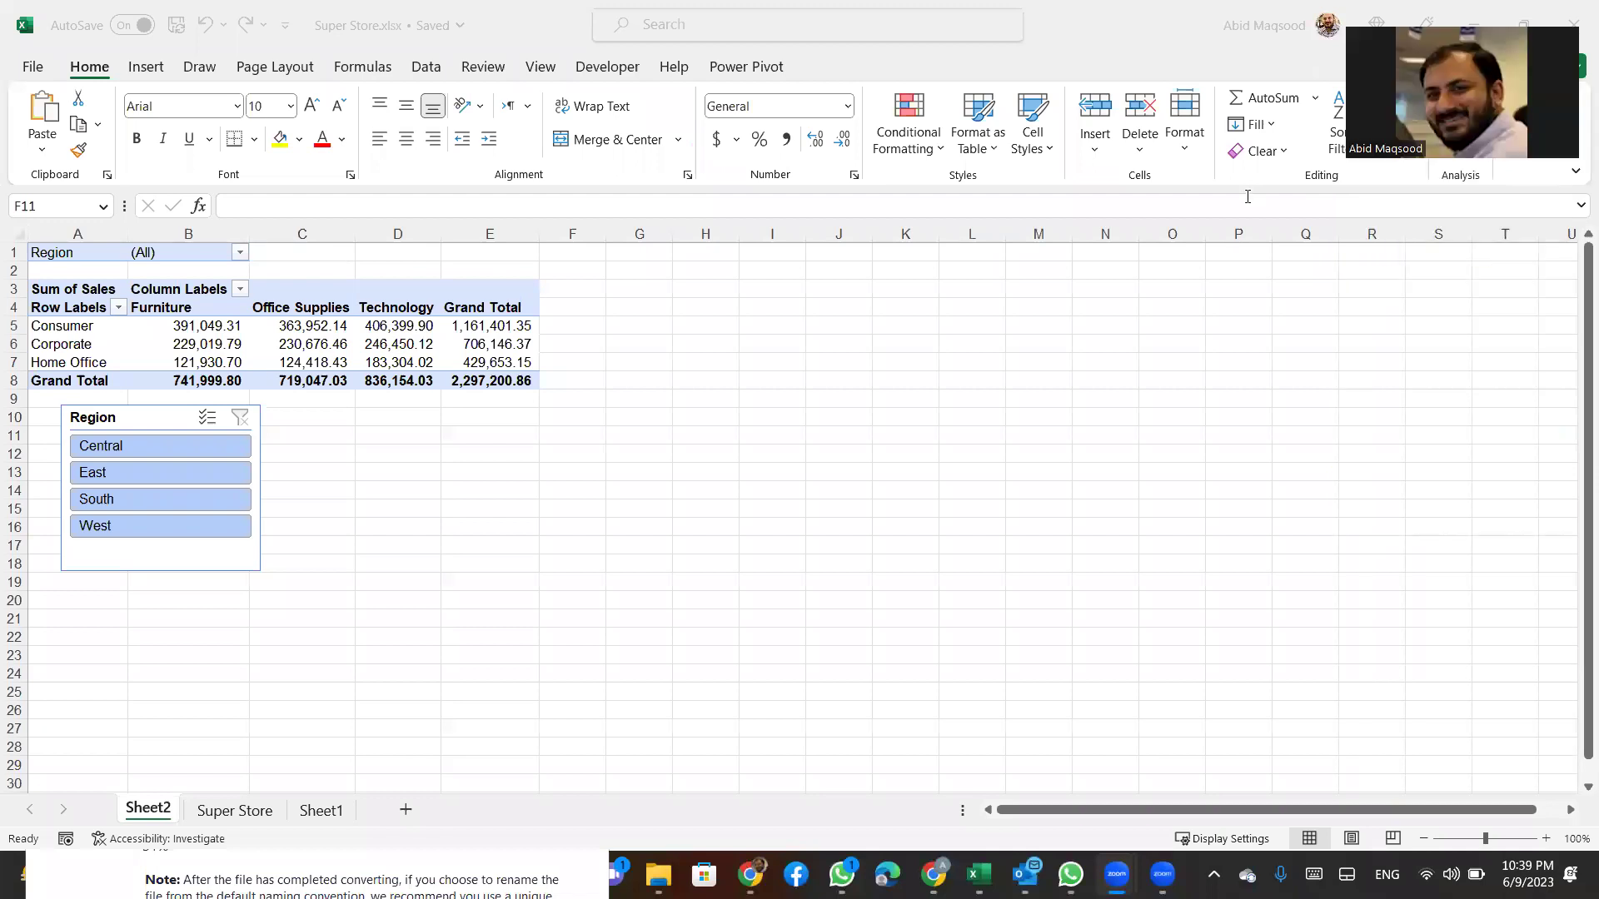
Enter =UNIQUE('Super Store'!H:H) in I3 to spill the distinct Segment values
click(739, 285)
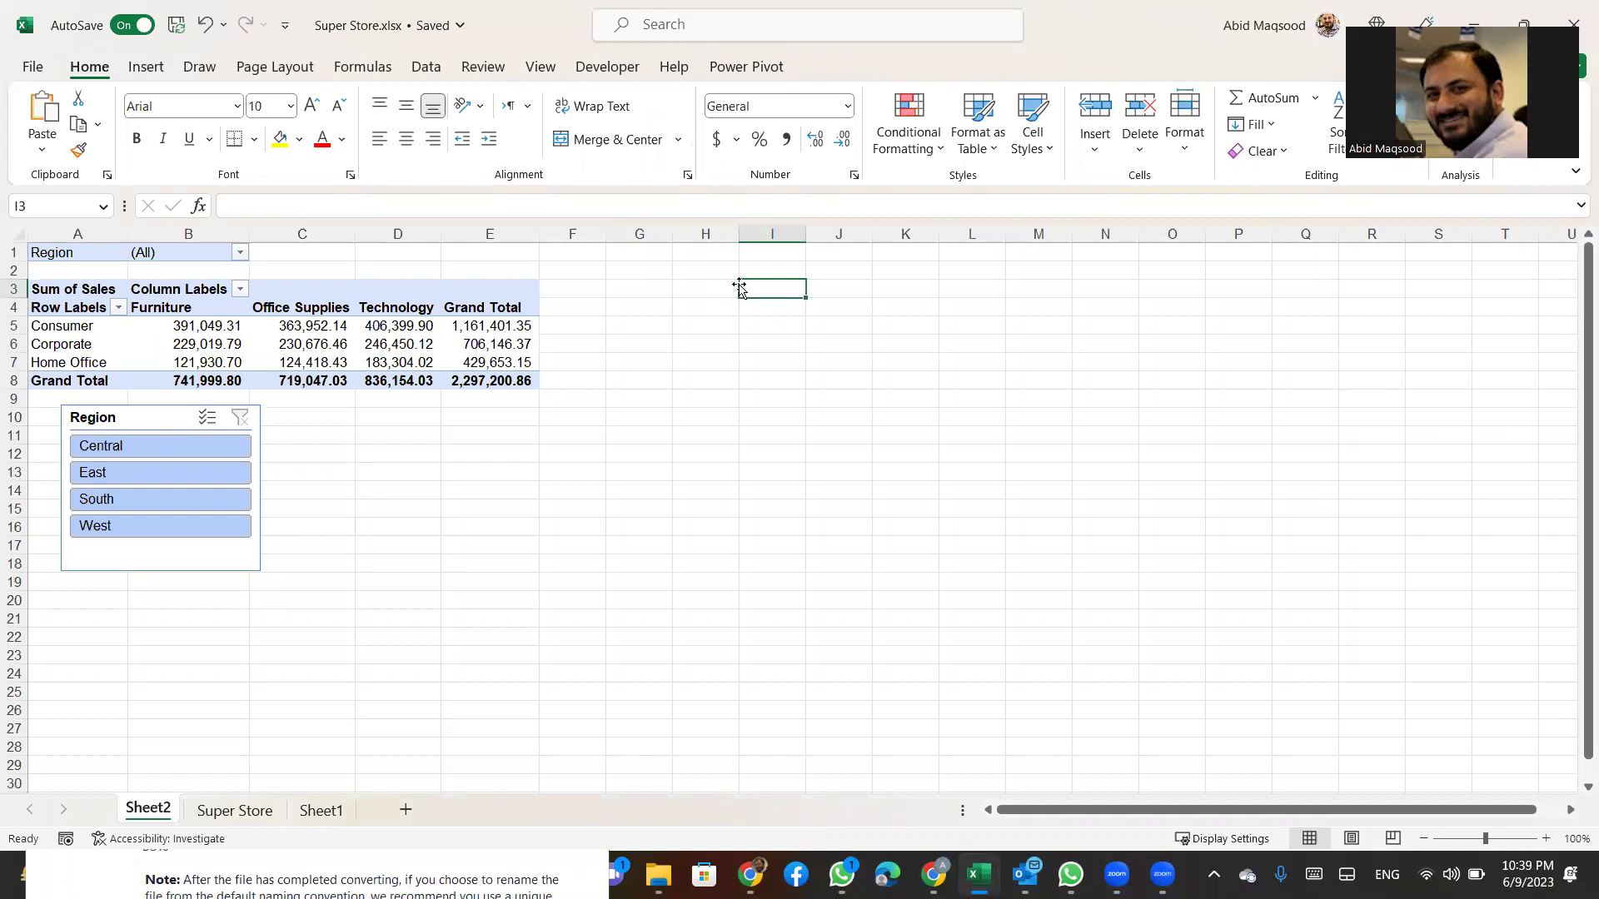
text(=)
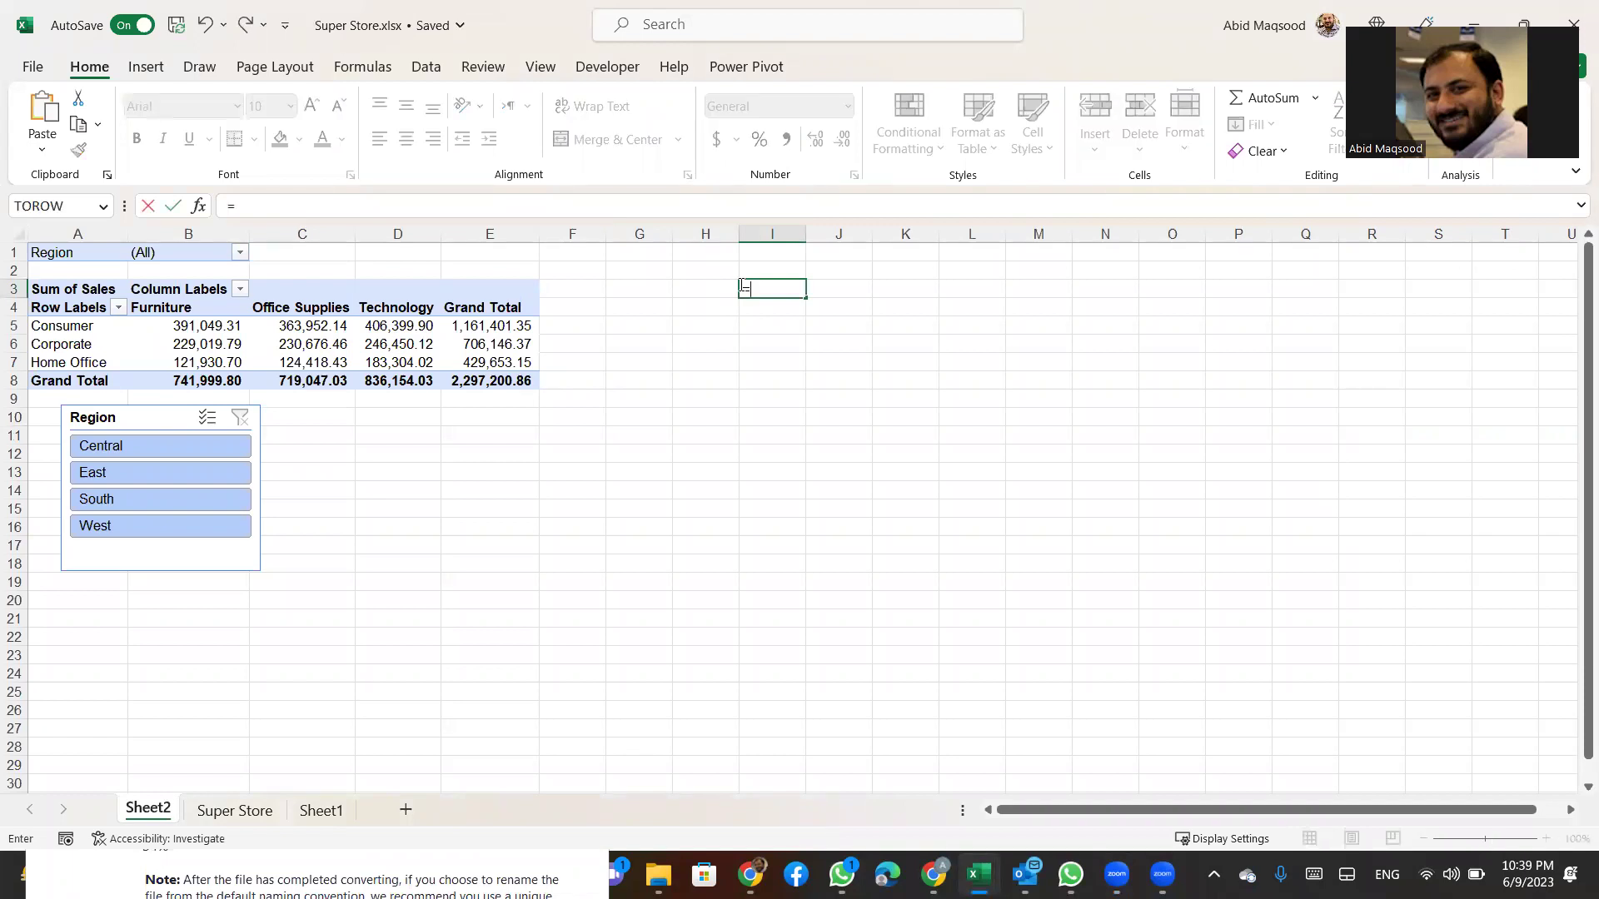
text(uni)
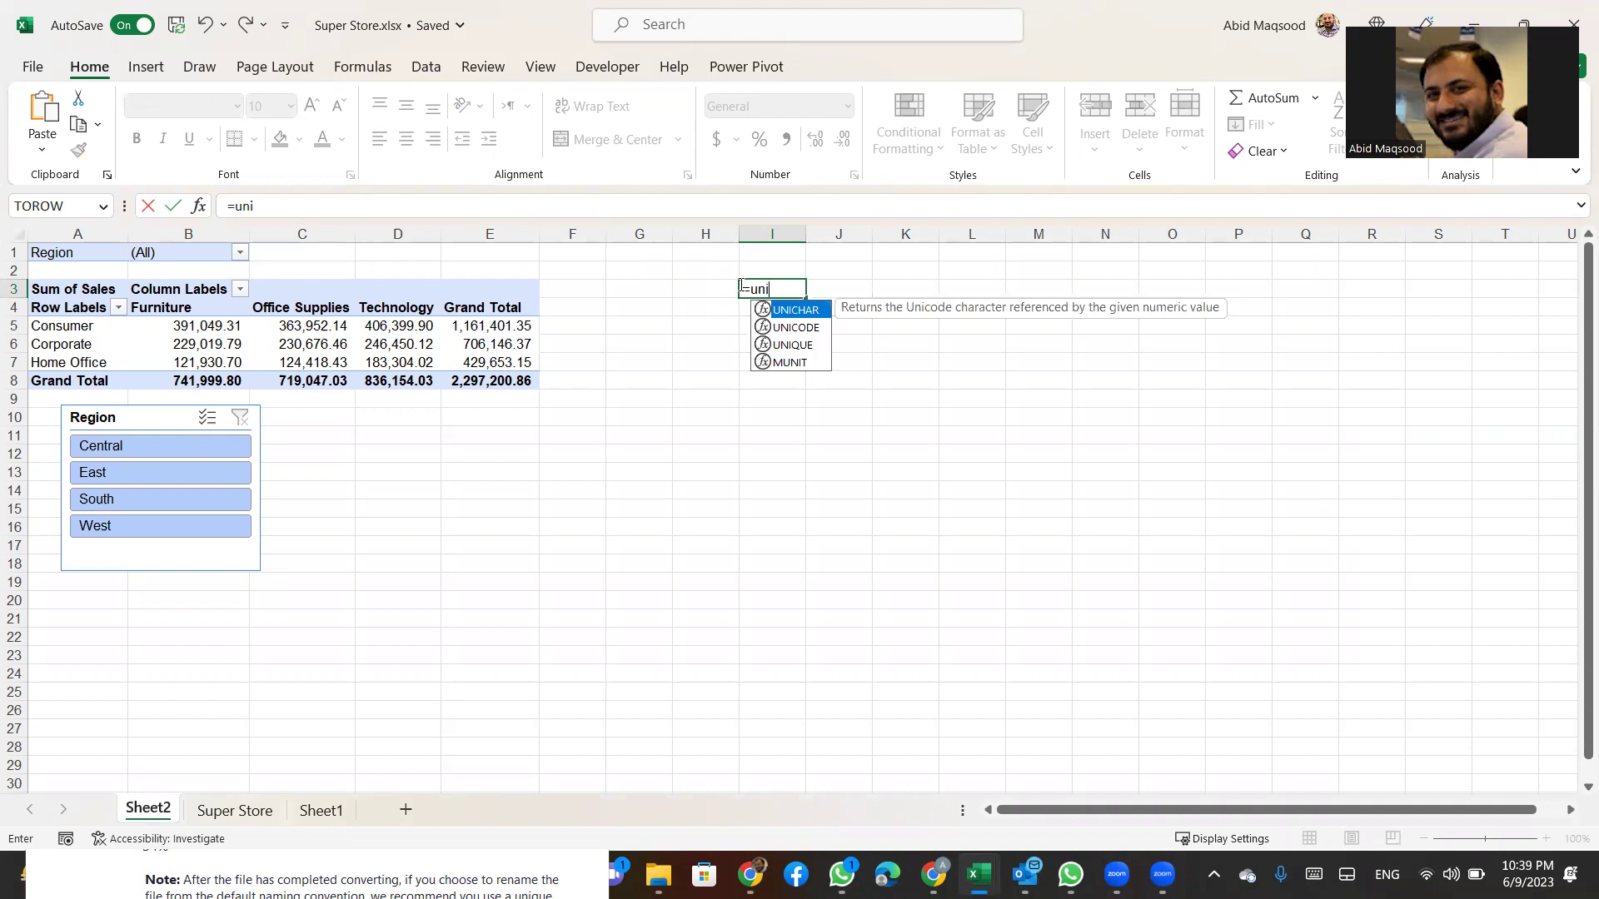
key(Down)
key(Down)
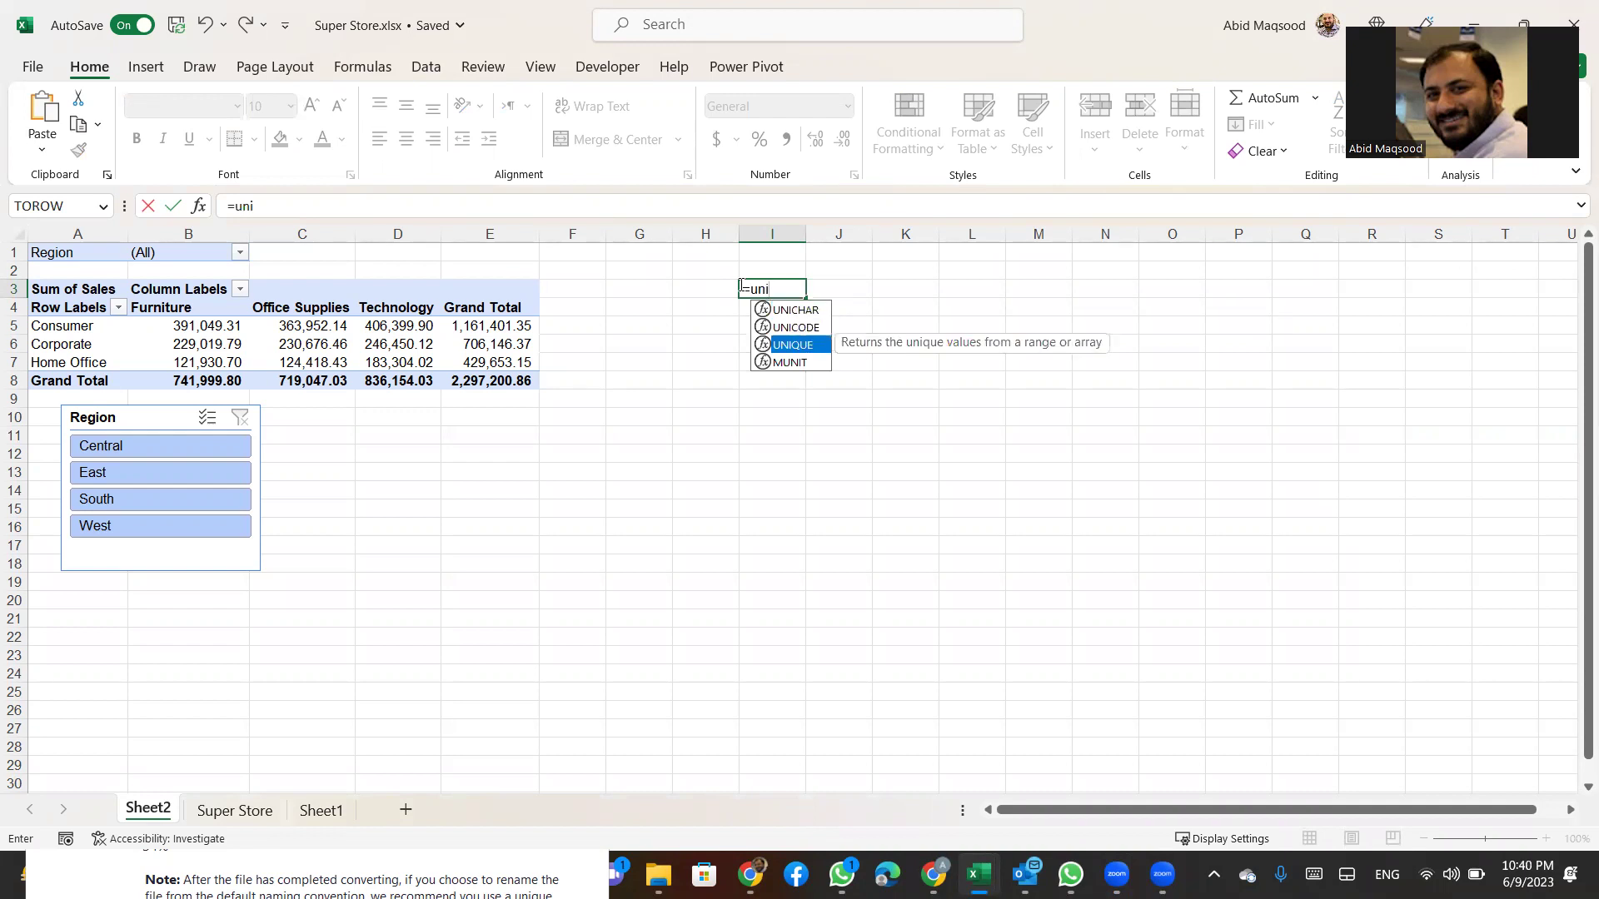
key(Tab)
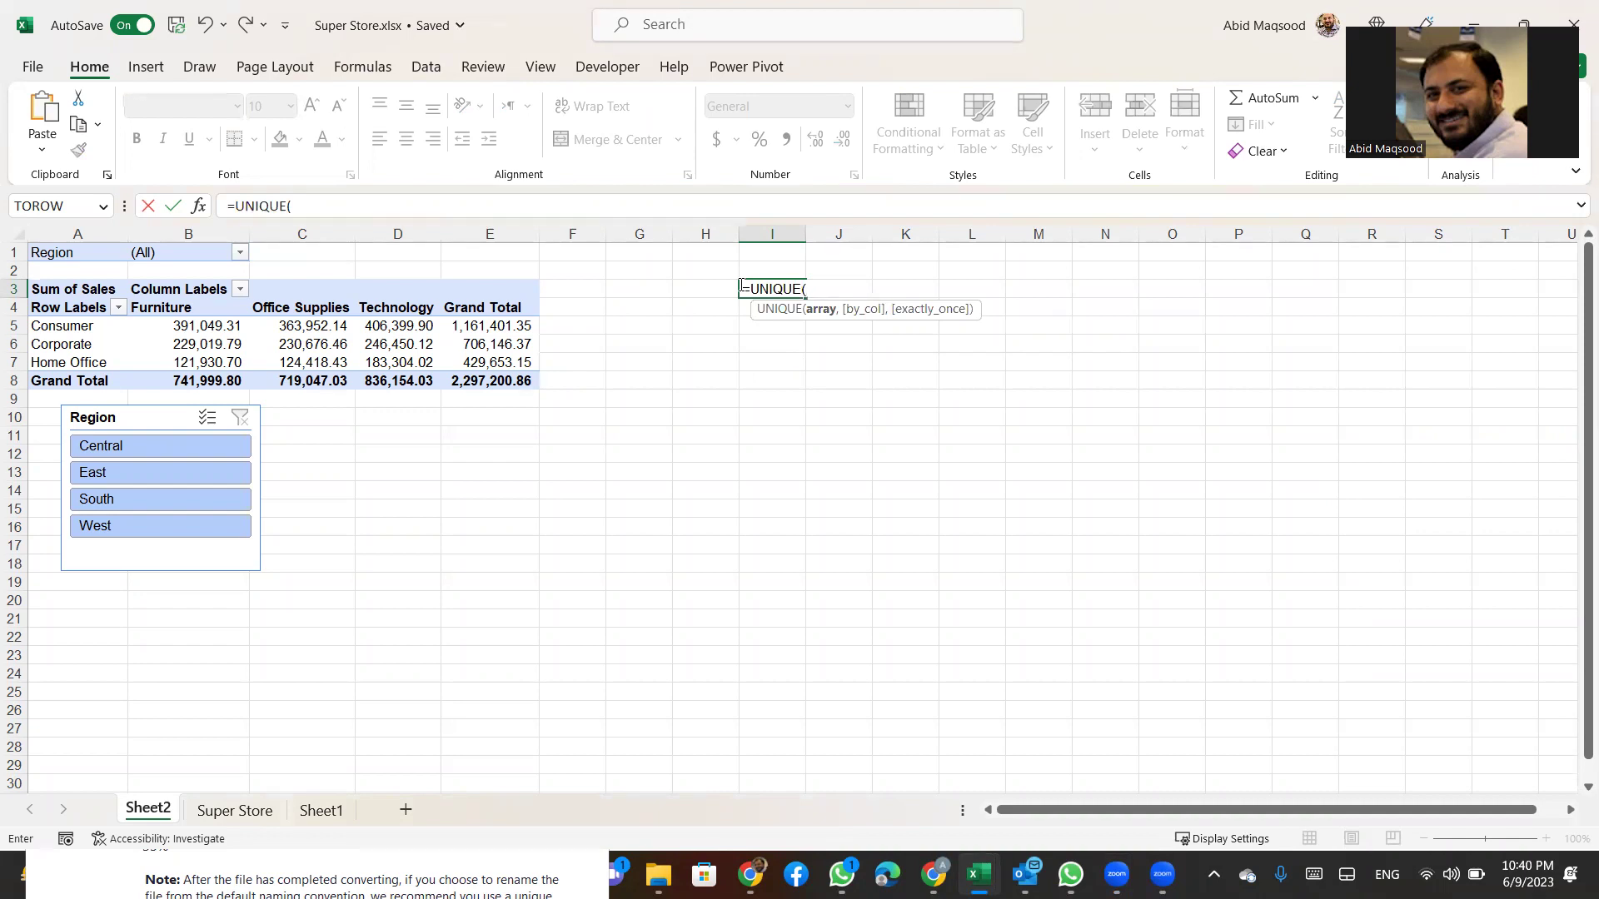
click(229, 807)
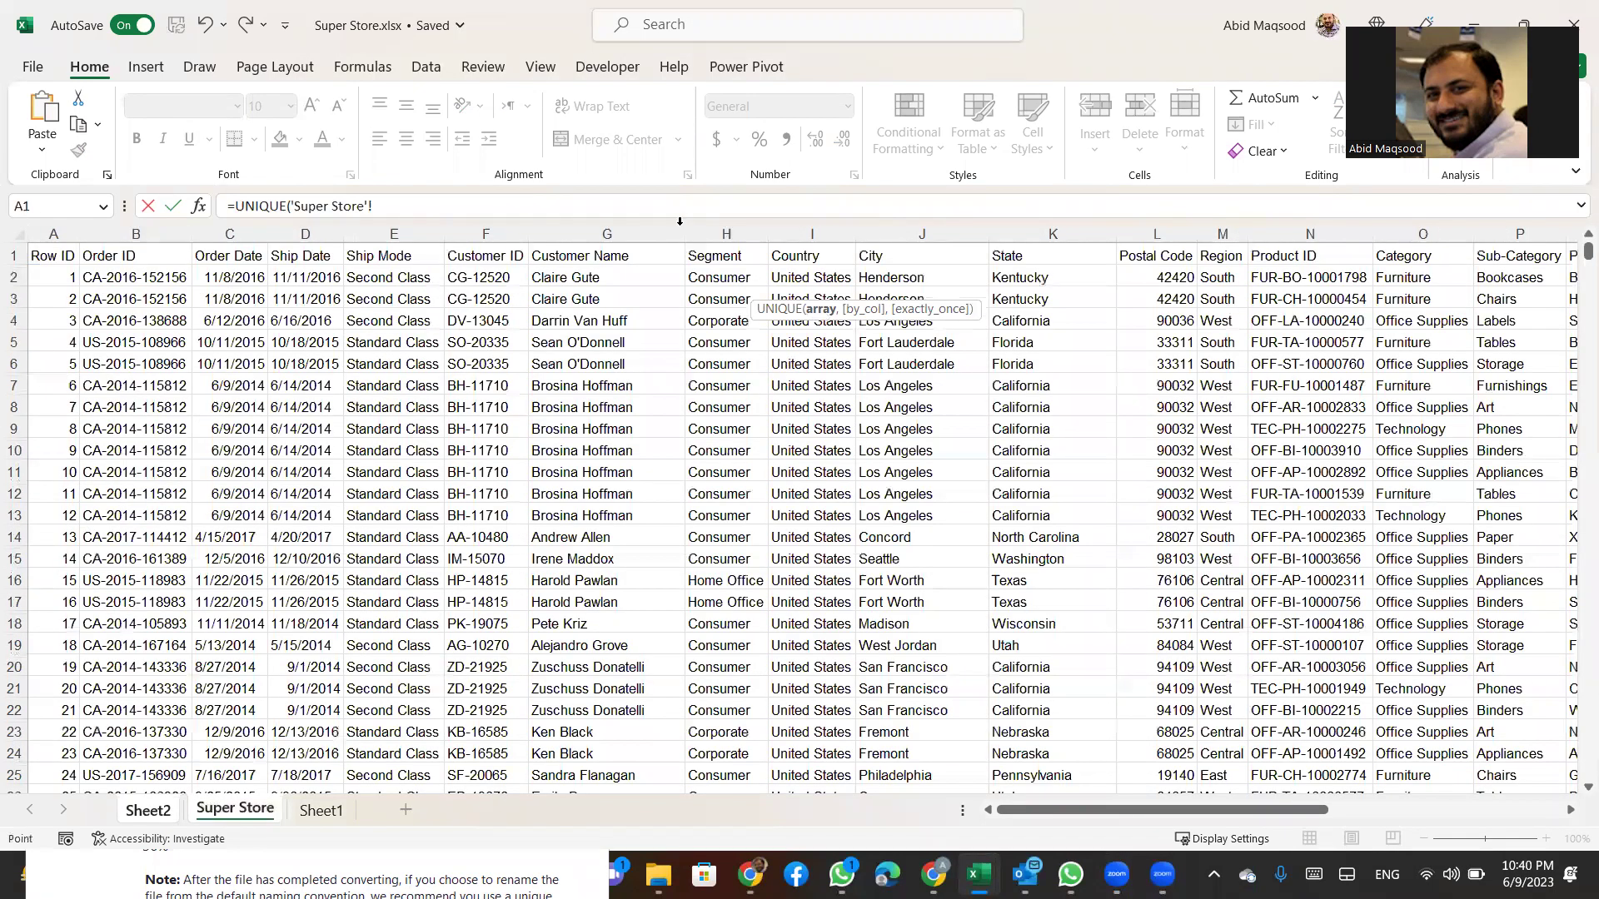
click(715, 230)
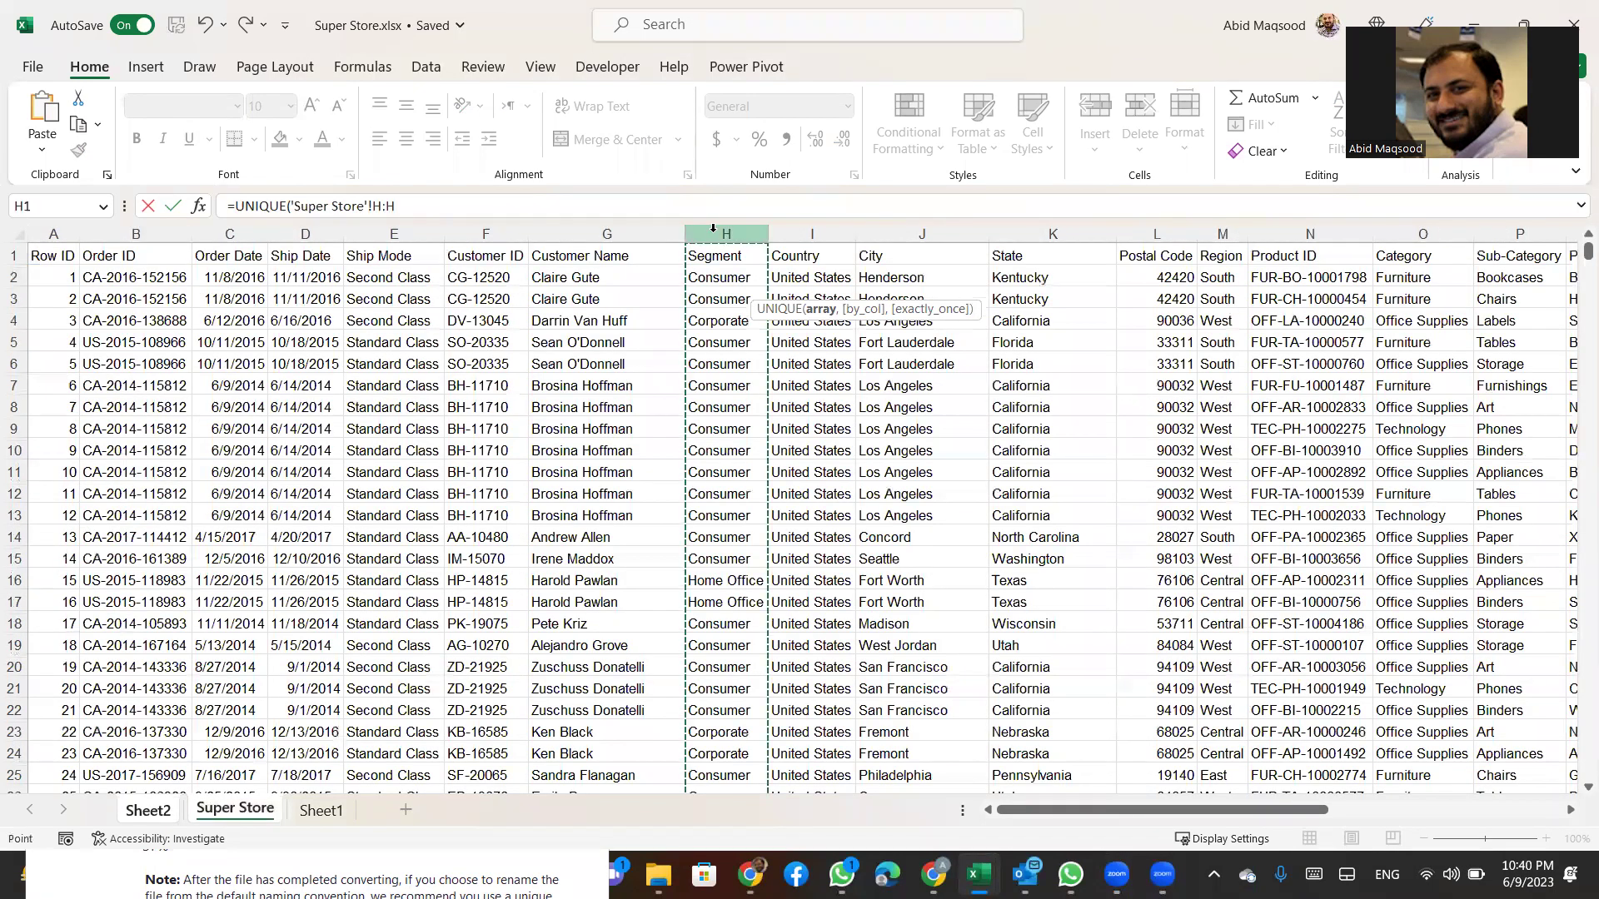
key(Return)
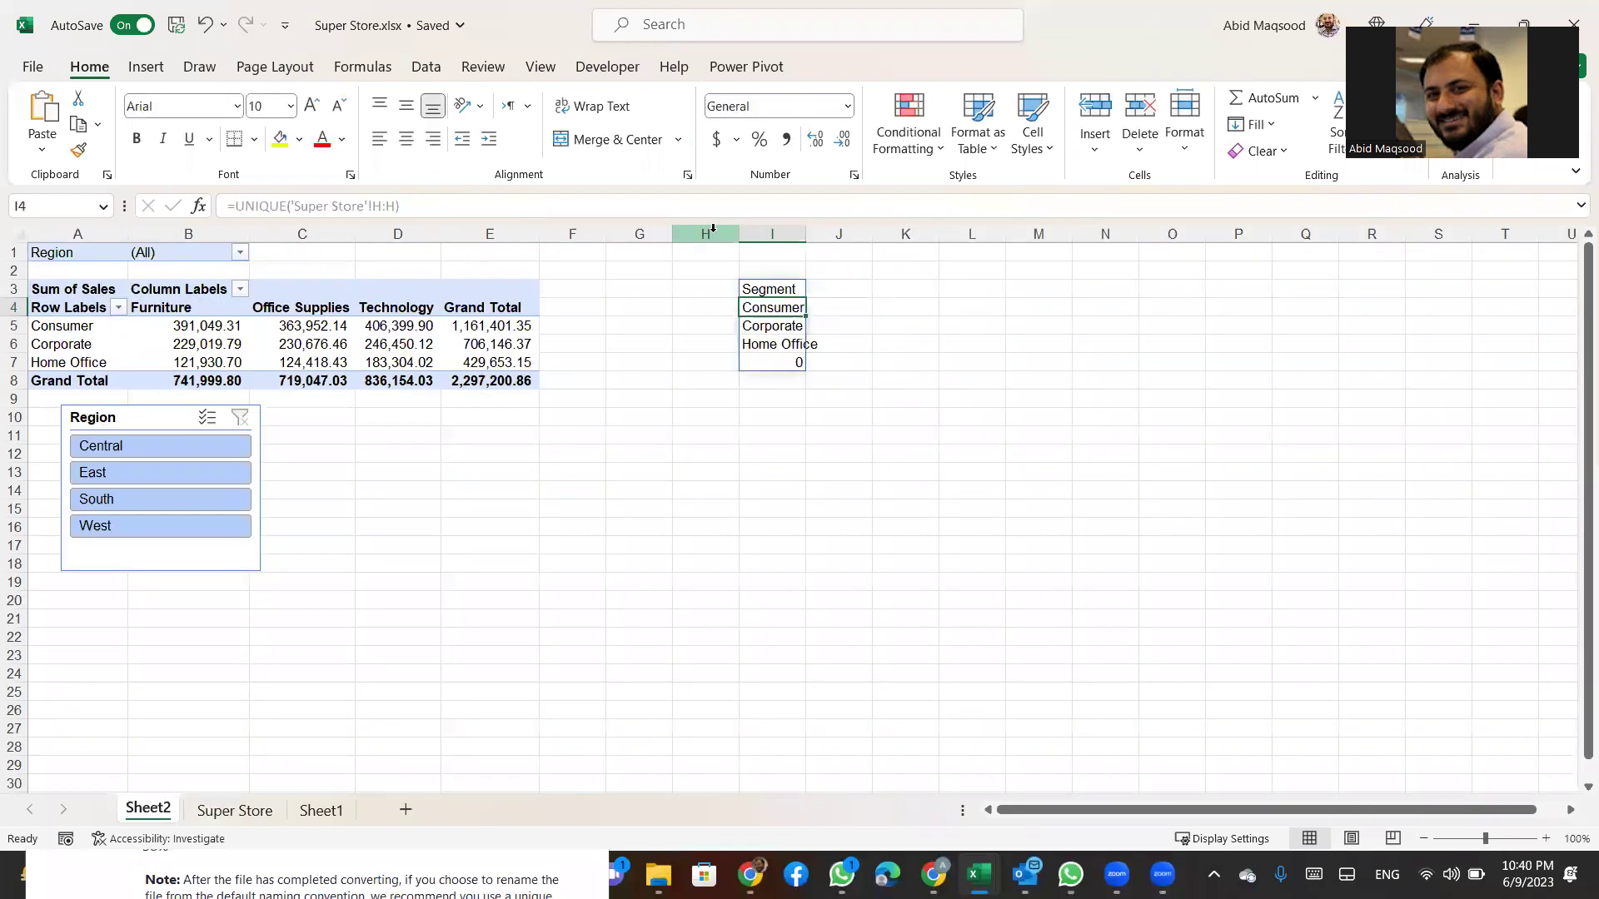
Autofit column I so Home Office fits, then review the spilled list and pivot values
click(783, 286)
double_click(806, 234)
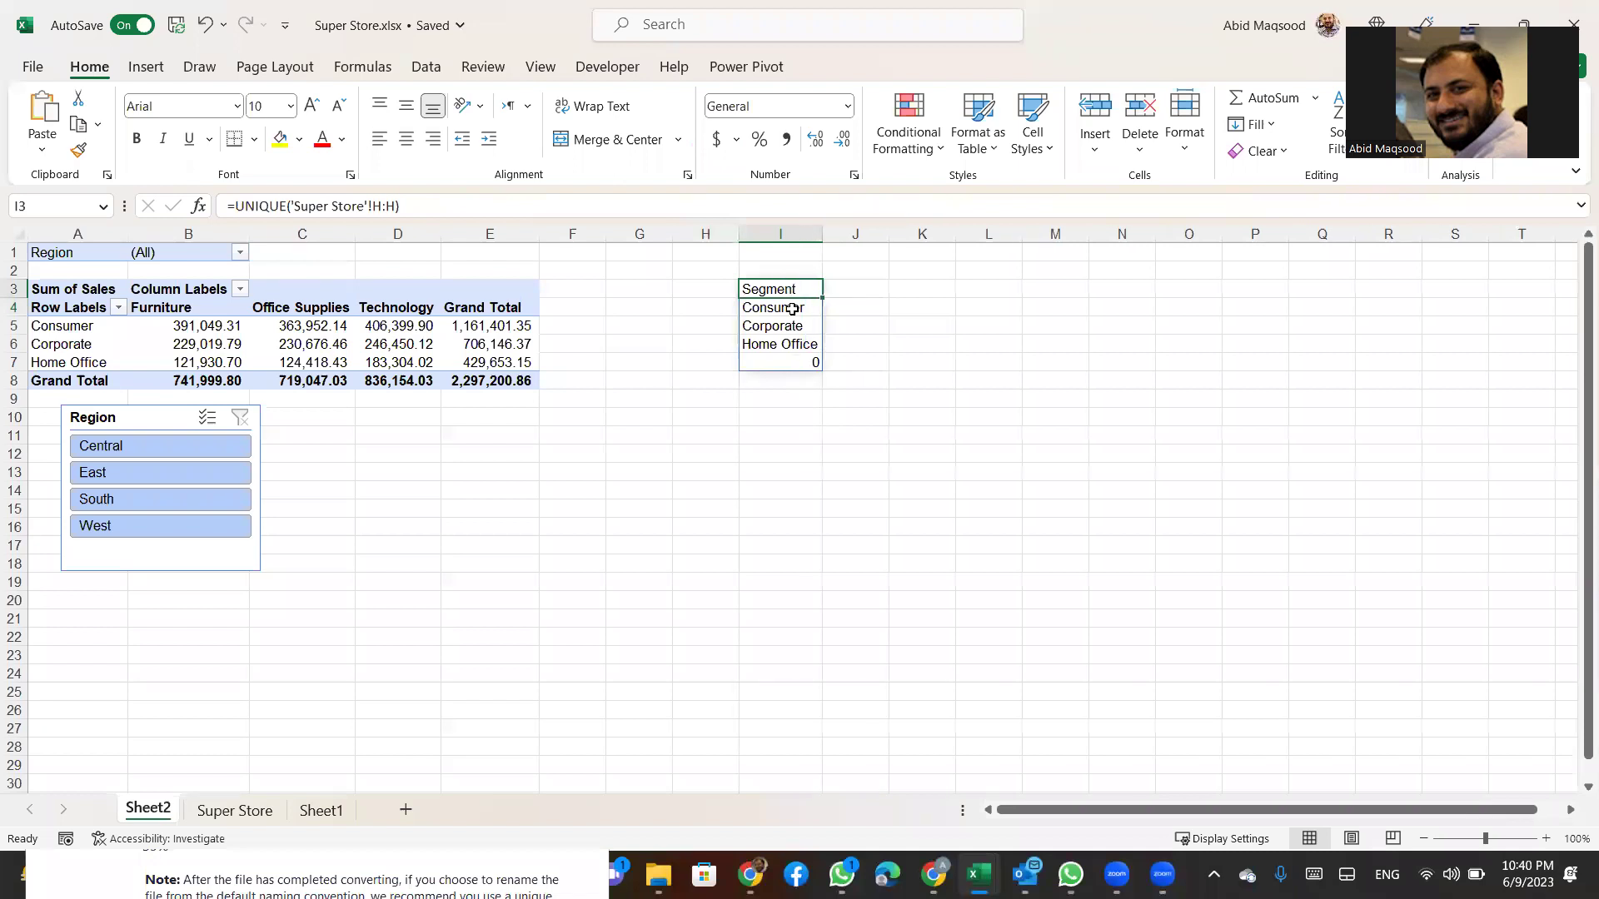
click(789, 309)
key(Down)
key(Down)
key(Up)
key(Up)
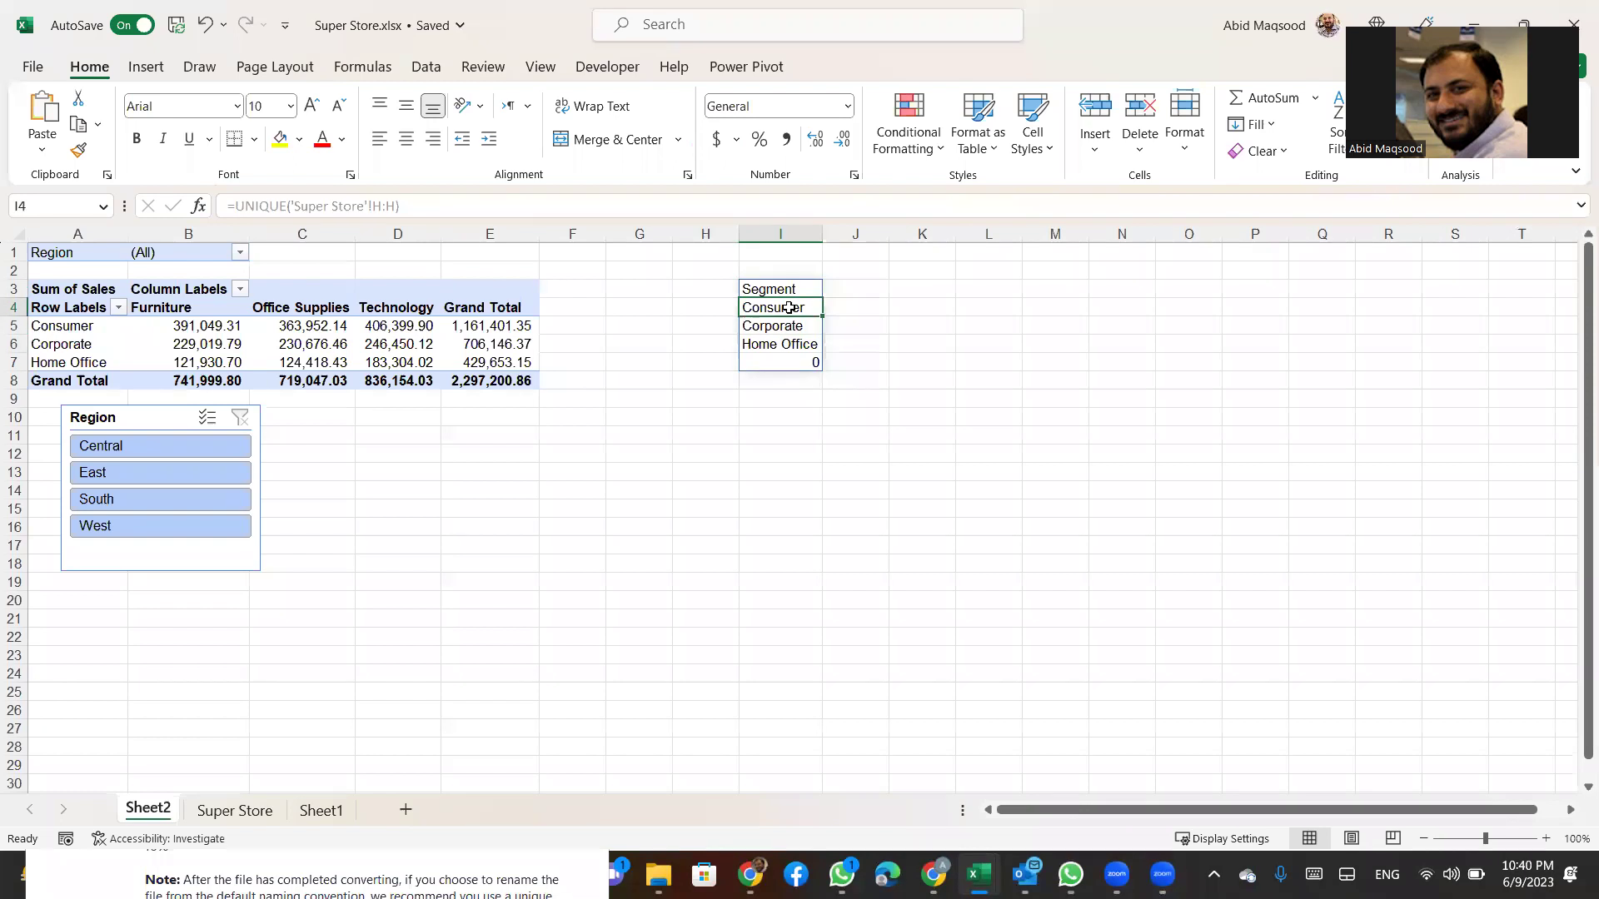
key(Left)
key(Left)
key(Left)
key(Left)
key(Left)
key(Left)
key(Left)
key(Down)
key(Down)
key(Down)
key(Right)
key(Right)
key(Right)
key(Right)
key(Right)
key(Right)
key(Right)
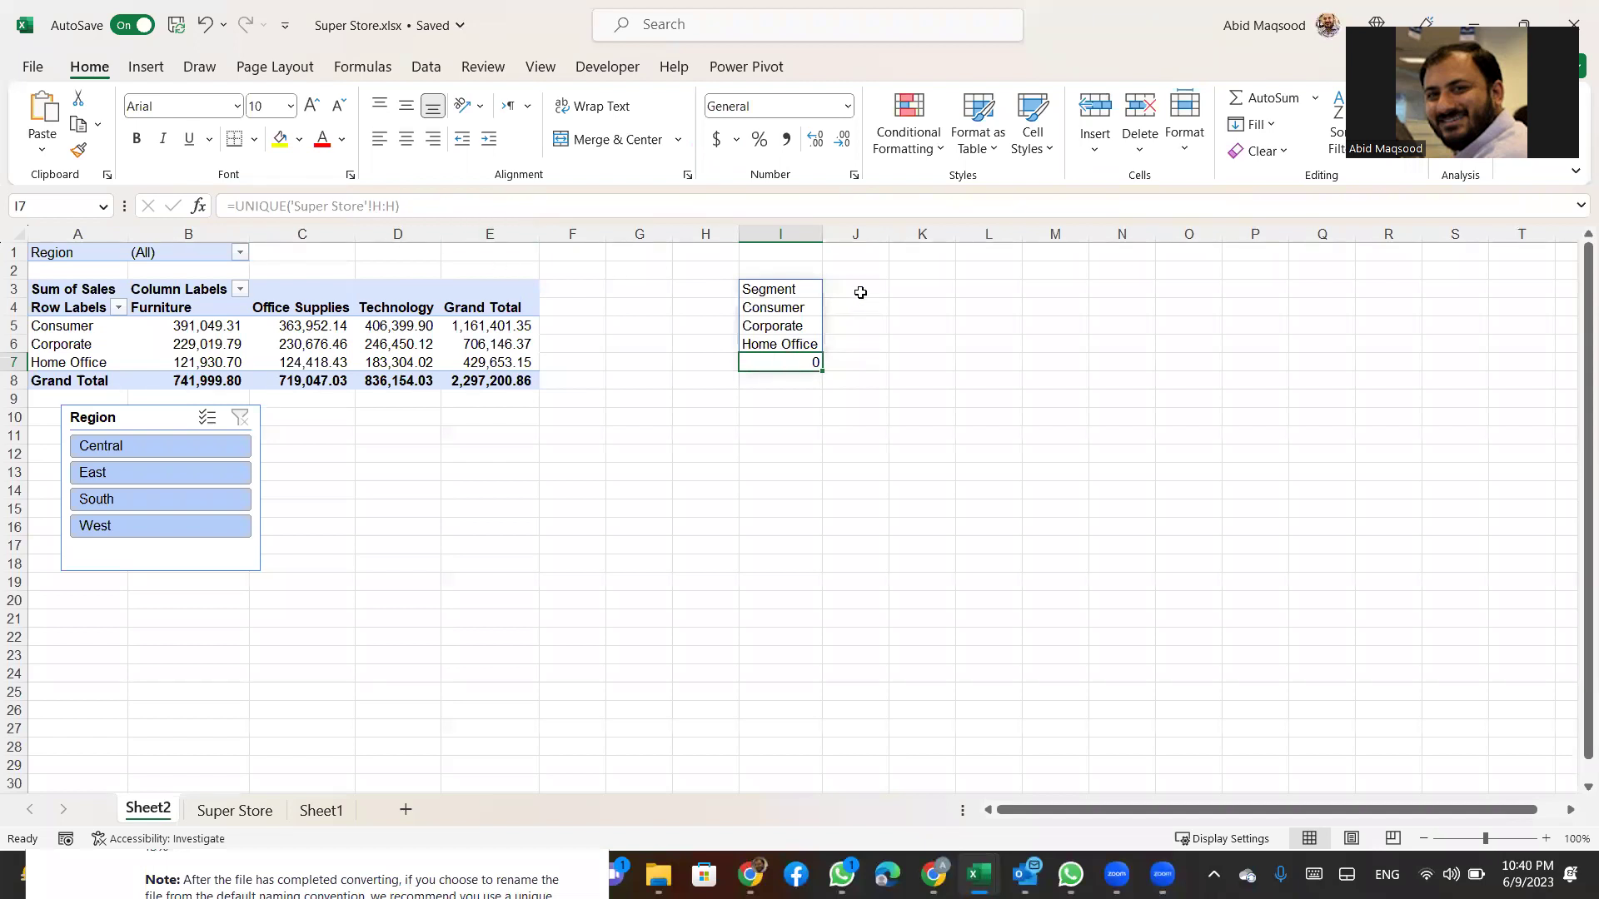
click(861, 289)
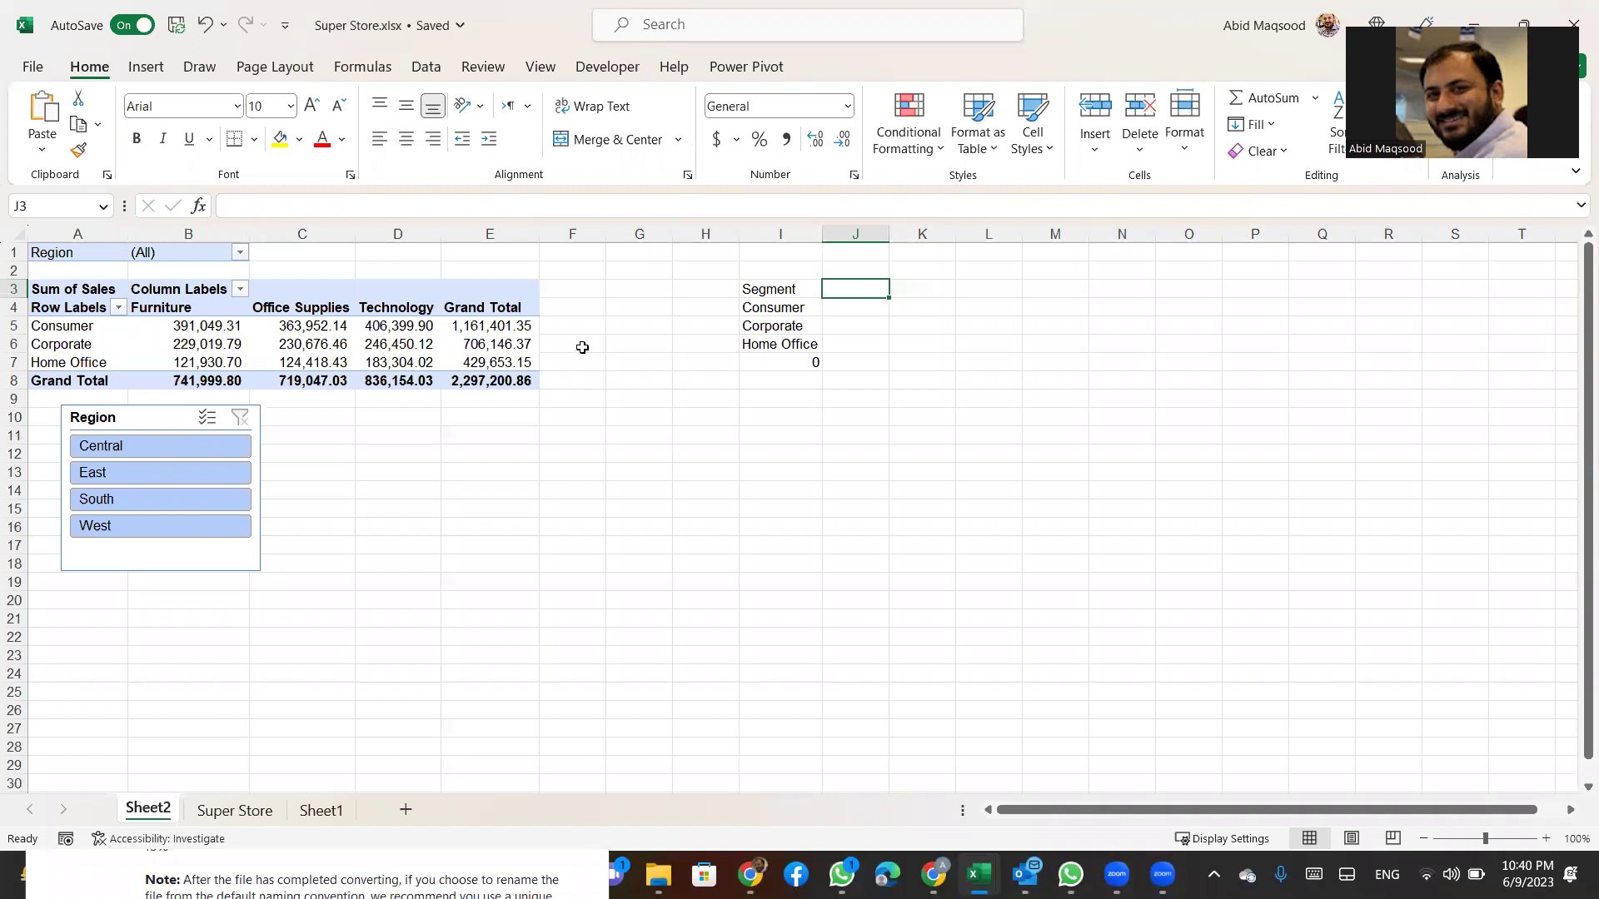
Copy the Furniture sales B5:B7 and paste them as values into F11:F13
drag(581, 345, 584, 334)
click(583, 414)
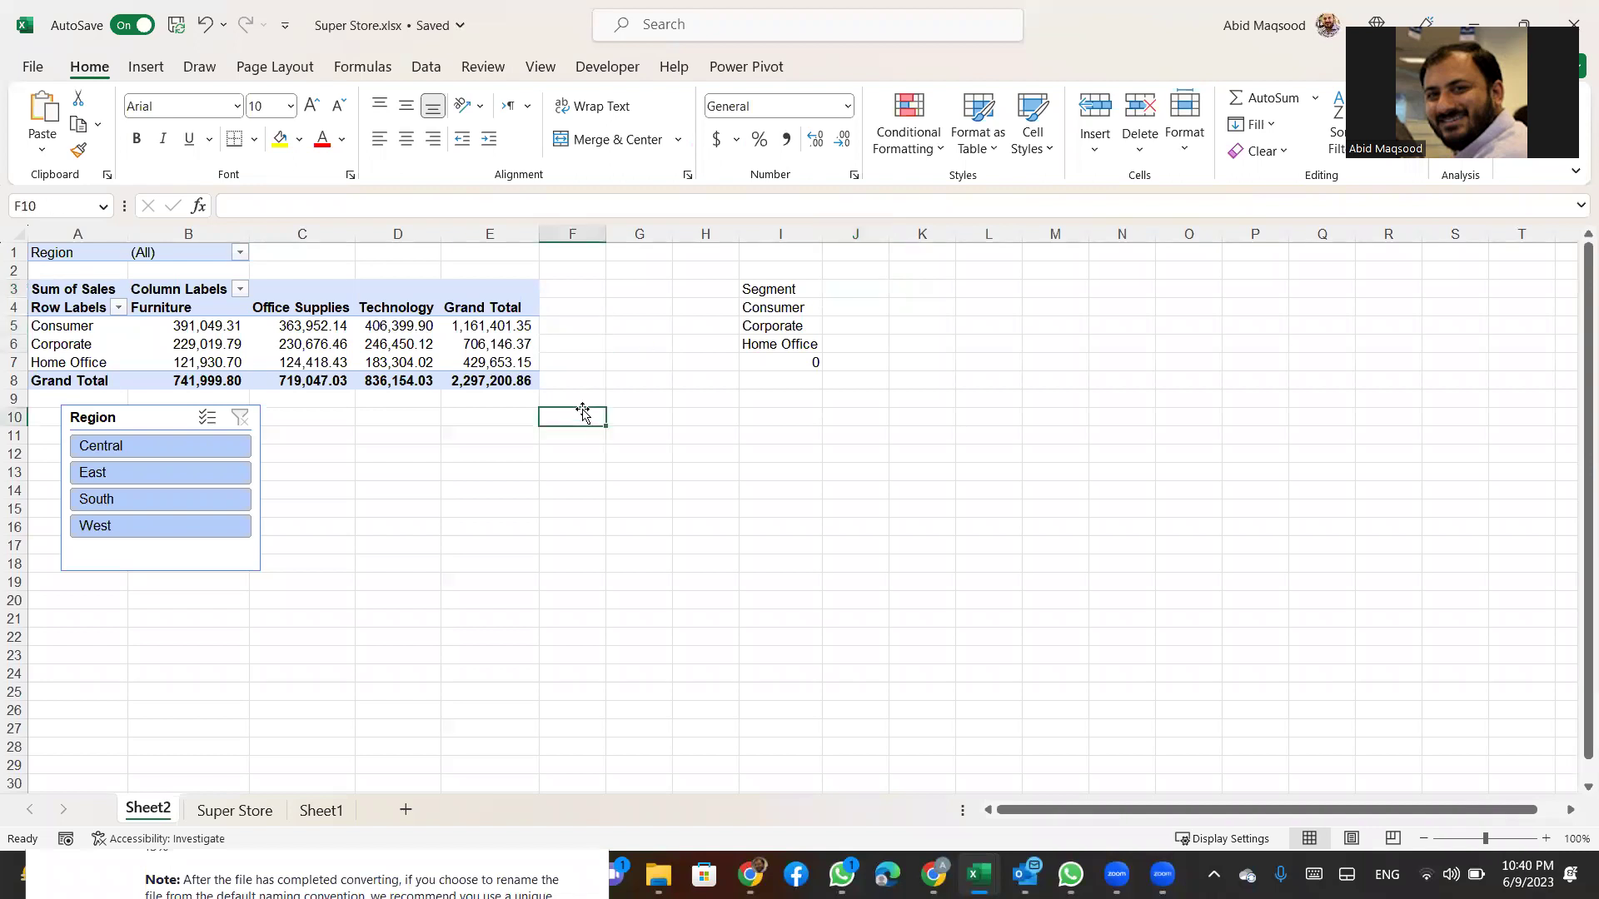
drag(214, 326, 217, 361)
key(ctrl+c)
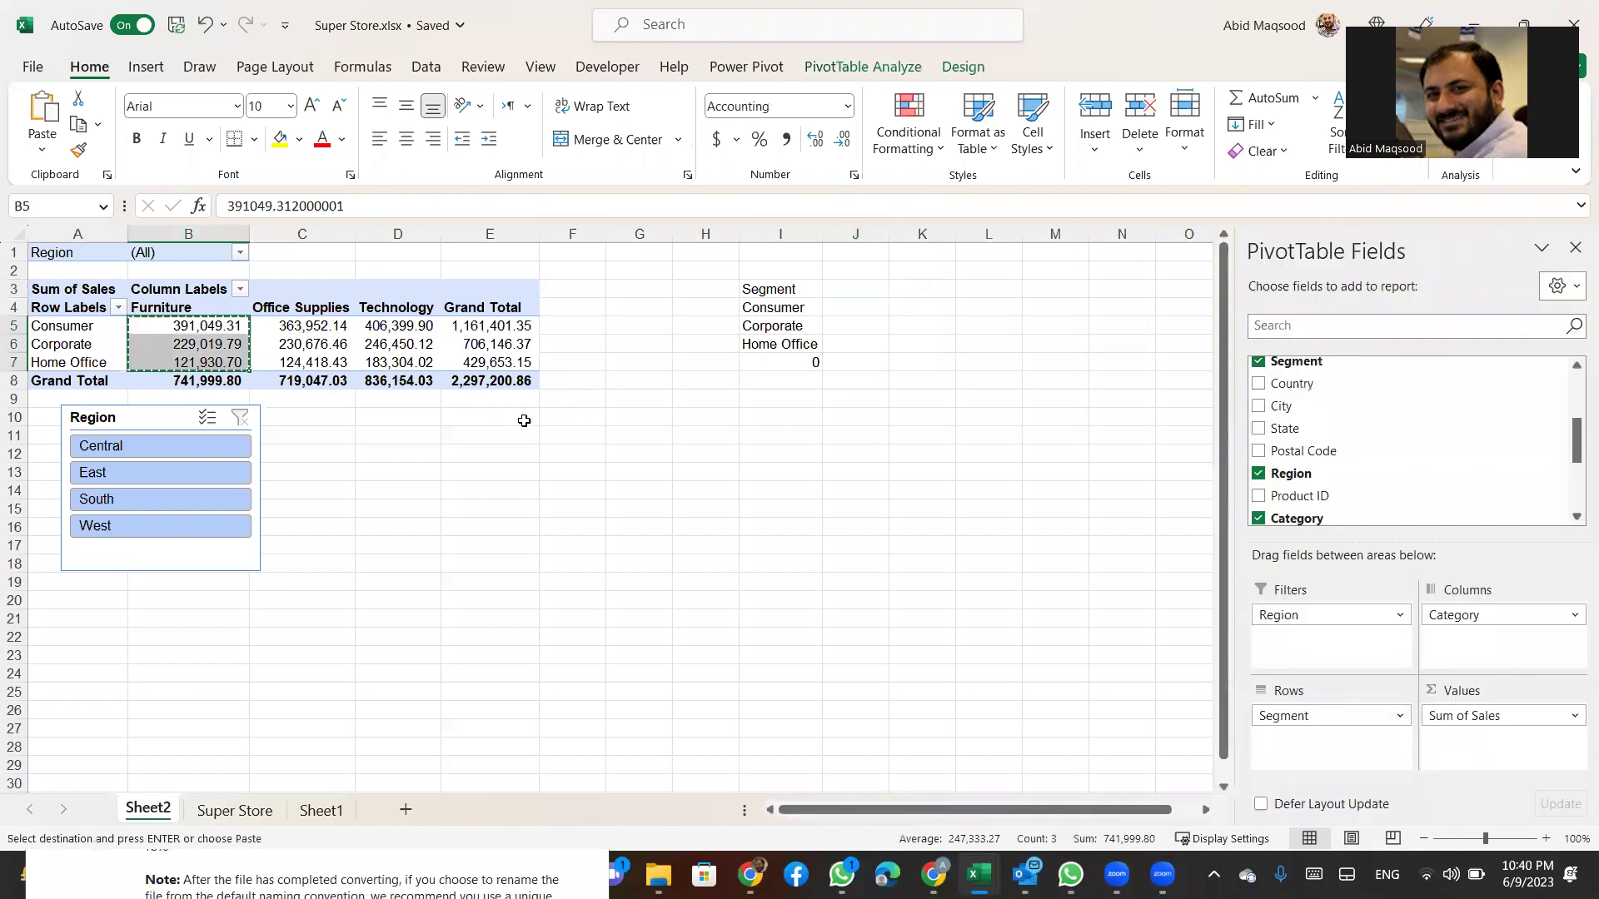
click(569, 432)
right_click(569, 432)
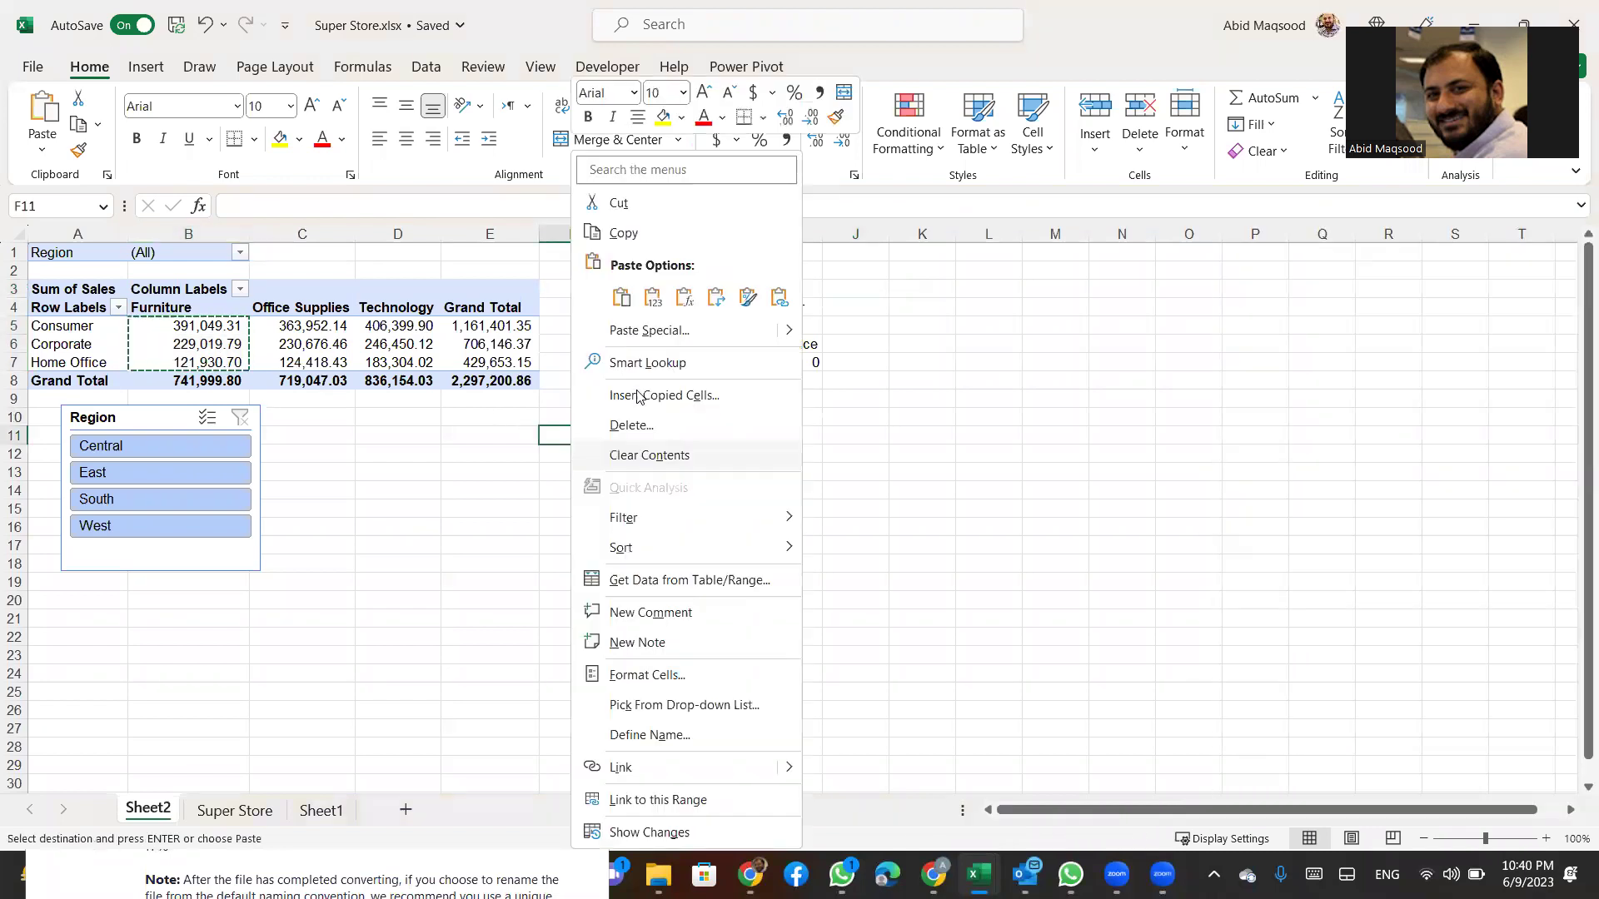
click(653, 289)
click(592, 492)
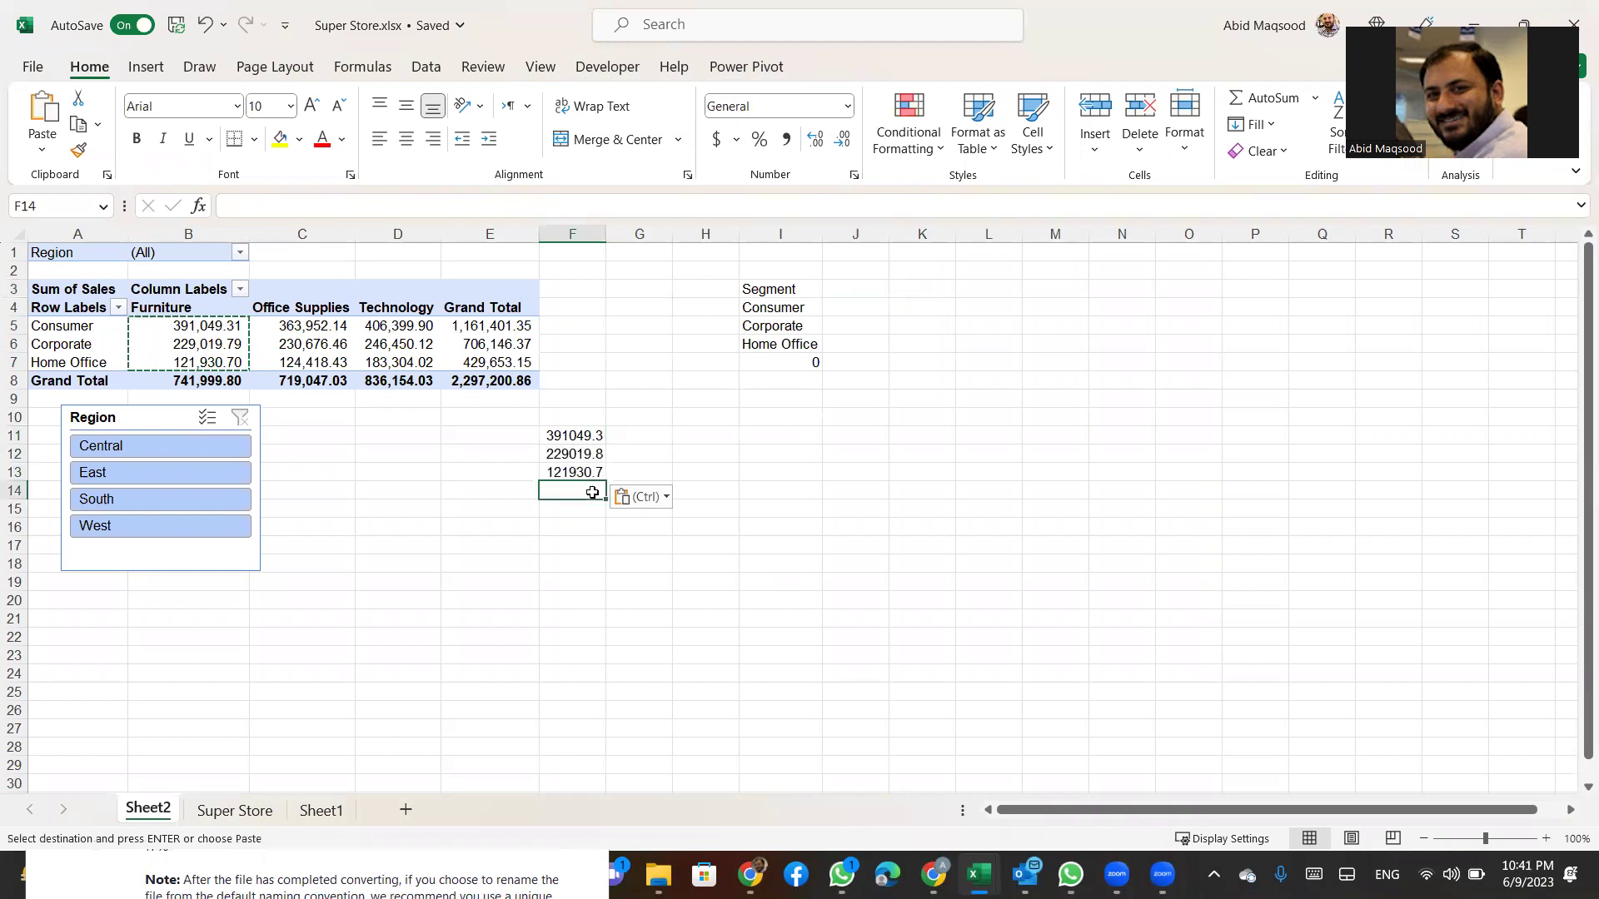
Start an AutoSum in F14, cancel it, and reselect F11:F13
key(Escape)
key(alt+equal)
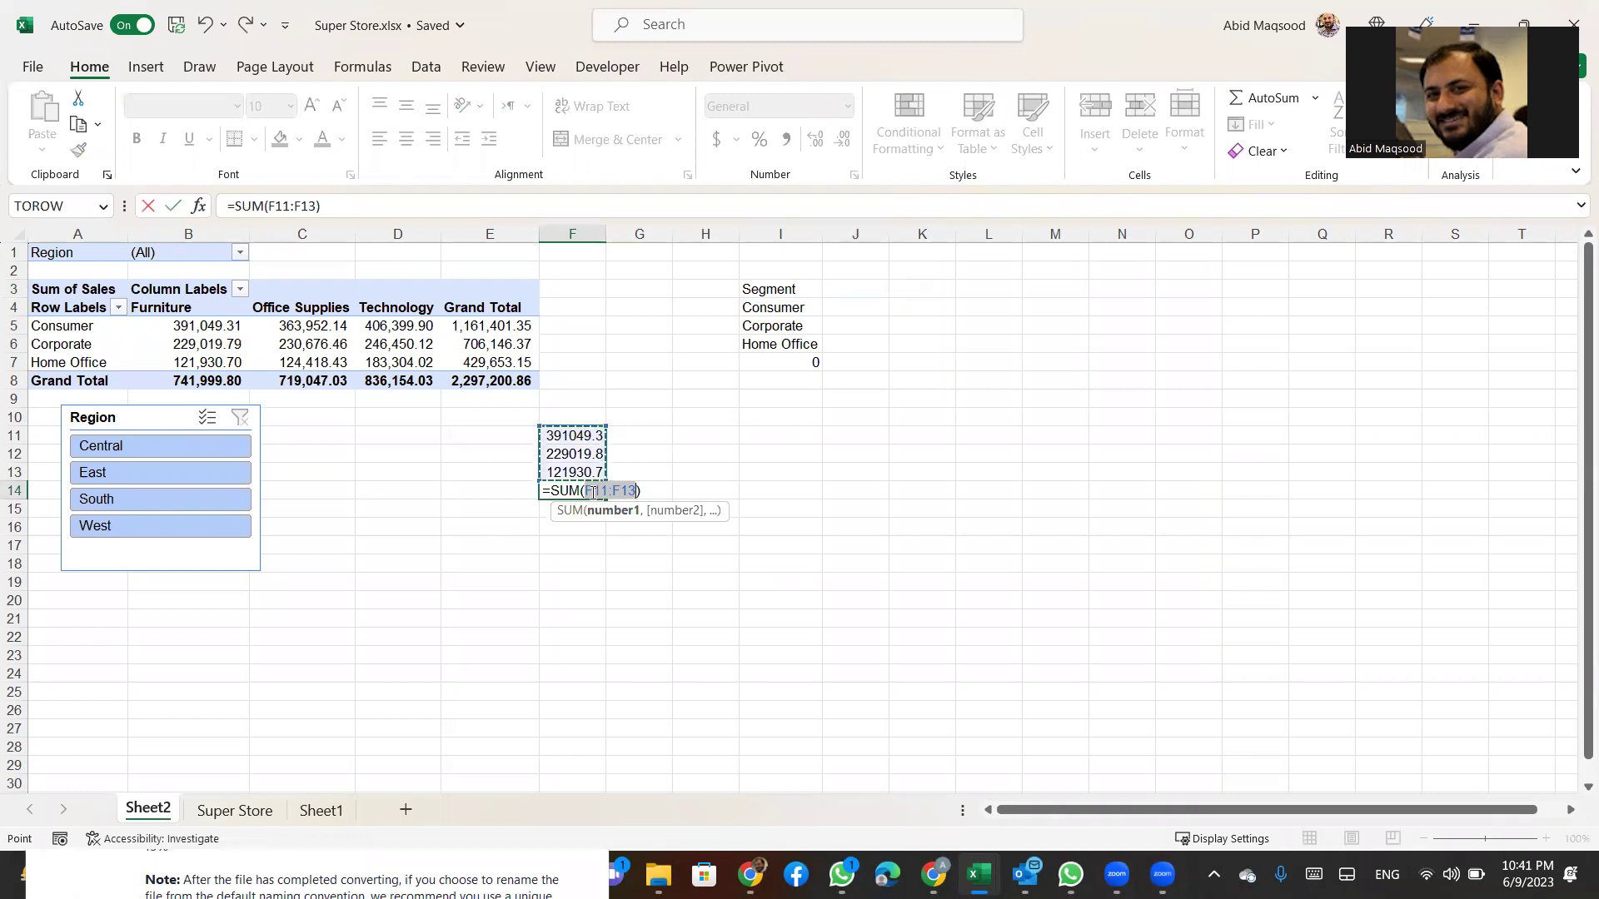
key(Escape)
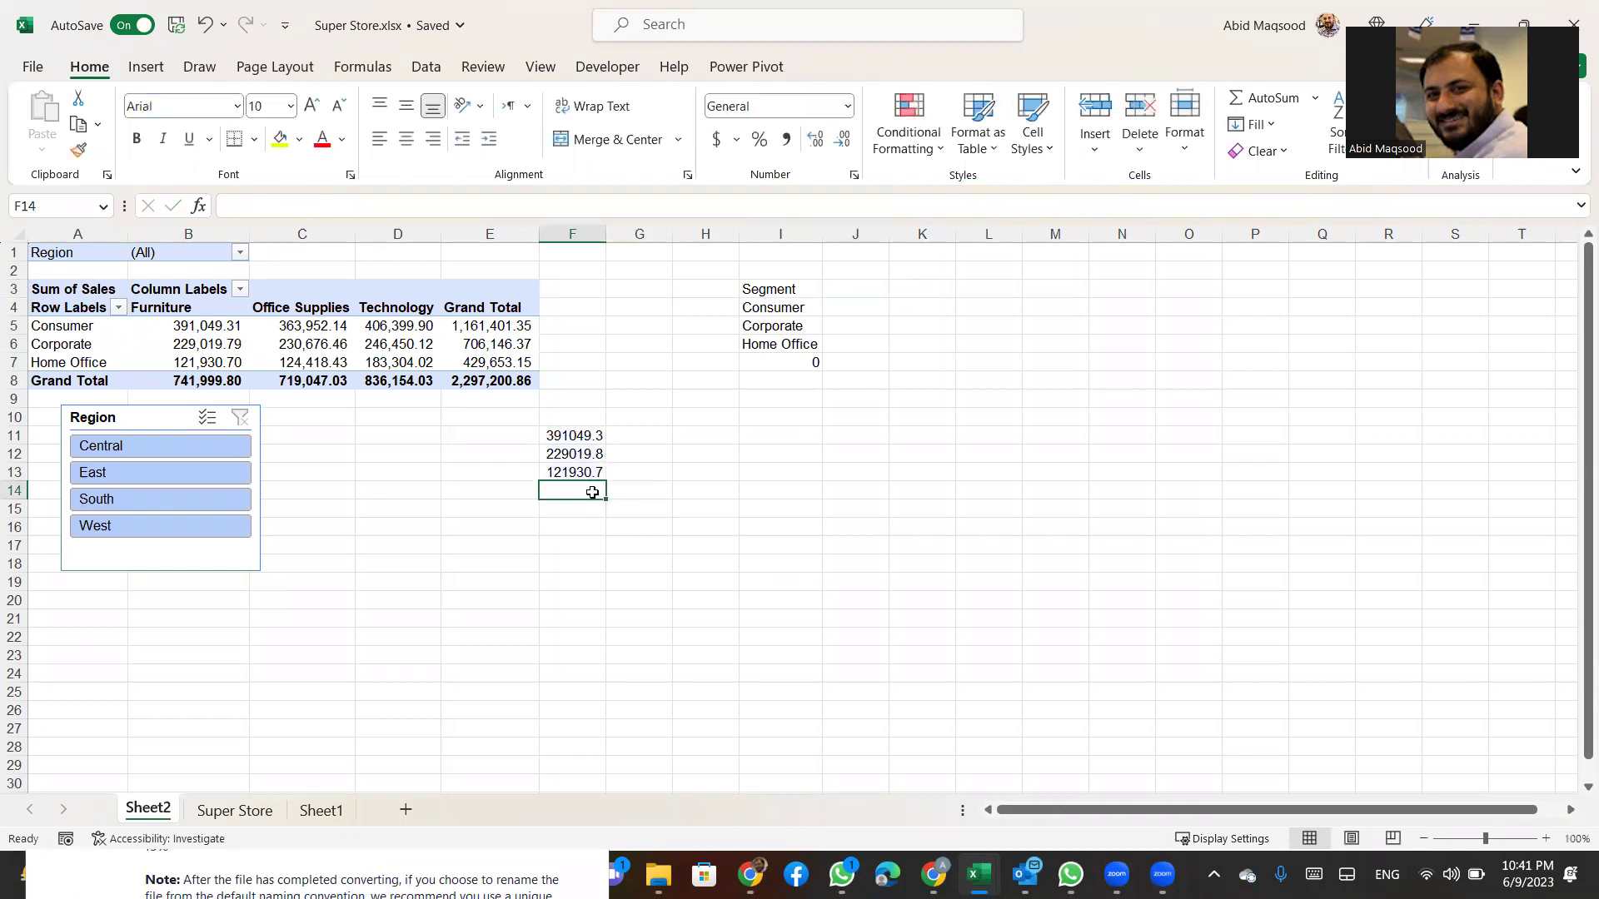
key(Up)
key(Up)
key(Up)
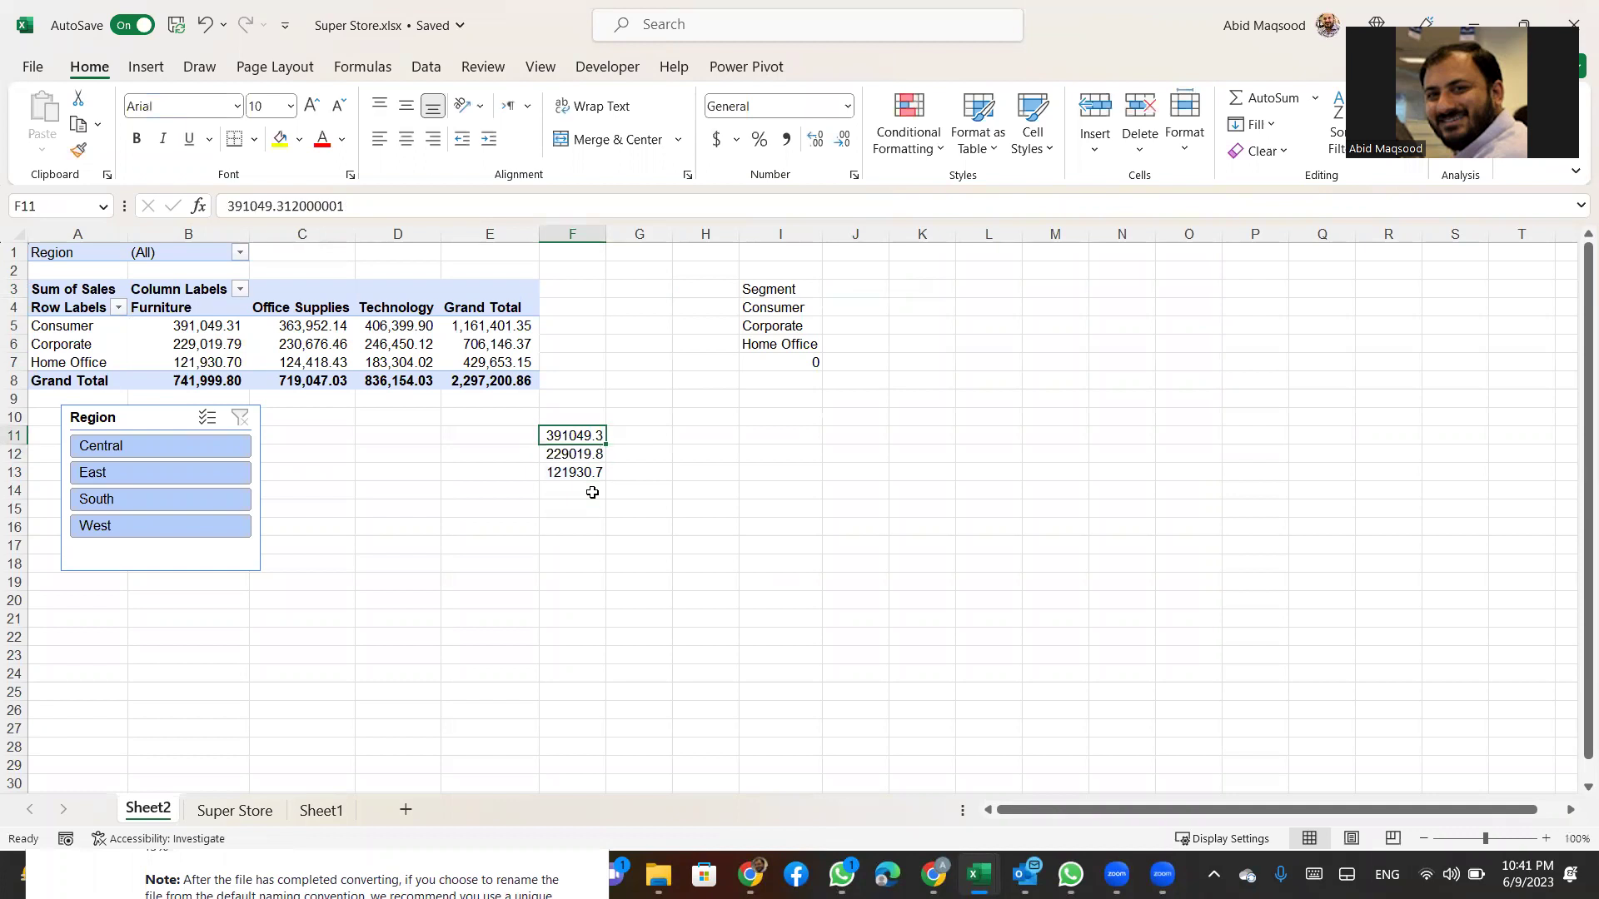
key(shift+Down)
key(shift+Down)
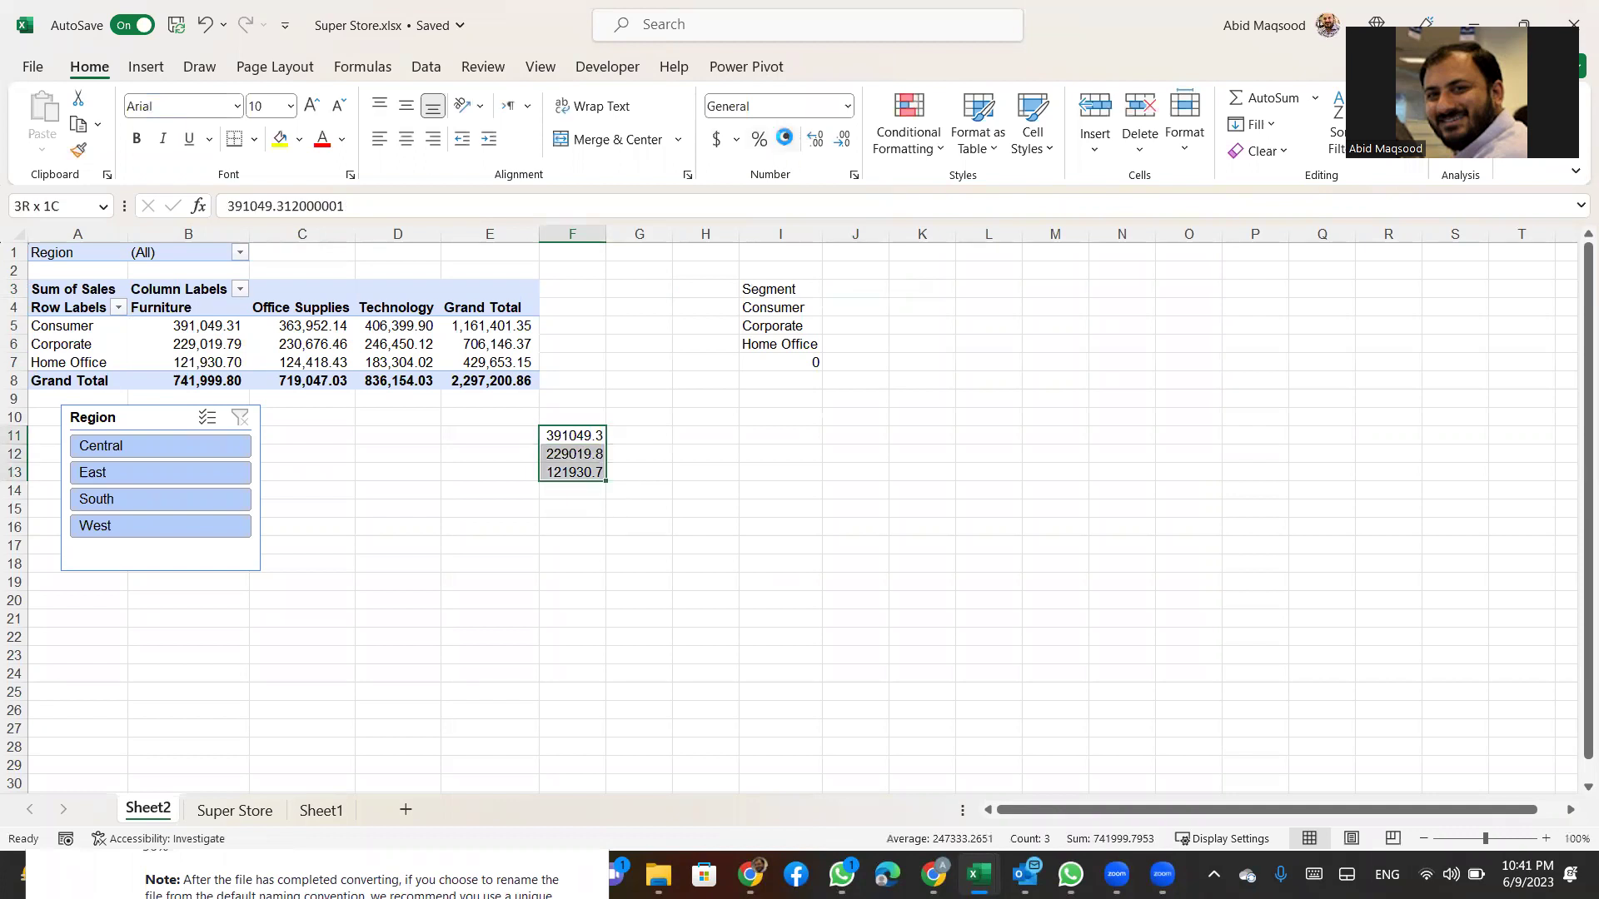
Format F11:F13 as comma style with no decimals, reading 391,049, 229,020 and 121,931
click(786, 139)
click(843, 139)
click(843, 139)
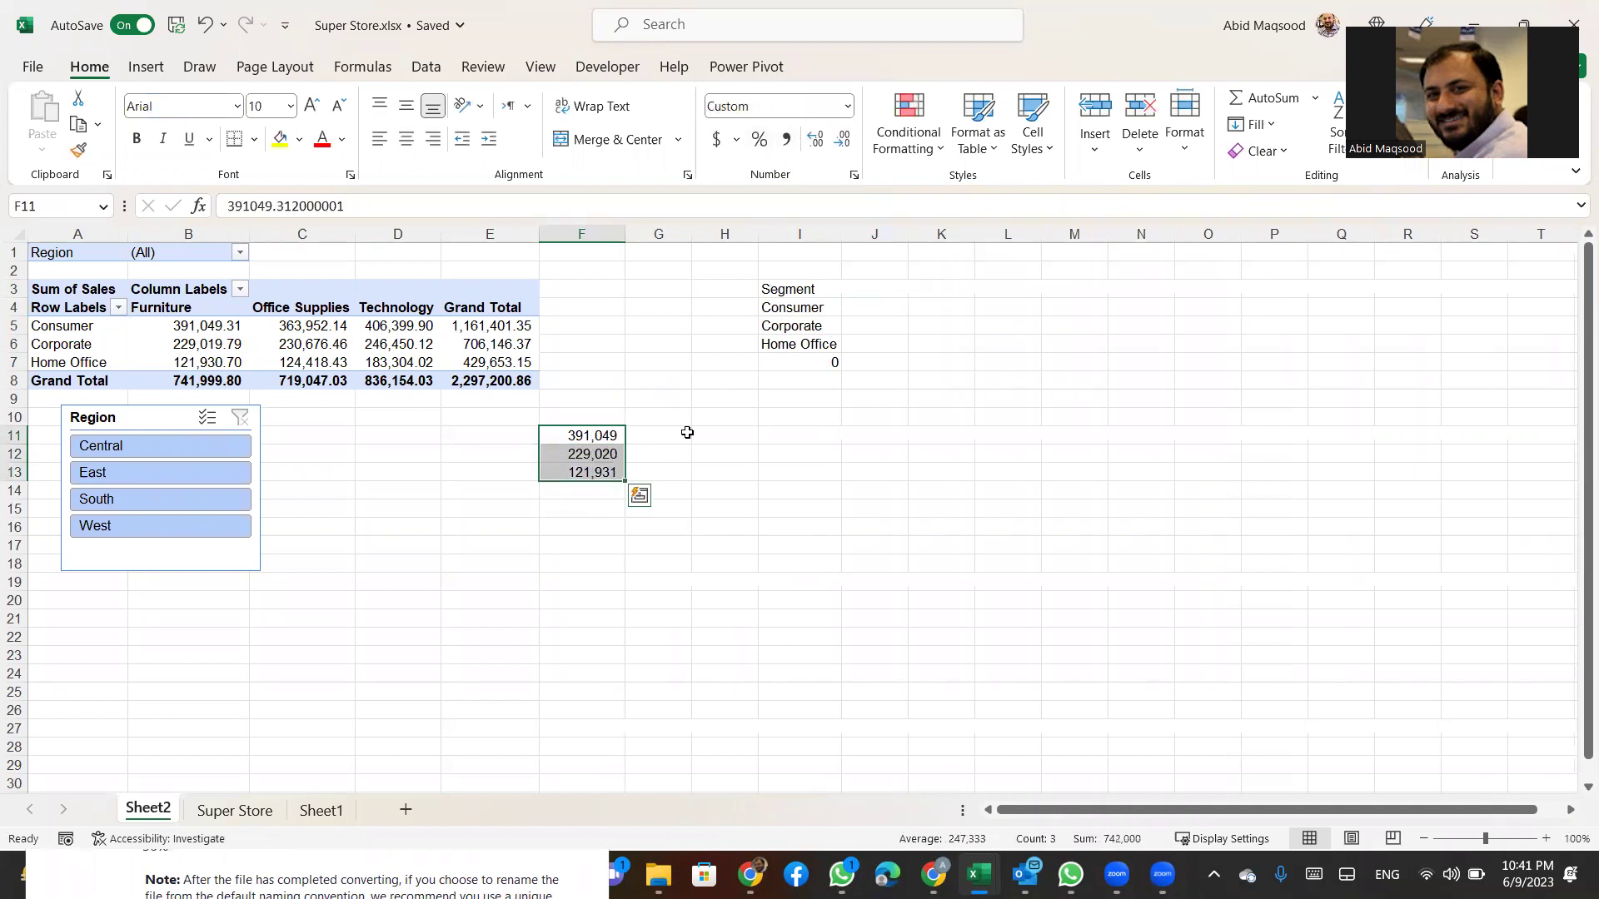
click(610, 435)
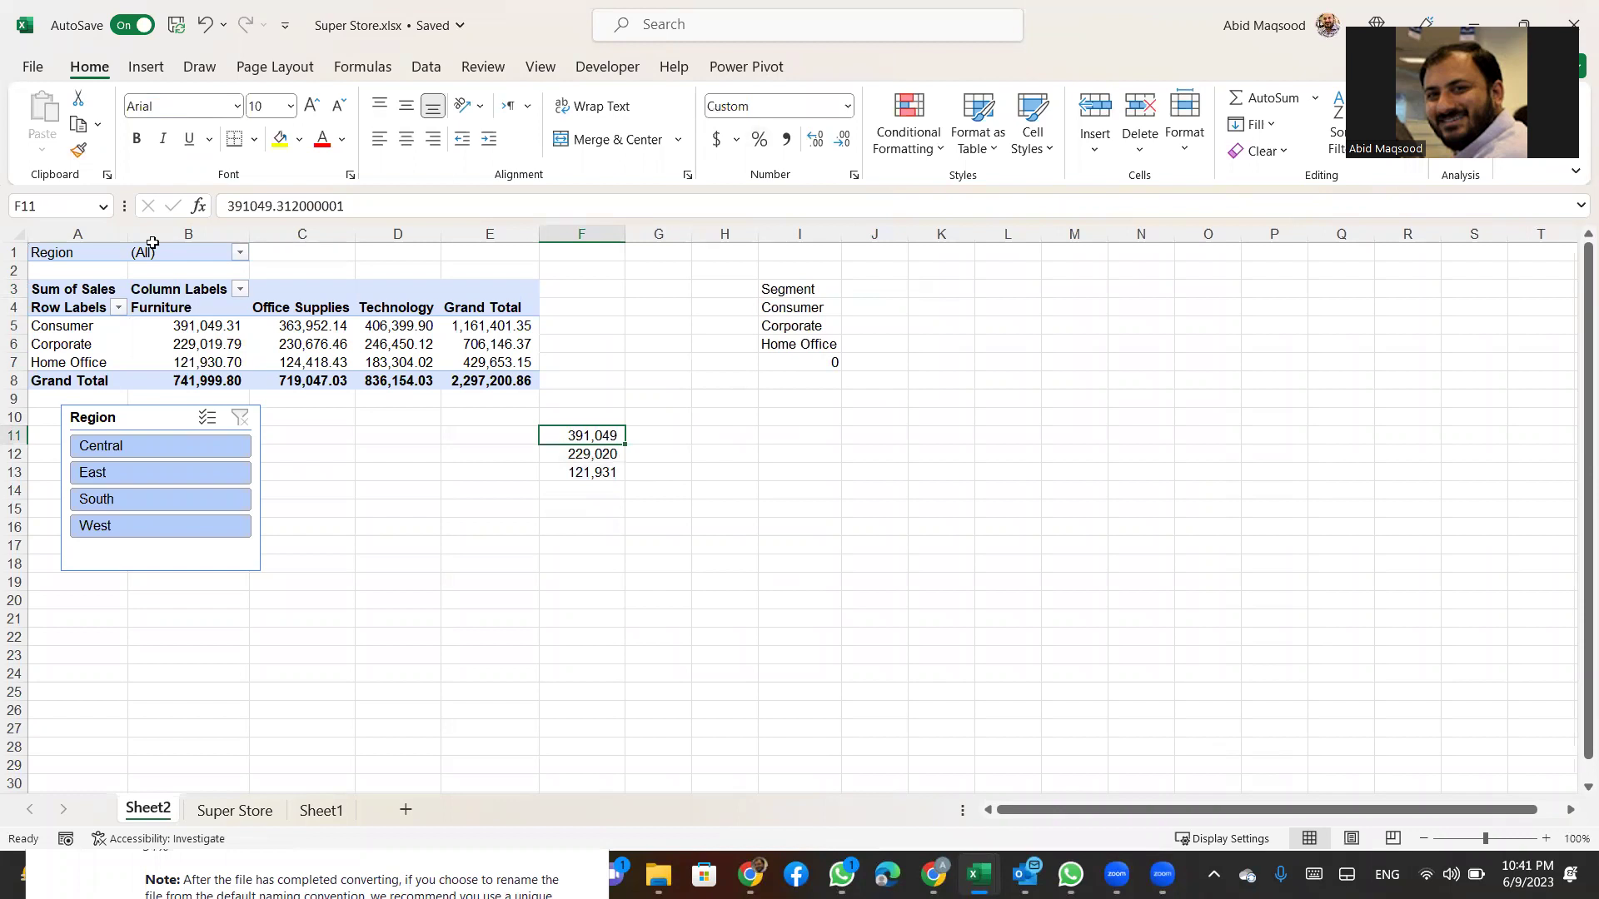
click(563, 452)
click(29, 201)
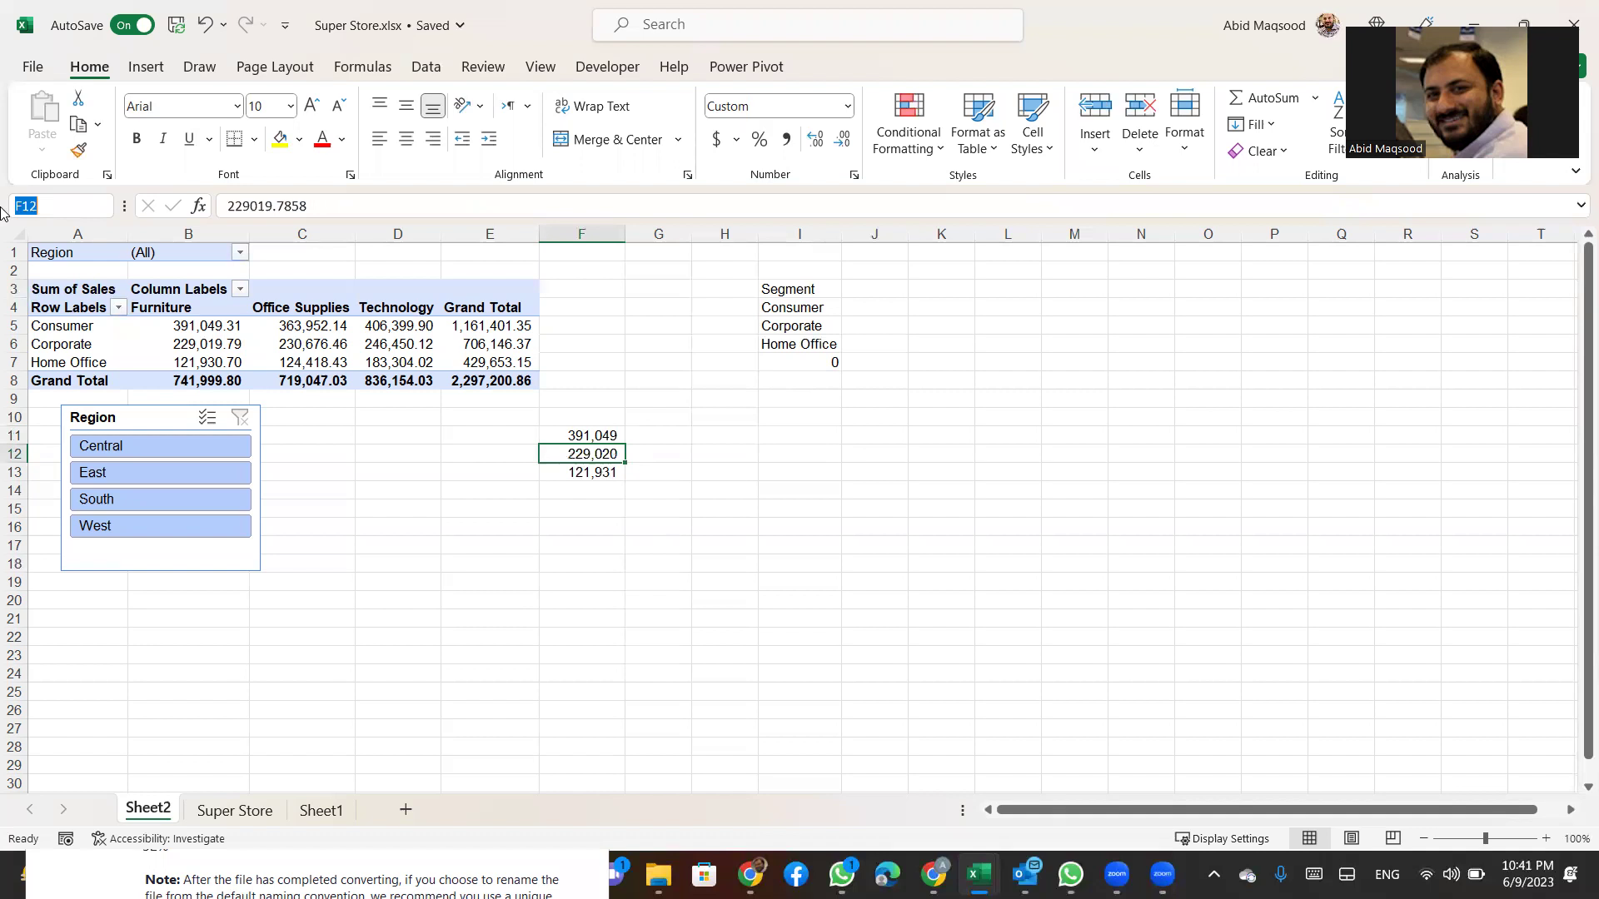
click(603, 477)
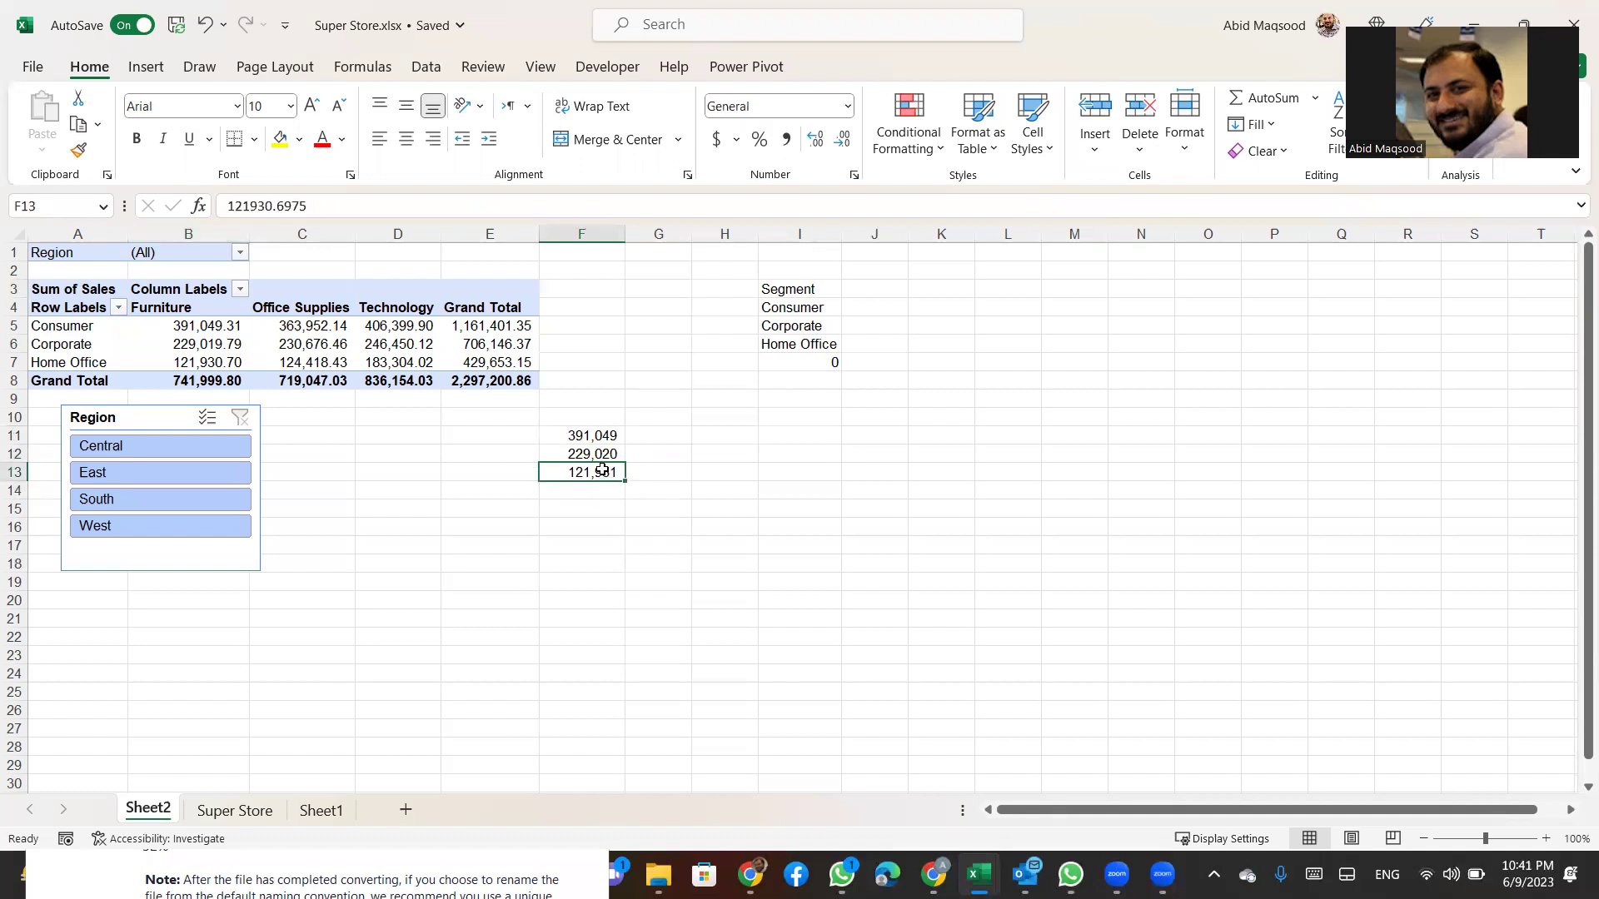
click(577, 506)
Try =F11+F12+F13 in F15, then delete it
text(=)
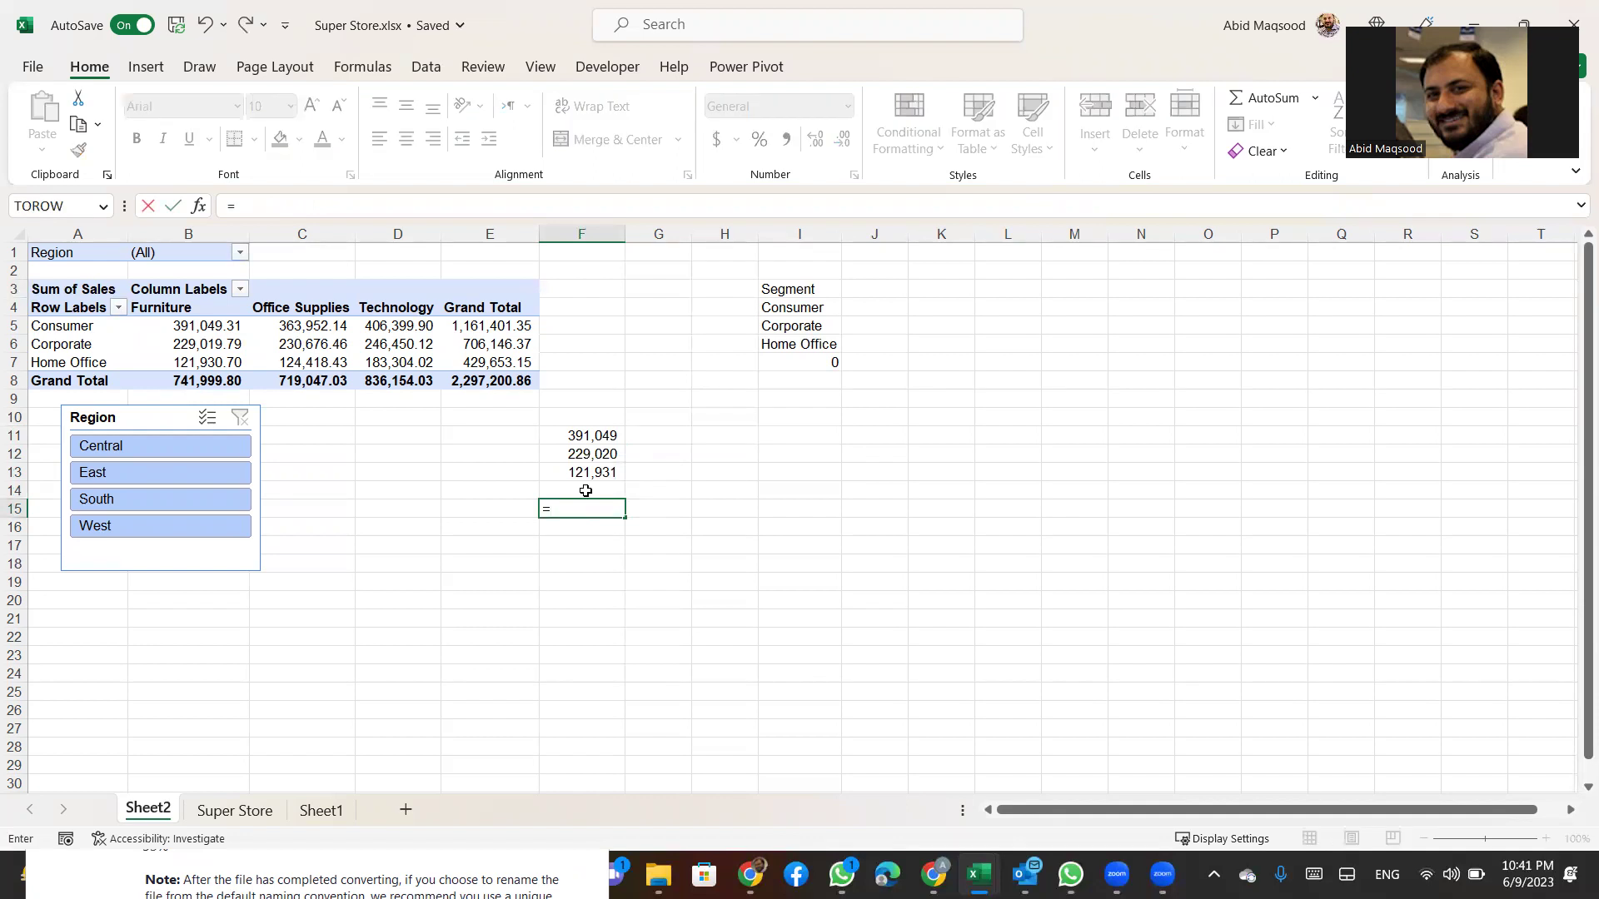
text(f11+)
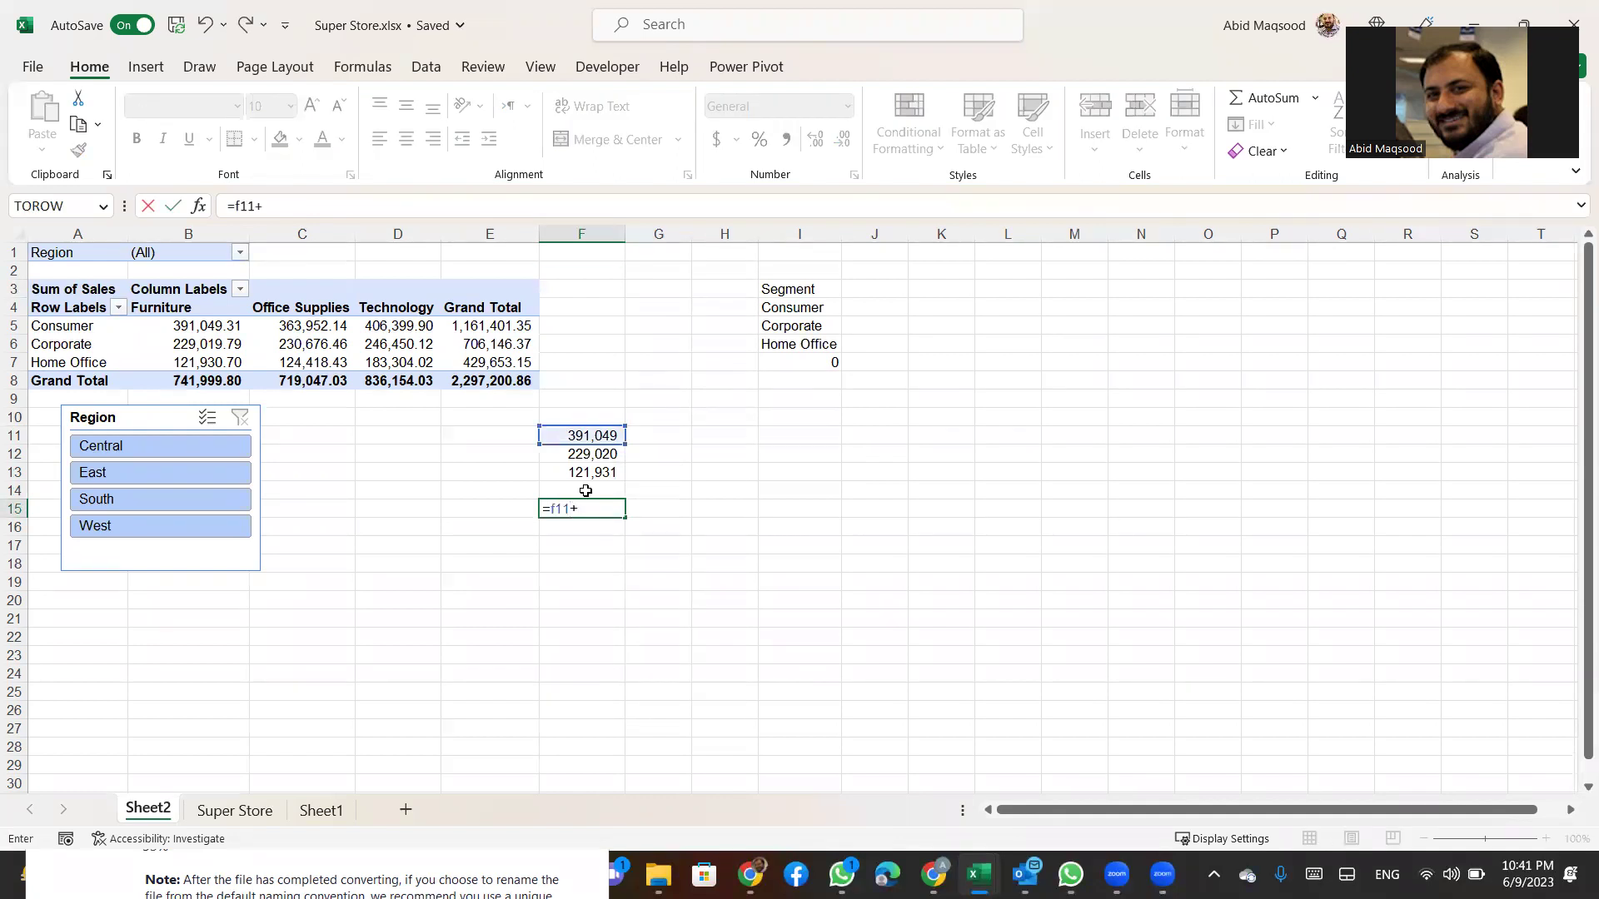
text(f12)
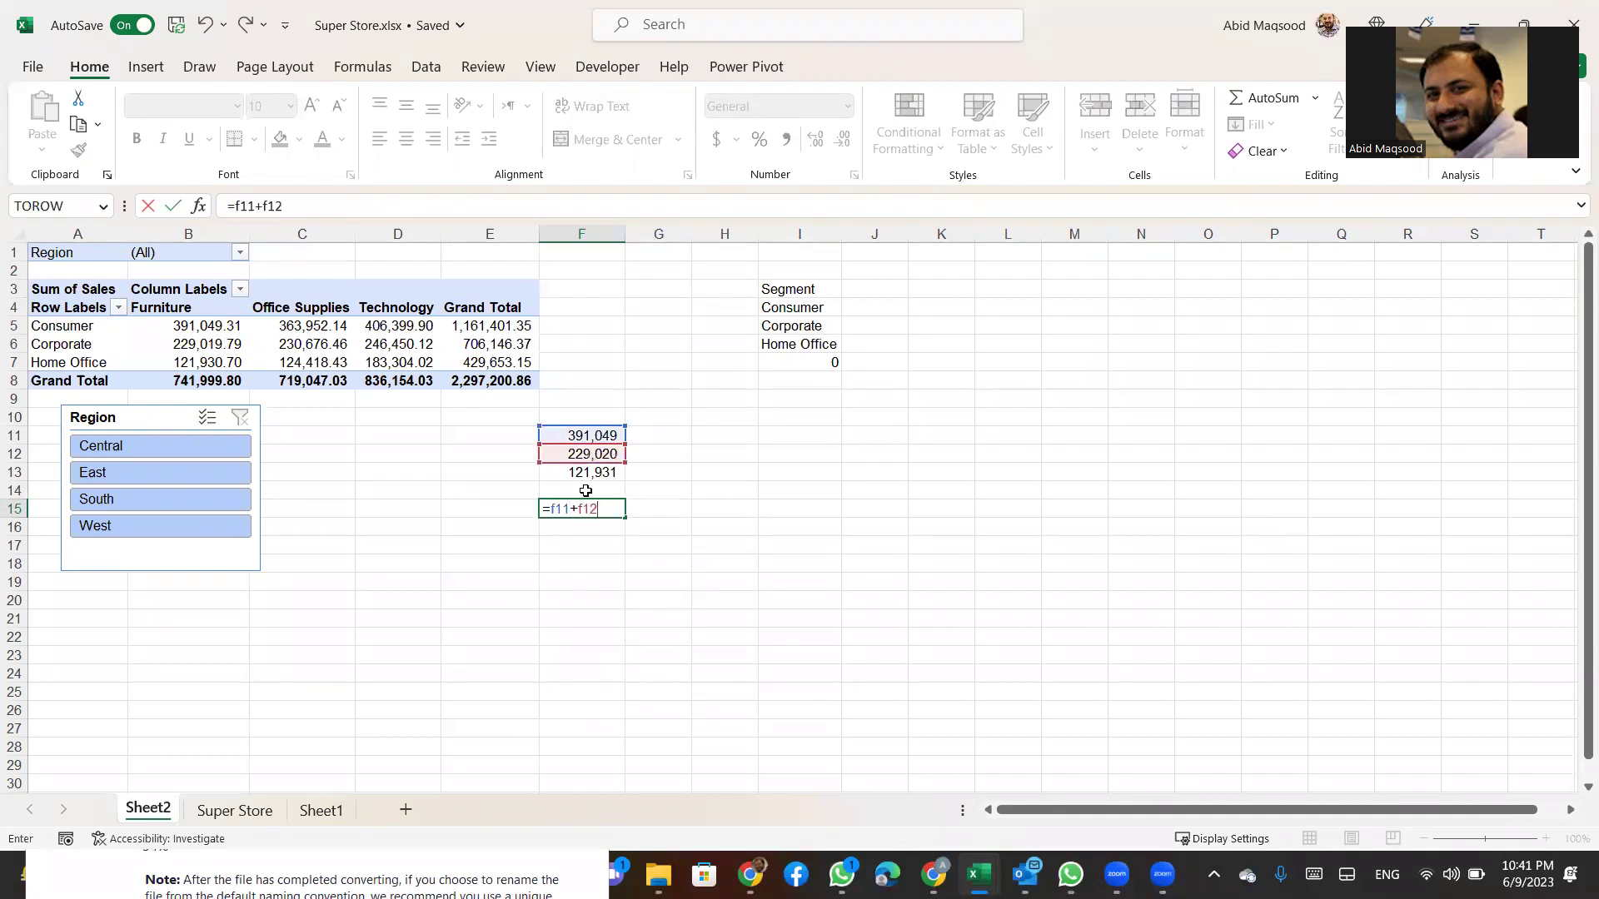
text(+F13)
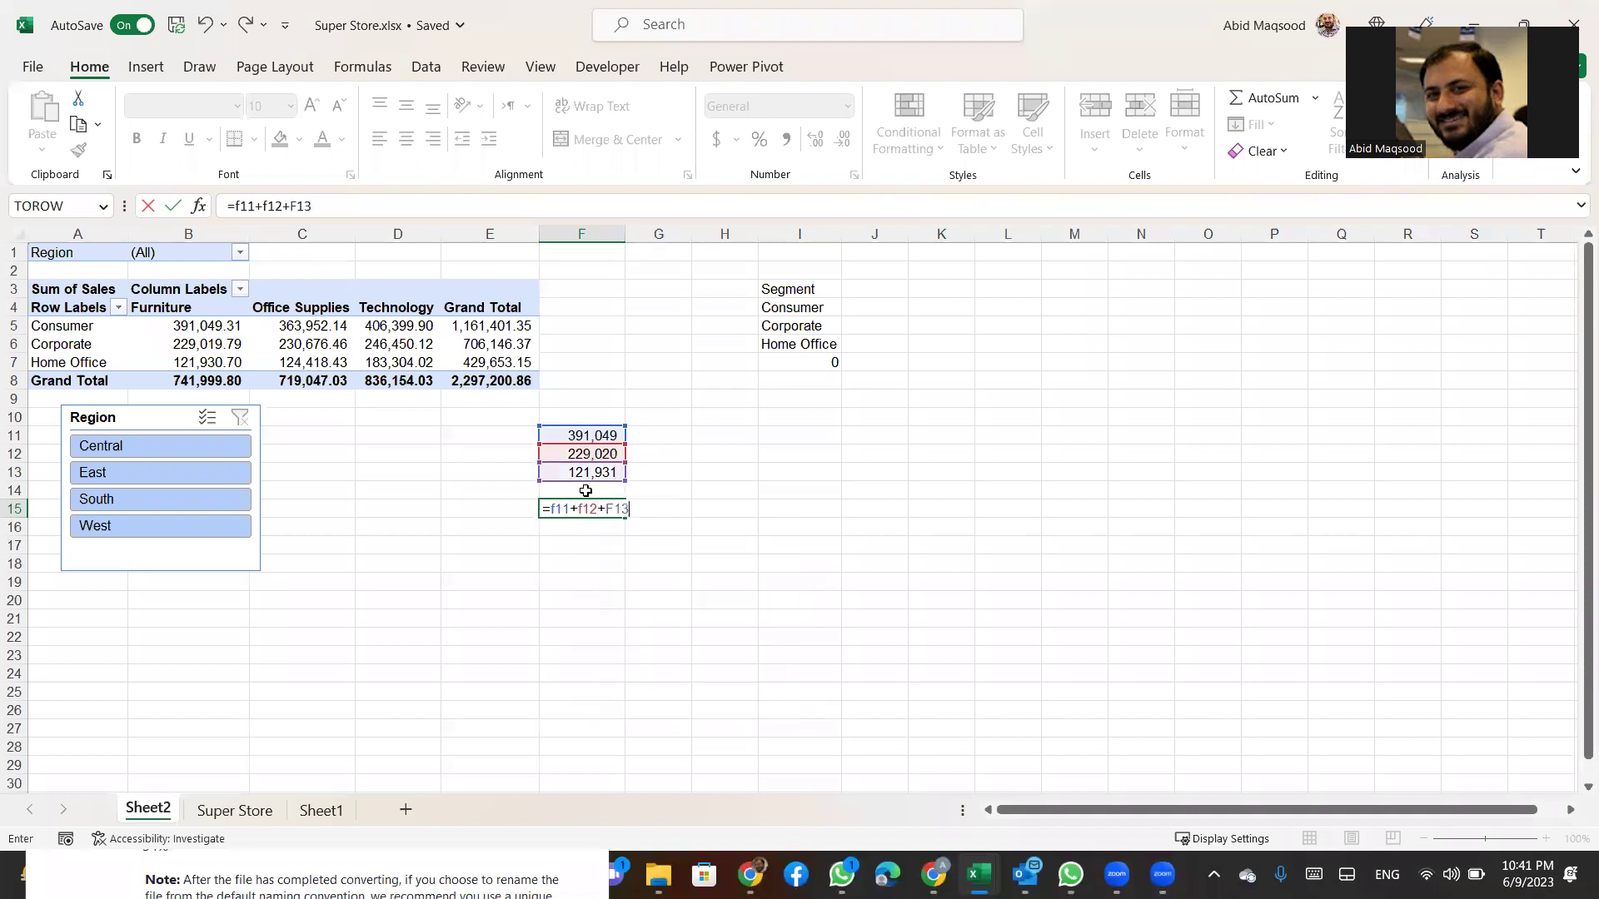
key(Return)
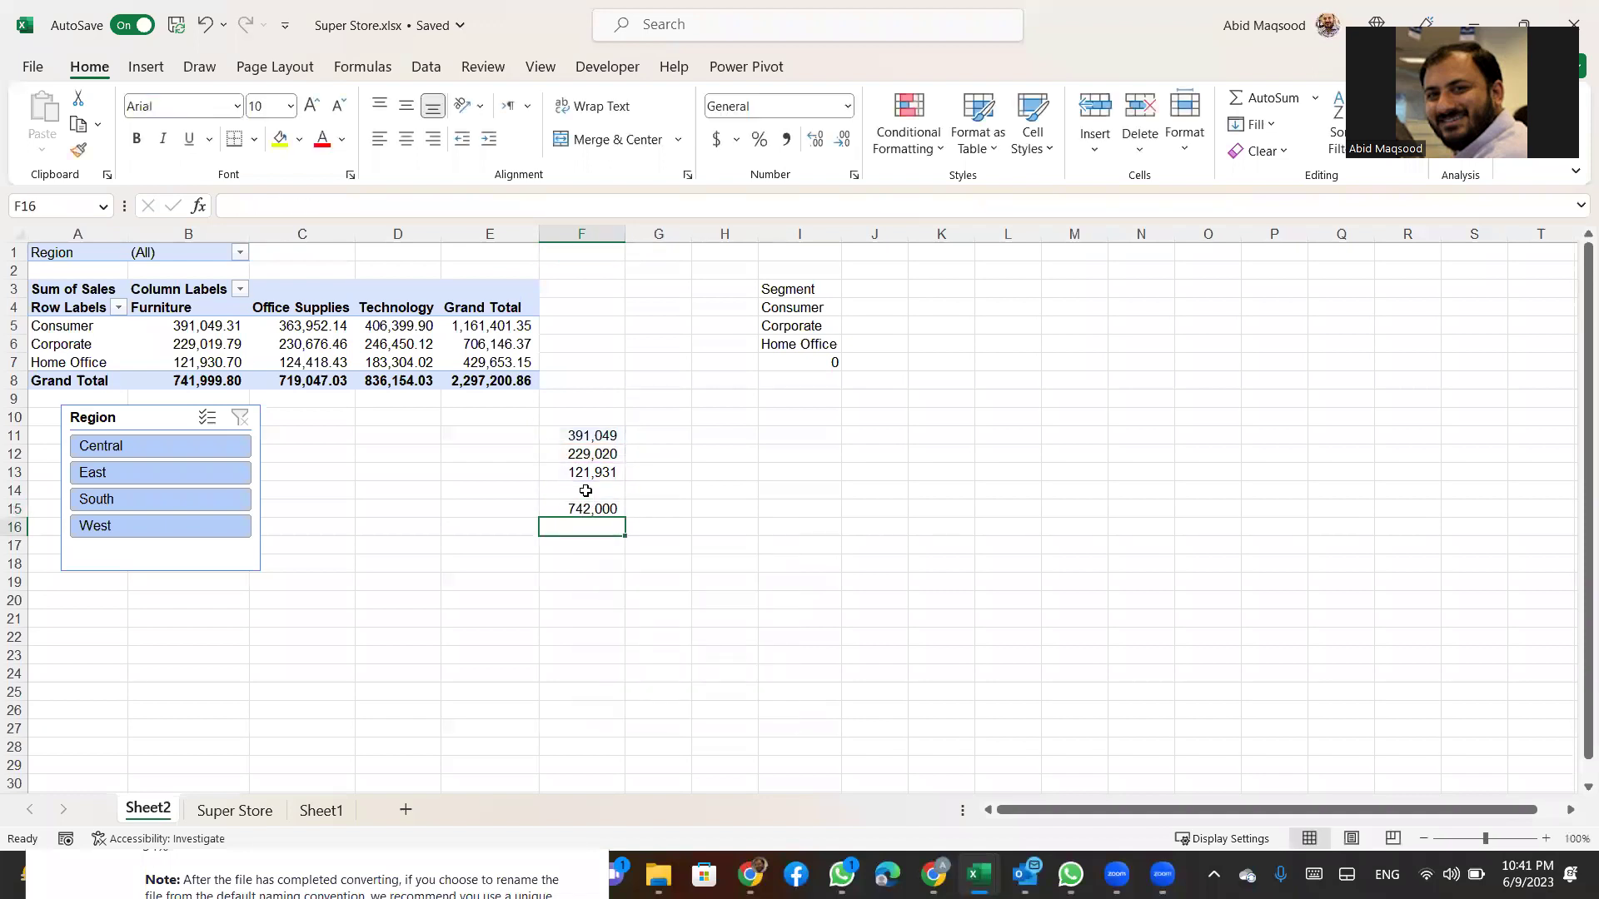
click(585, 505)
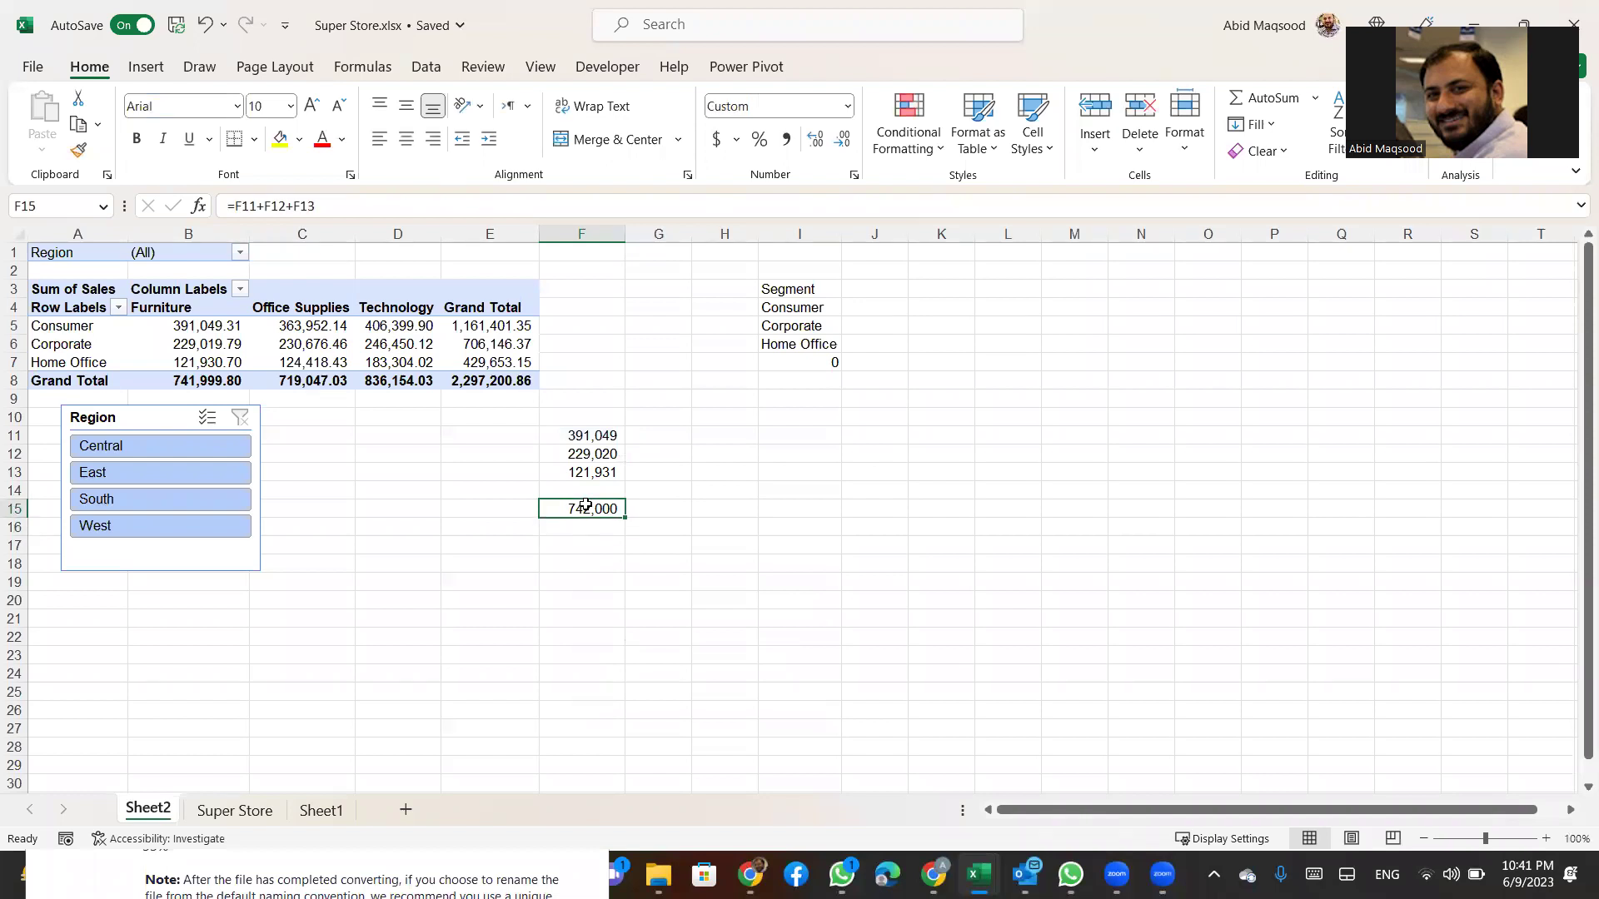
key(Delete)
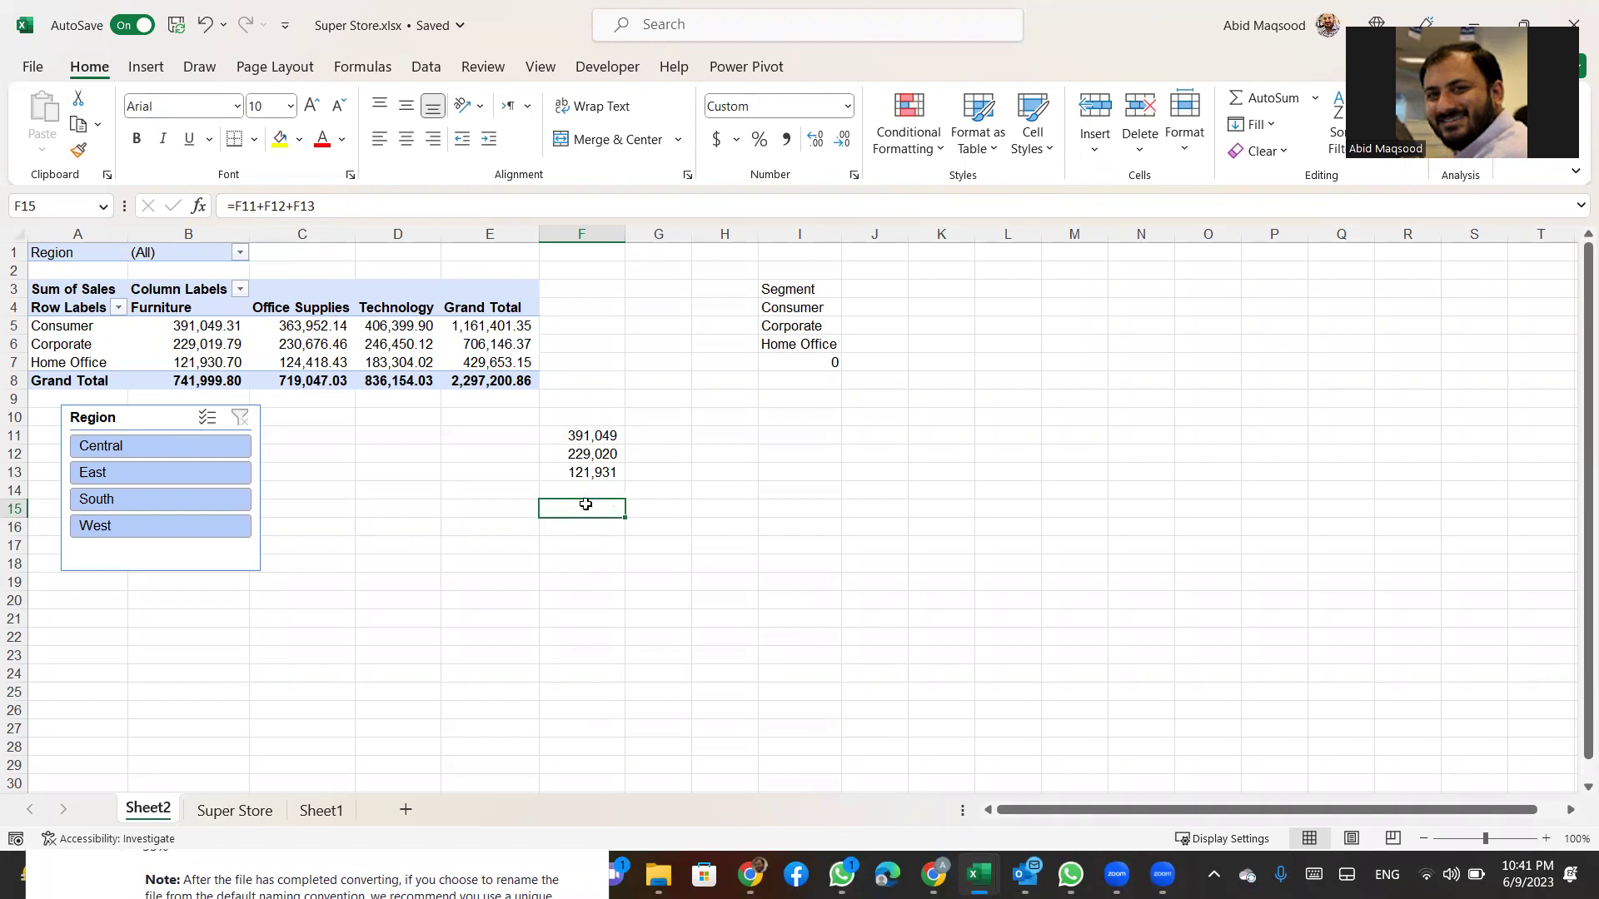
key(Up)
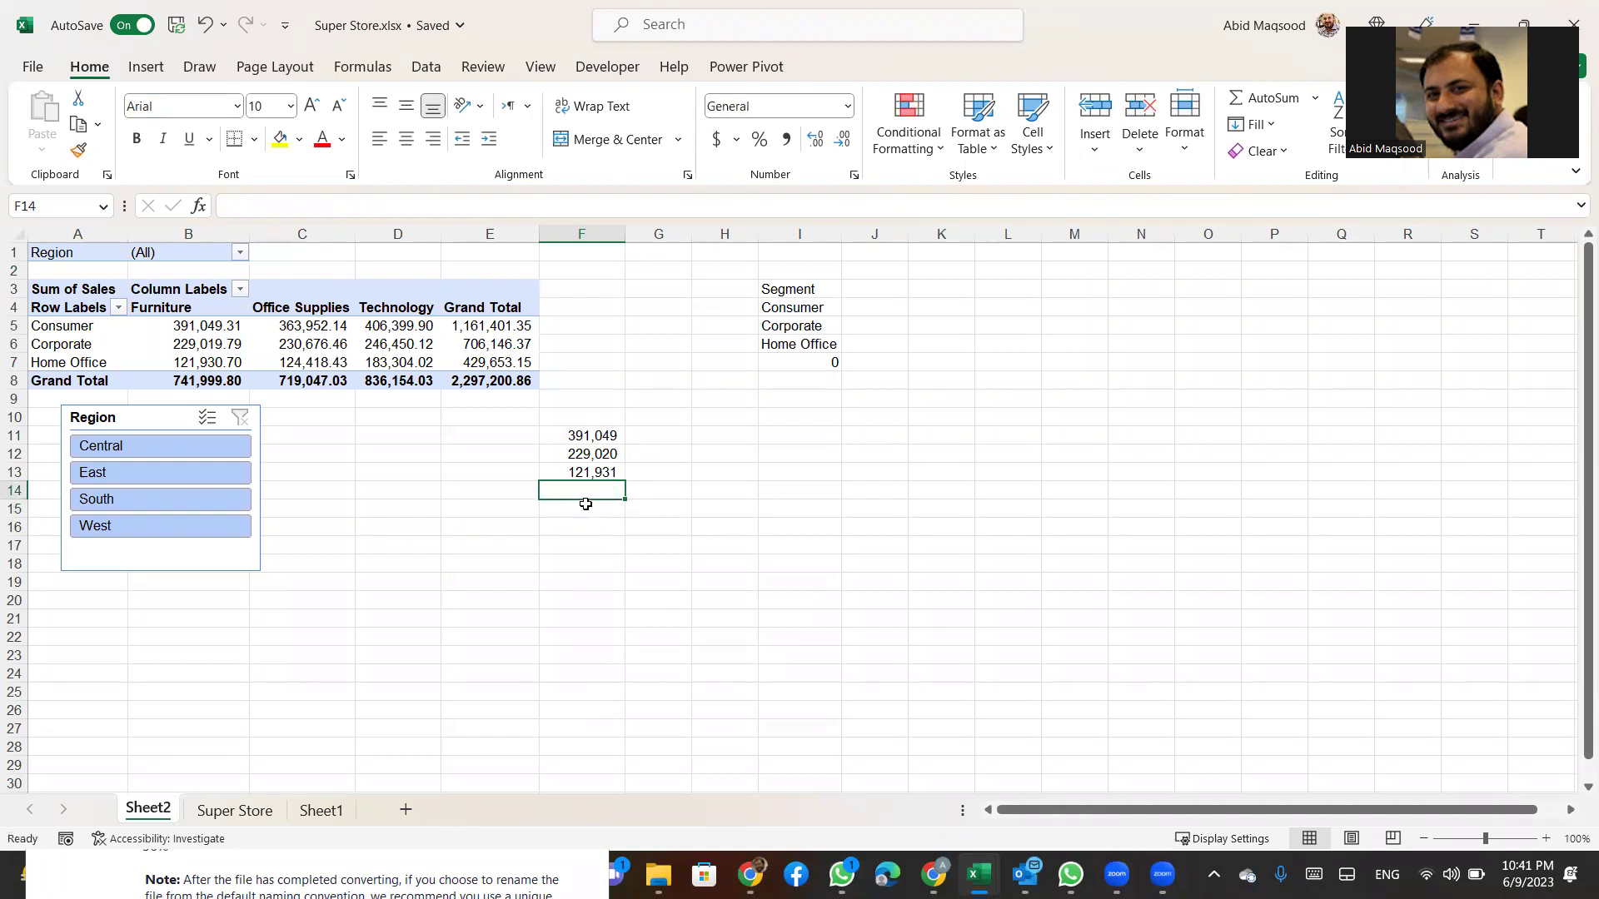
Enter =SUM(F11:F13) in F14, totalling 742,000
text(=sum)
key(Tab)
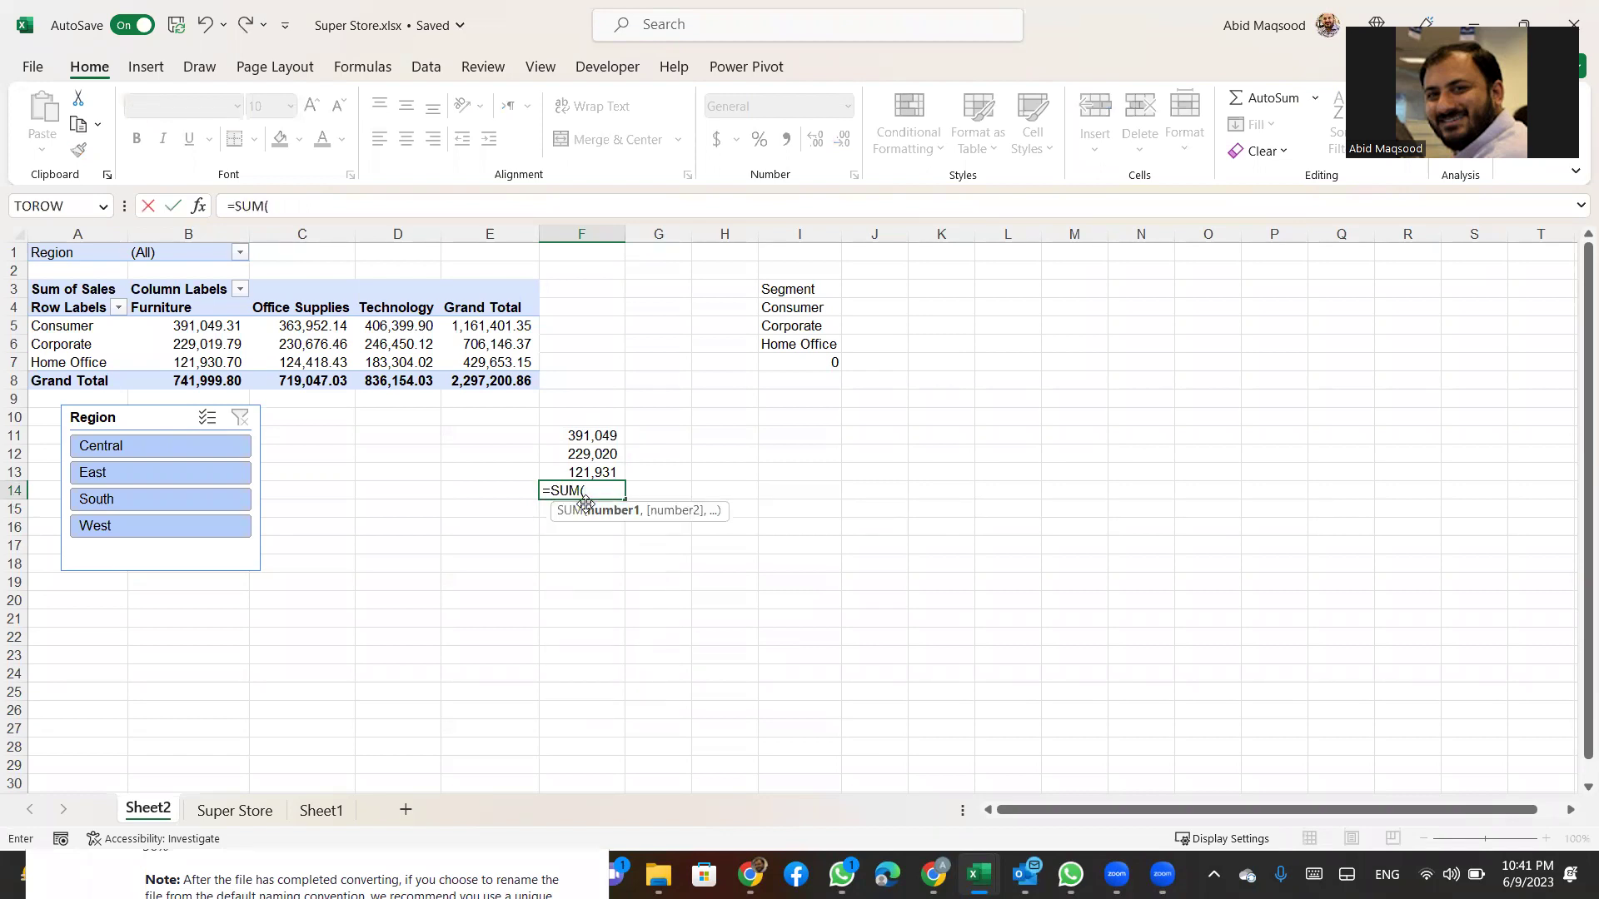
click(612, 436)
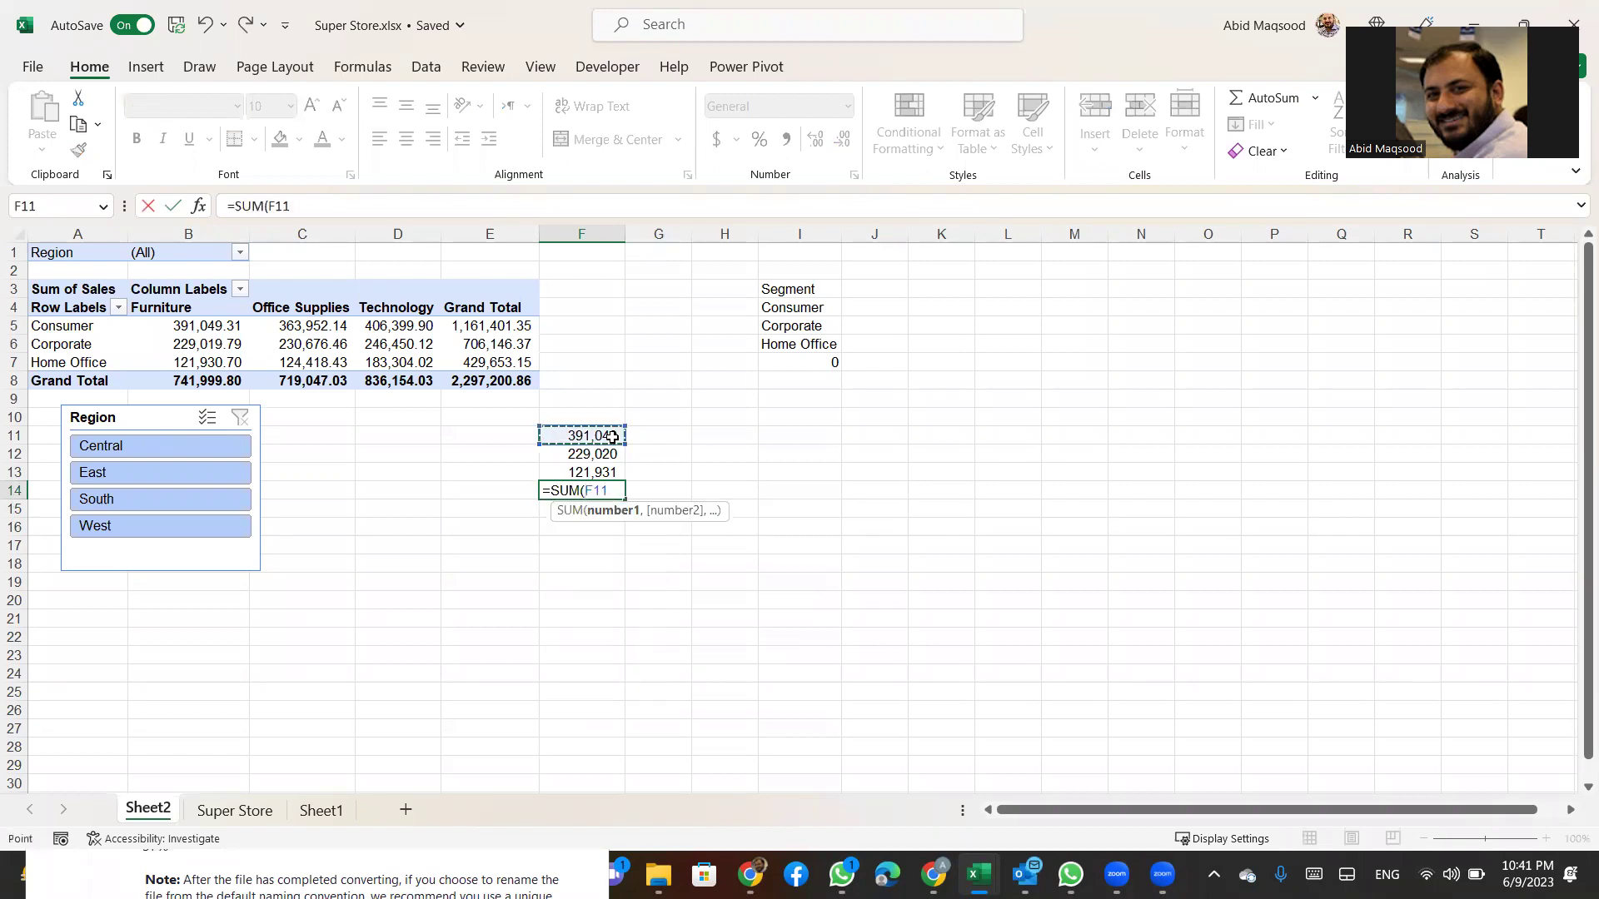
key(F8)
click(601, 471)
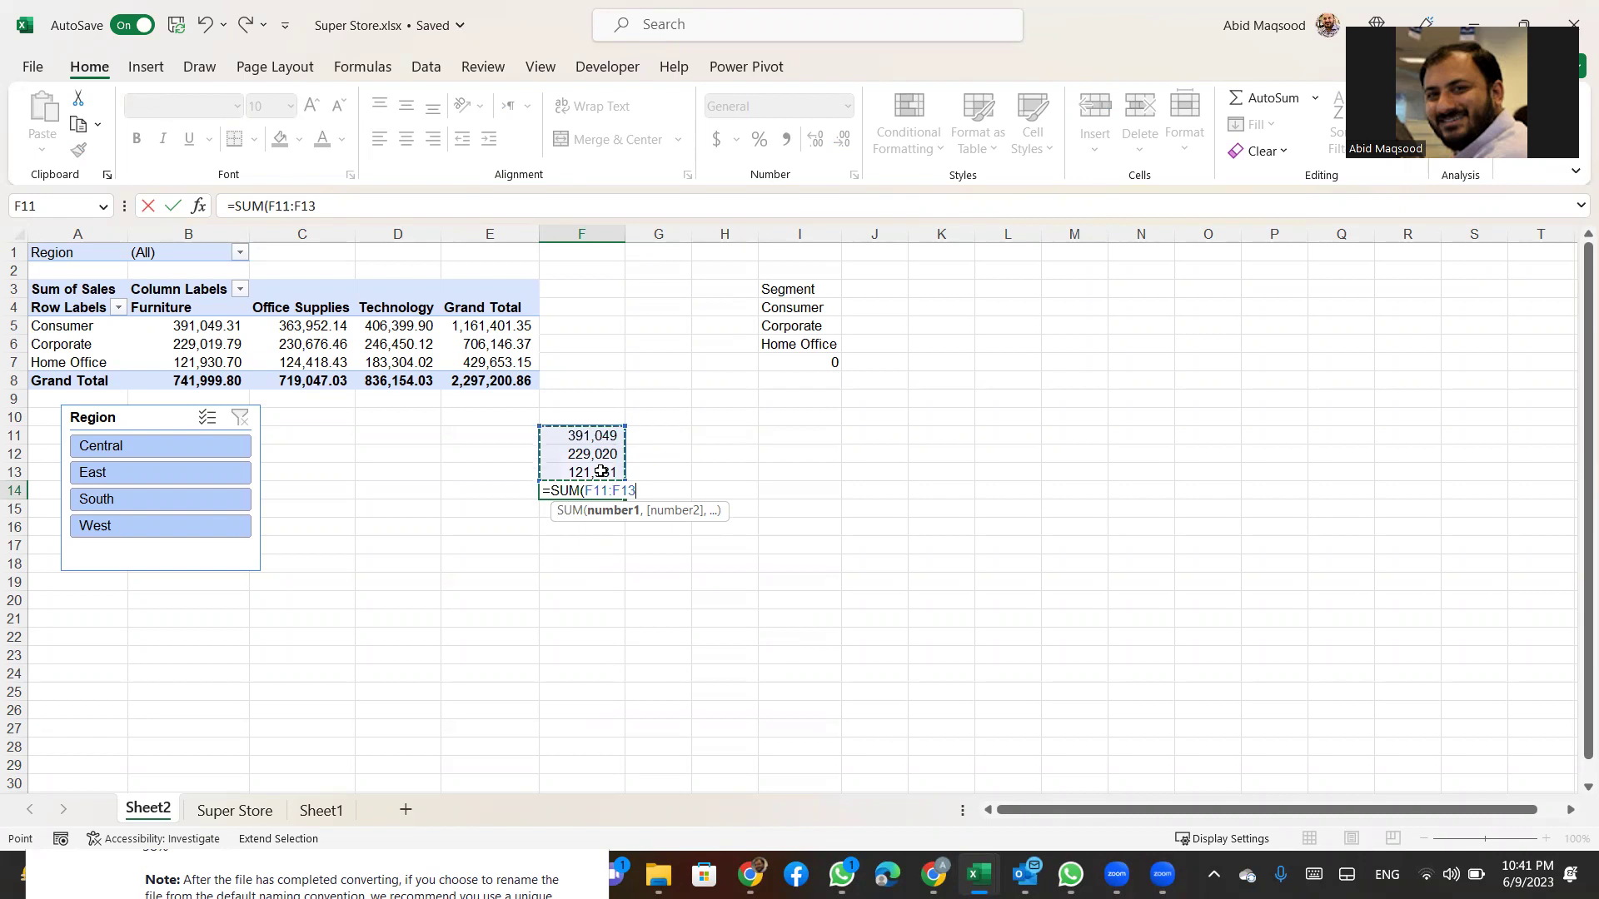
text())
key(Return)
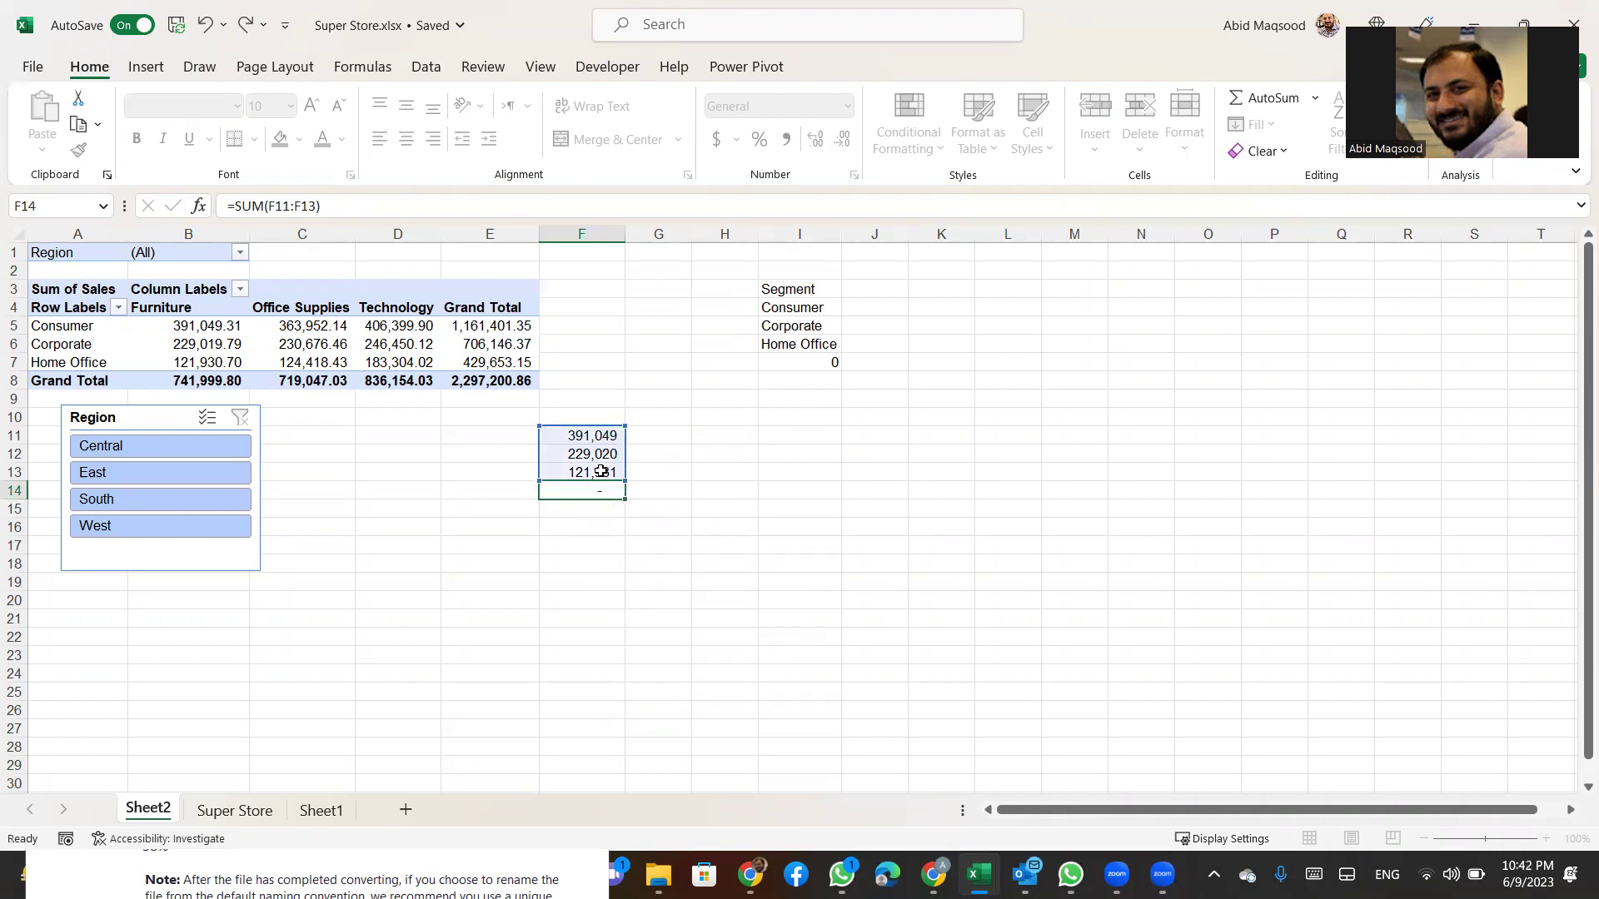
click(586, 486)
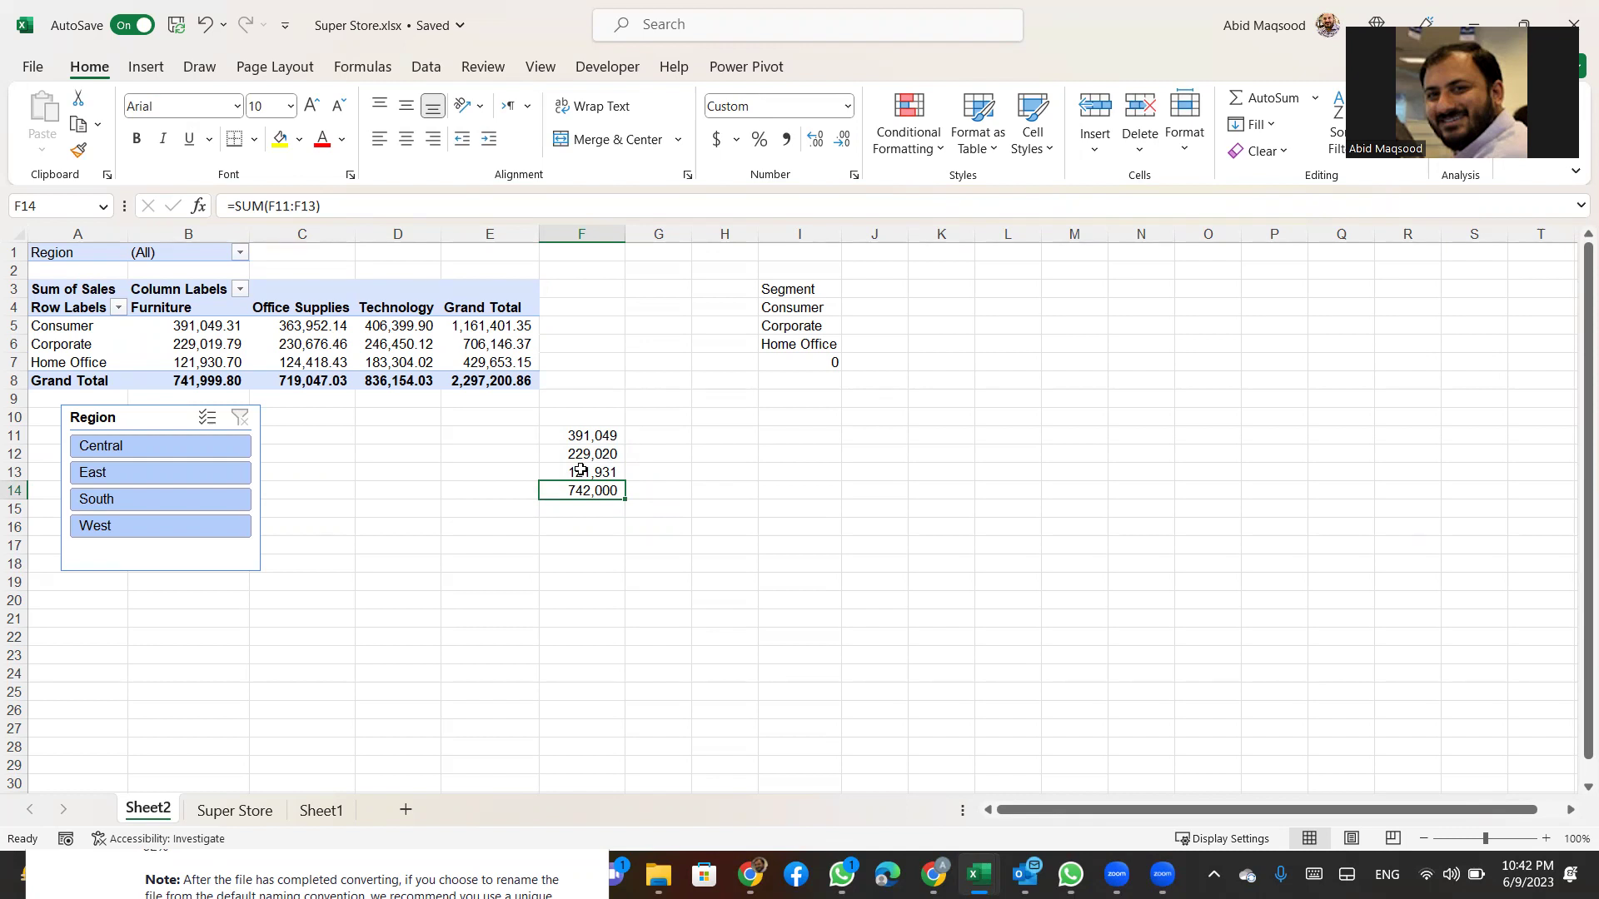
Clear the values and total from F11:F14
drag(591, 436, 593, 485)
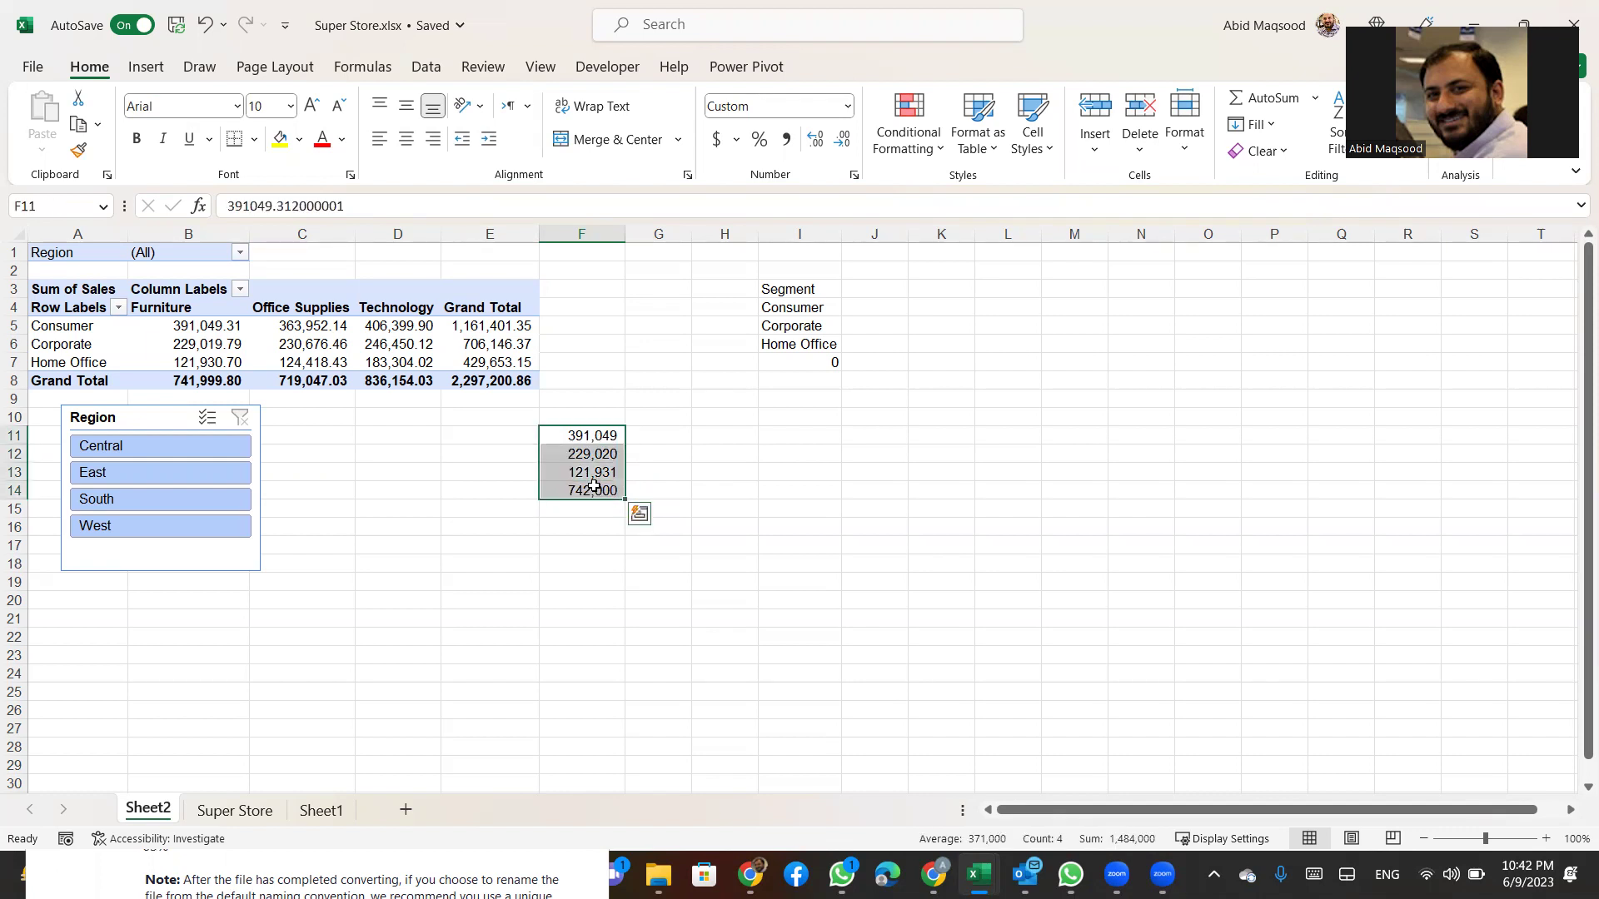
key(Delete)
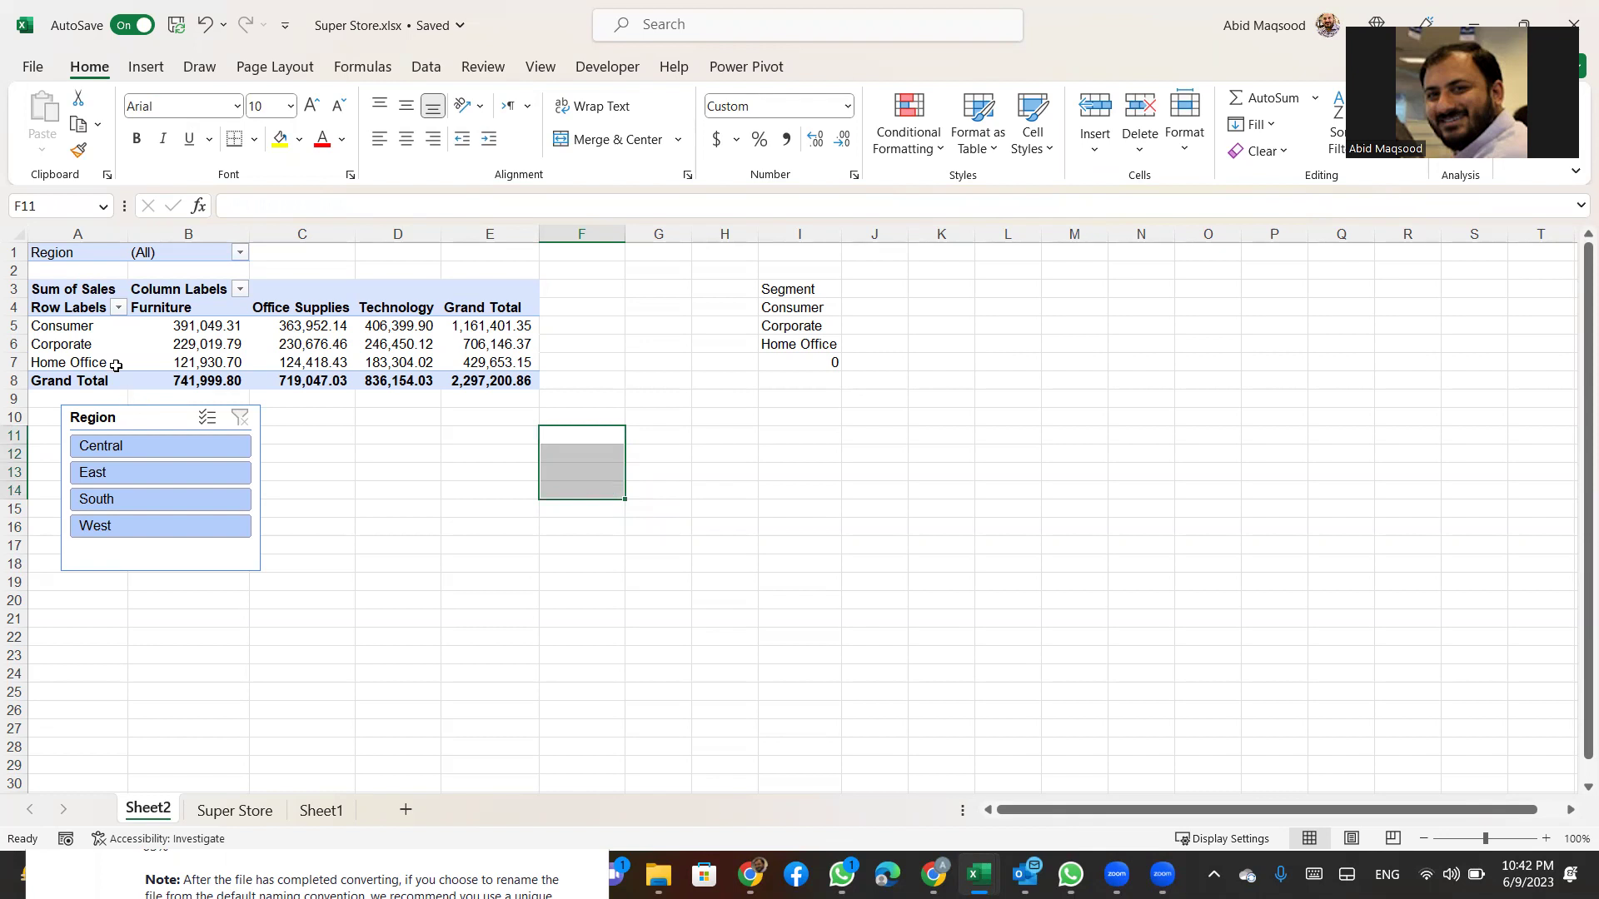
click(813, 305)
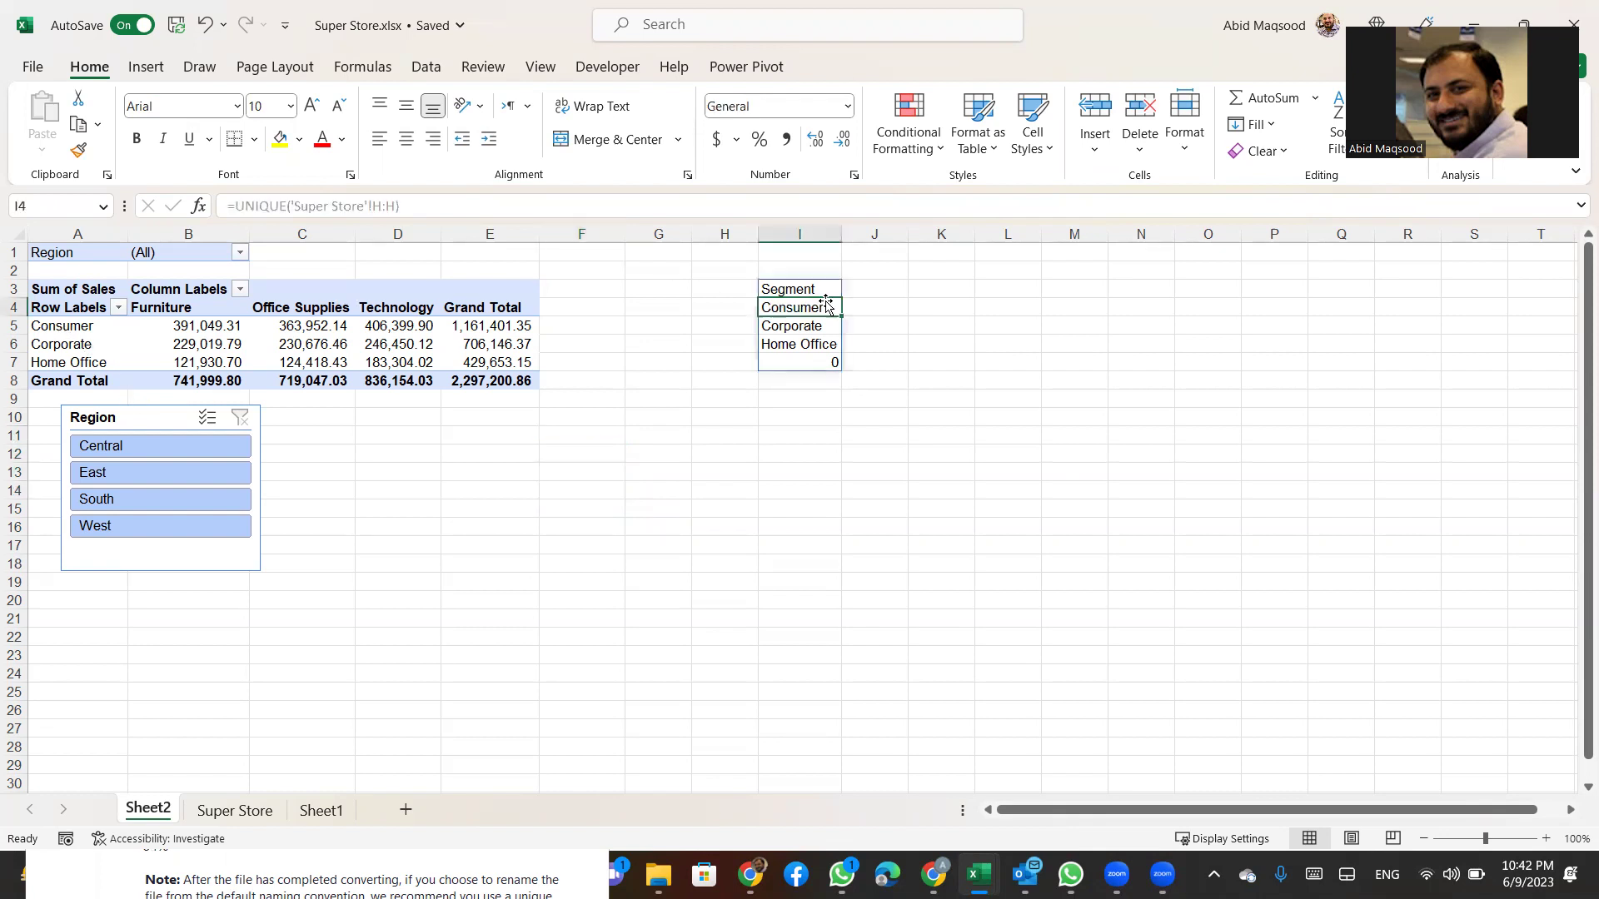
click(871, 300)
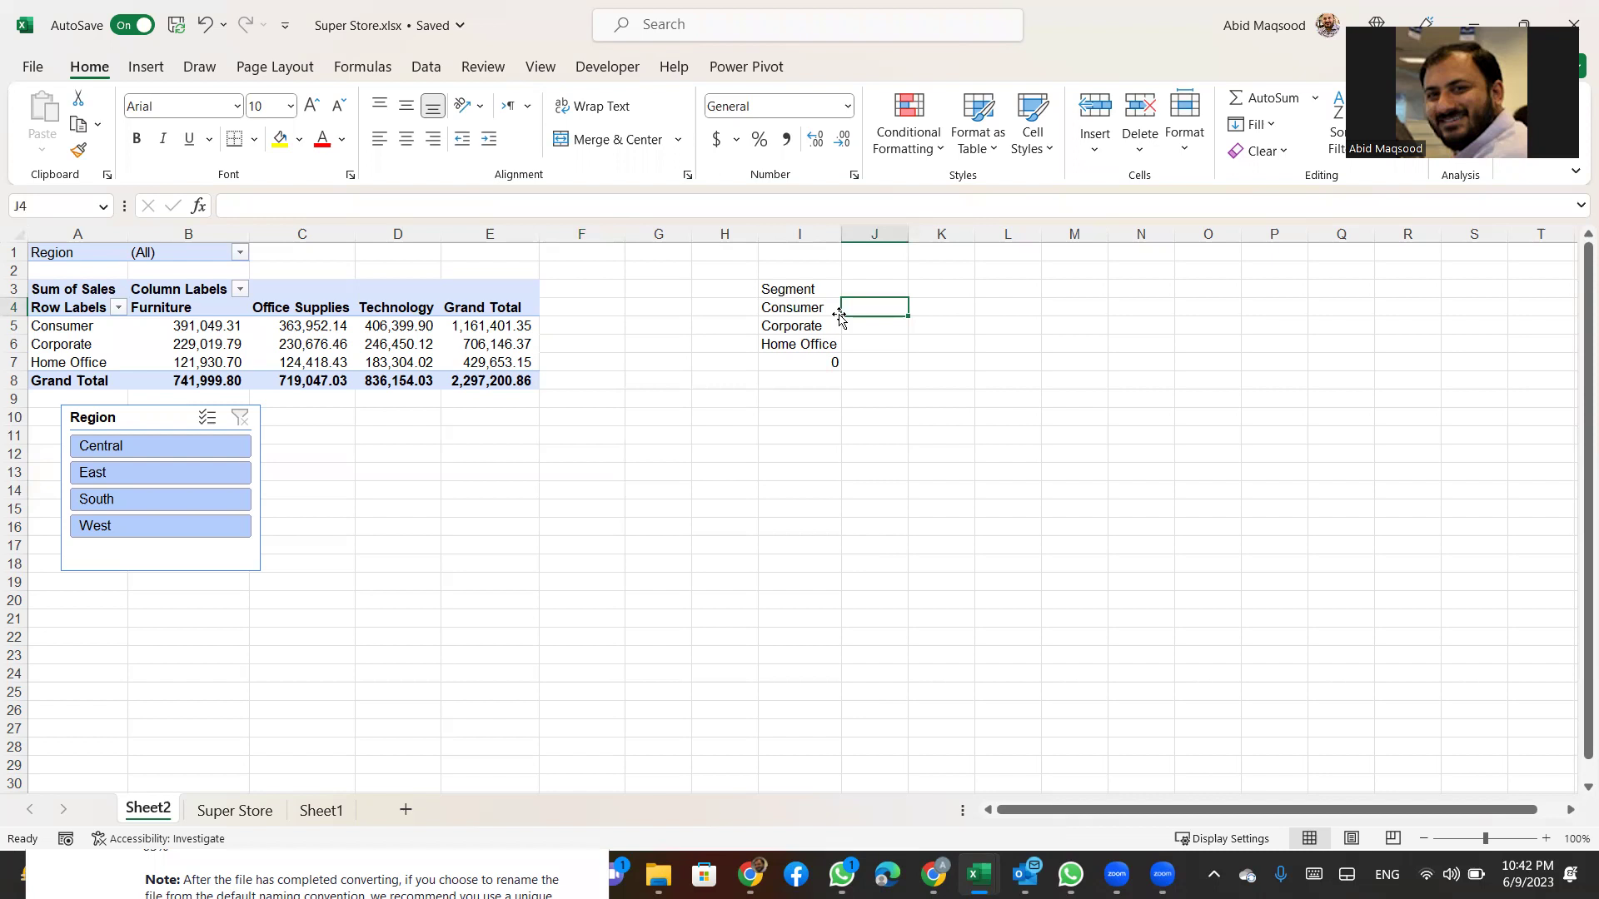
Type the labels SUMIF in G10 and SUMIFS in G11
click(647, 416)
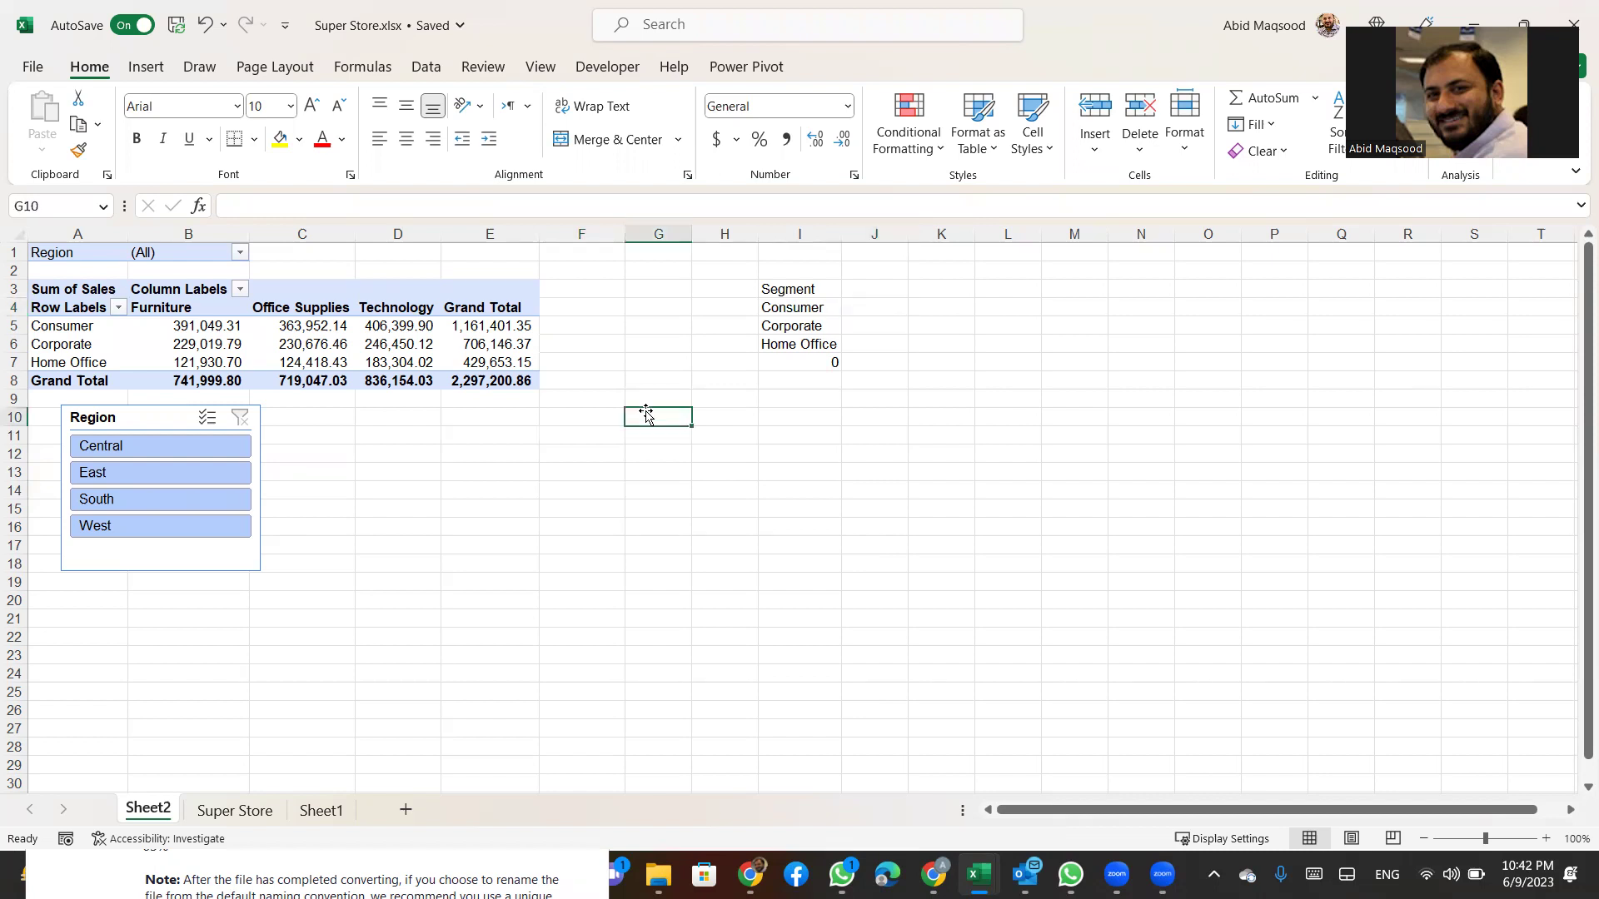
text(SUMIF)
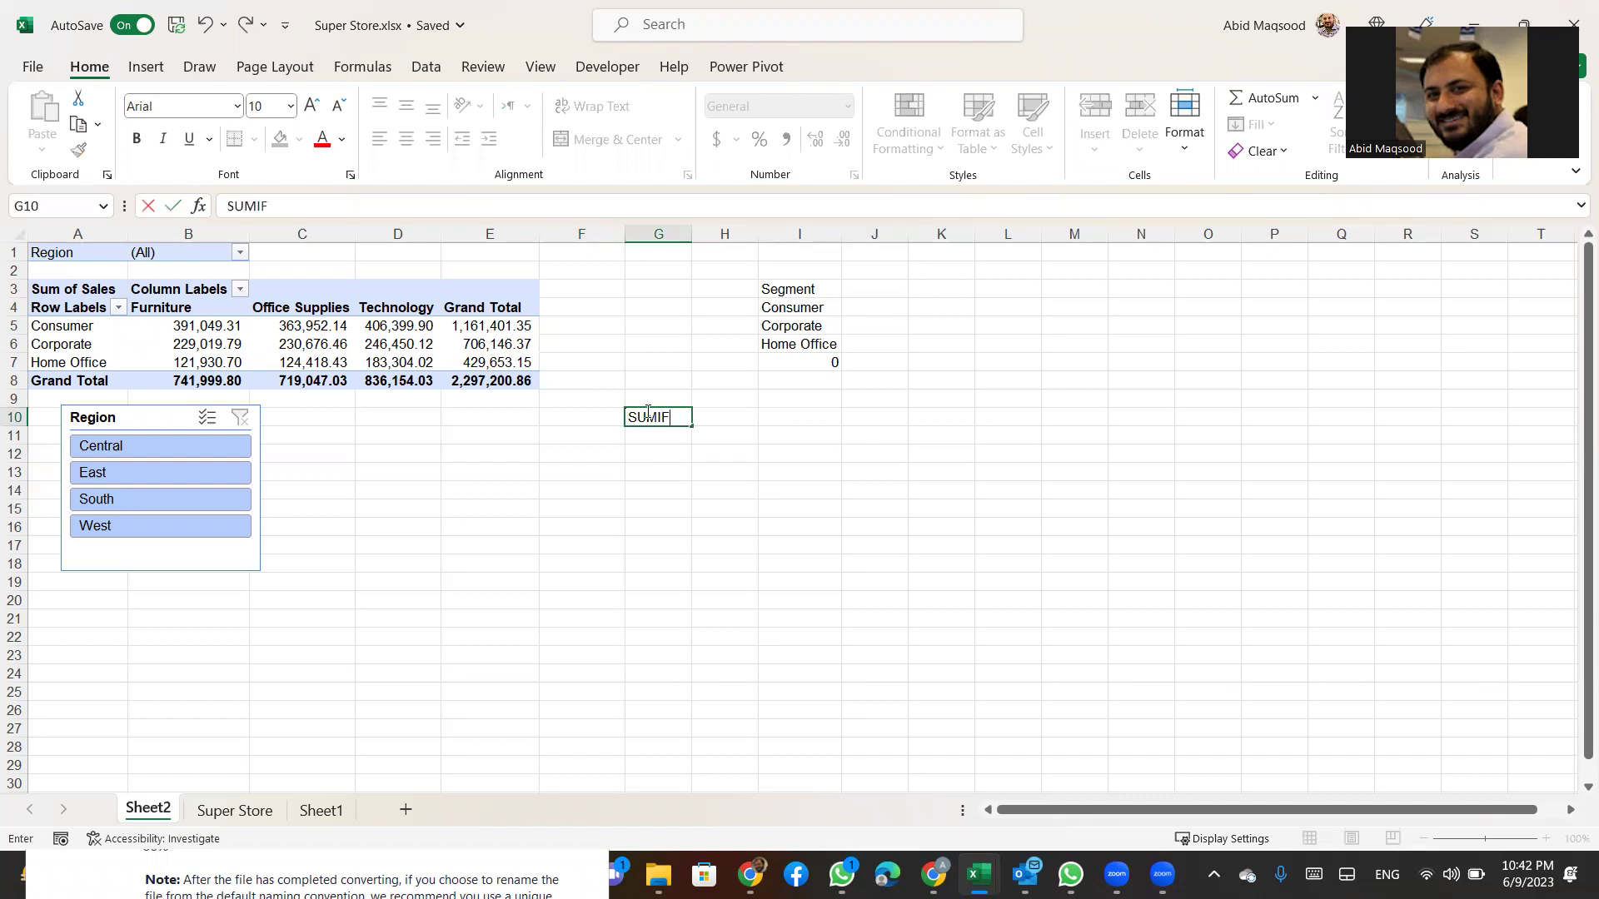
key(Return)
text(SUMIFS)
key(Return)
key(Up)
key(Up)
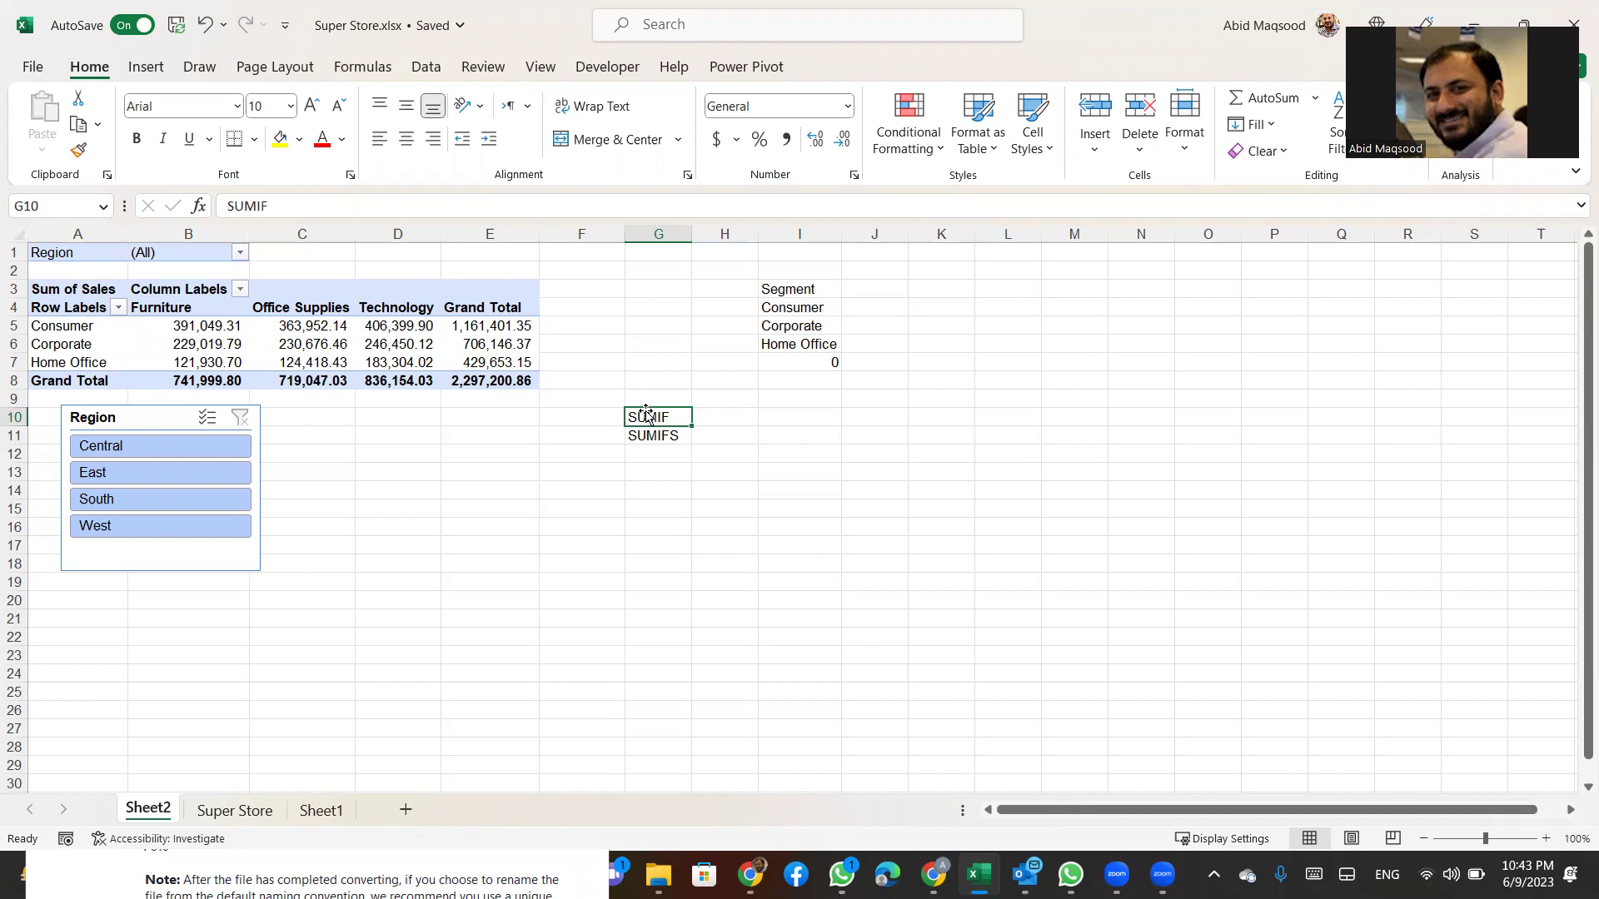
Label G15 'IF' and enter =IF(100=100,1,0) in H15
click(662, 494)
click(651, 514)
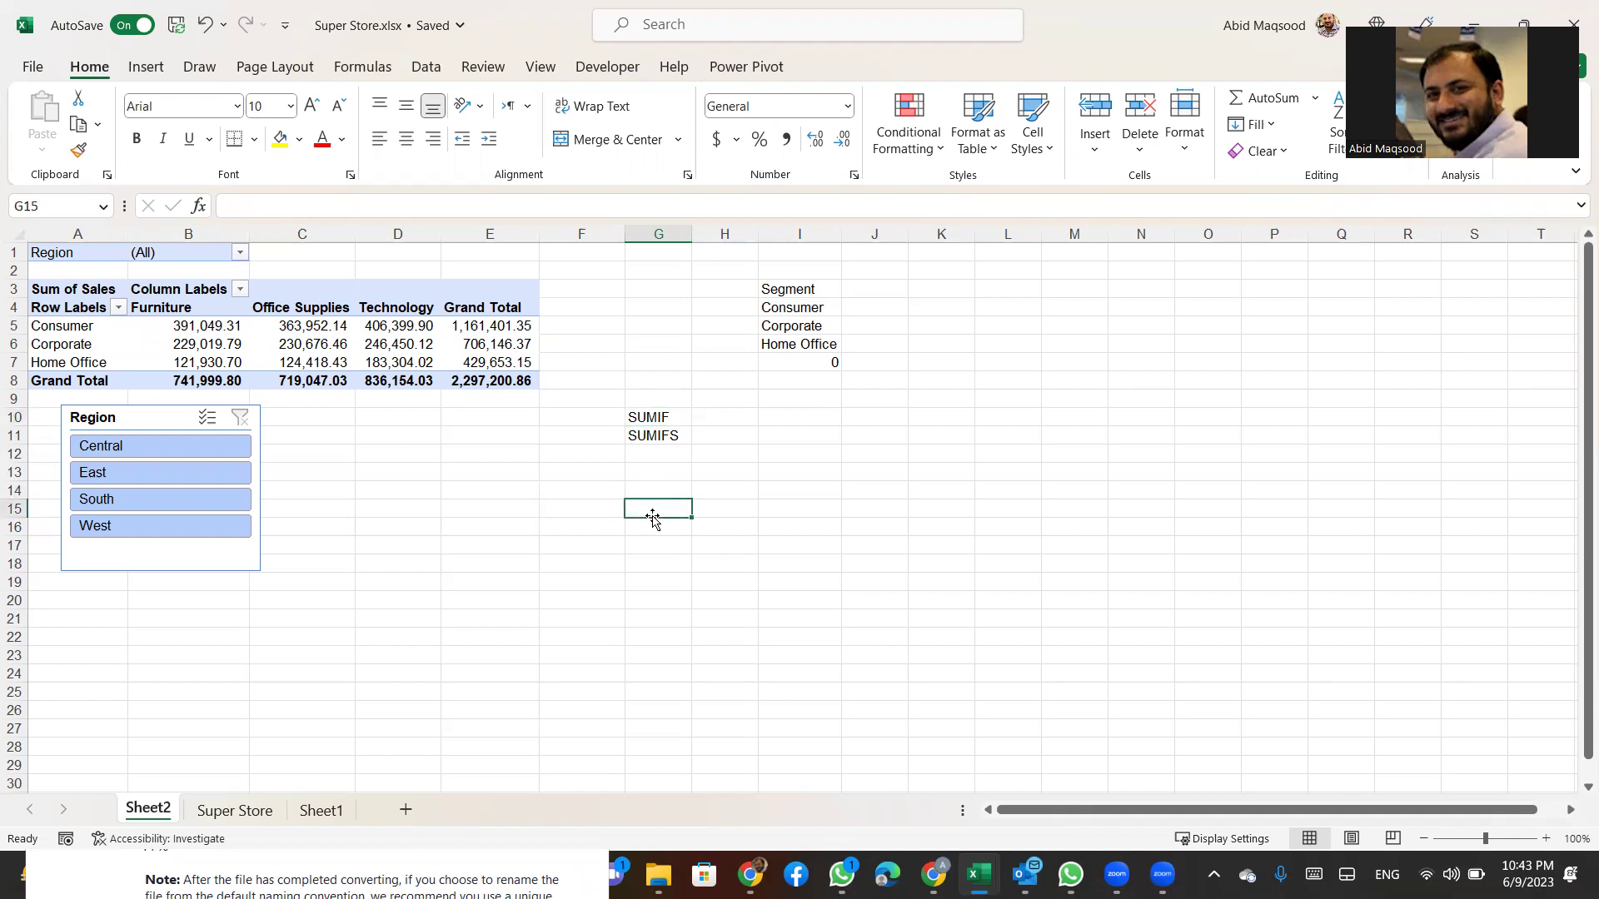
text(IF)
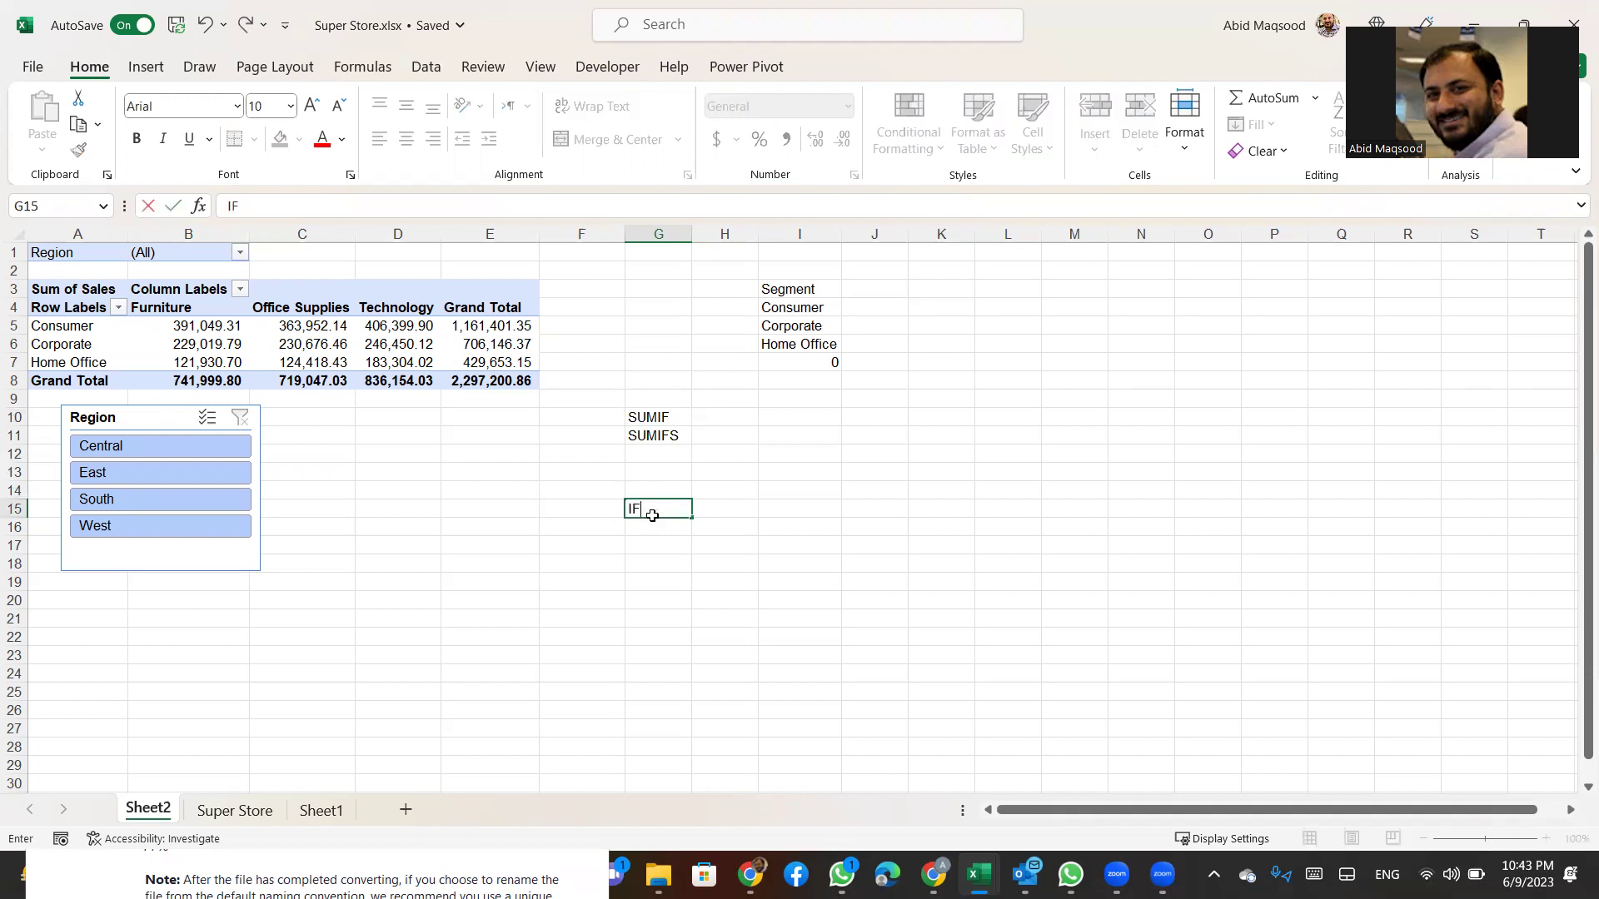
key(Tab)
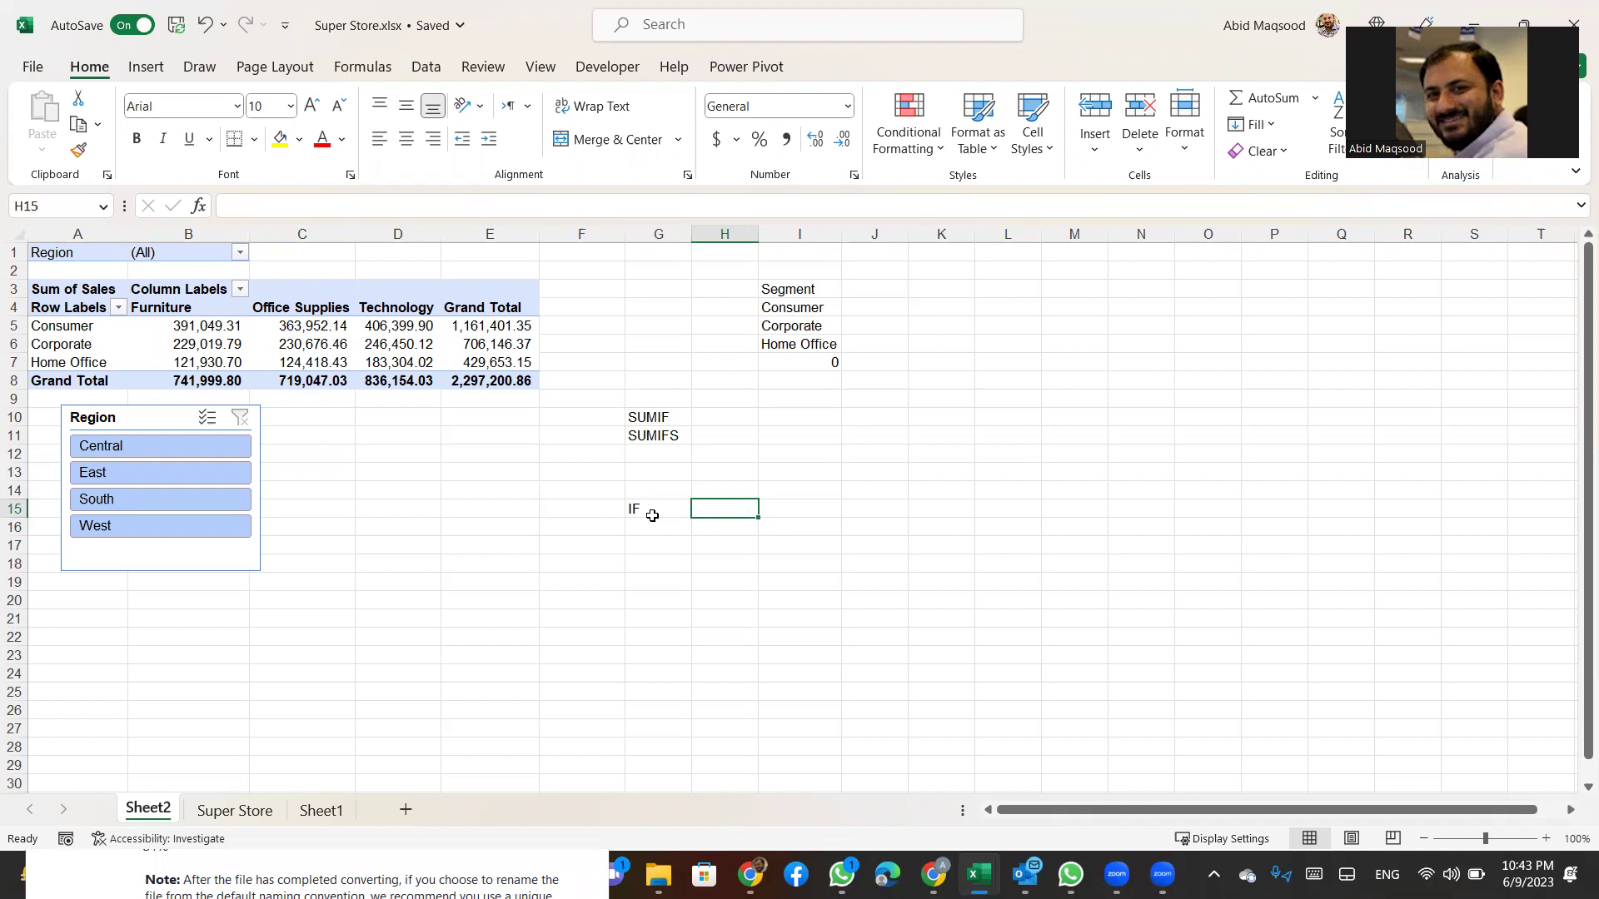
text(=)
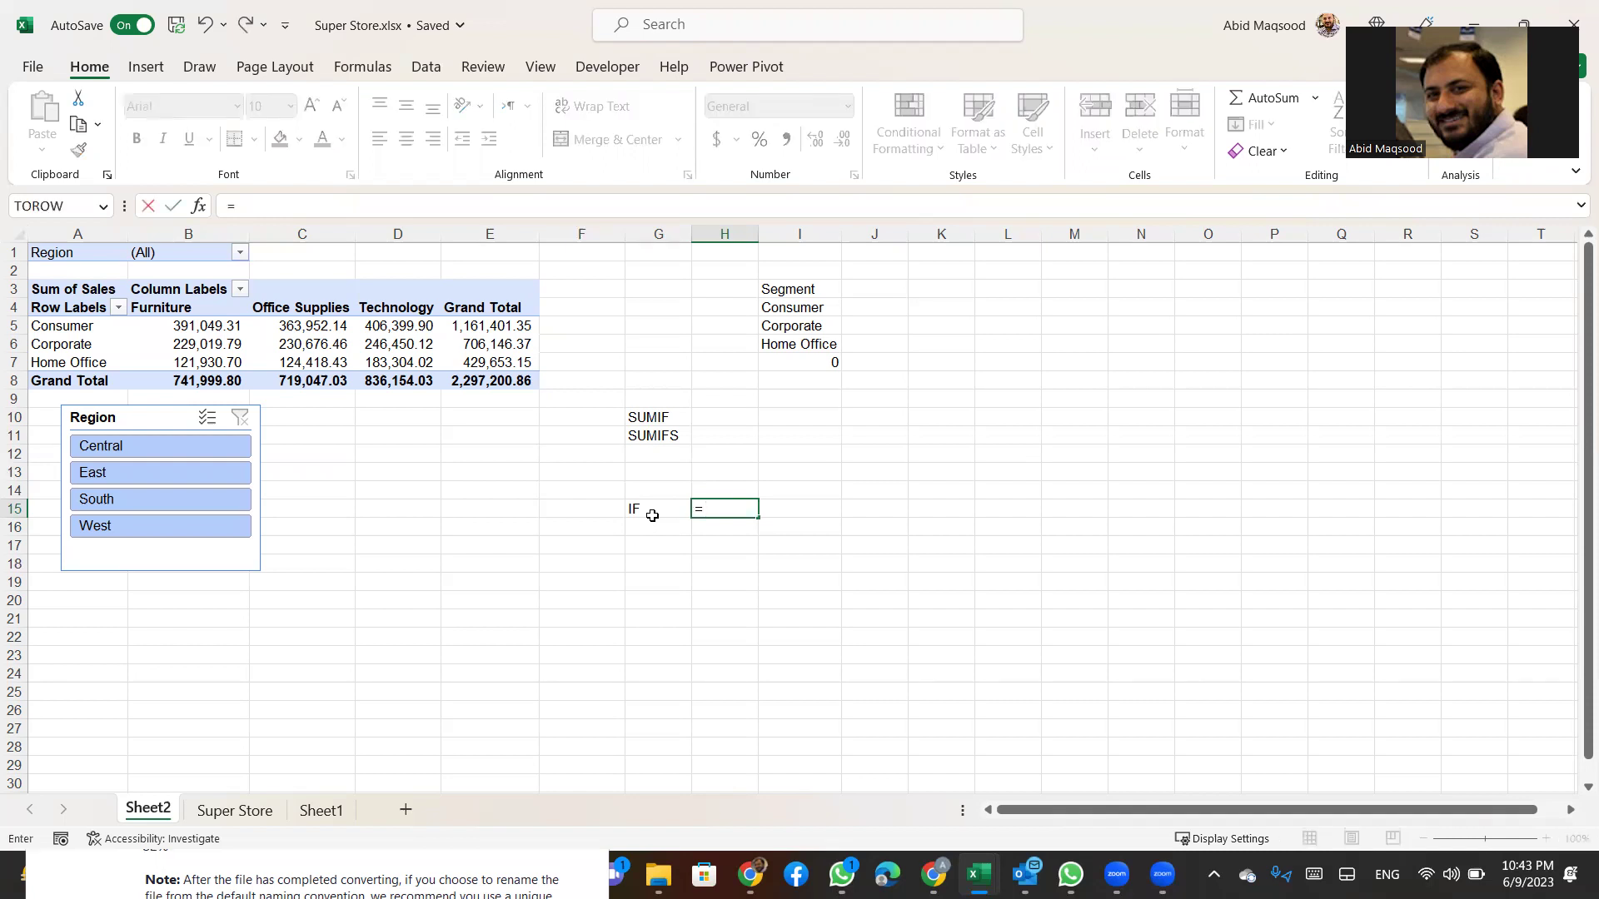
text(IF()
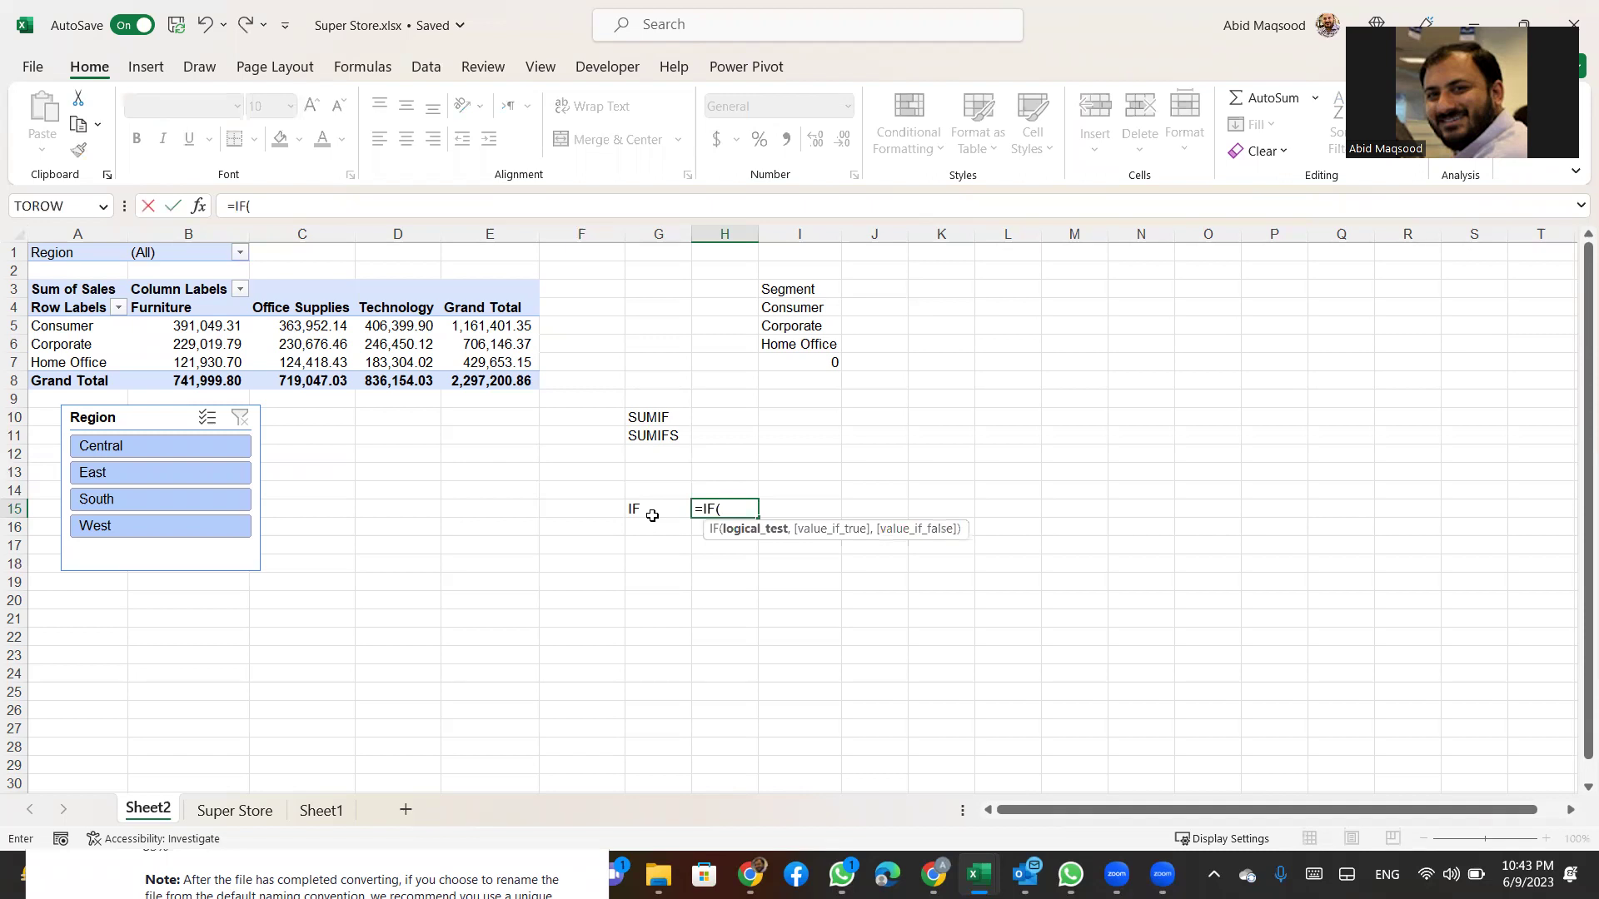
text(100=100,1,0))
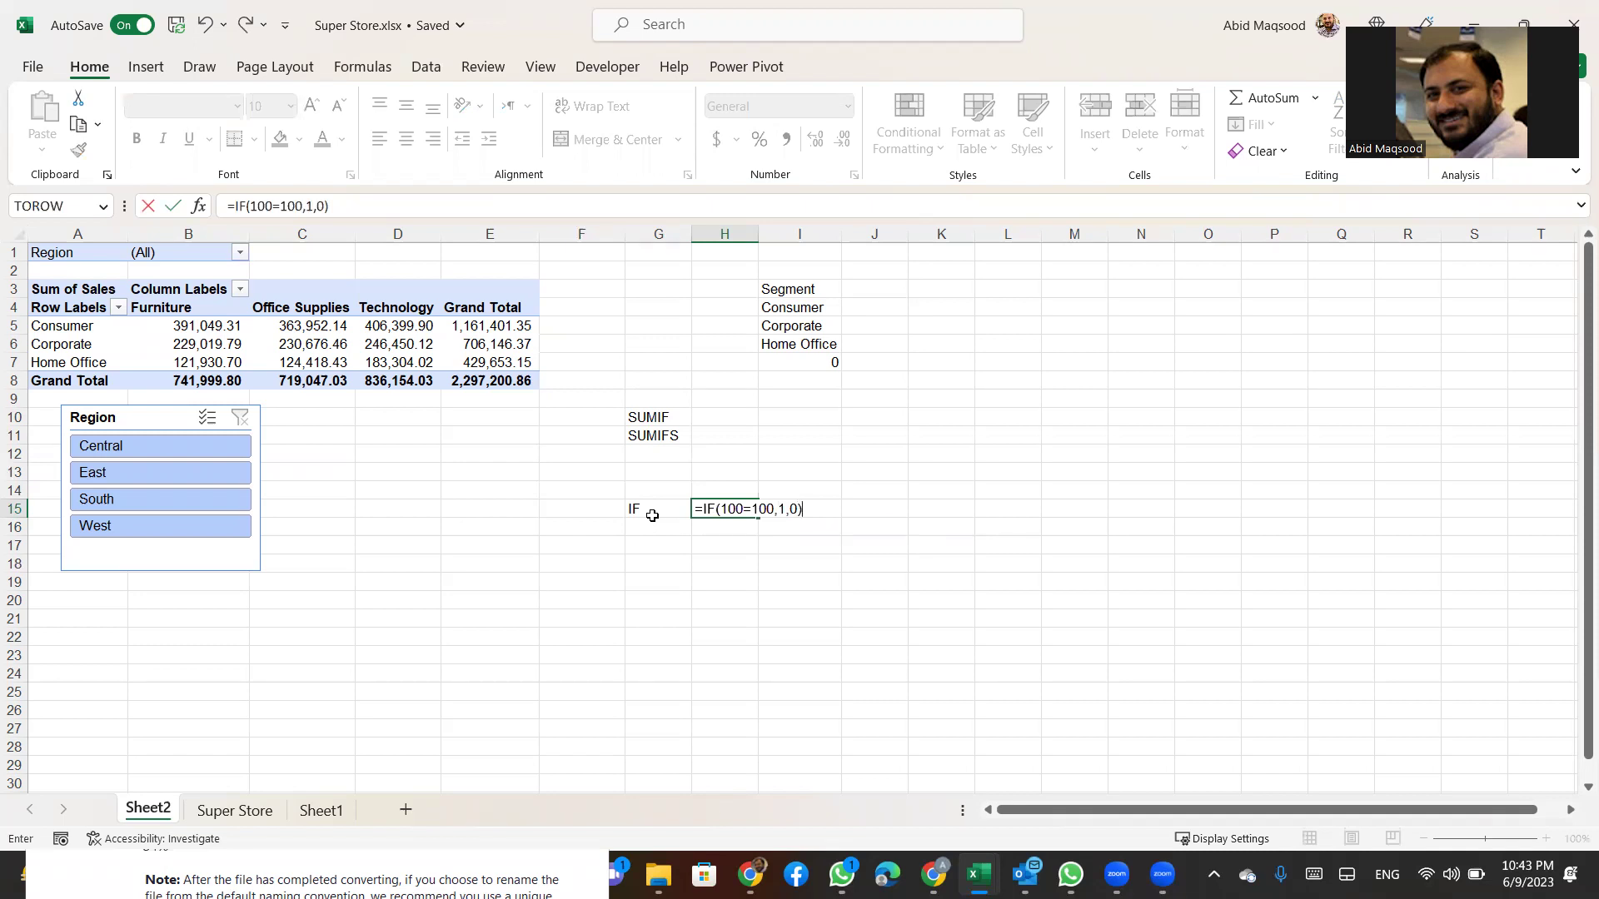
click(725, 545)
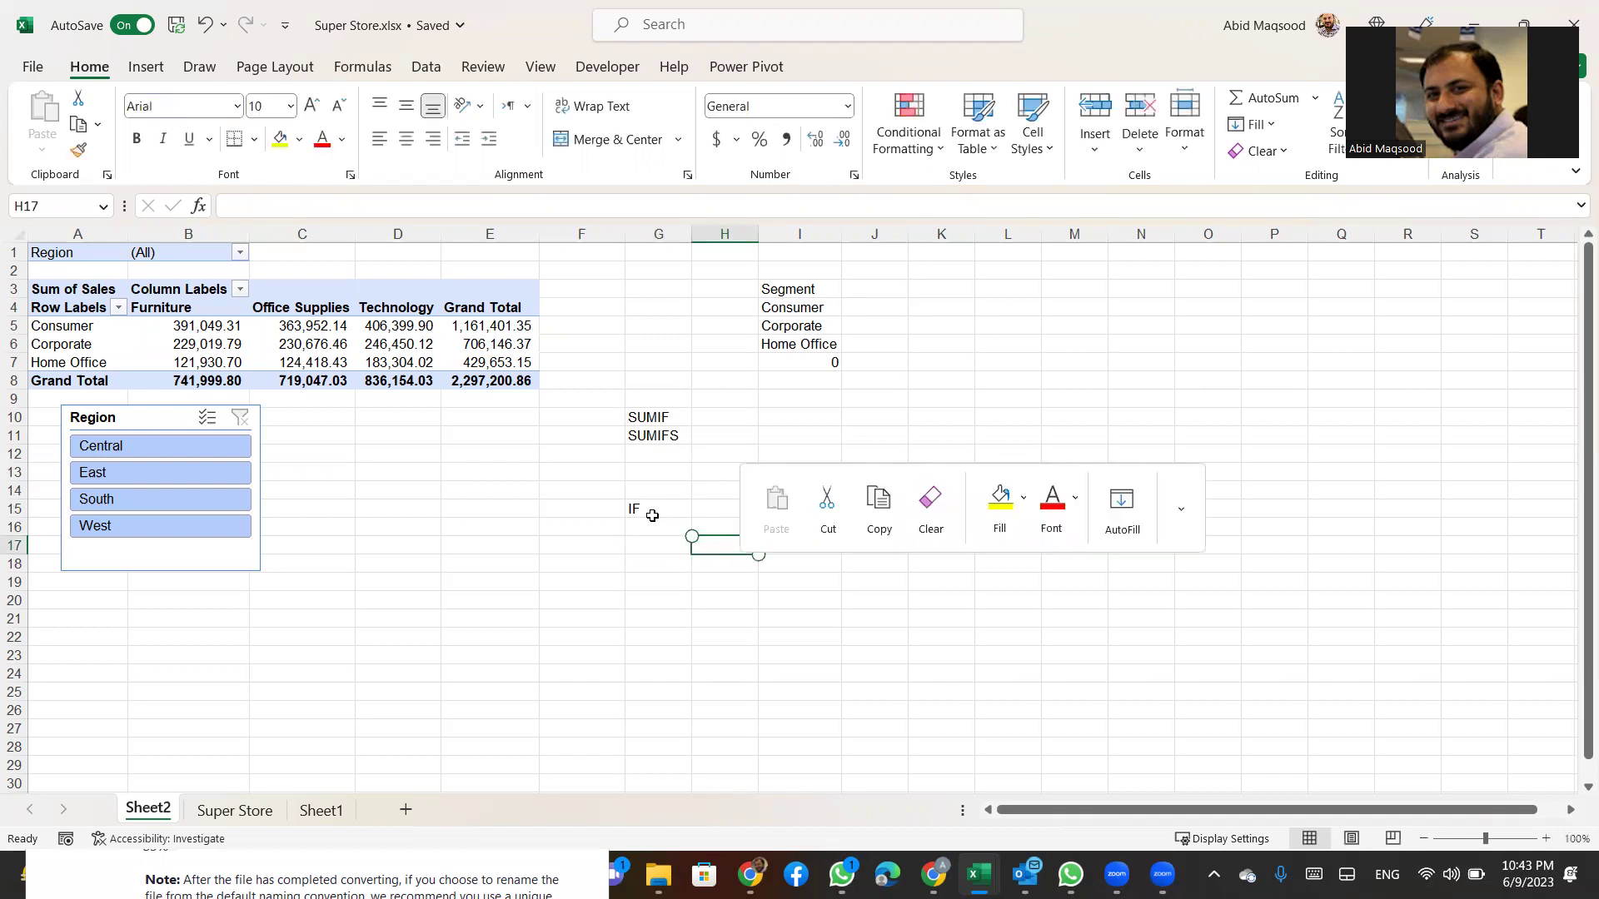
click(714, 511)
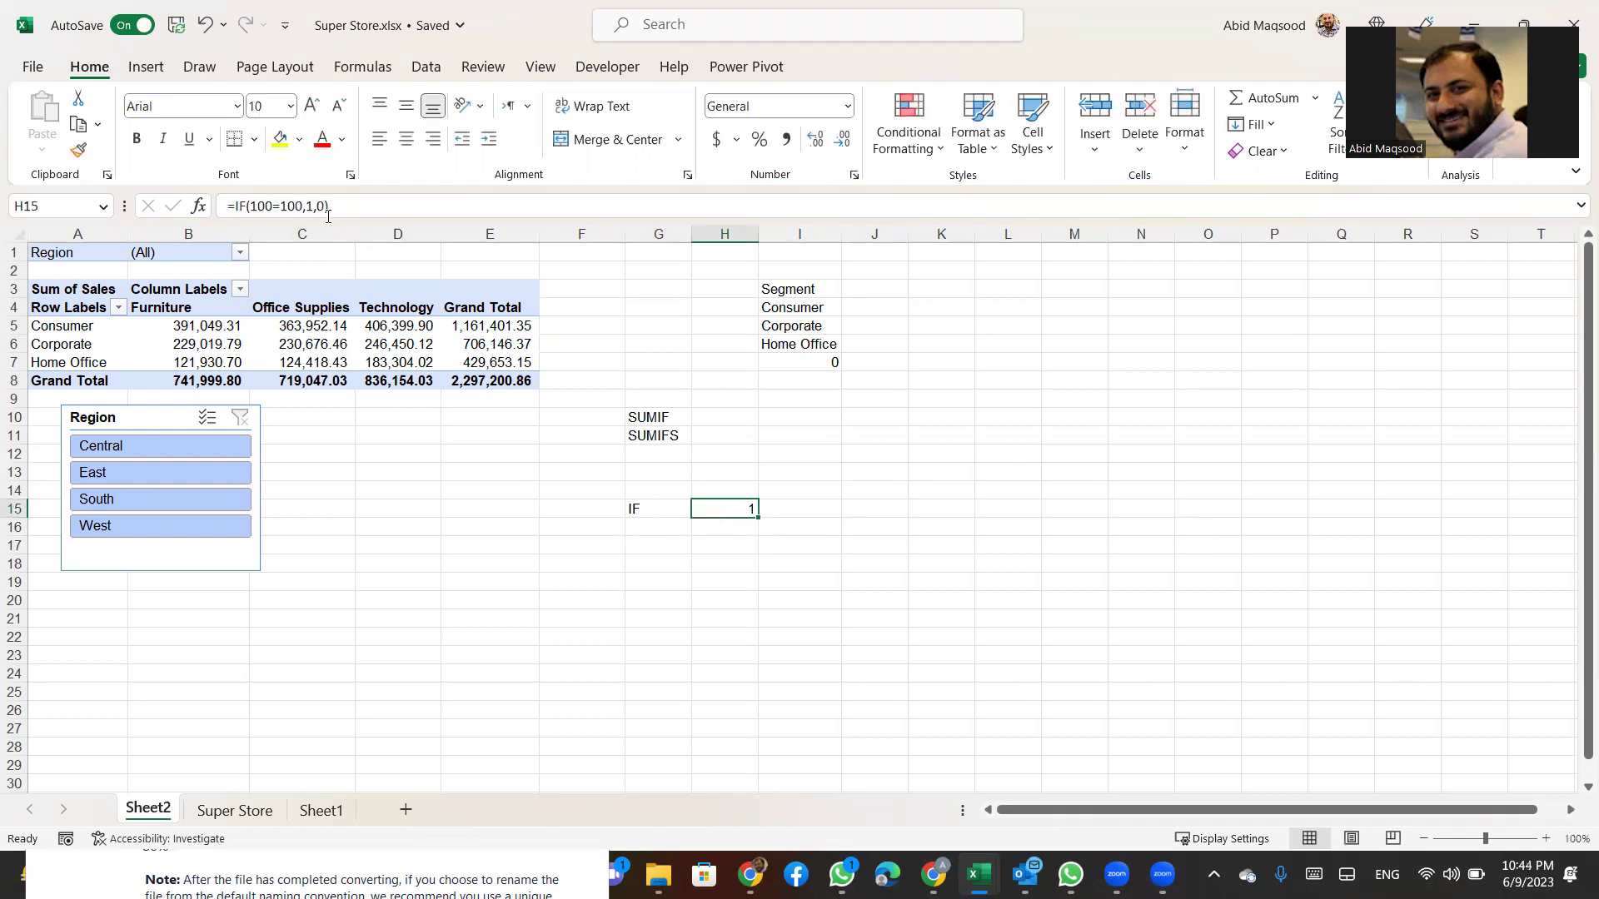
text(=IF(100=100,1,0))
double_click(726, 507)
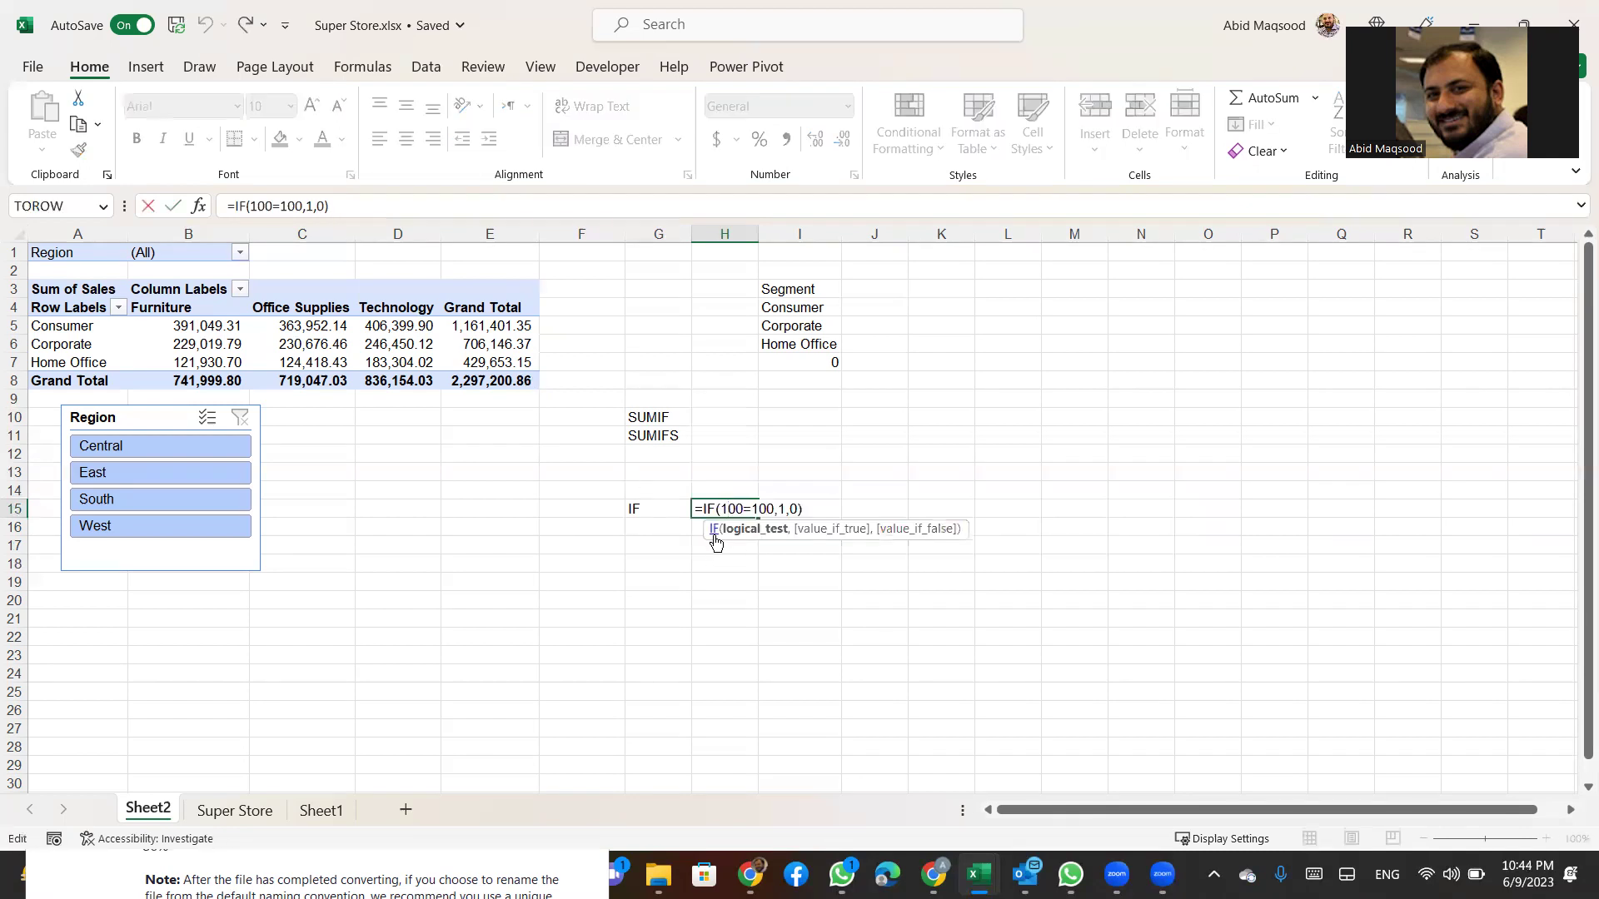
click(745, 529)
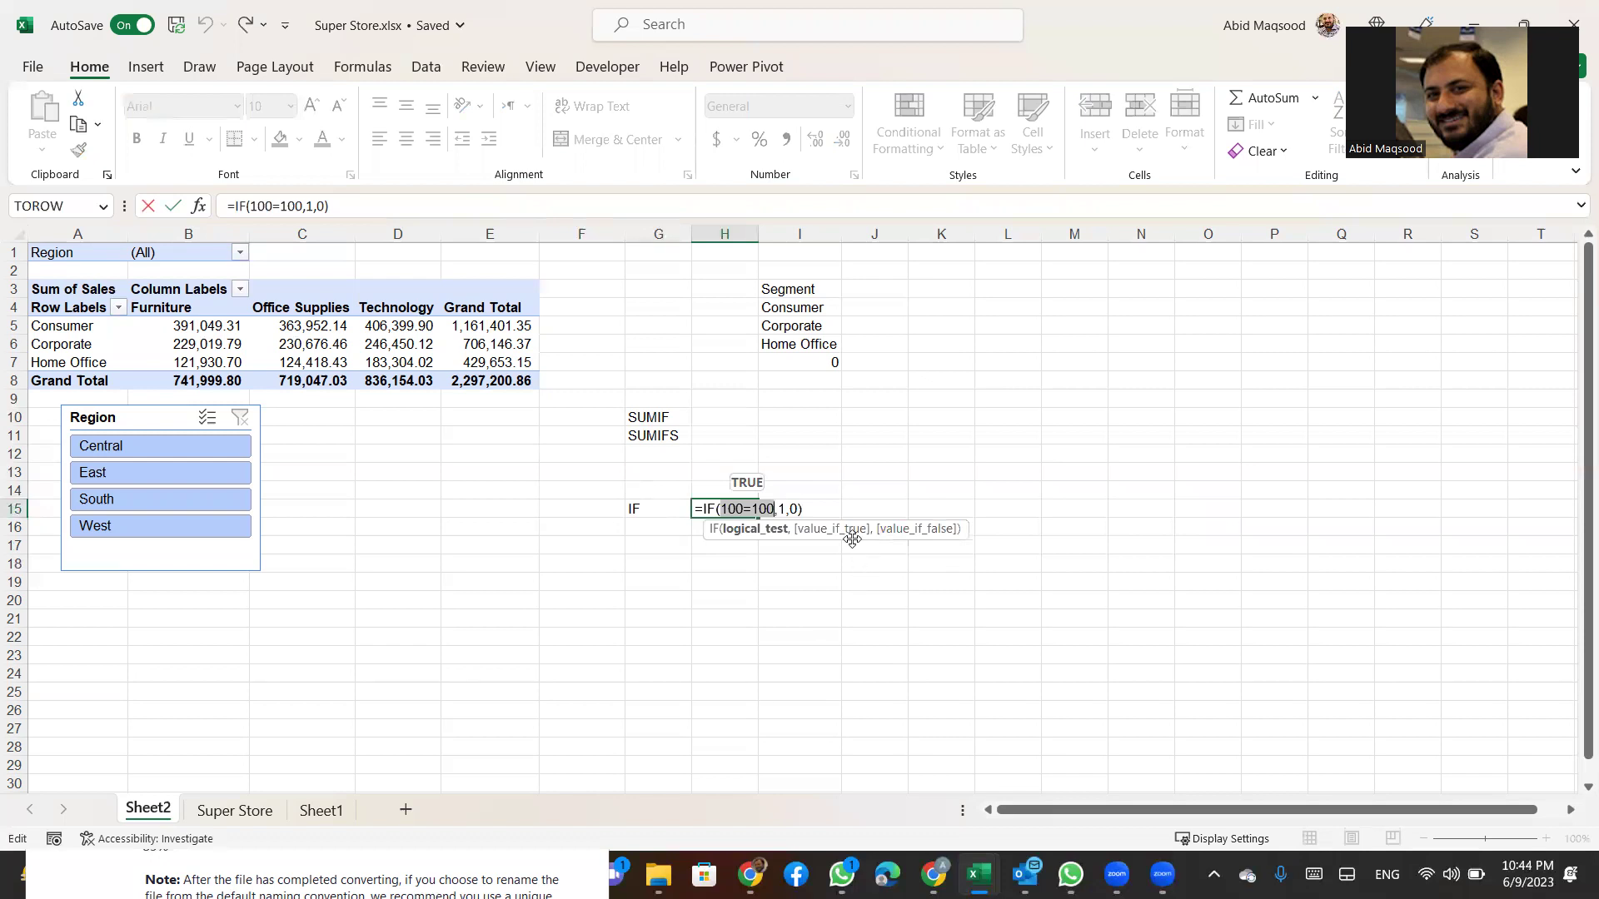
click(845, 530)
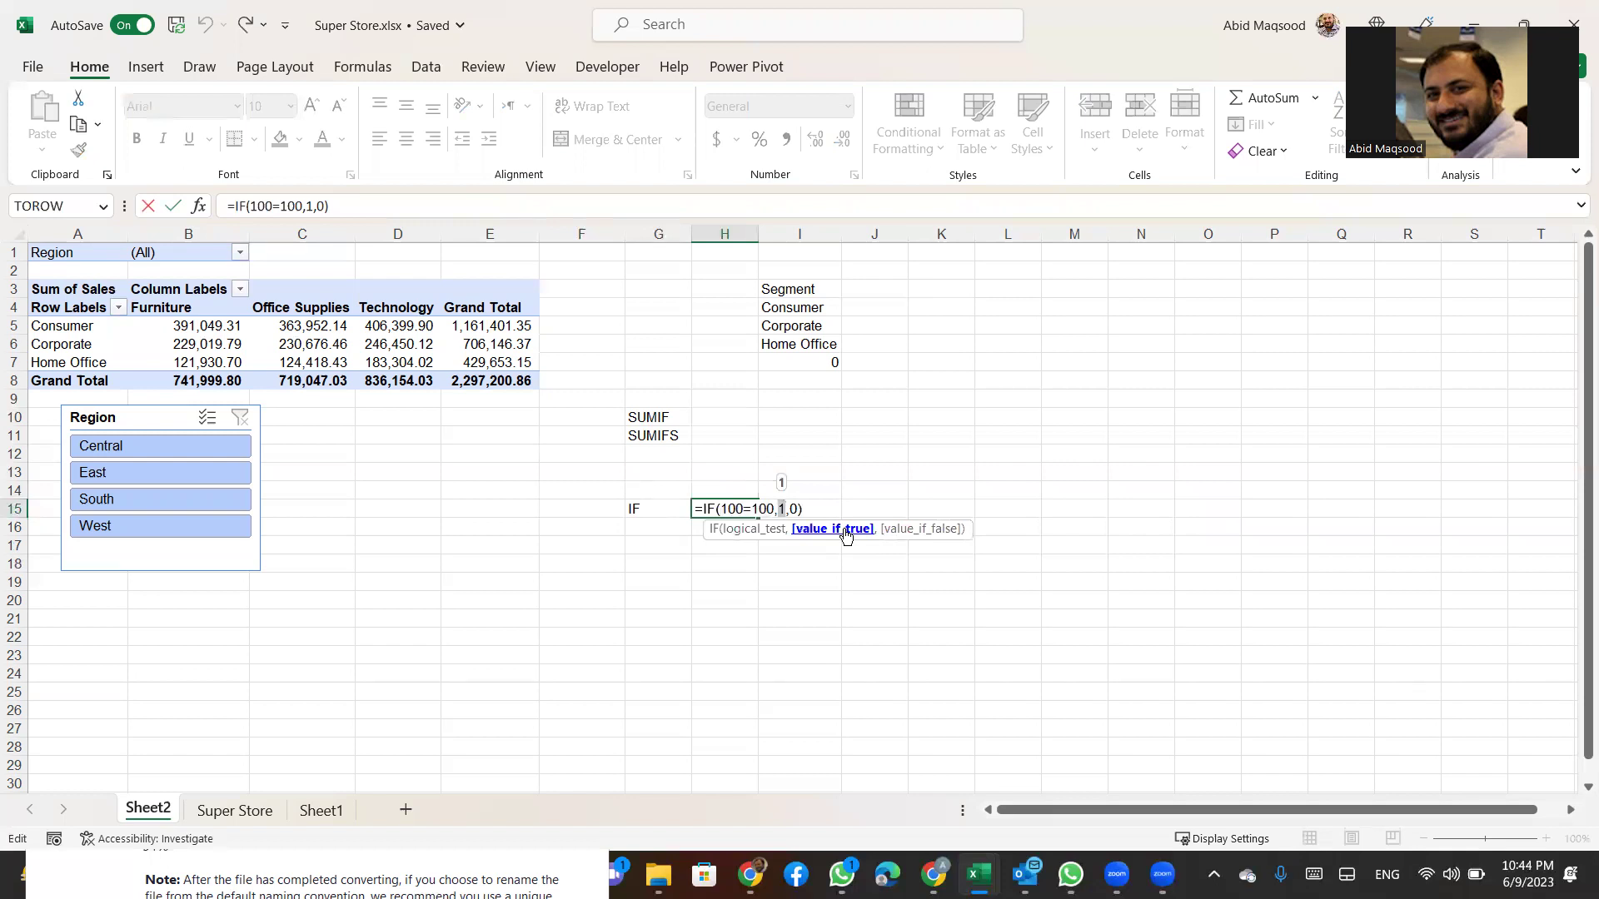
click(902, 533)
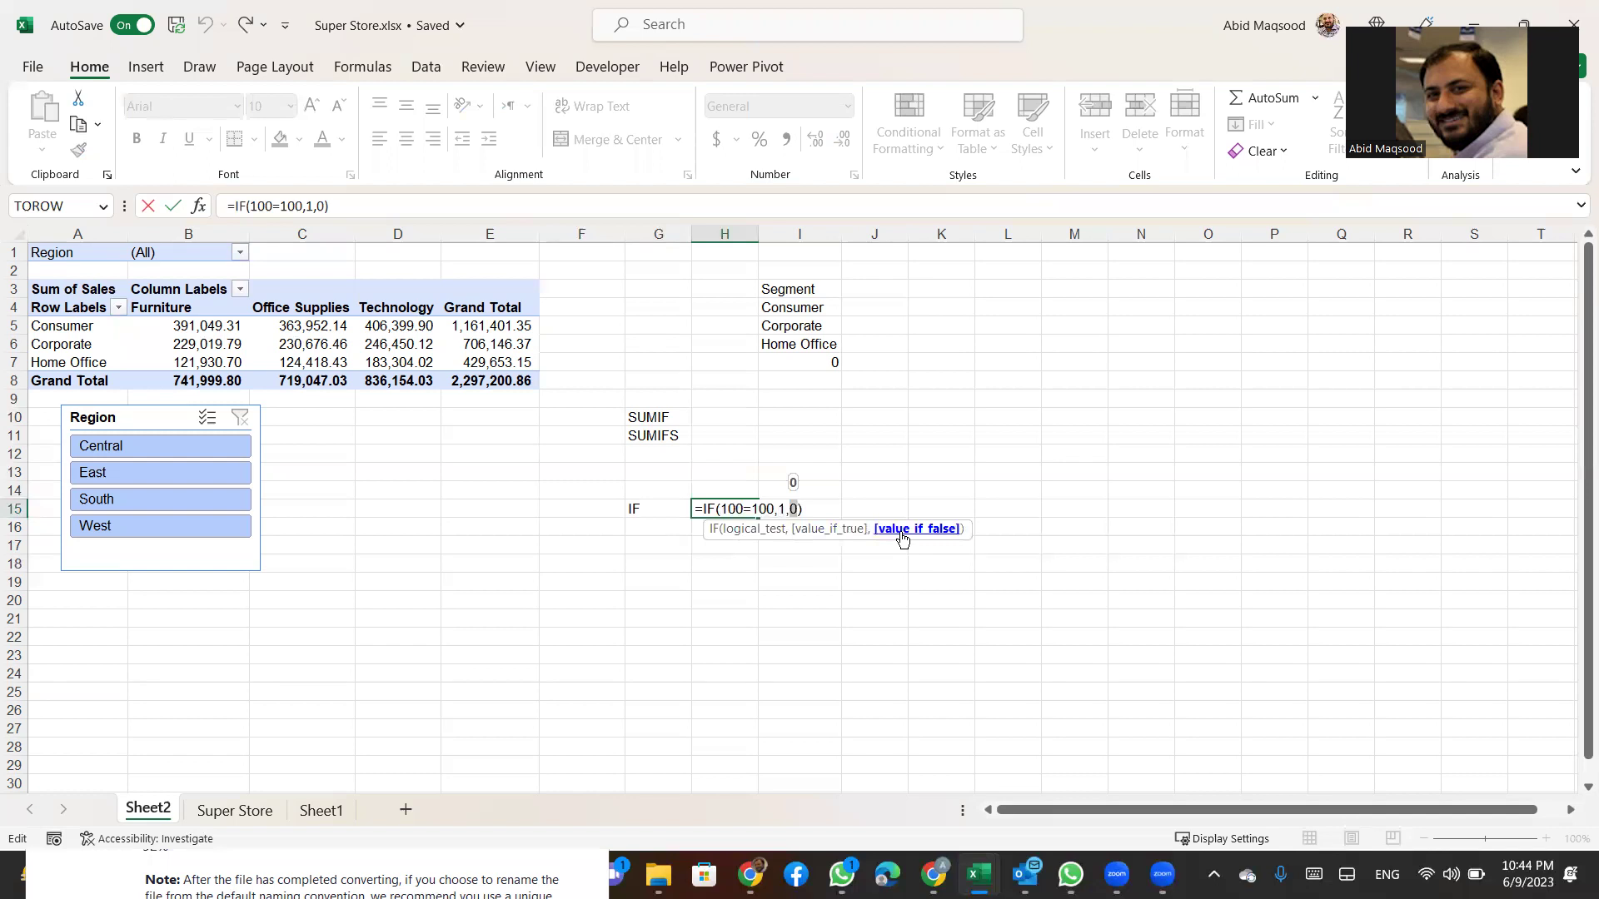
click(755, 542)
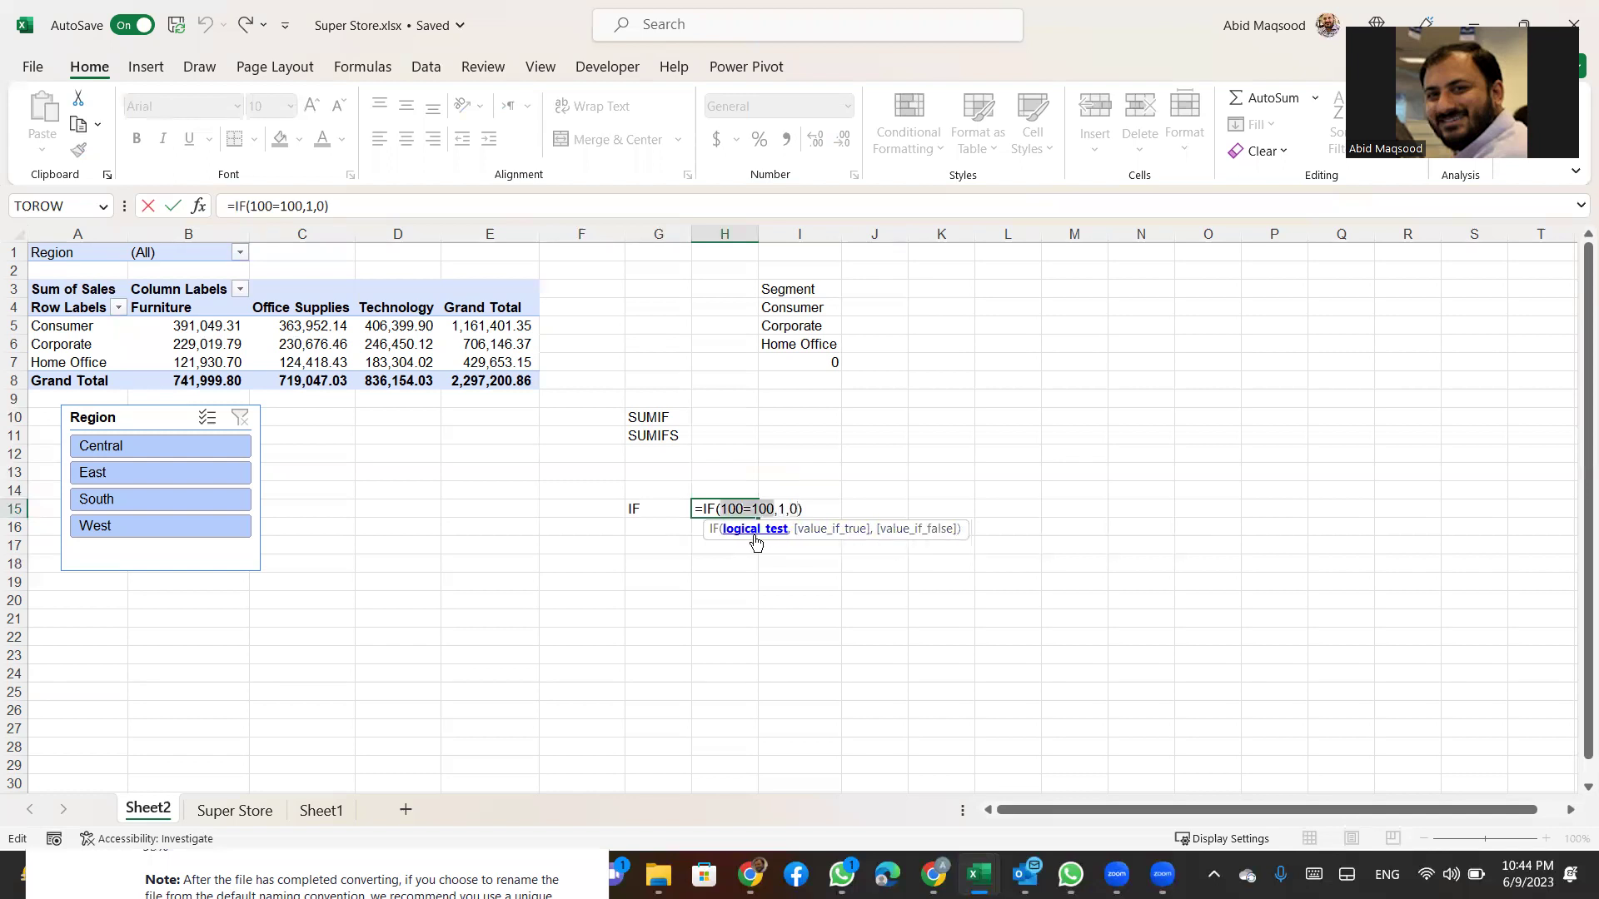
click(816, 537)
click(906, 530)
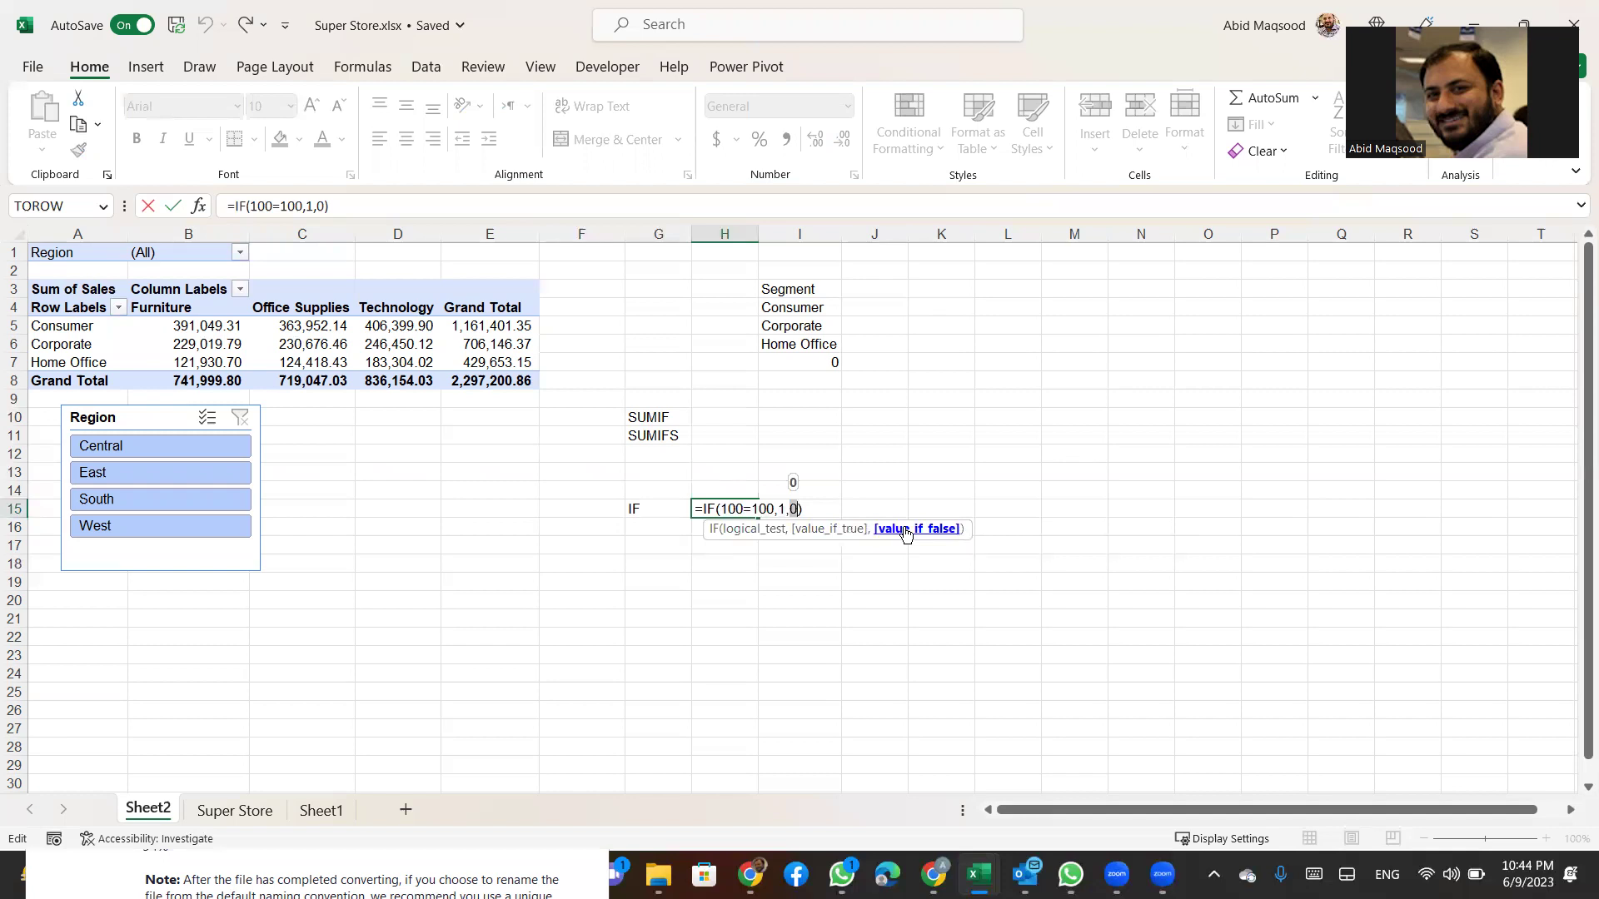
click(777, 531)
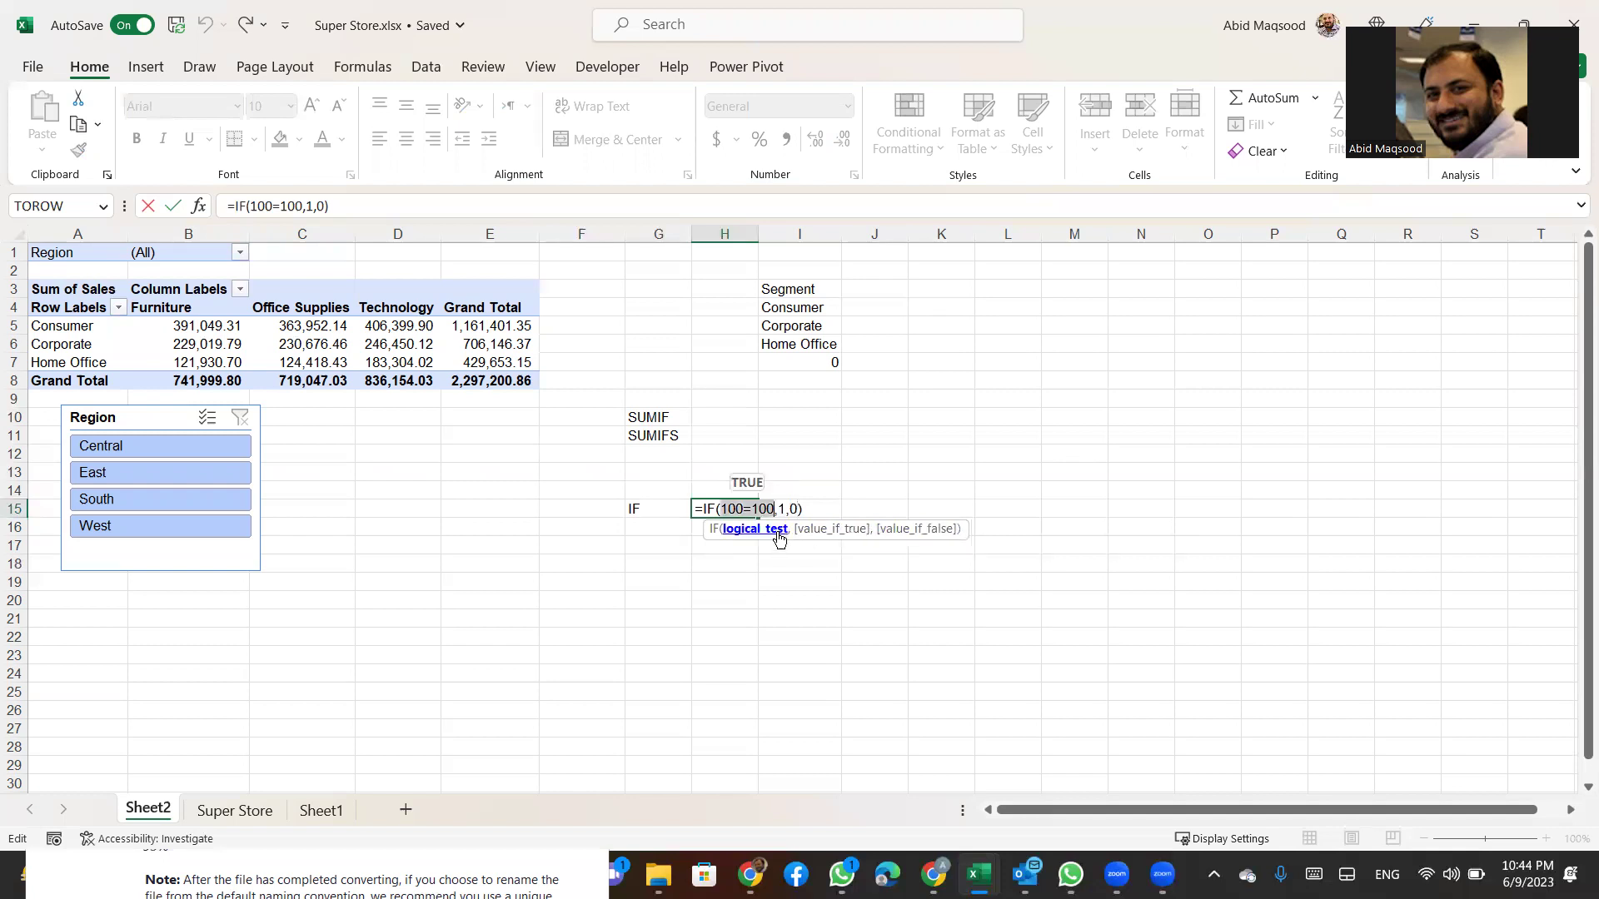
key(Return)
key(Down)
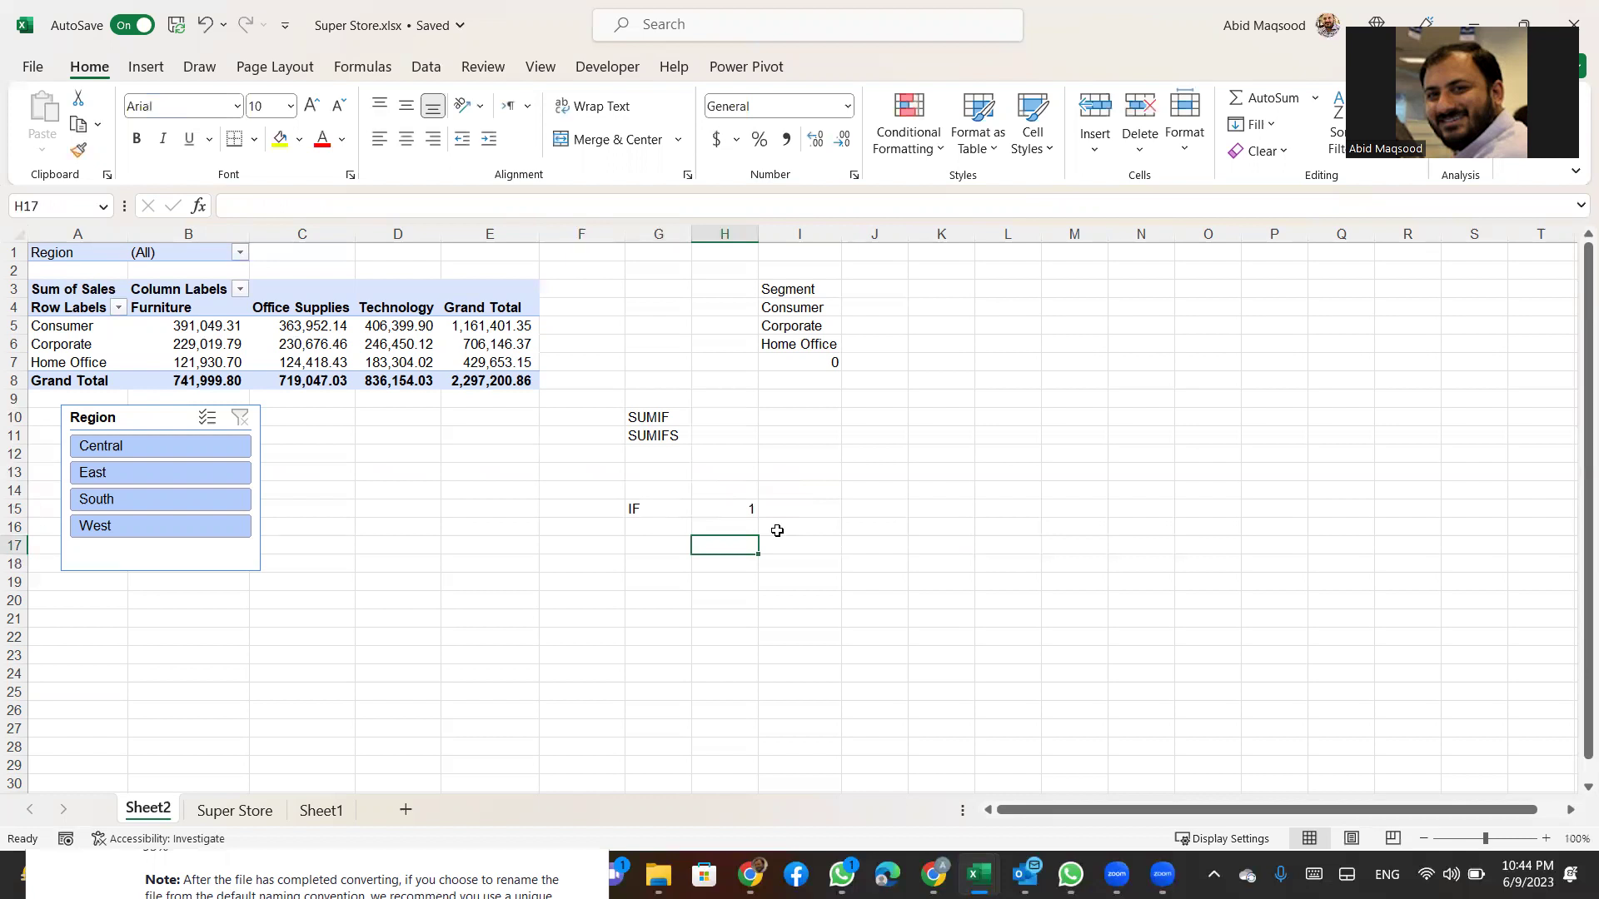
Enter =, > and < as text in H17, H18 and H19
text(=)
key(BackSpace)
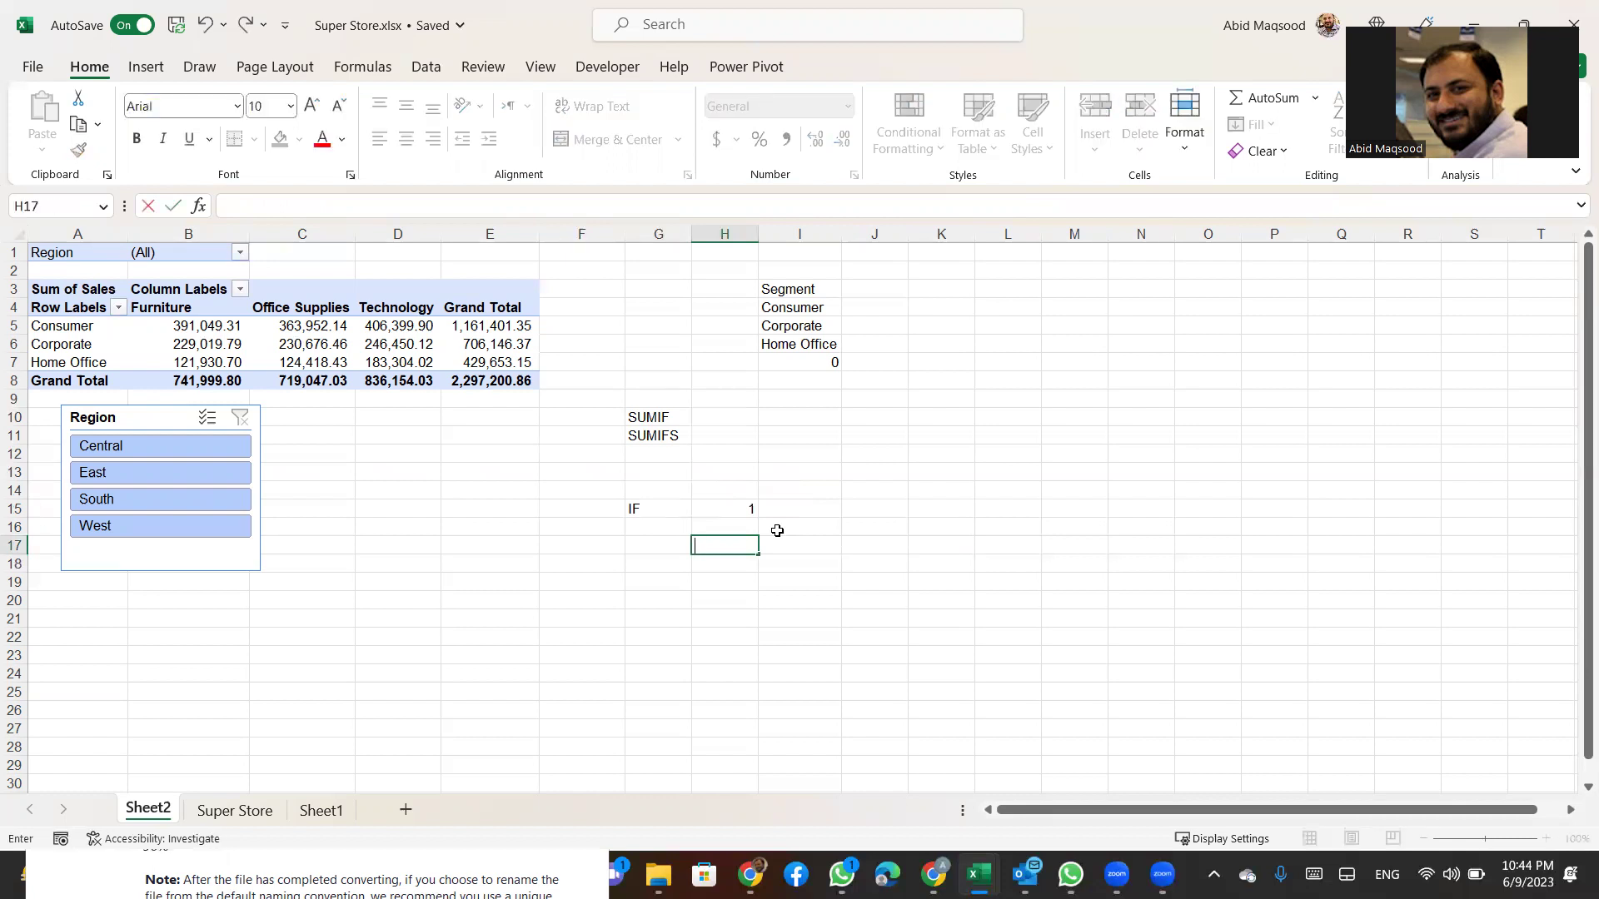
text(=)
key(Return)
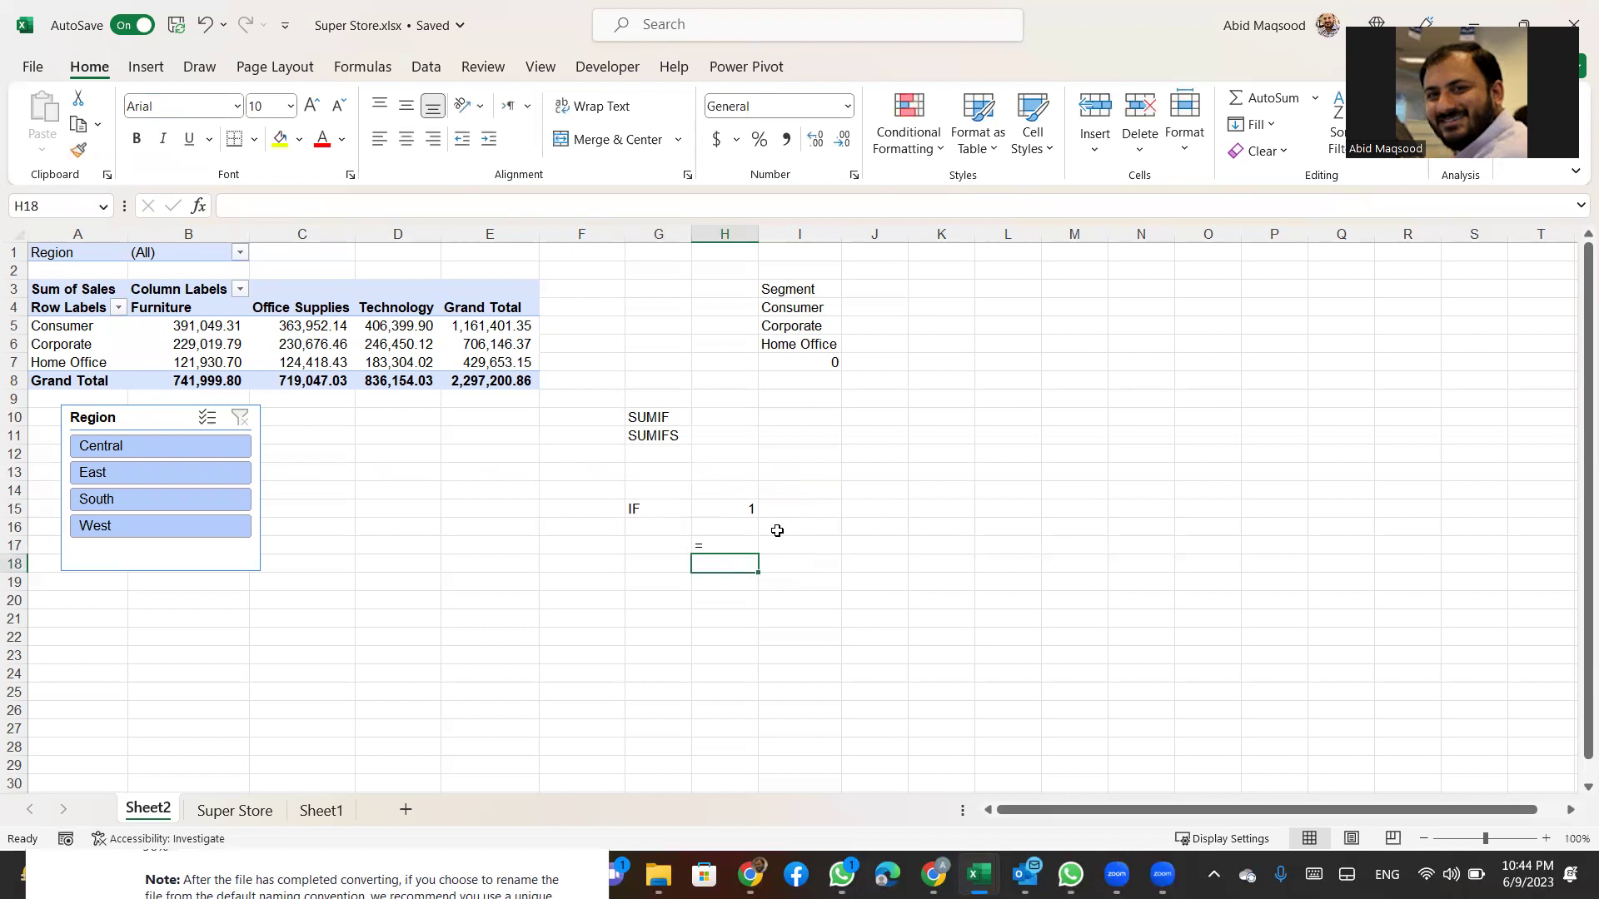
text(')
text(>)
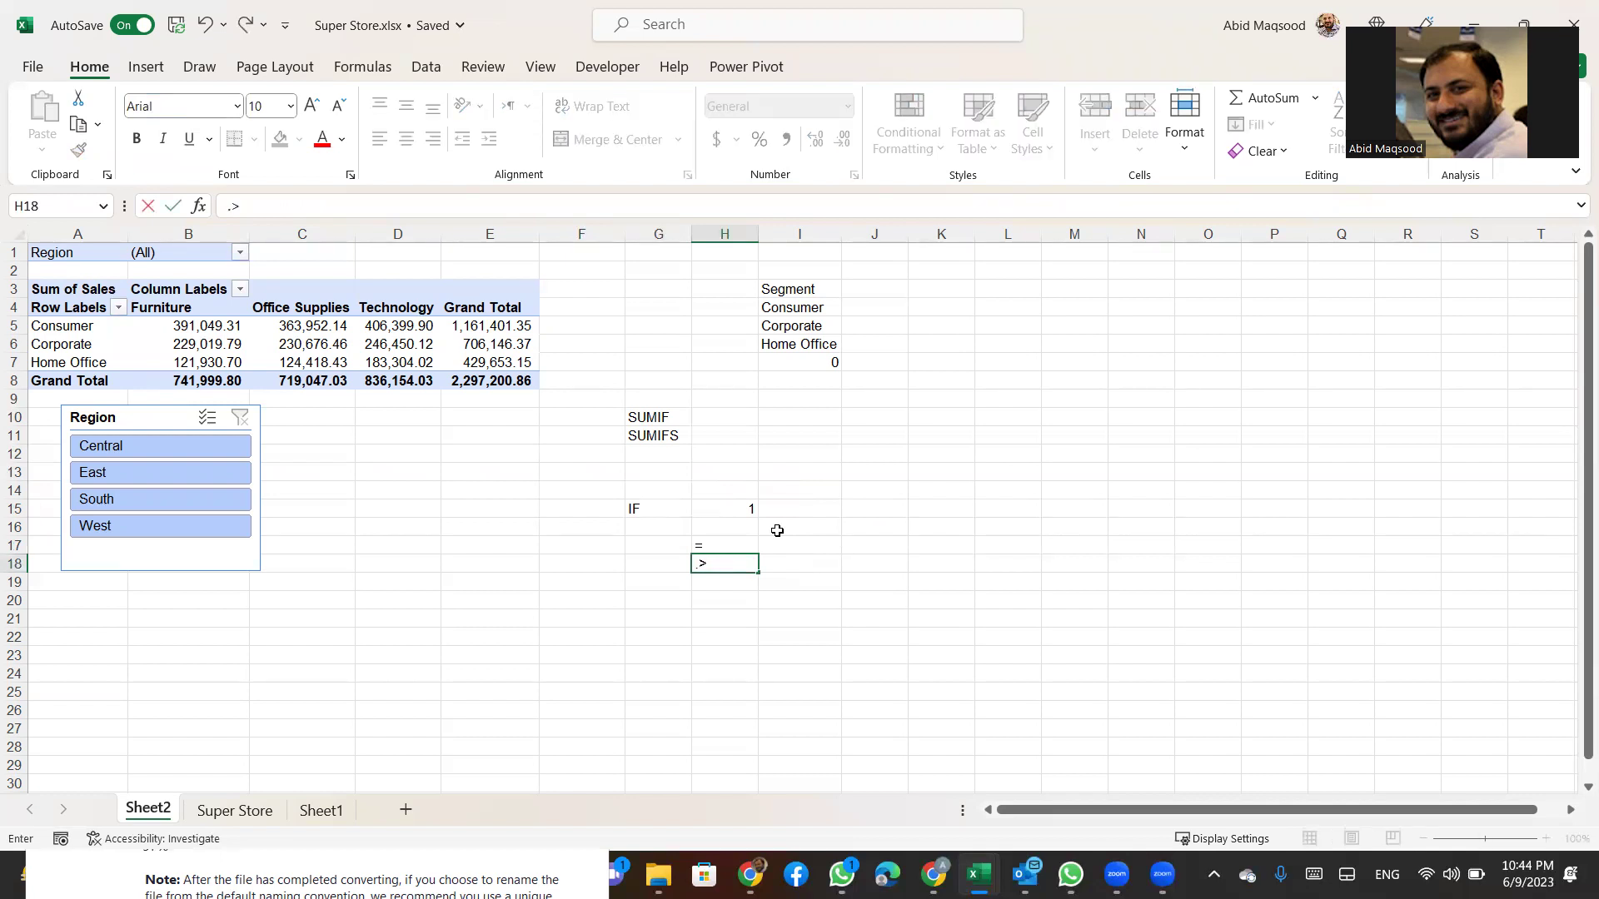
key(Return)
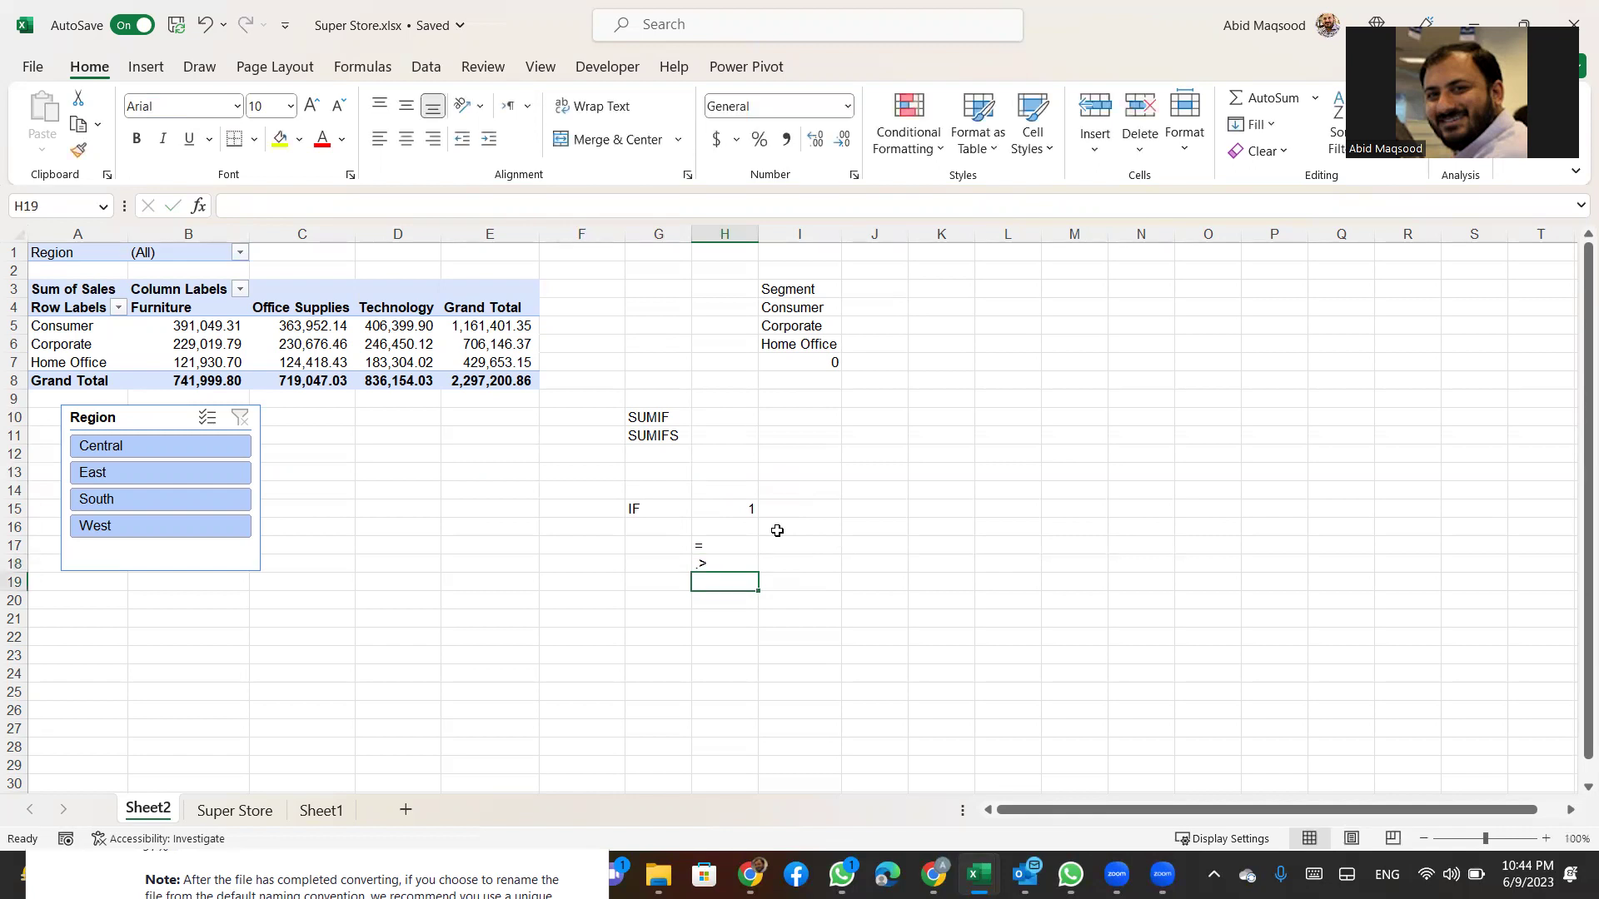
text(,)
text(<)
key(Return)
Add <> as text in H20 below the other operators
key(Up)
key(Down)
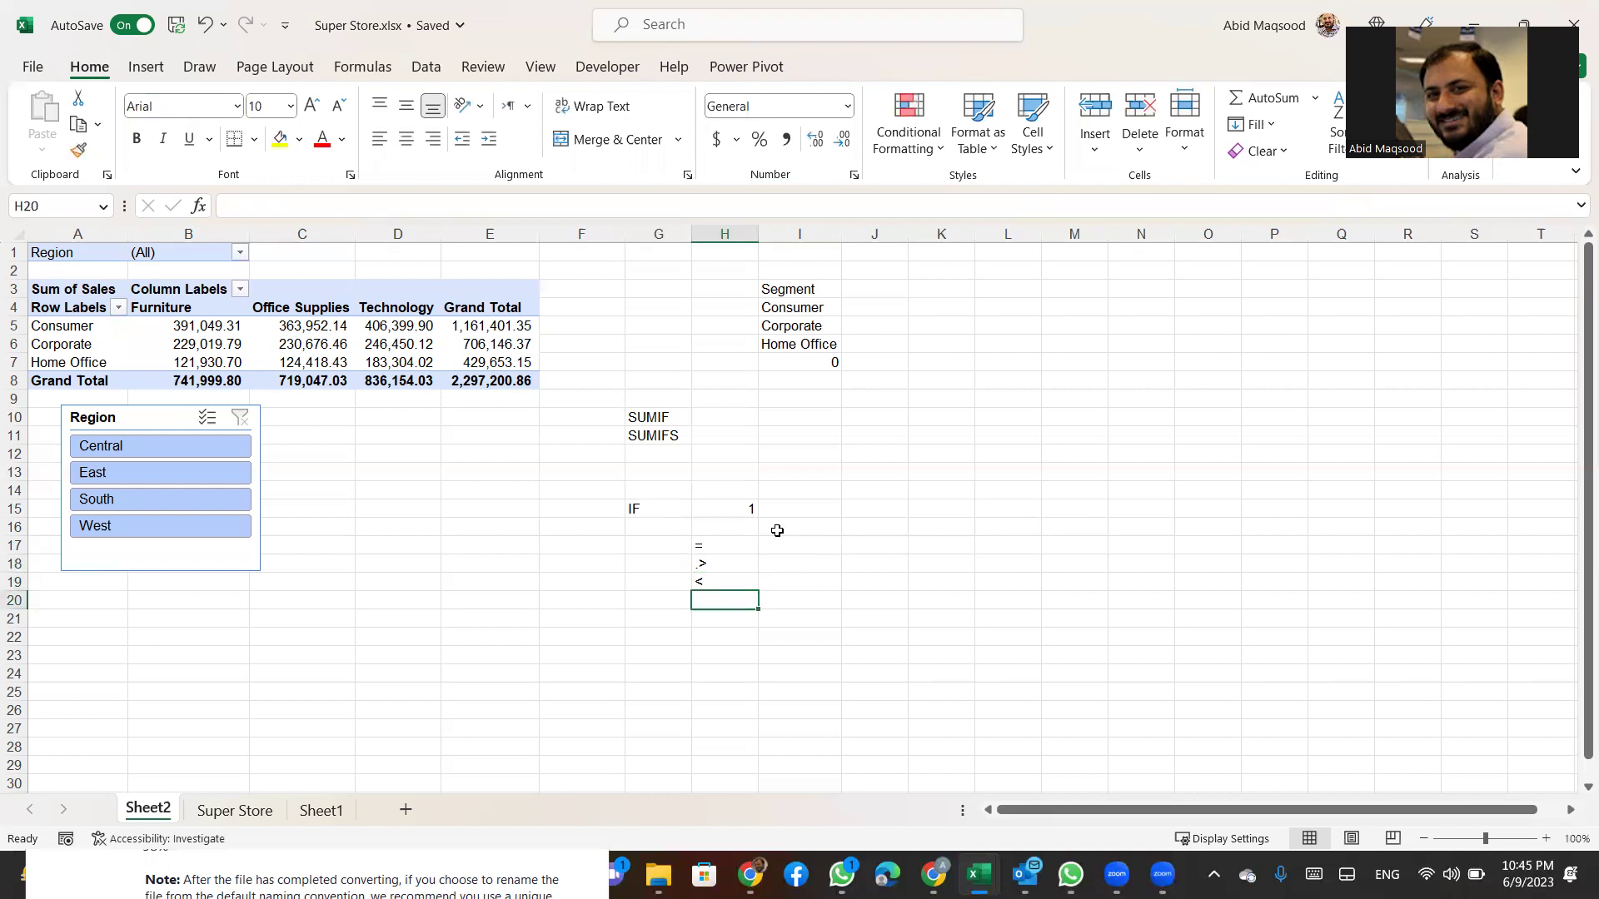
text(<>)
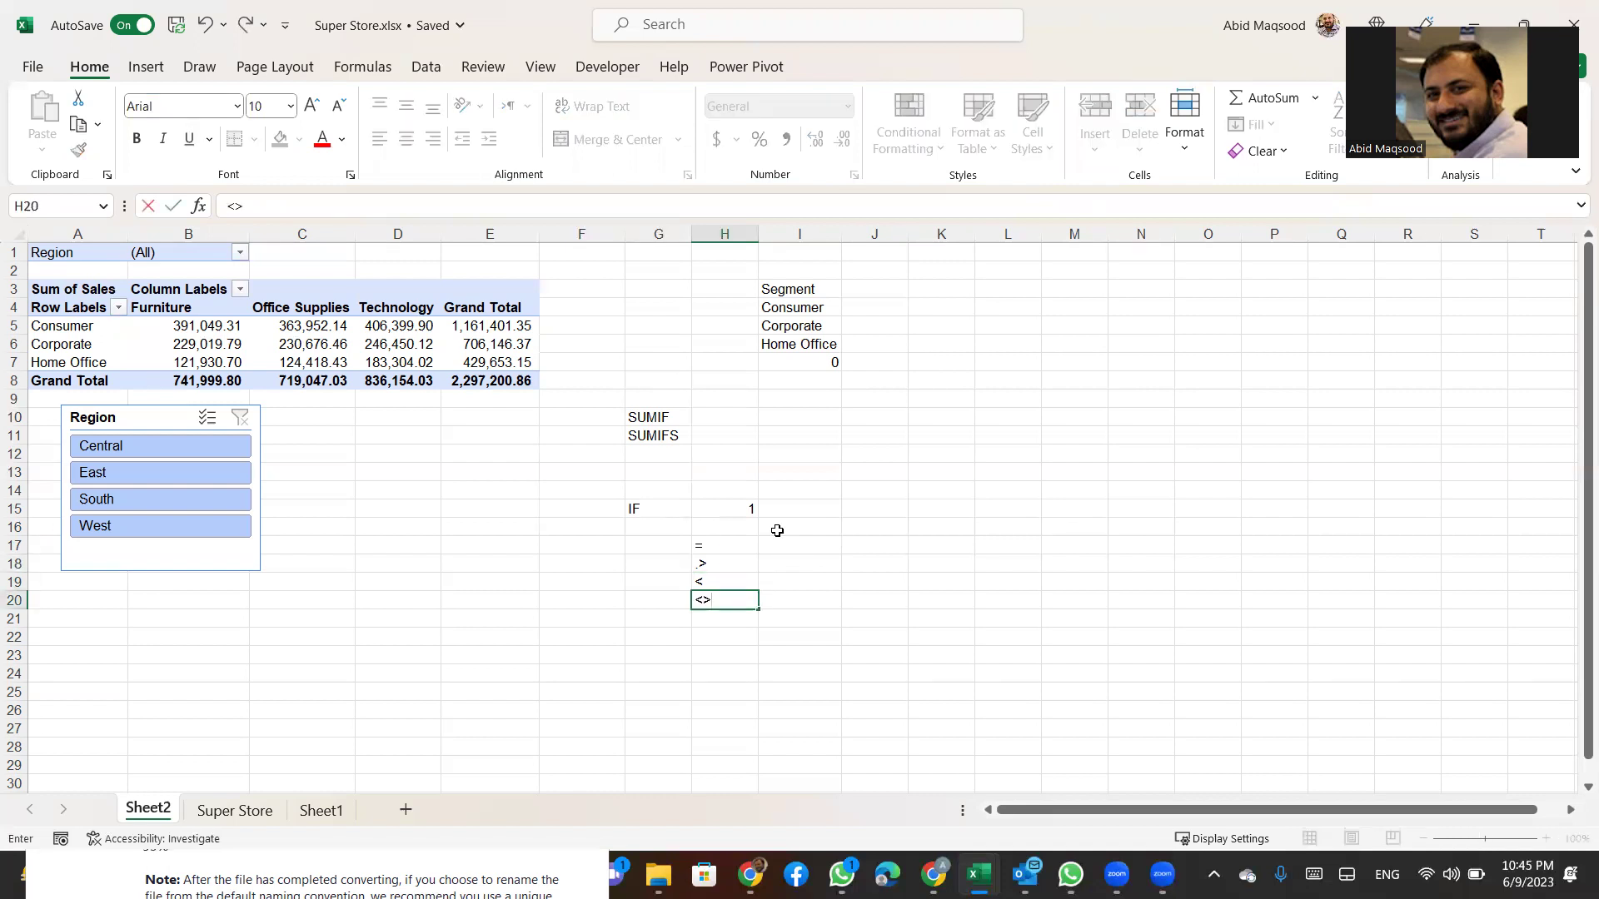
key(Return)
key(Right)
key(Up)
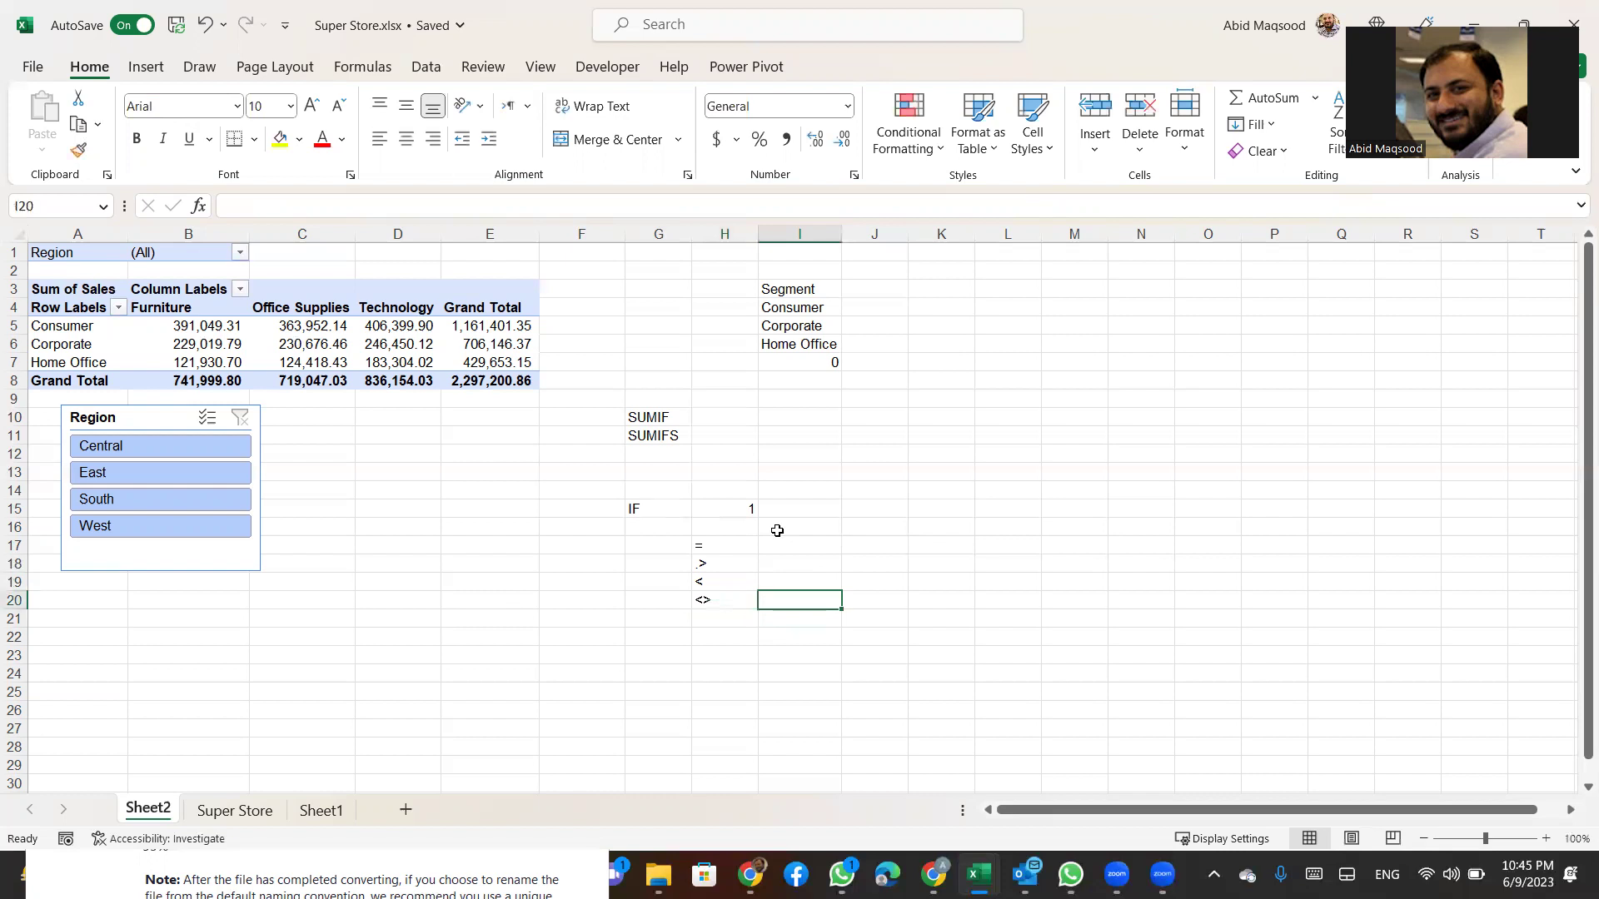
key(Left)
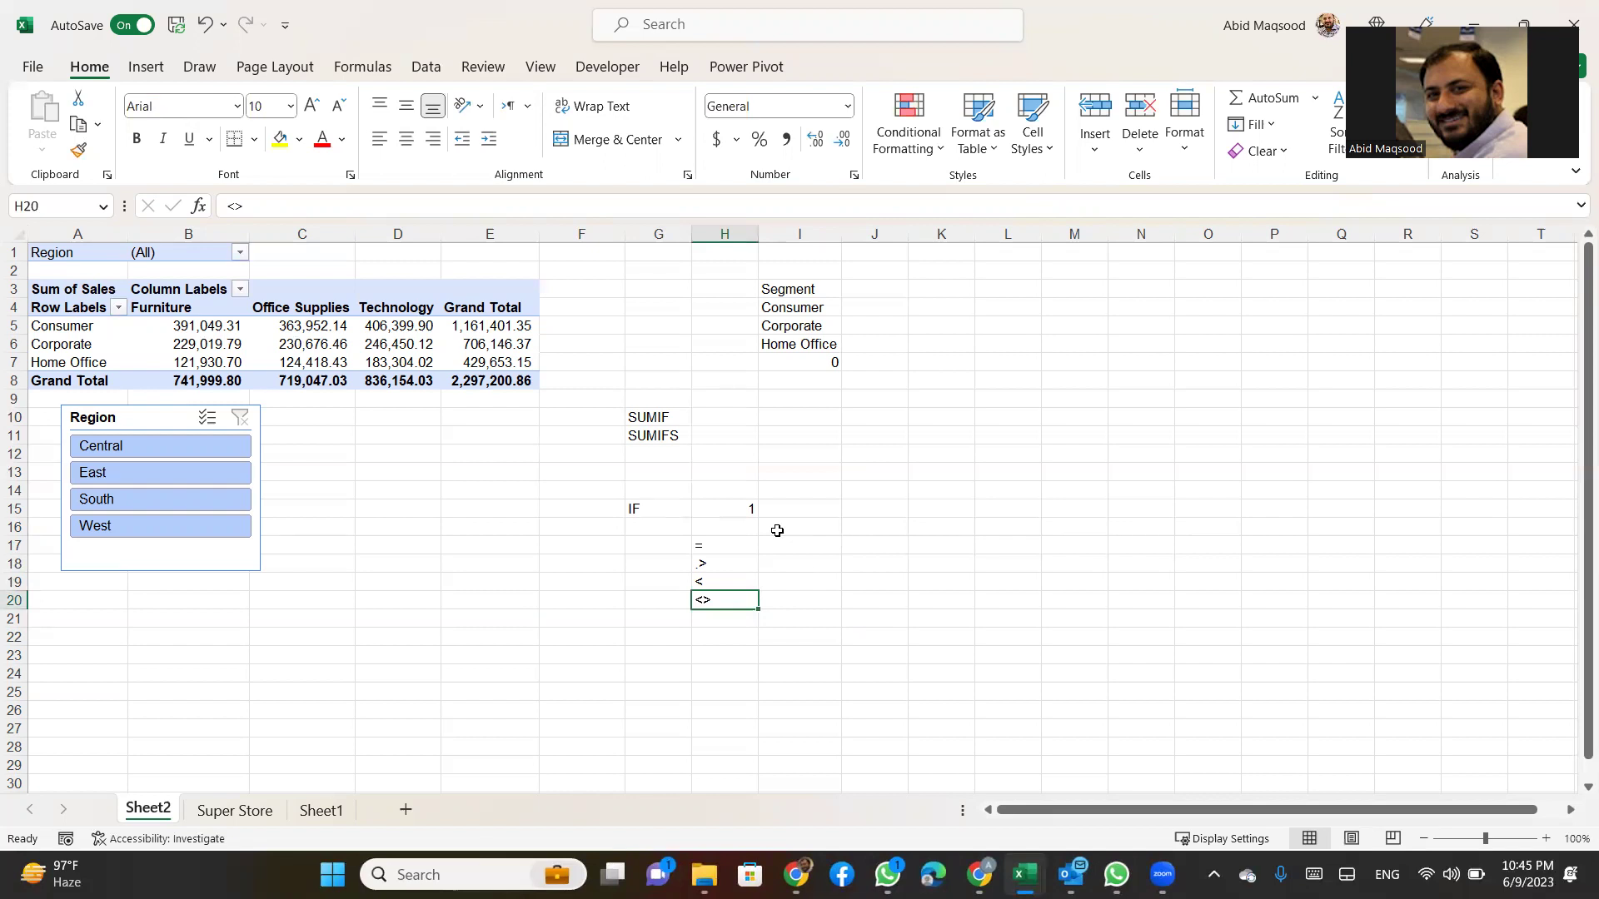
Change H15 to =IF(100<>90,"It's True","") so it displays It's True
key(Up)
key(Up)
key(Up)
key(Up)
key(Up)
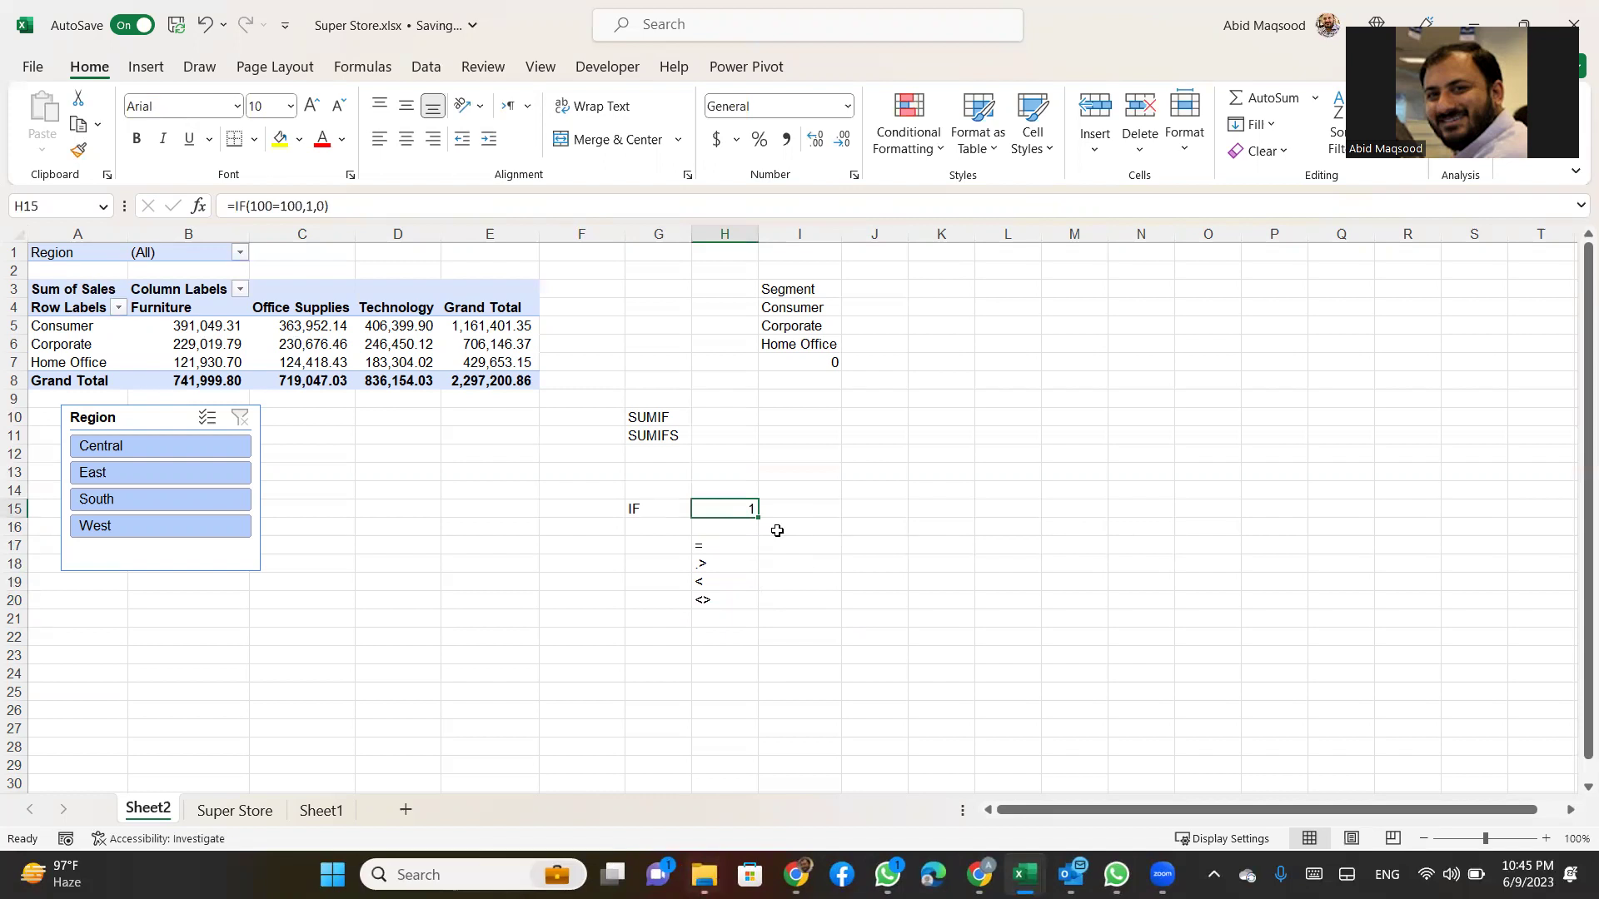
text(=IF()
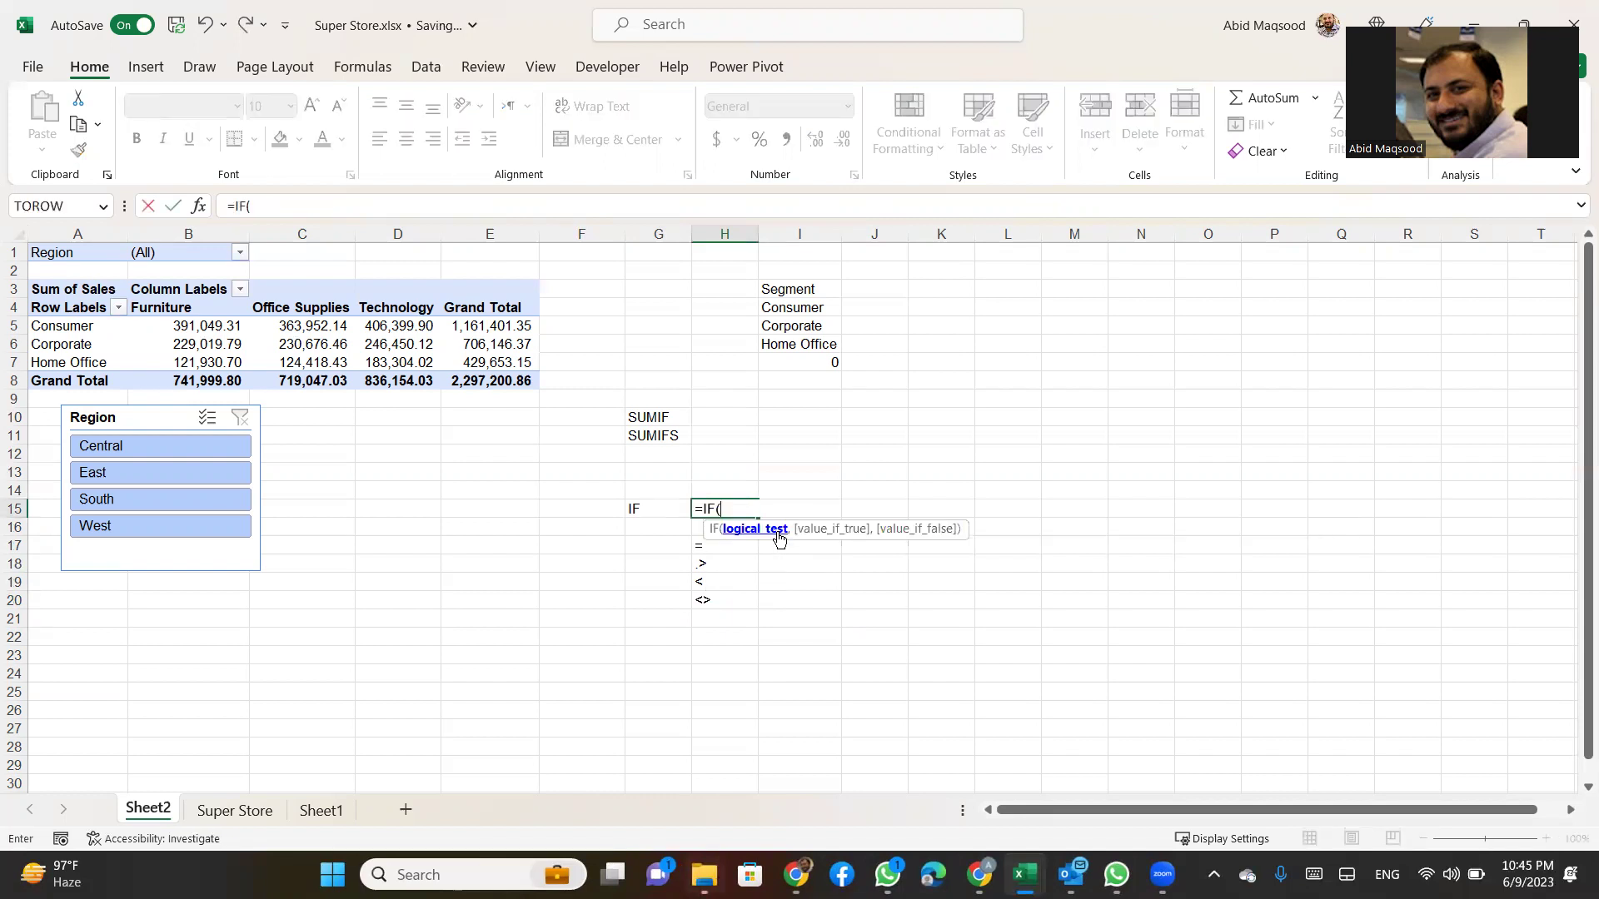
text(100<>90,"It)
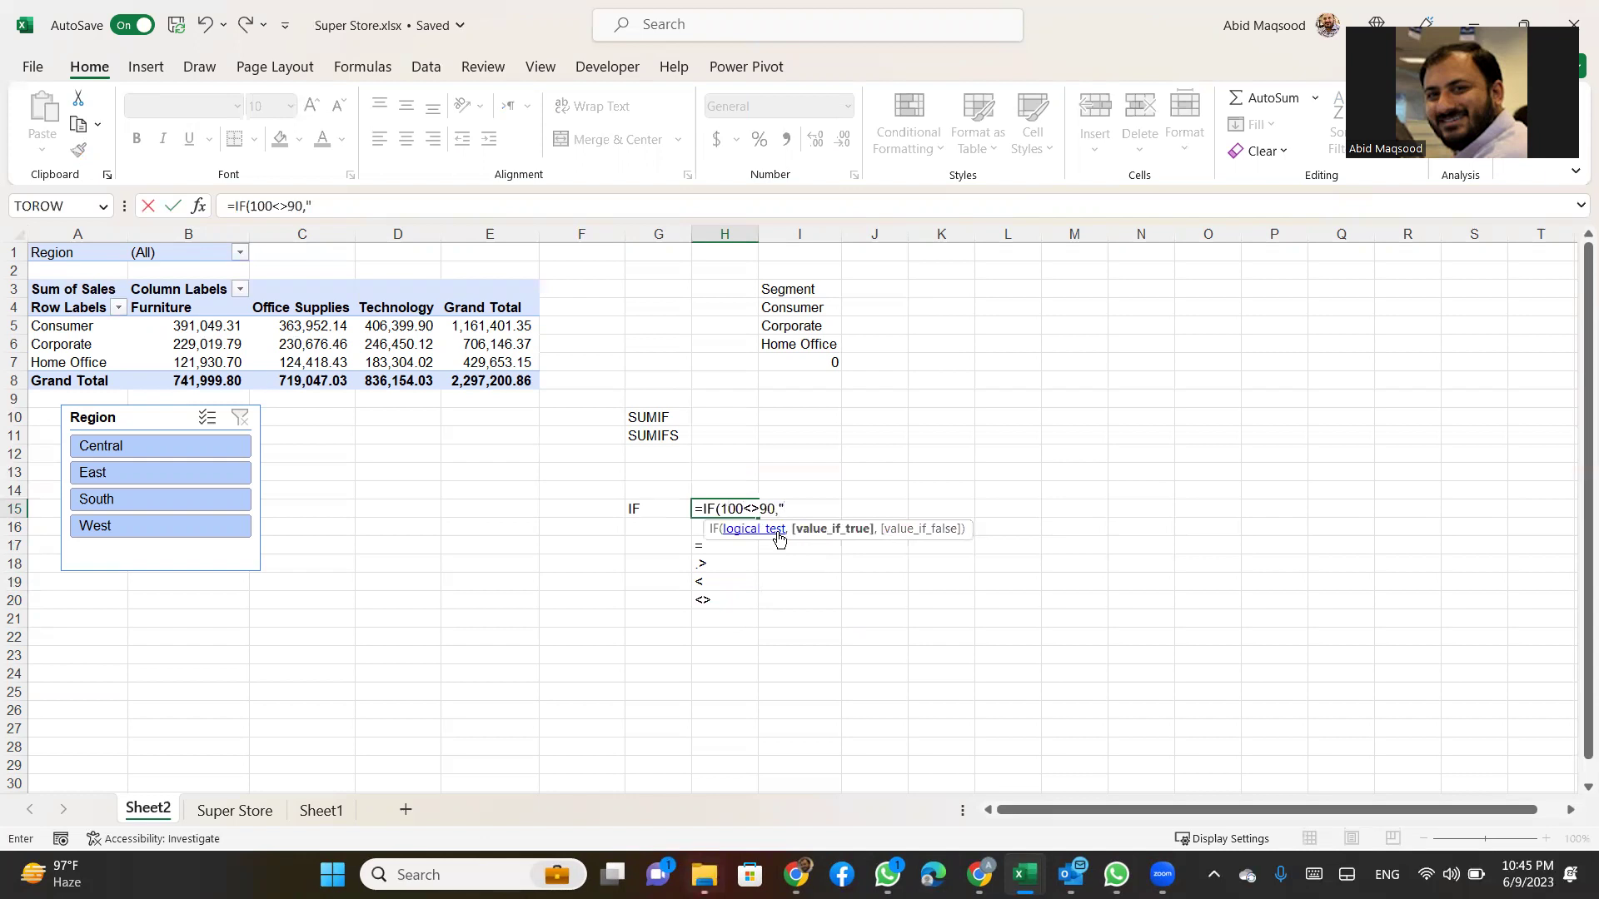
text('s Tr)
text(ue",")
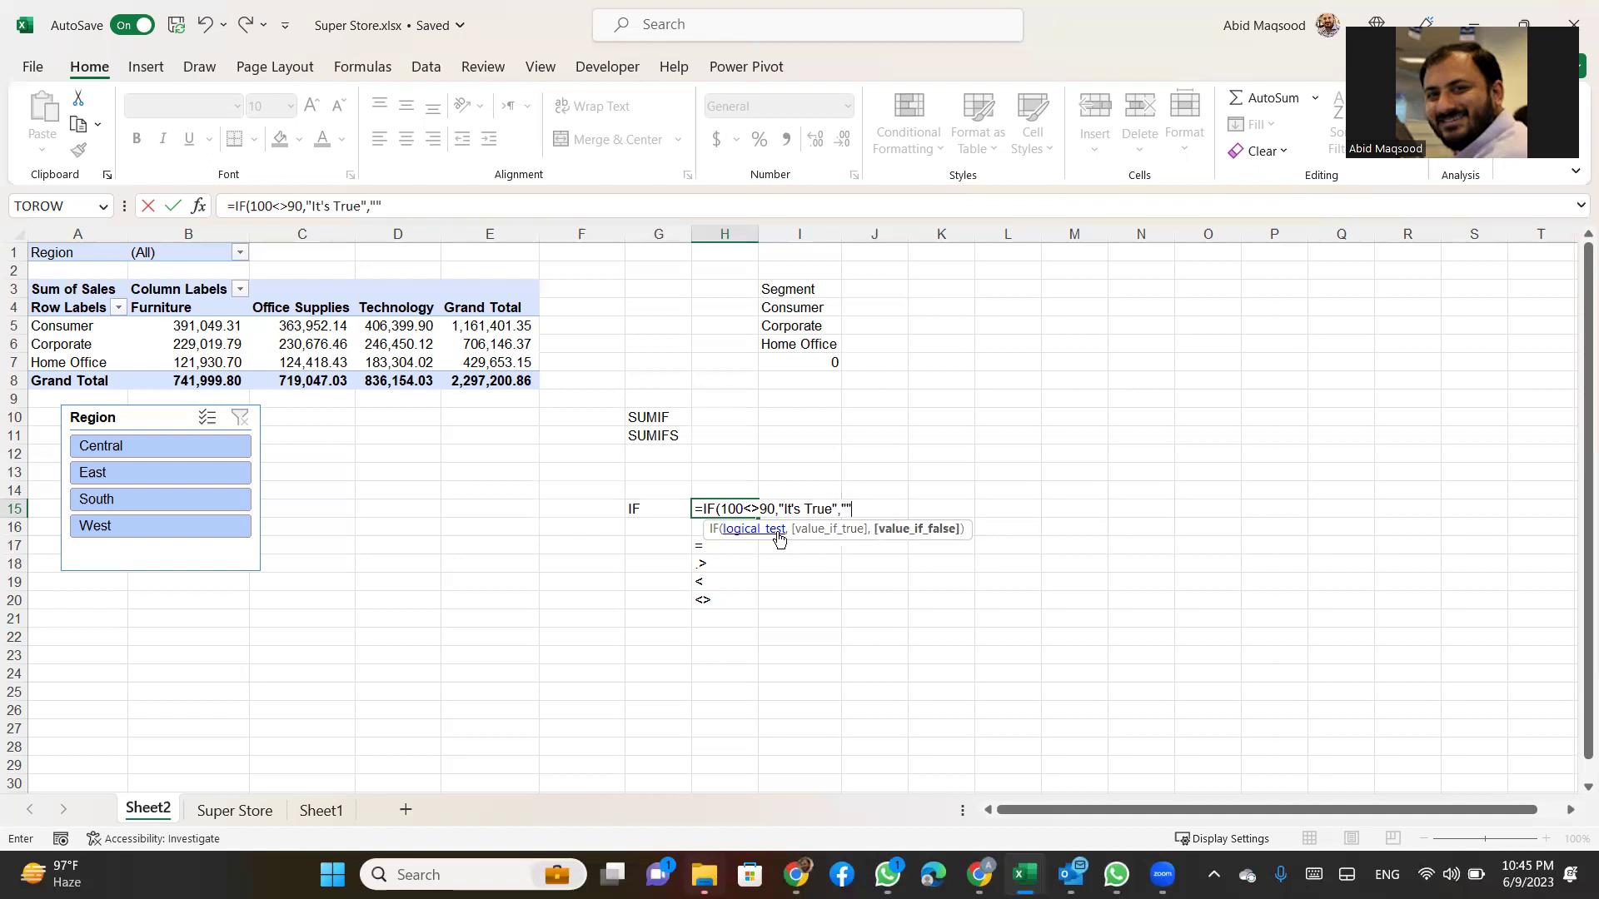
key(ctrl+Return)
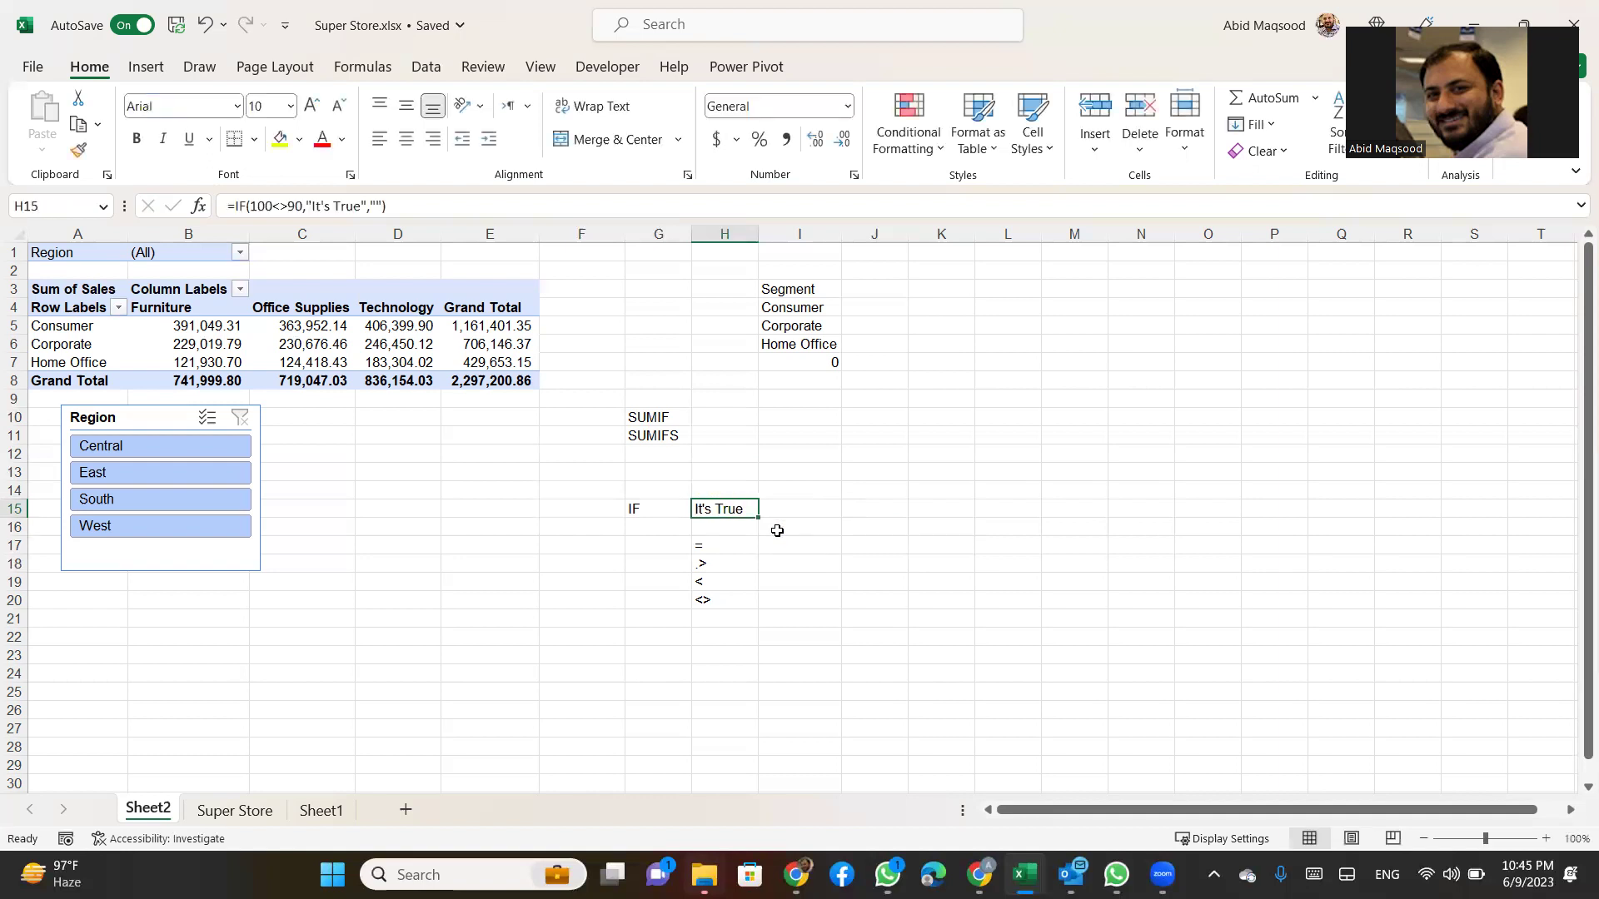
click(318, 207)
key(shift+Left)
click(312, 205)
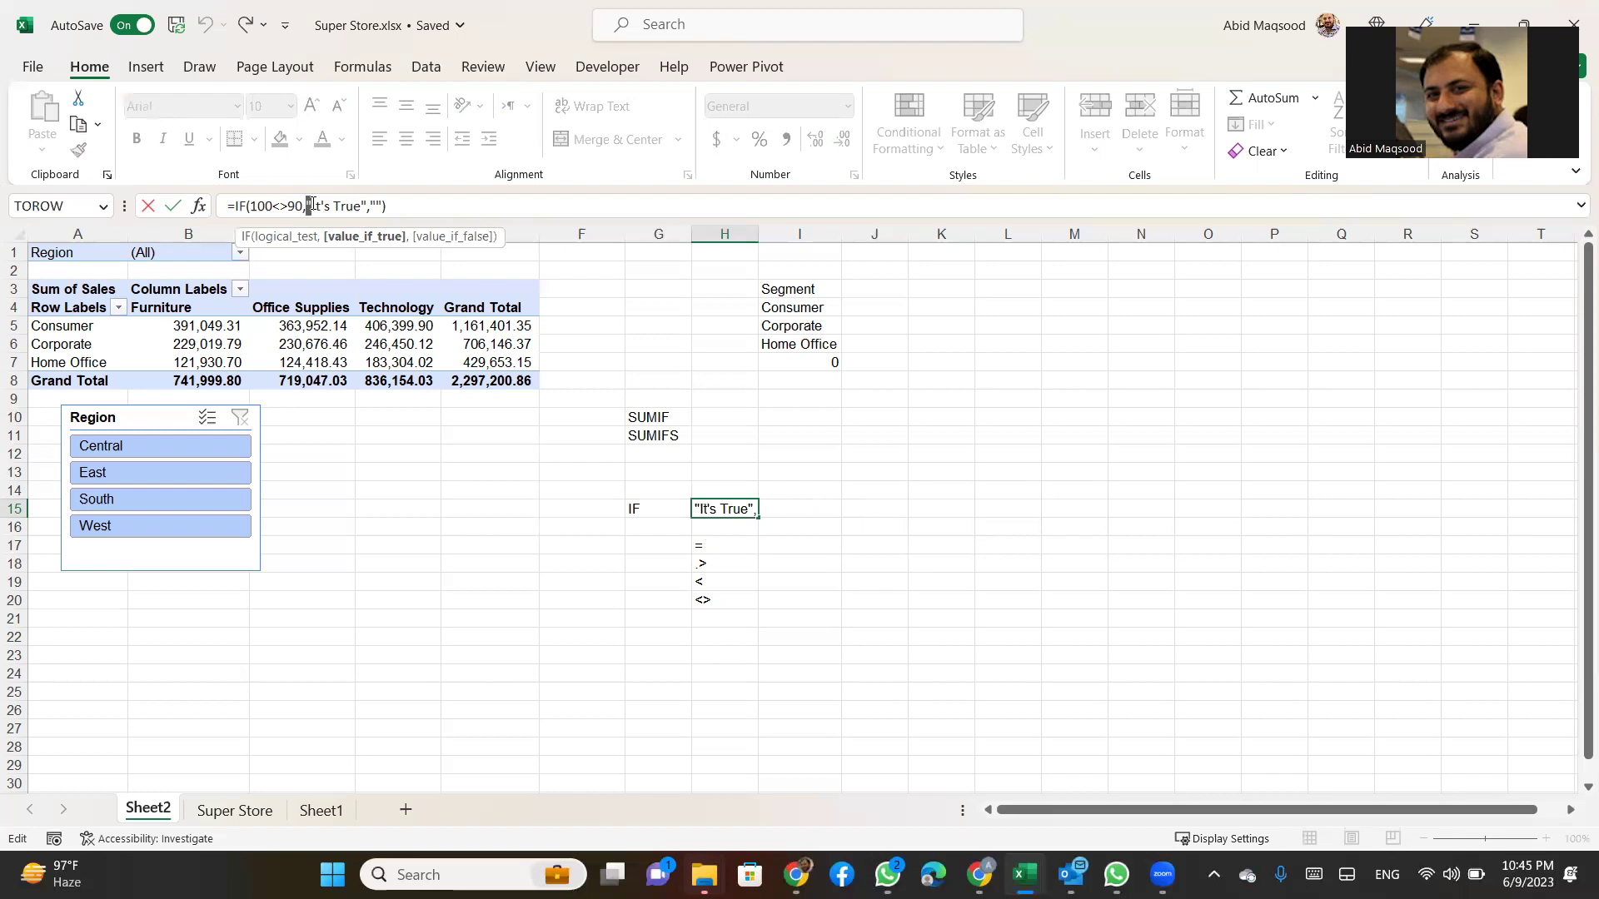
key(BackSpace)
click(365, 206)
key(BackSpace)
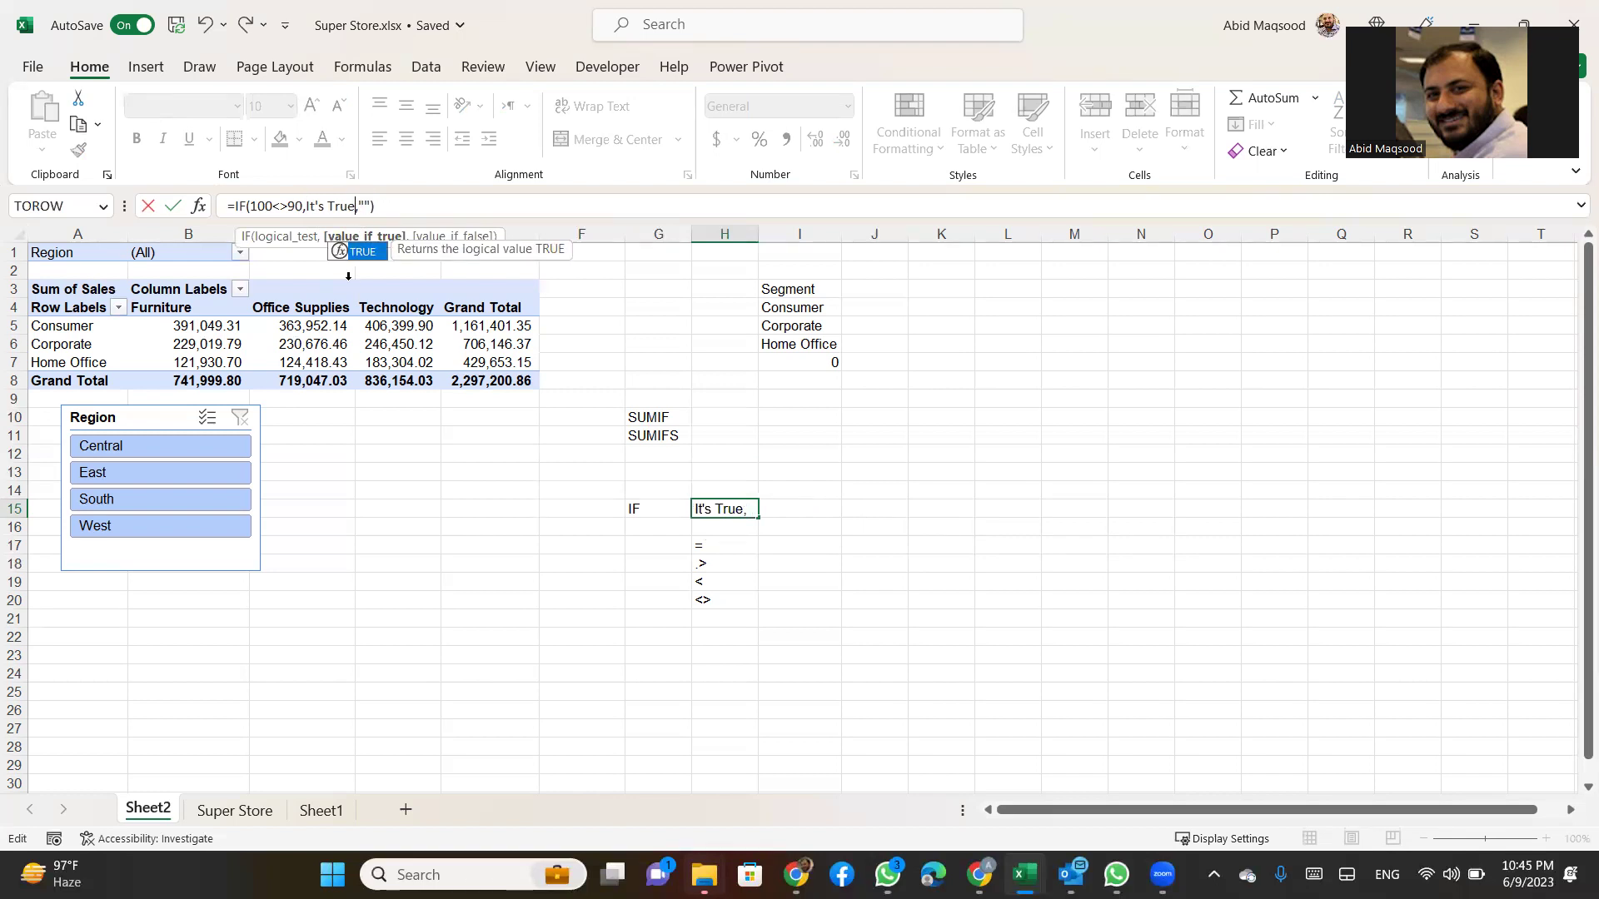
key(Right)
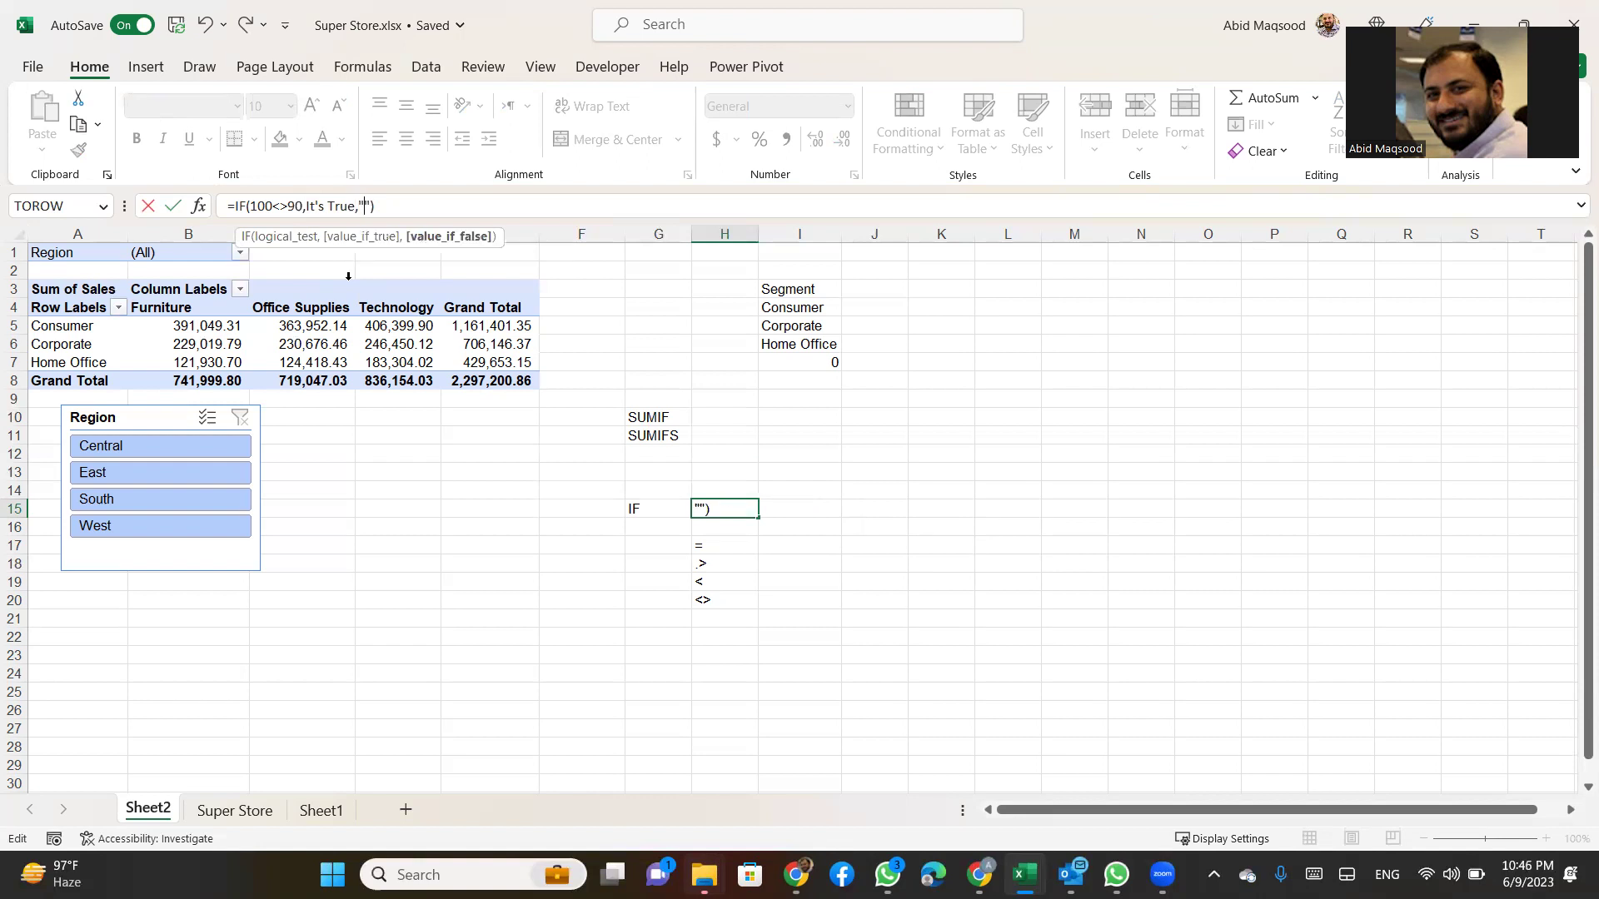
key(Return)
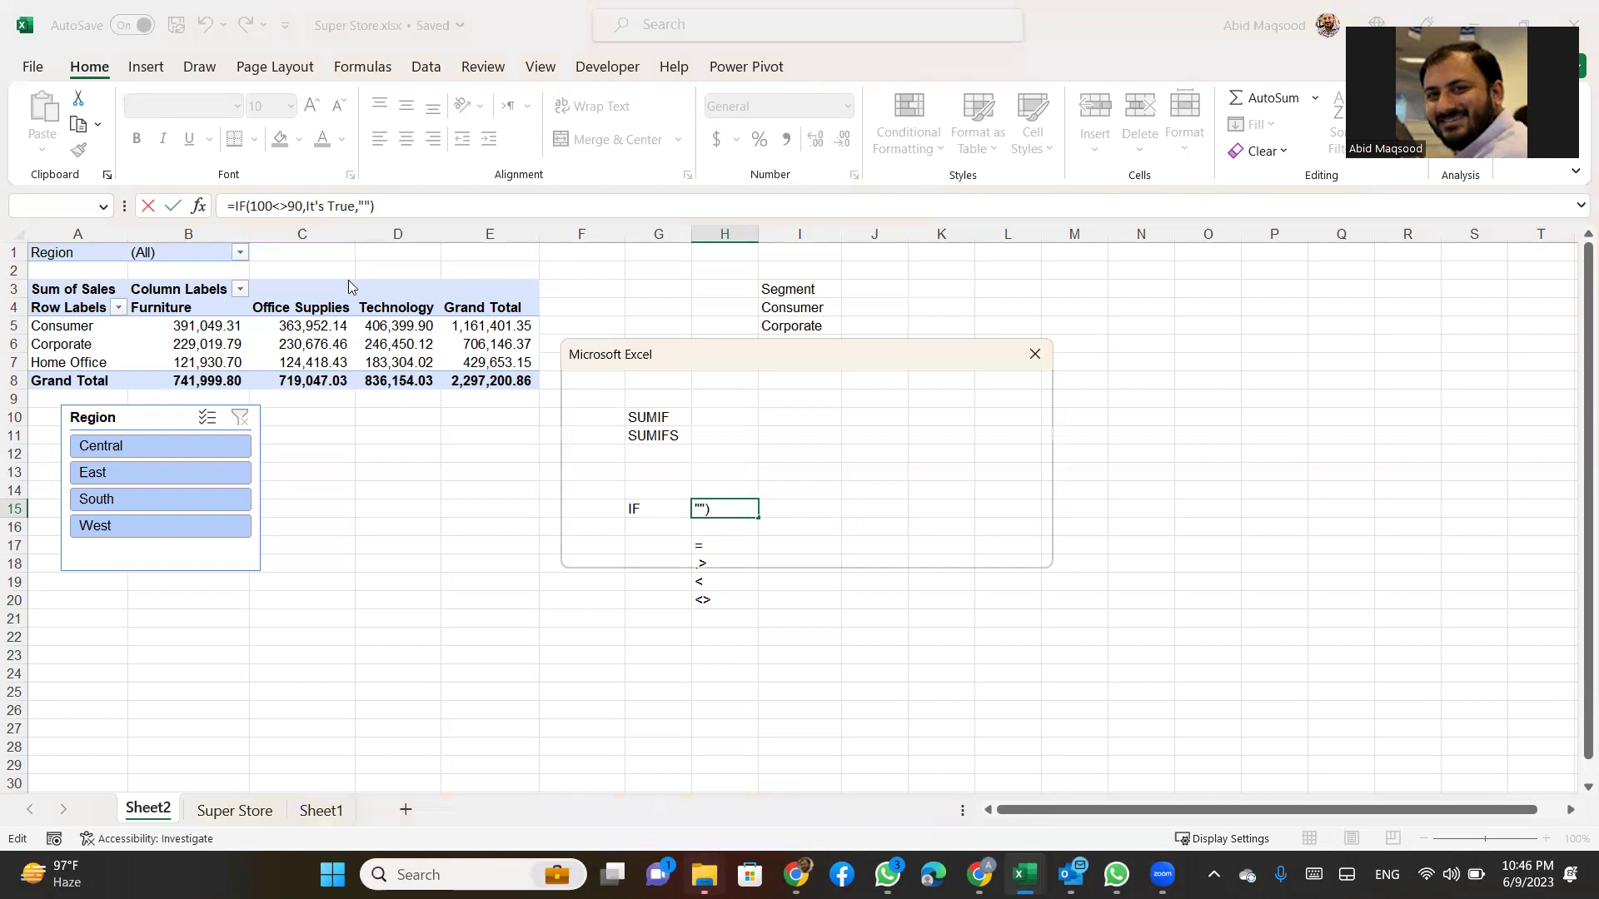
mouse_move(799, 367)
mouse_down()
mouse_move(560, 310)
mouse_move(937, 349)
mouse_up()
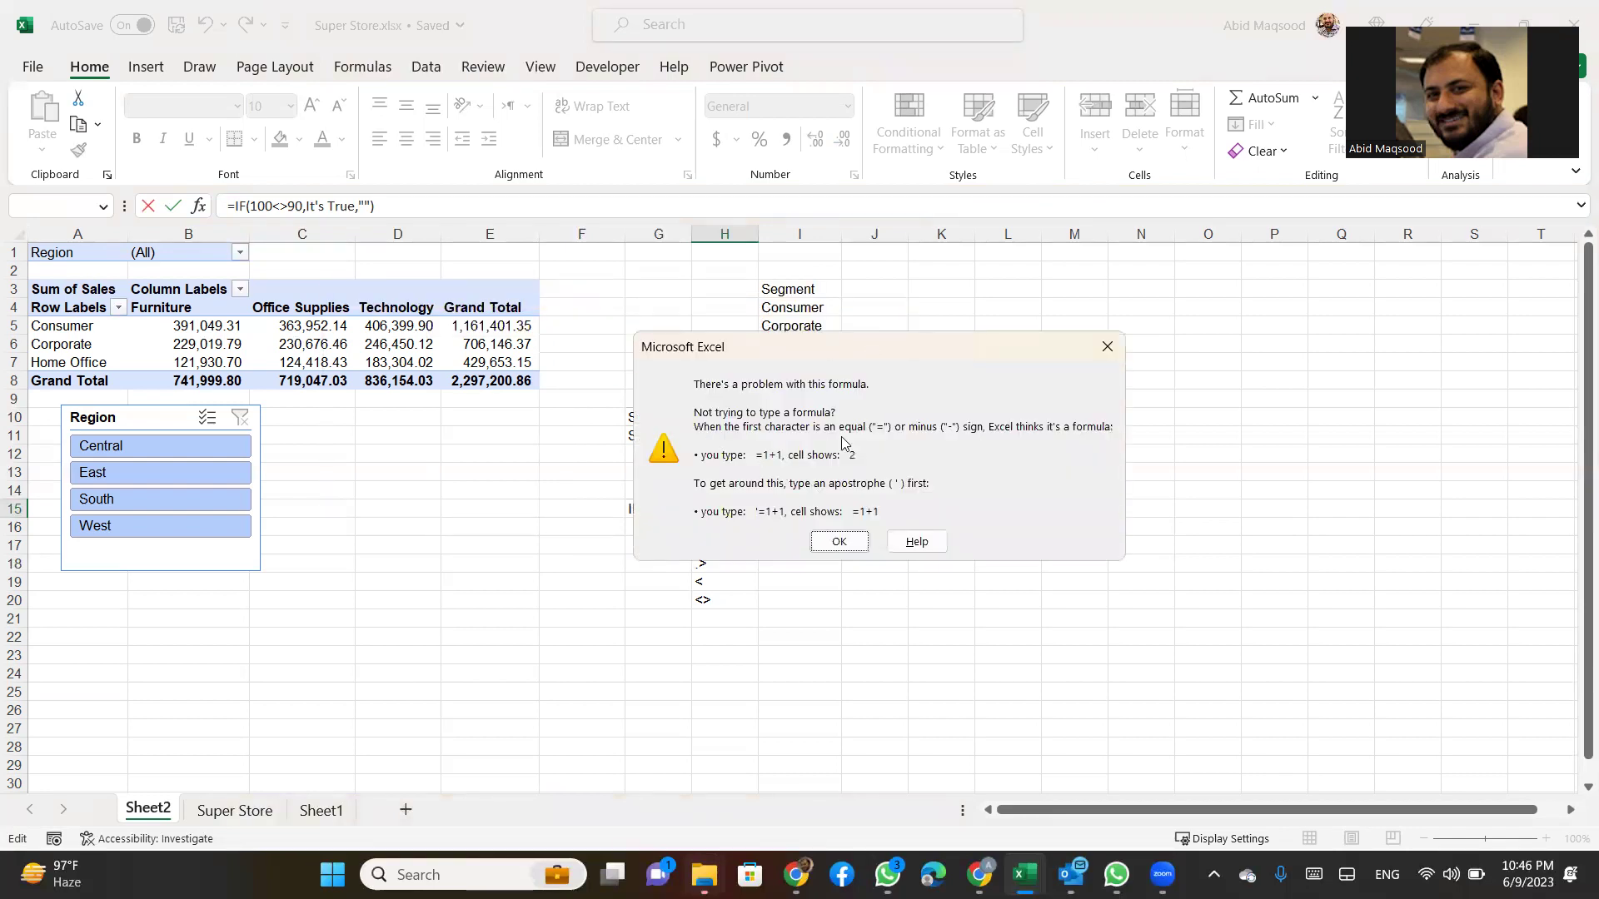
click(827, 556)
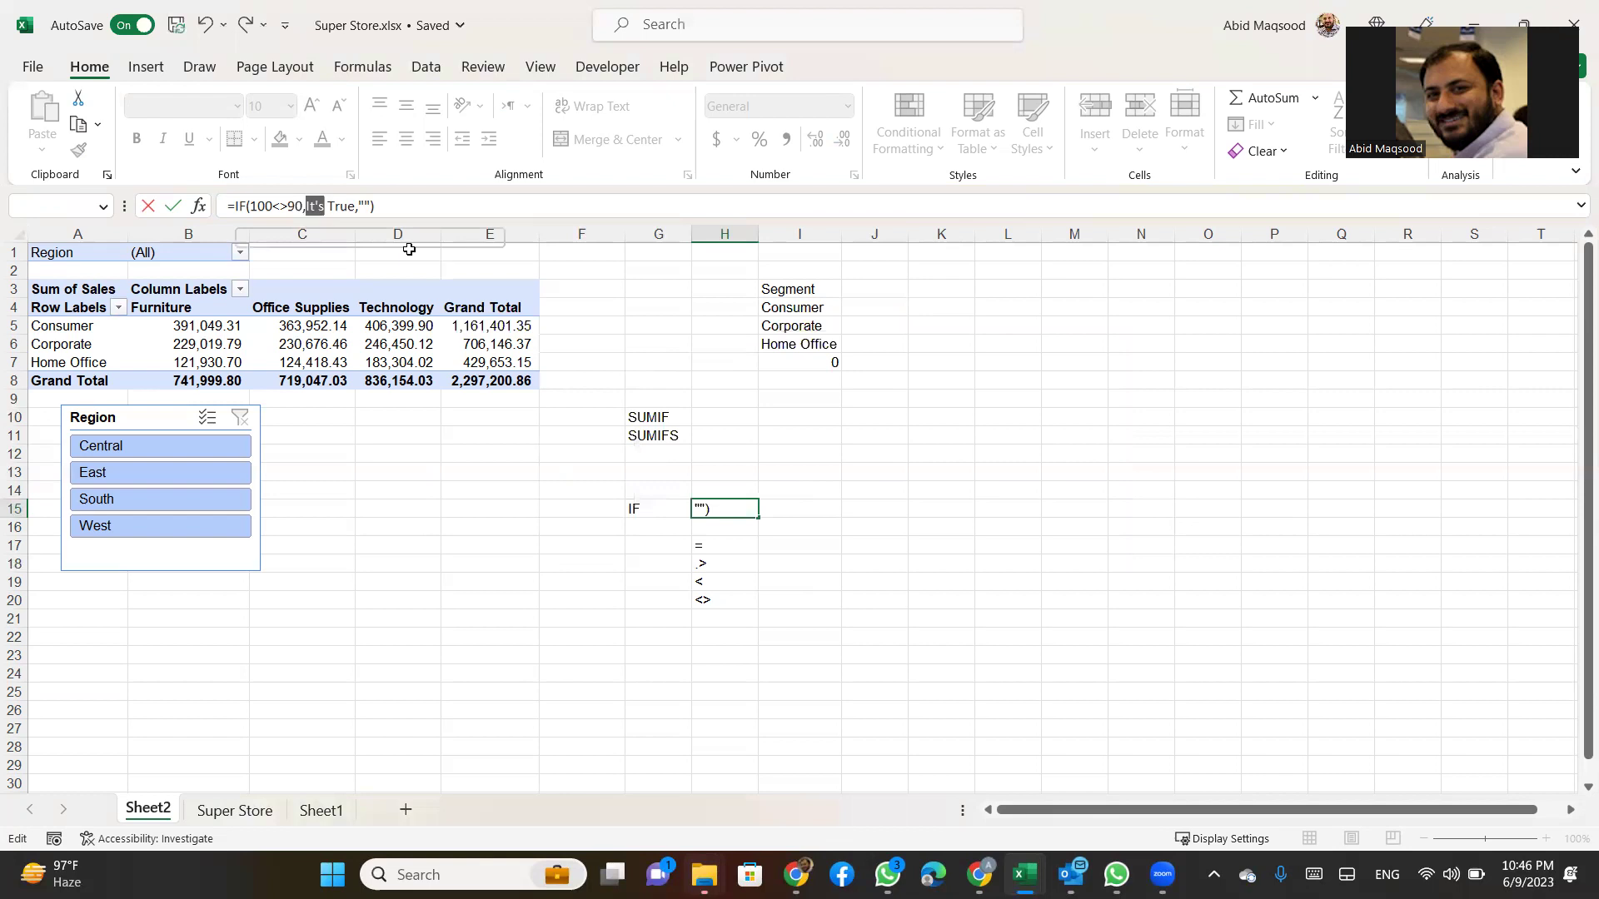
key(Left)
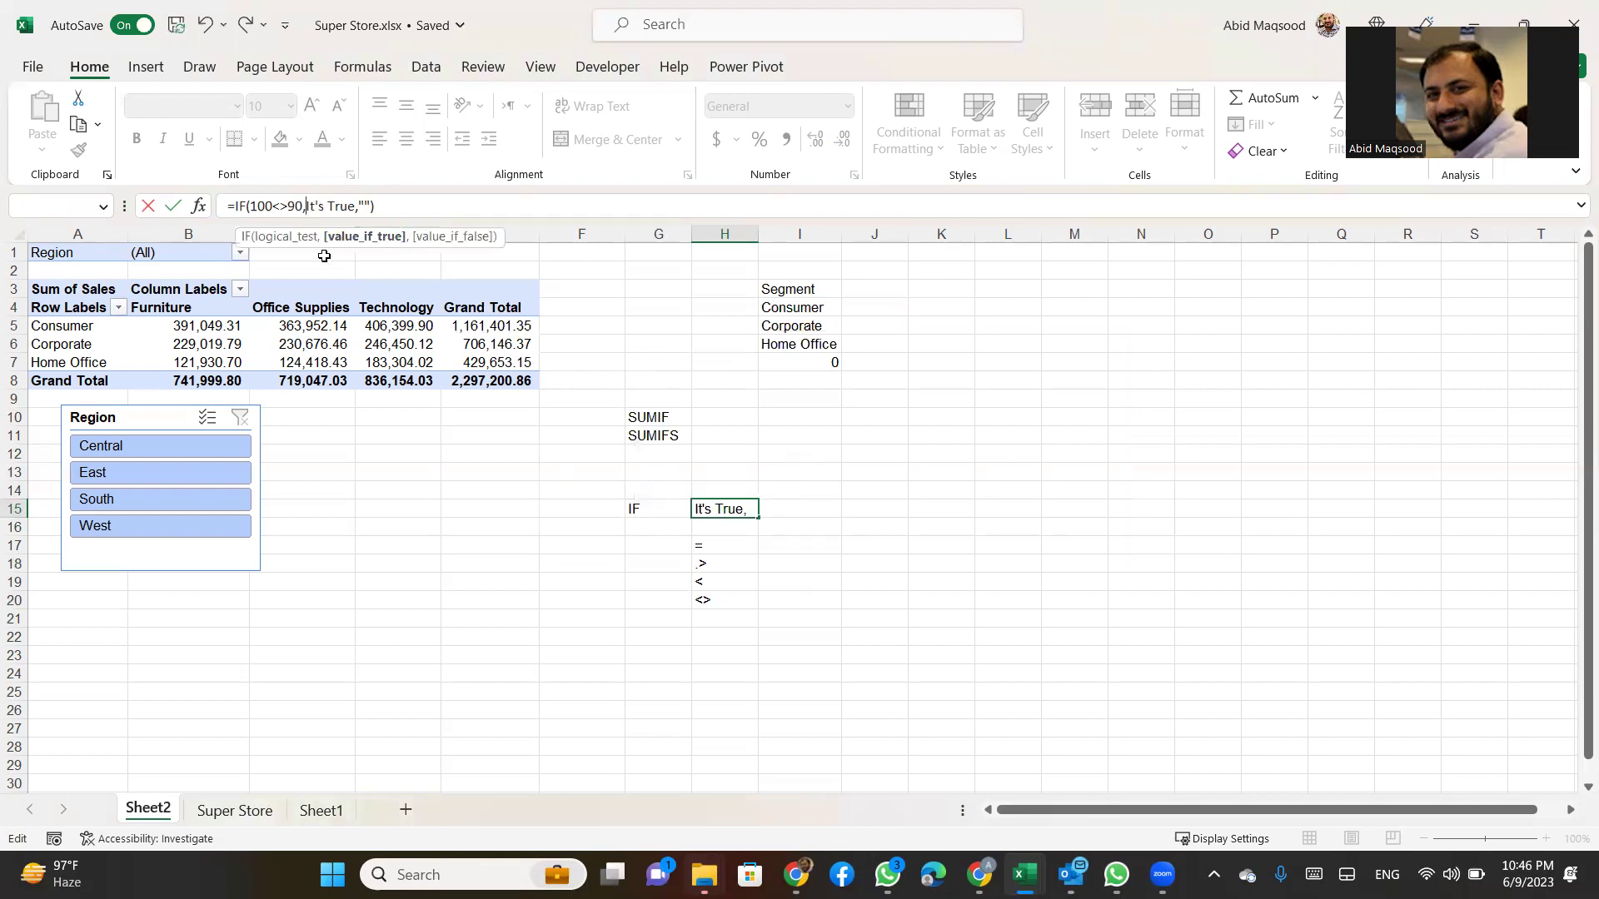
text(")
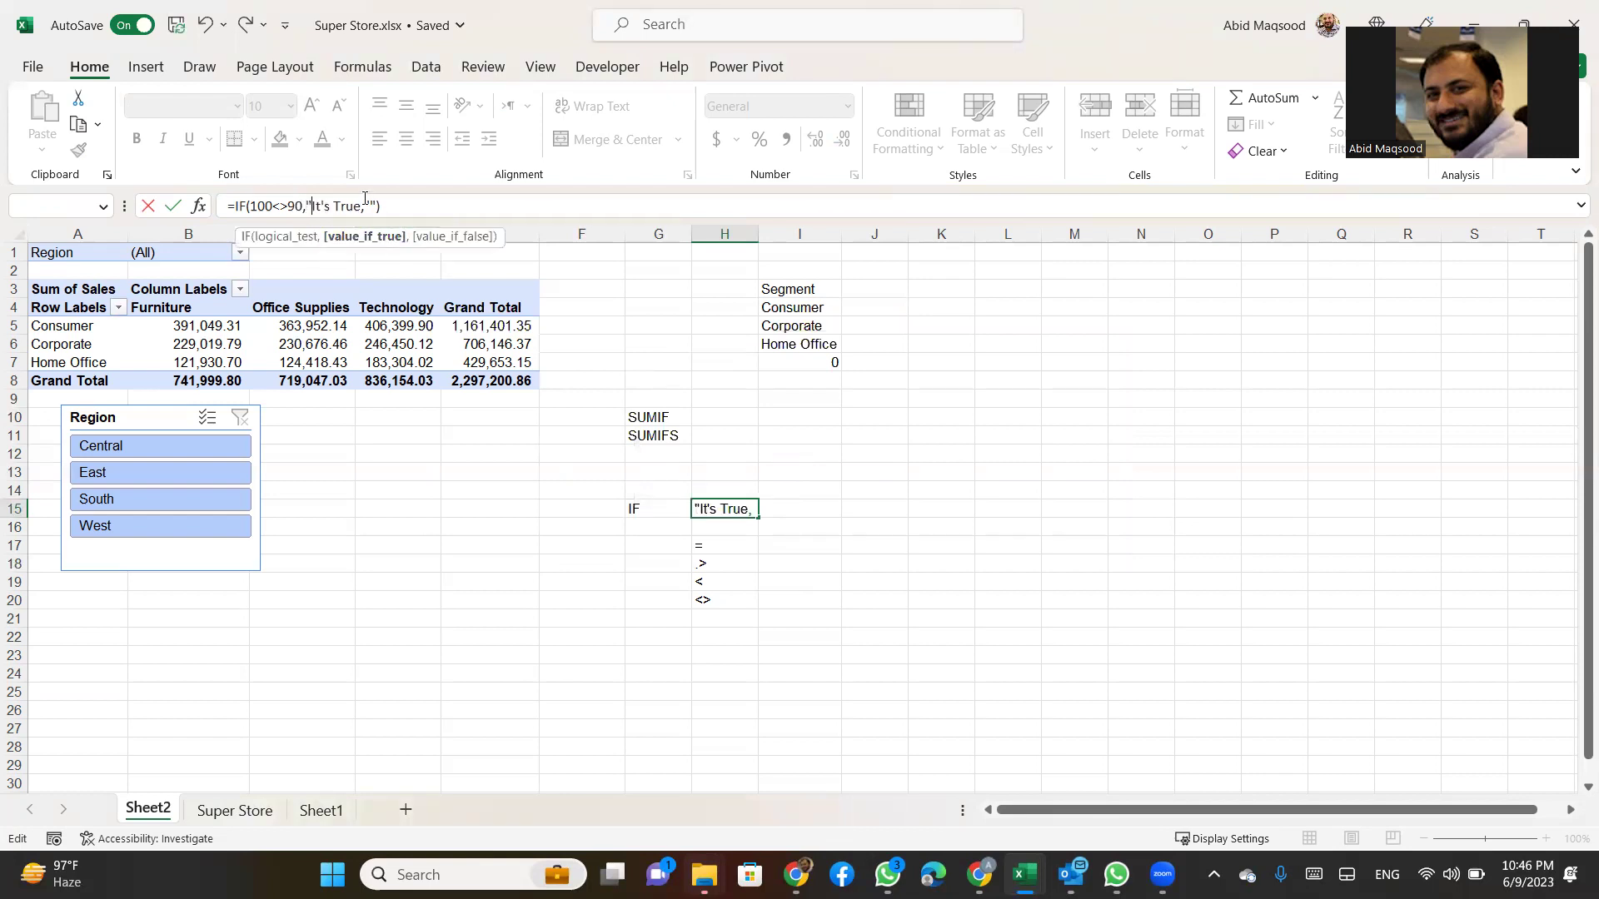
click(363, 206)
text(")
key(Return)
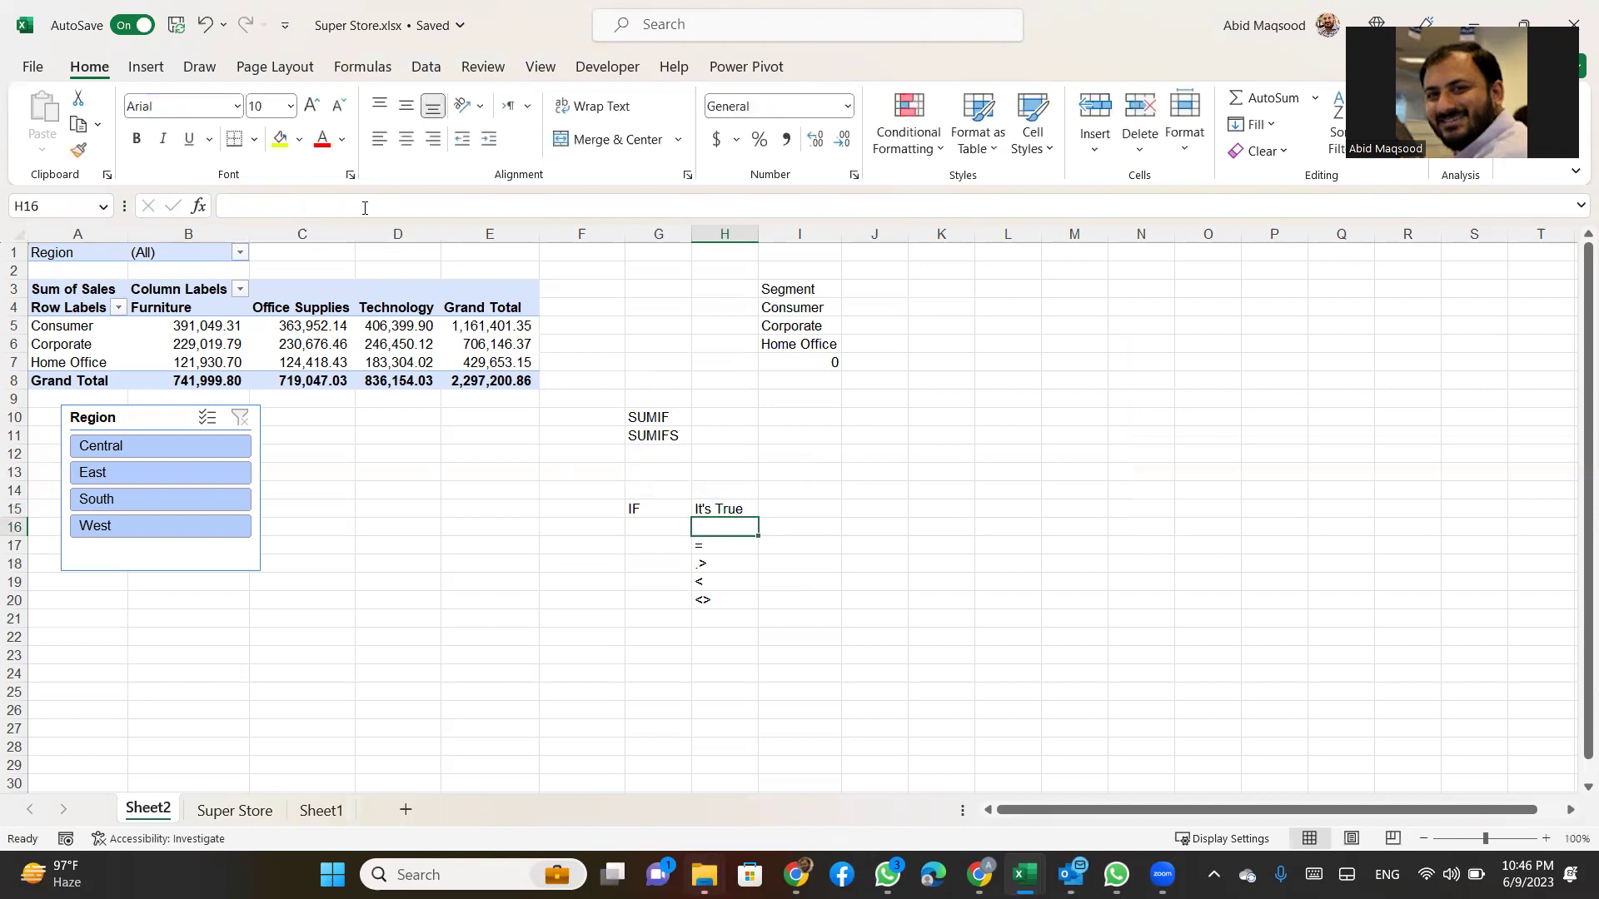
key(Up)
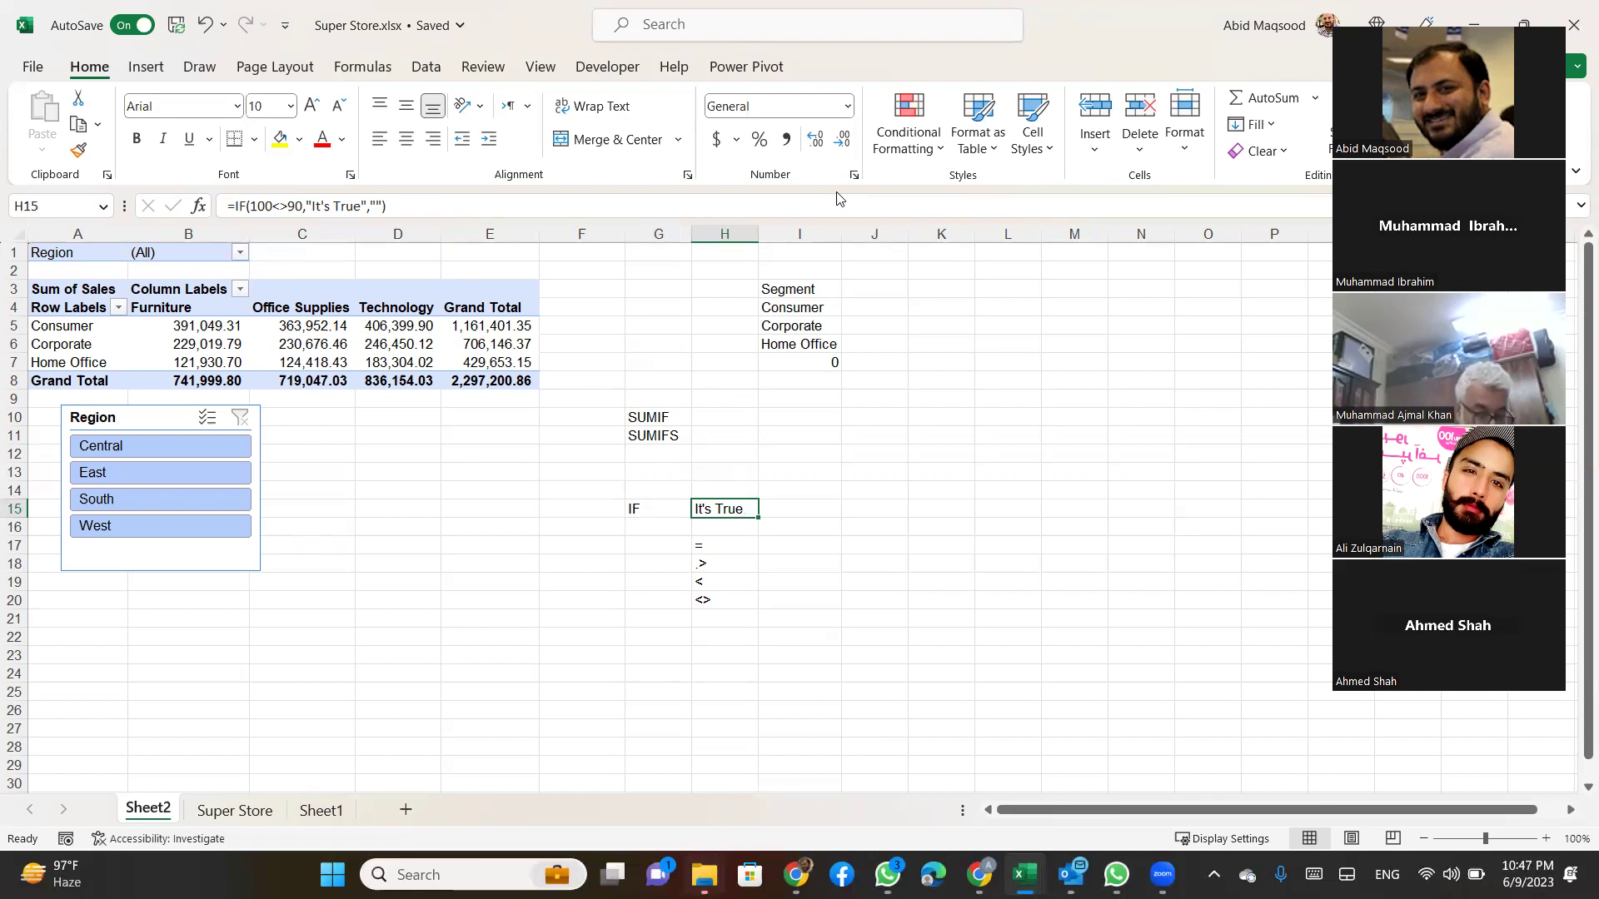
click(647, 435)
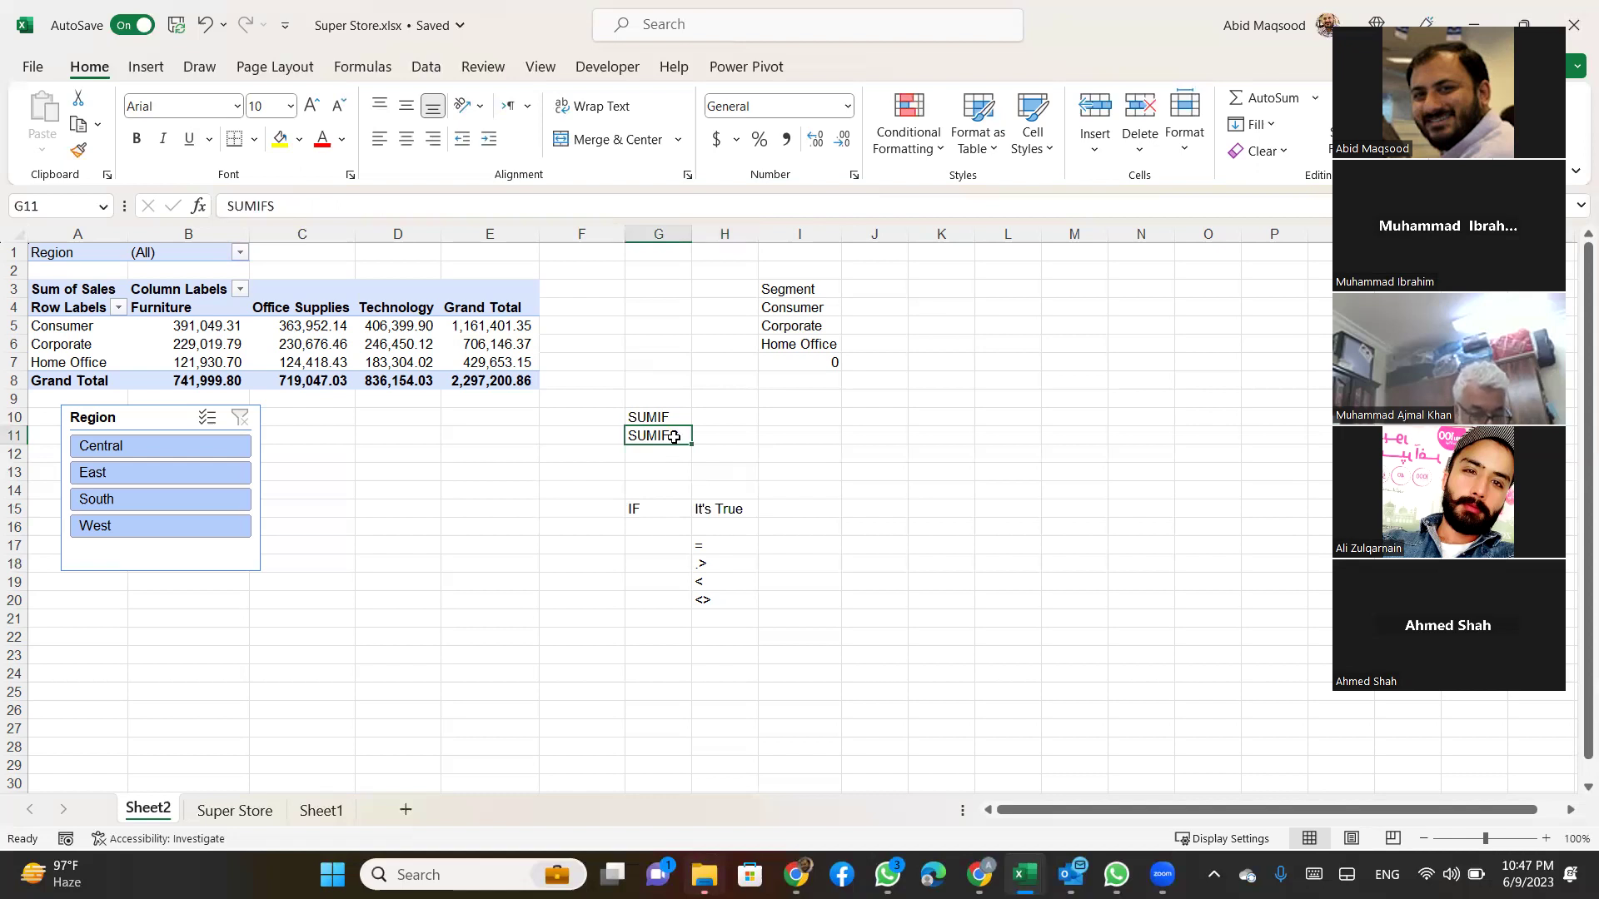
click(664, 413)
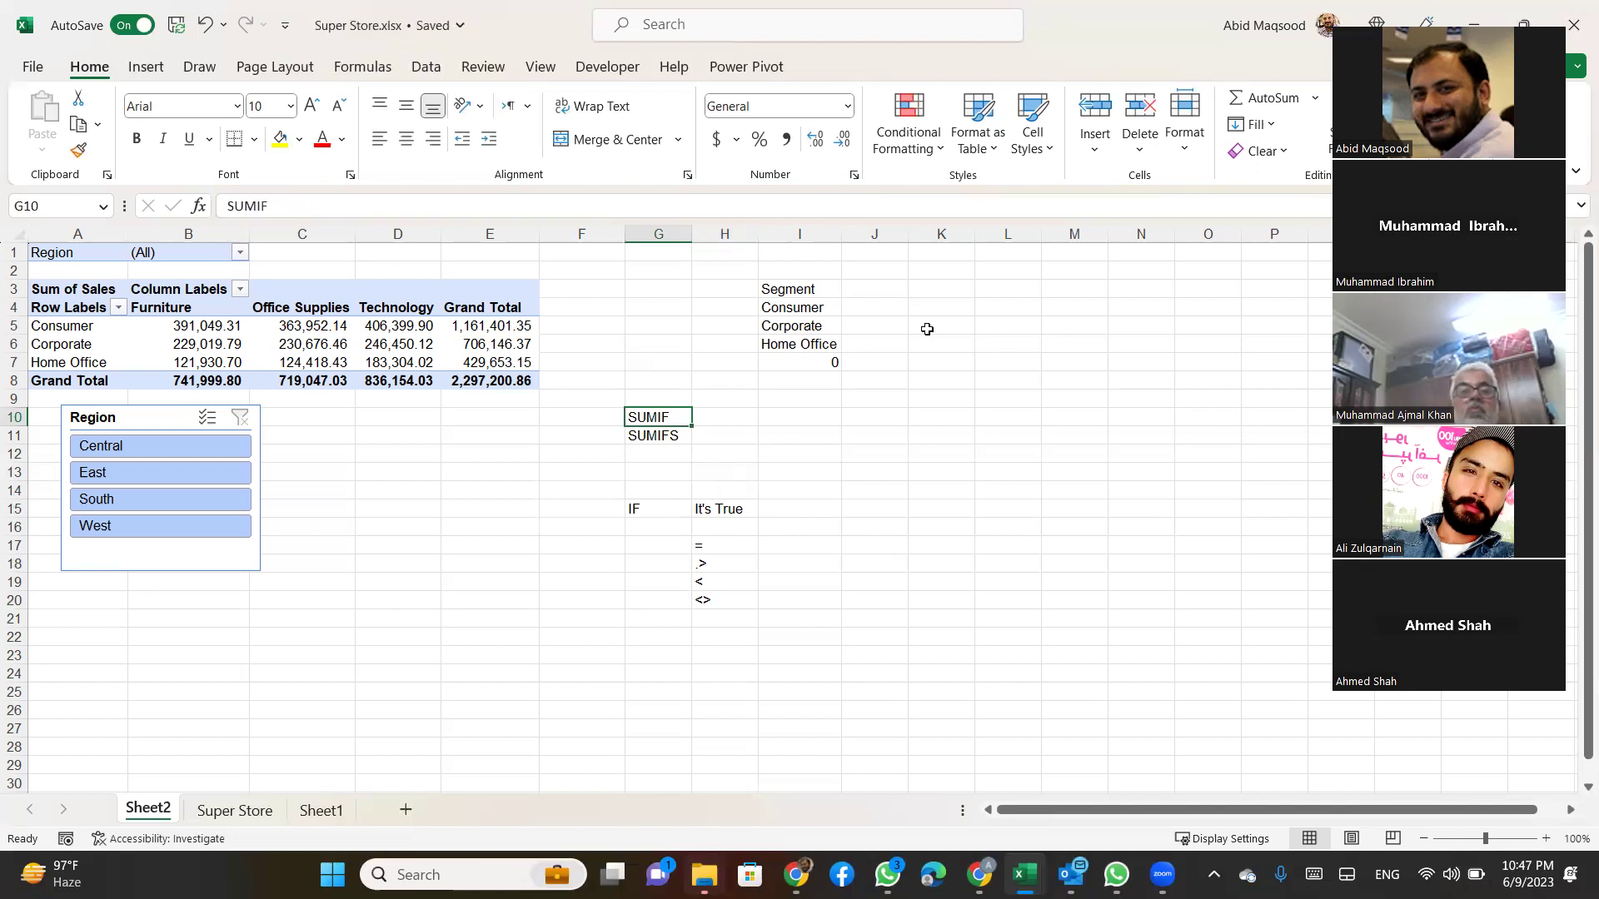
Type the heading SUMIF in J3 and begin =SUMIF( in J4 beside Consumer
click(870, 307)
key(Up)
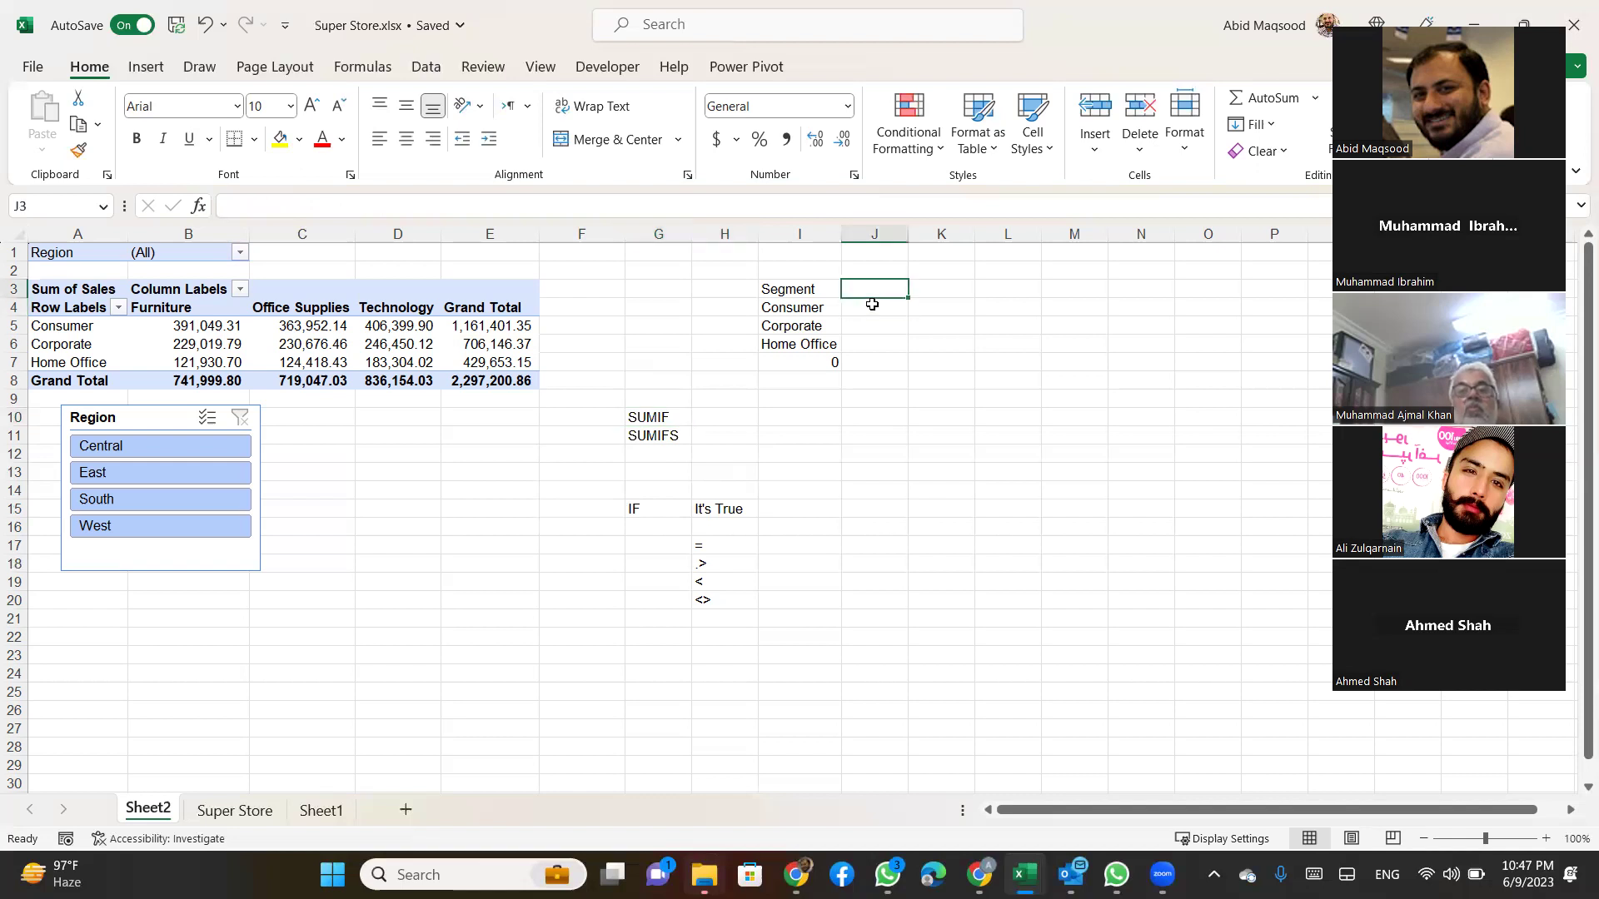
text(SUM)
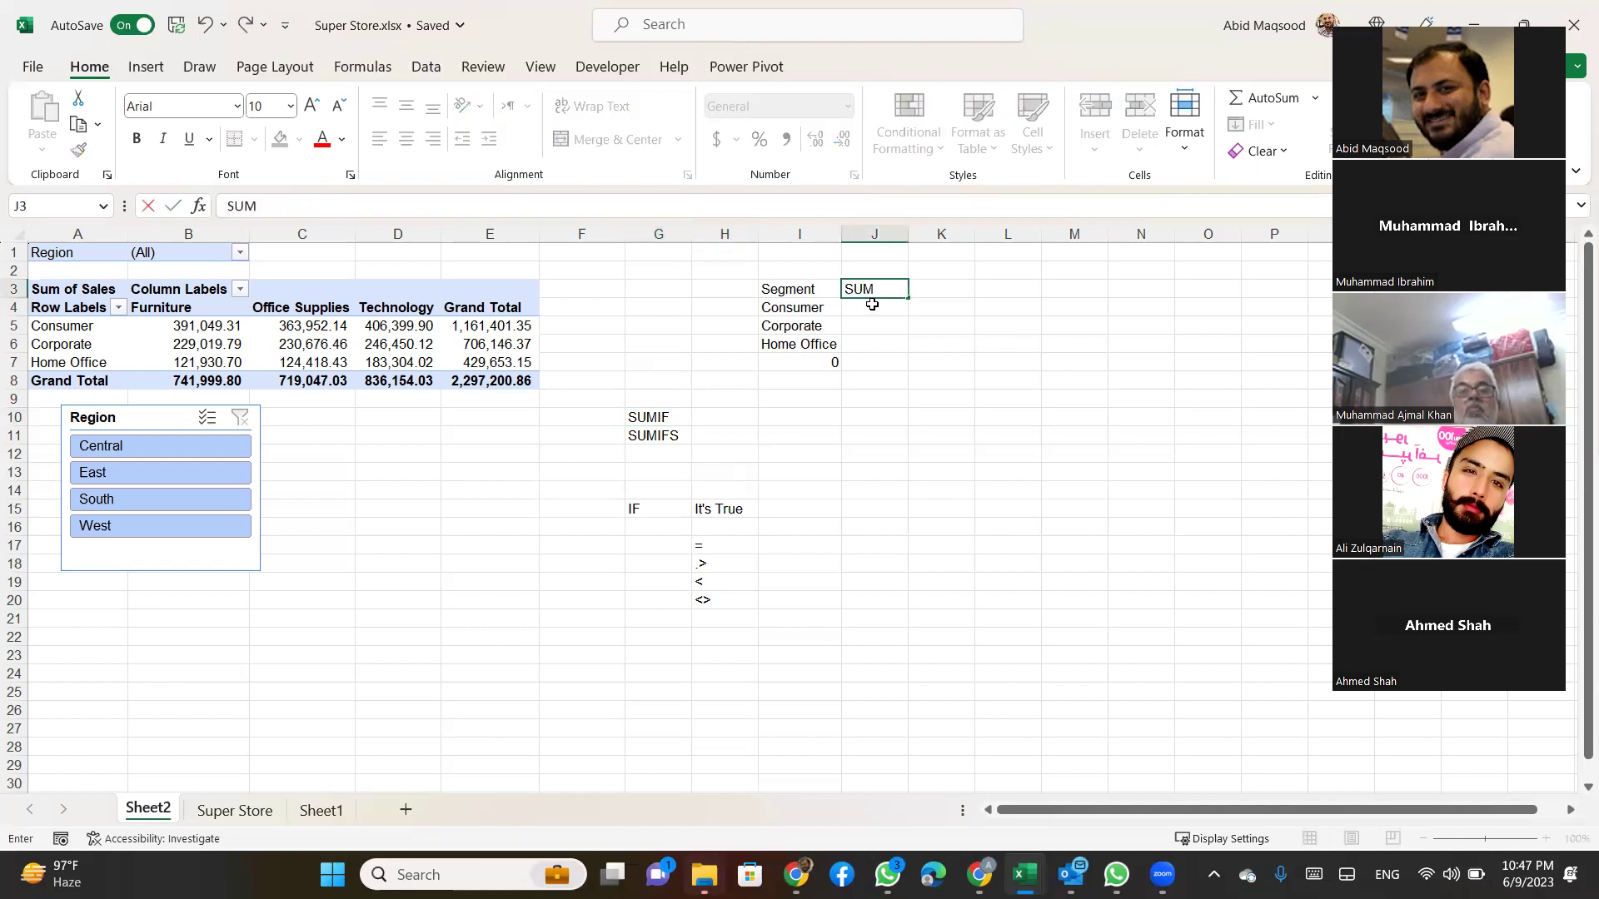
text(IF)
key(Return)
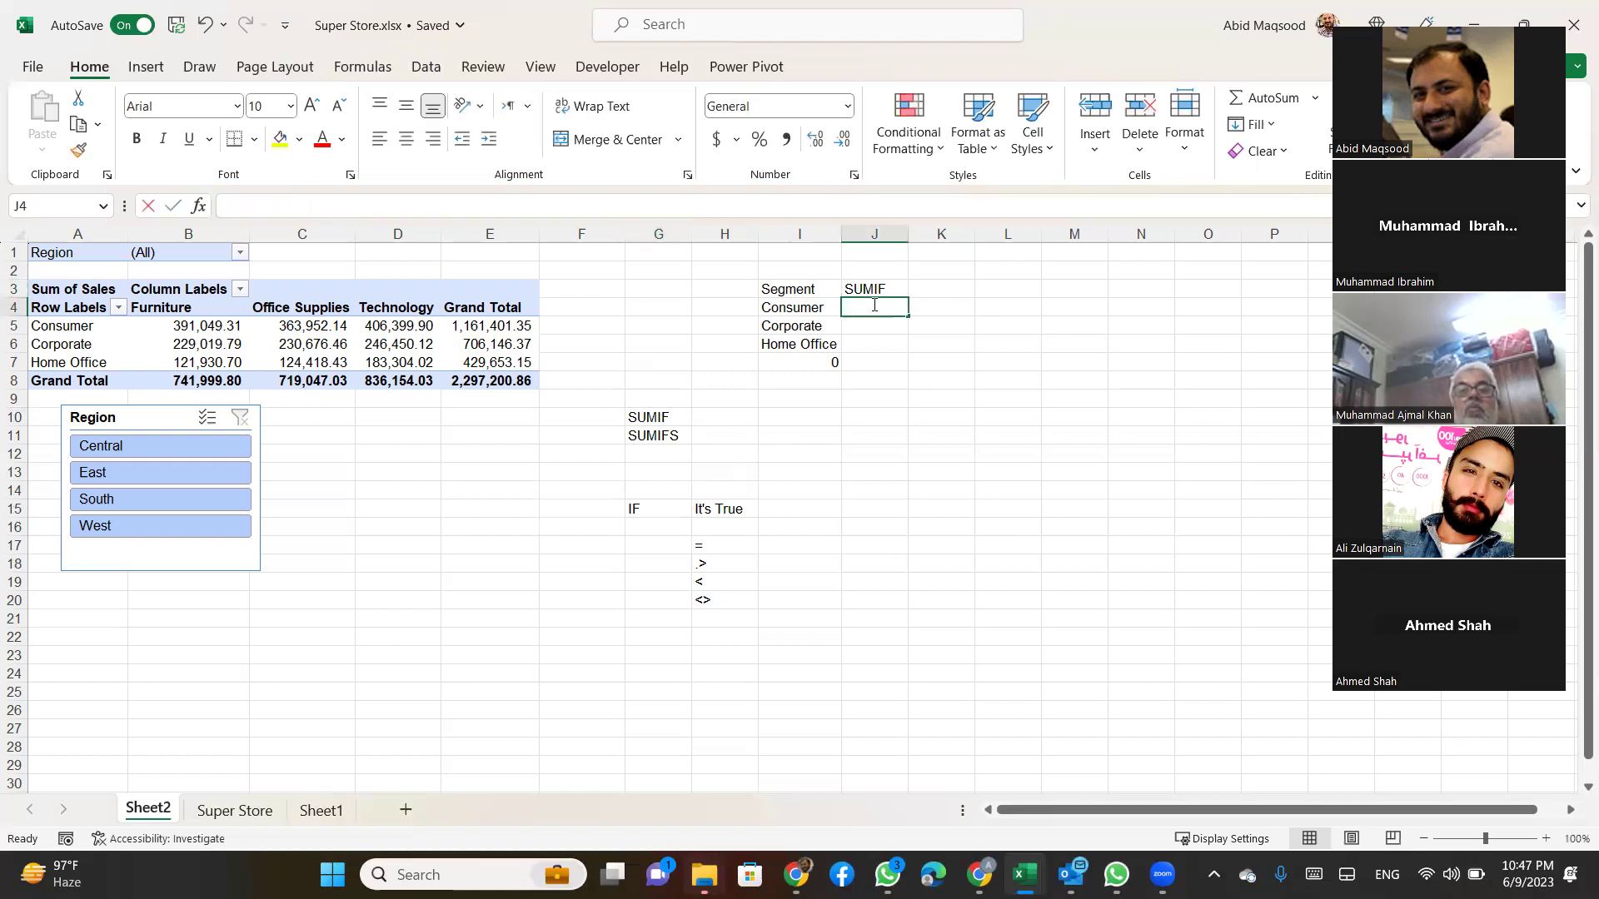
text(=SUMIFS)
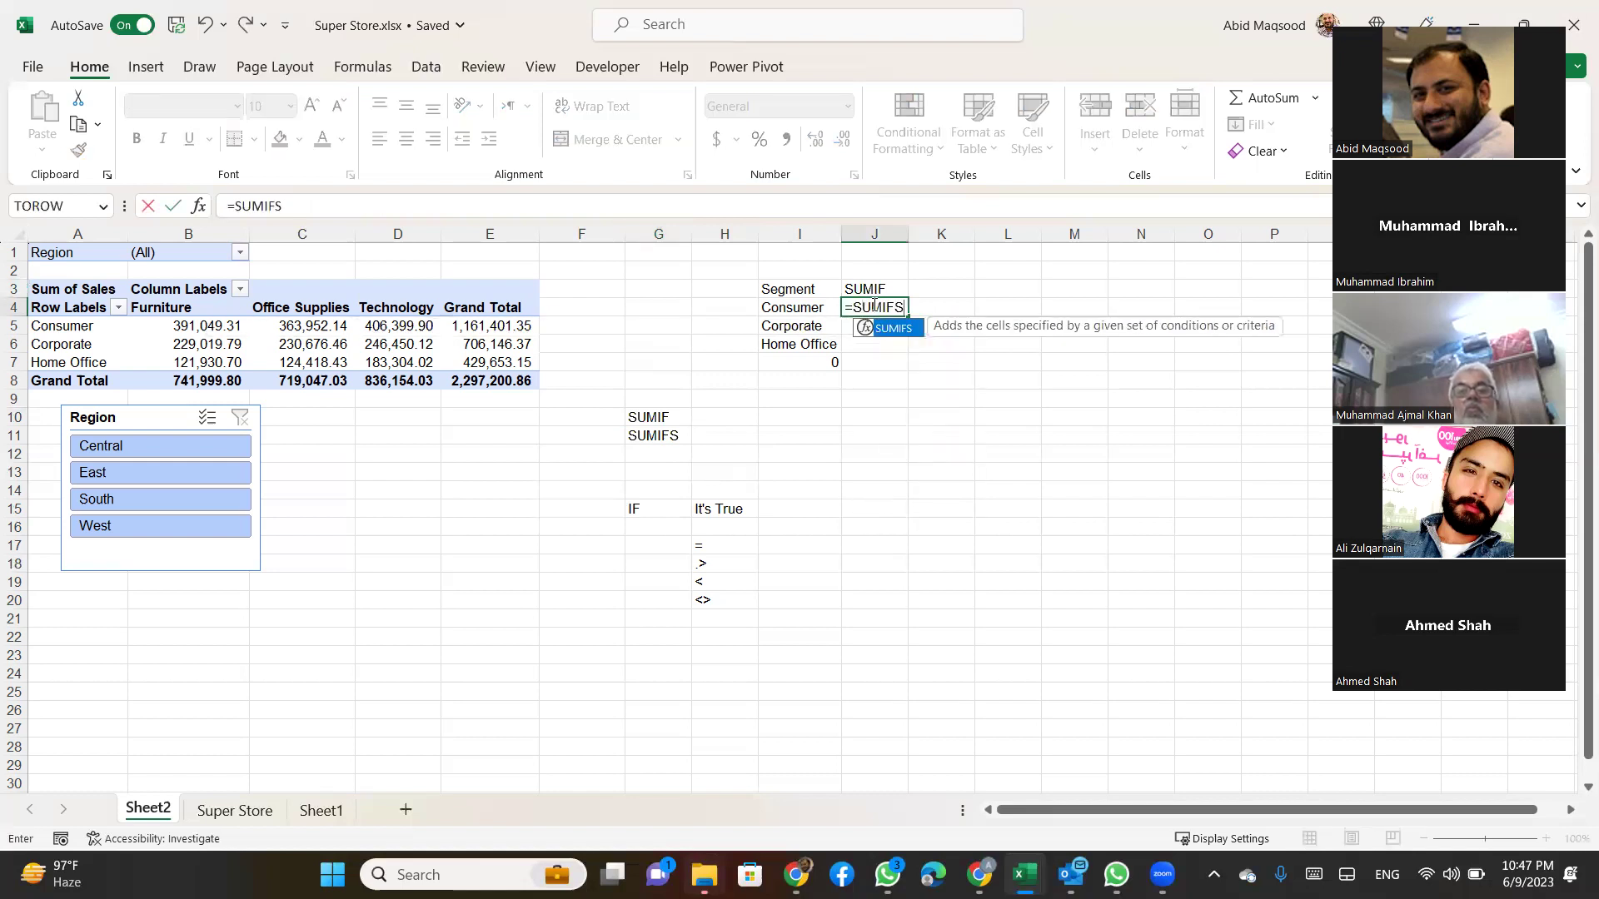
key(BackSpace)
text(()
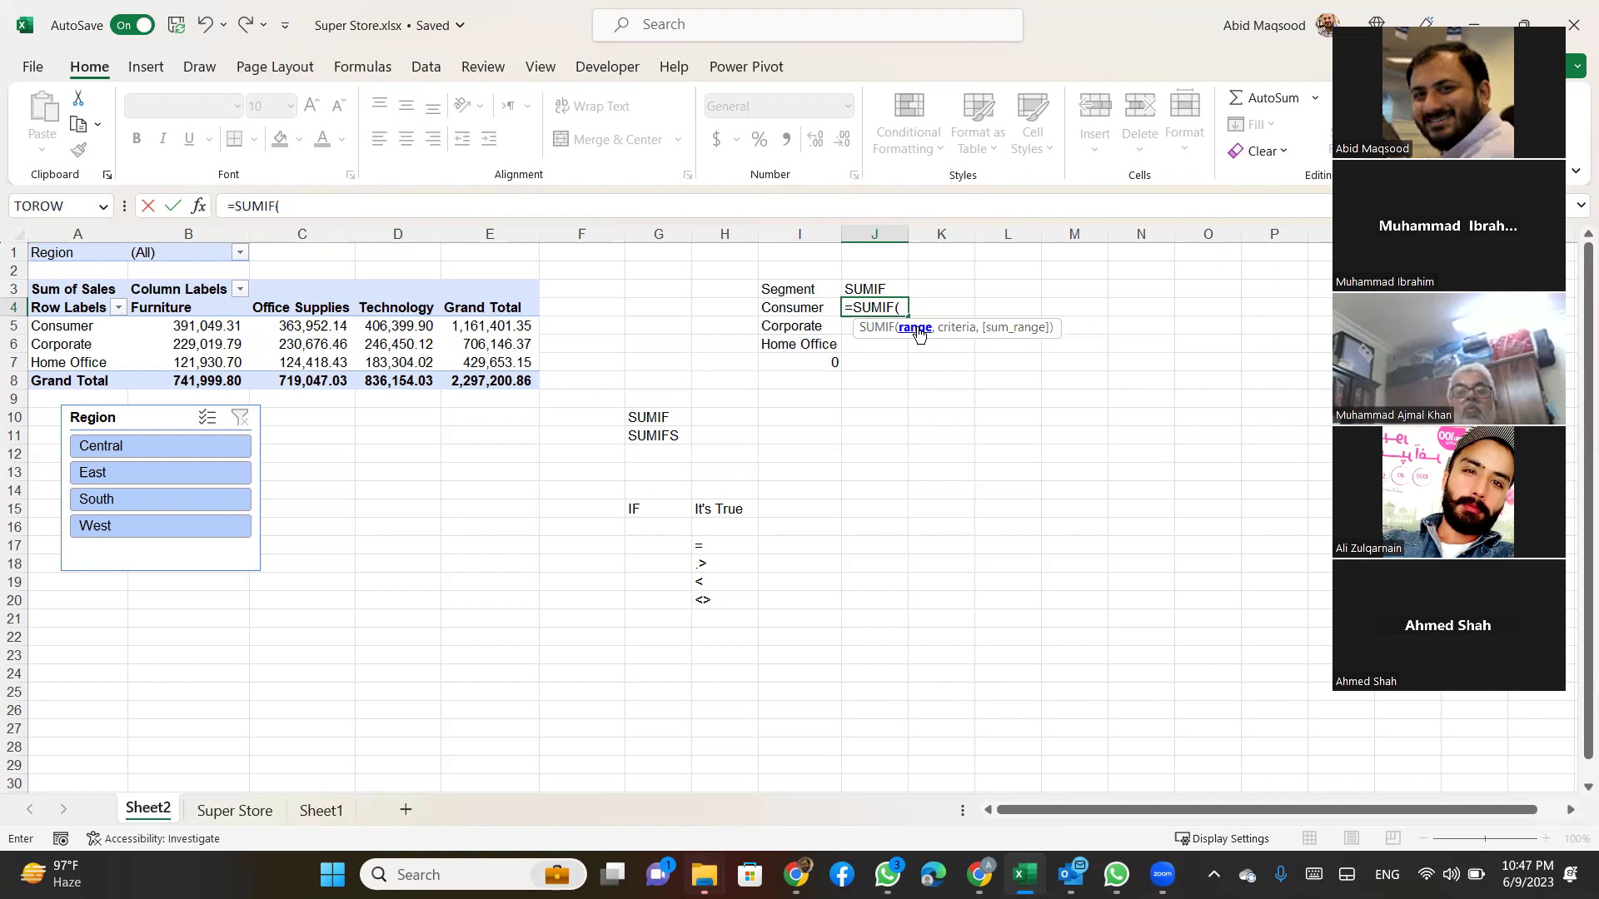
Complete =SUMIF('Super Store'!H:H,Sheet2!I4,'Super Store'!R:R) in J4 for Consumer sales
click(236, 810)
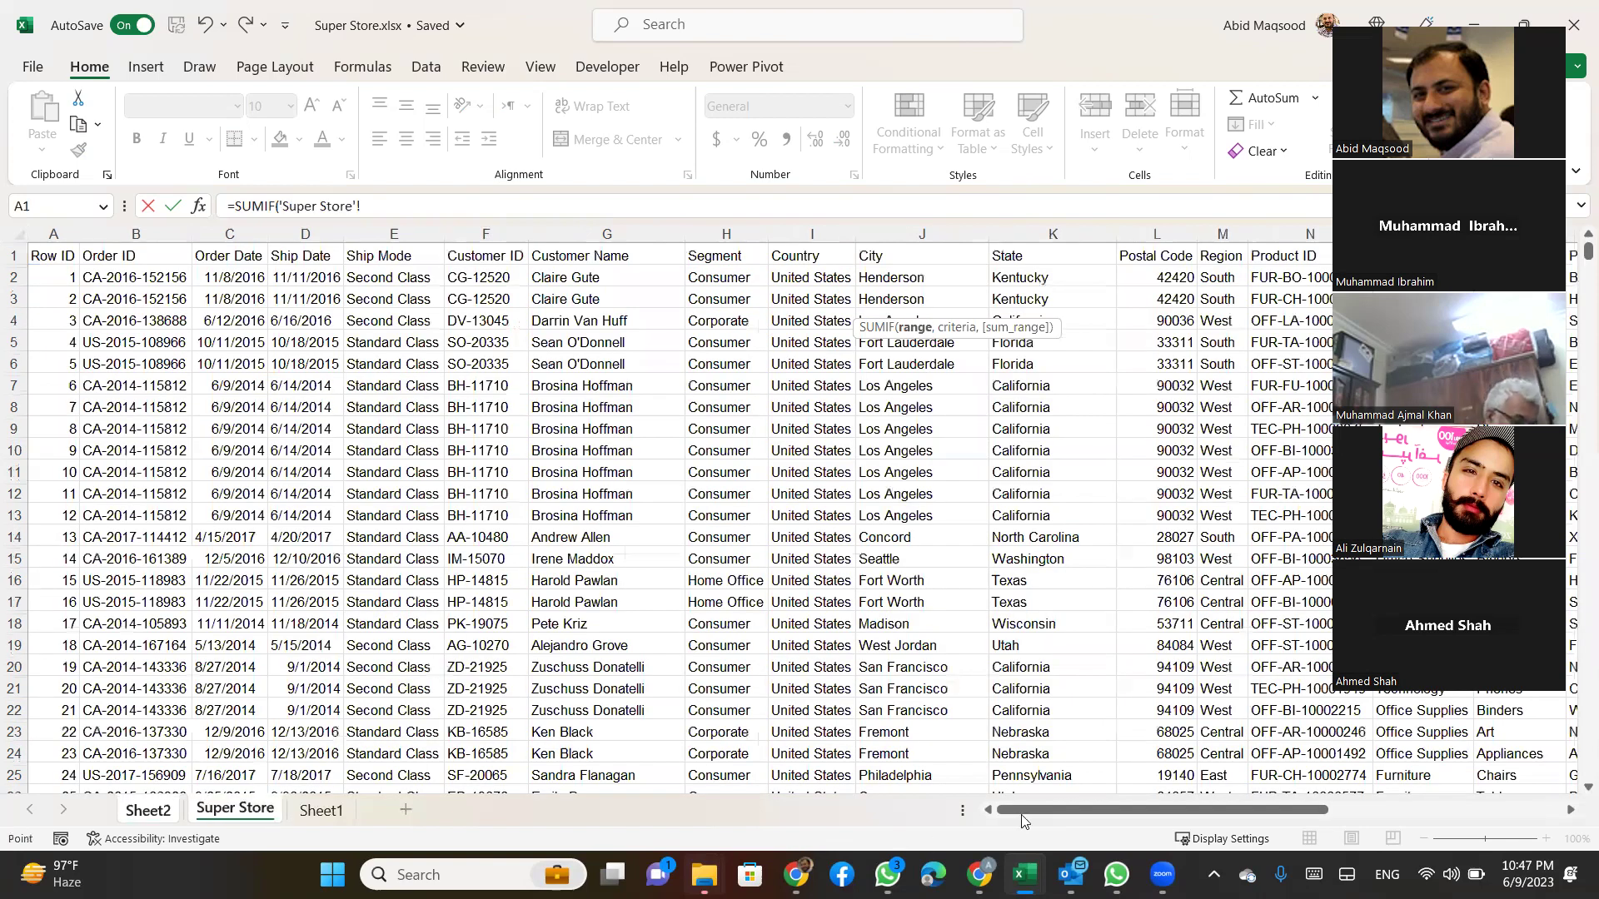
drag(1023, 814, 1029, 814)
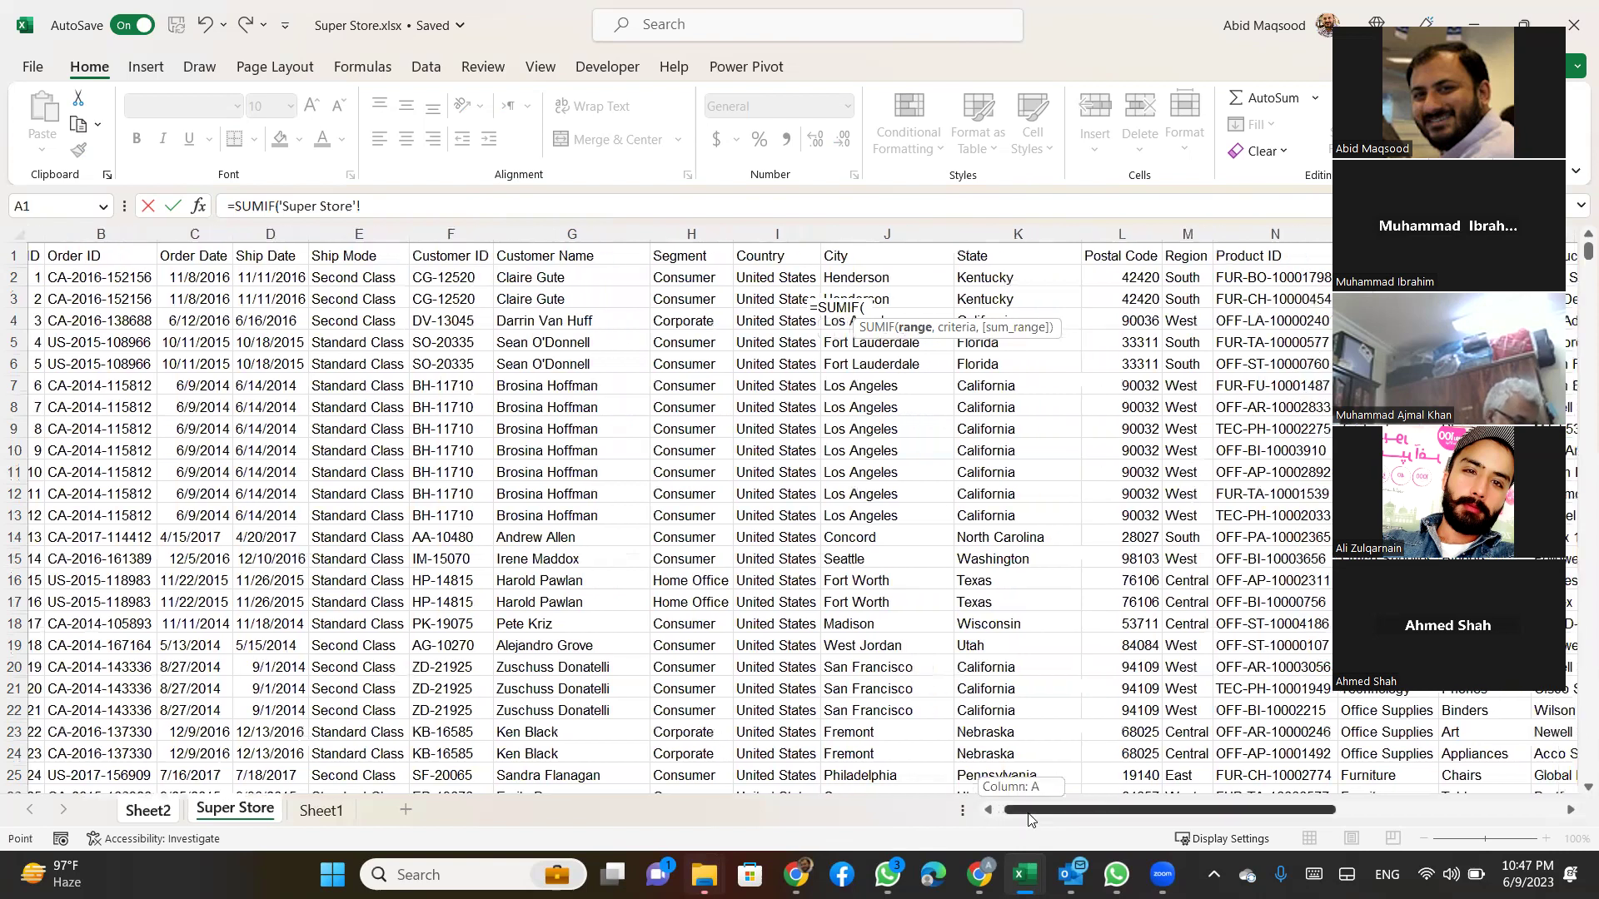
click(683, 230)
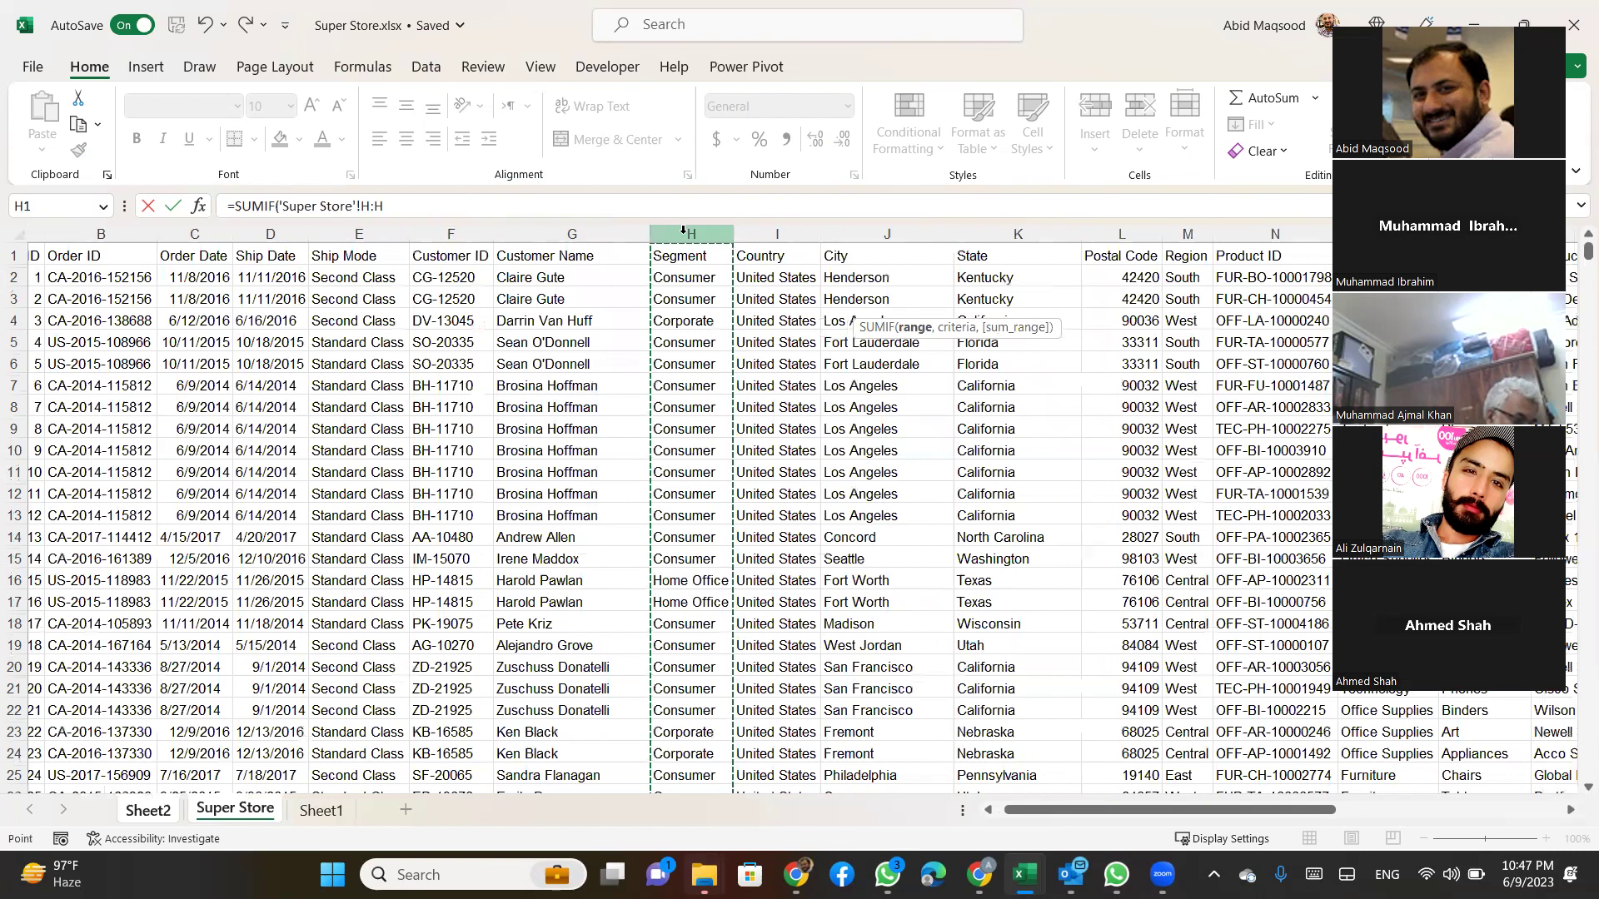
text(,)
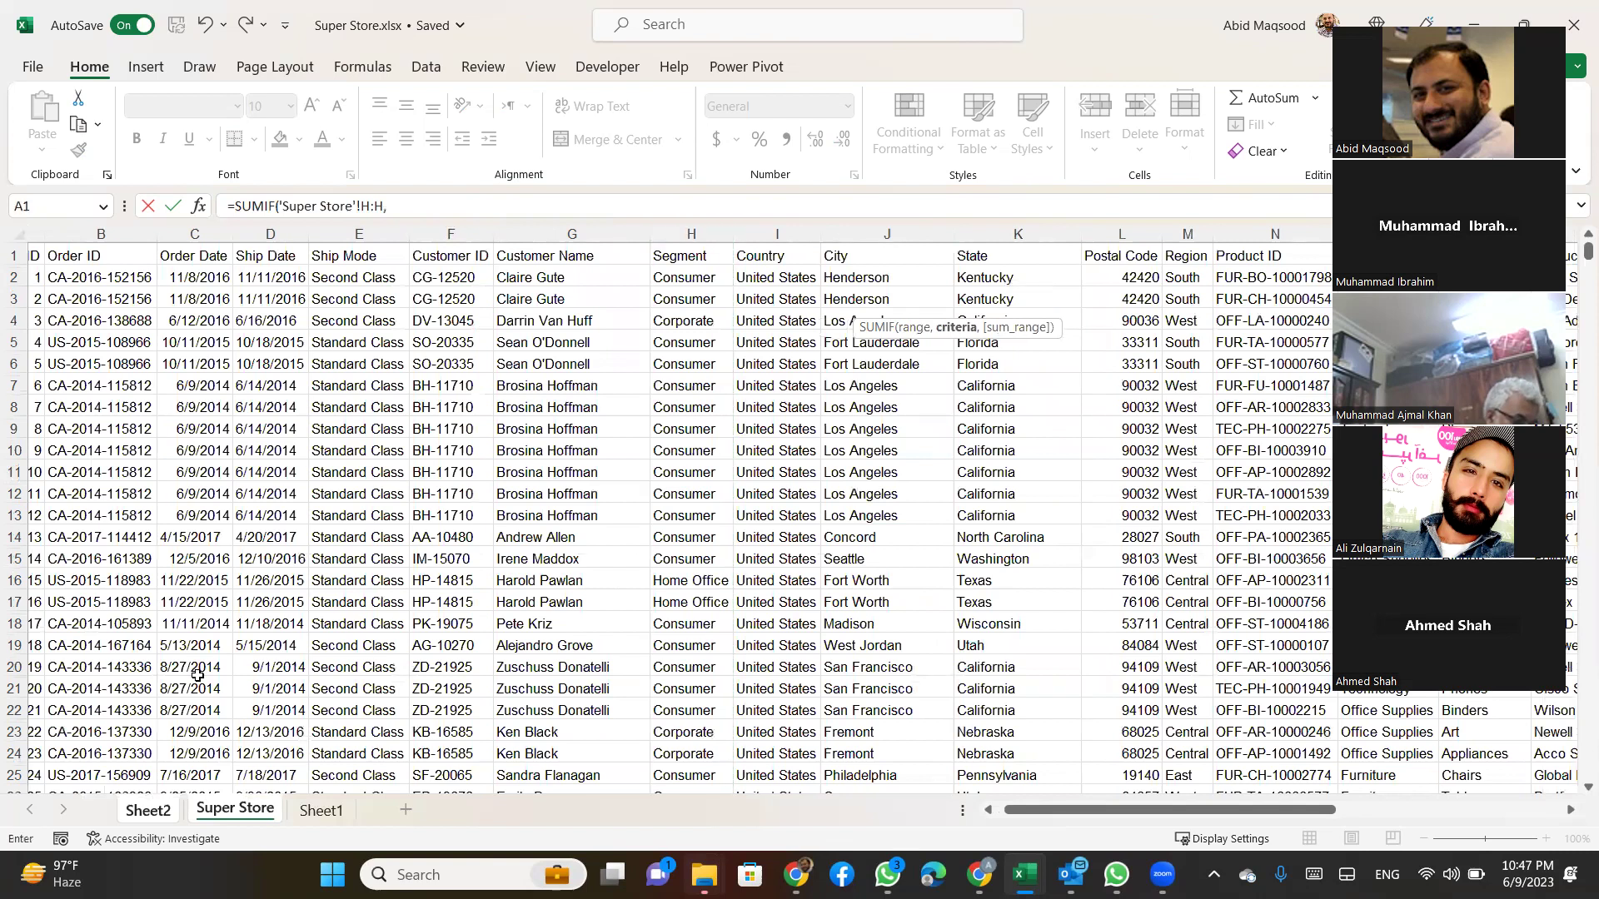
click(149, 810)
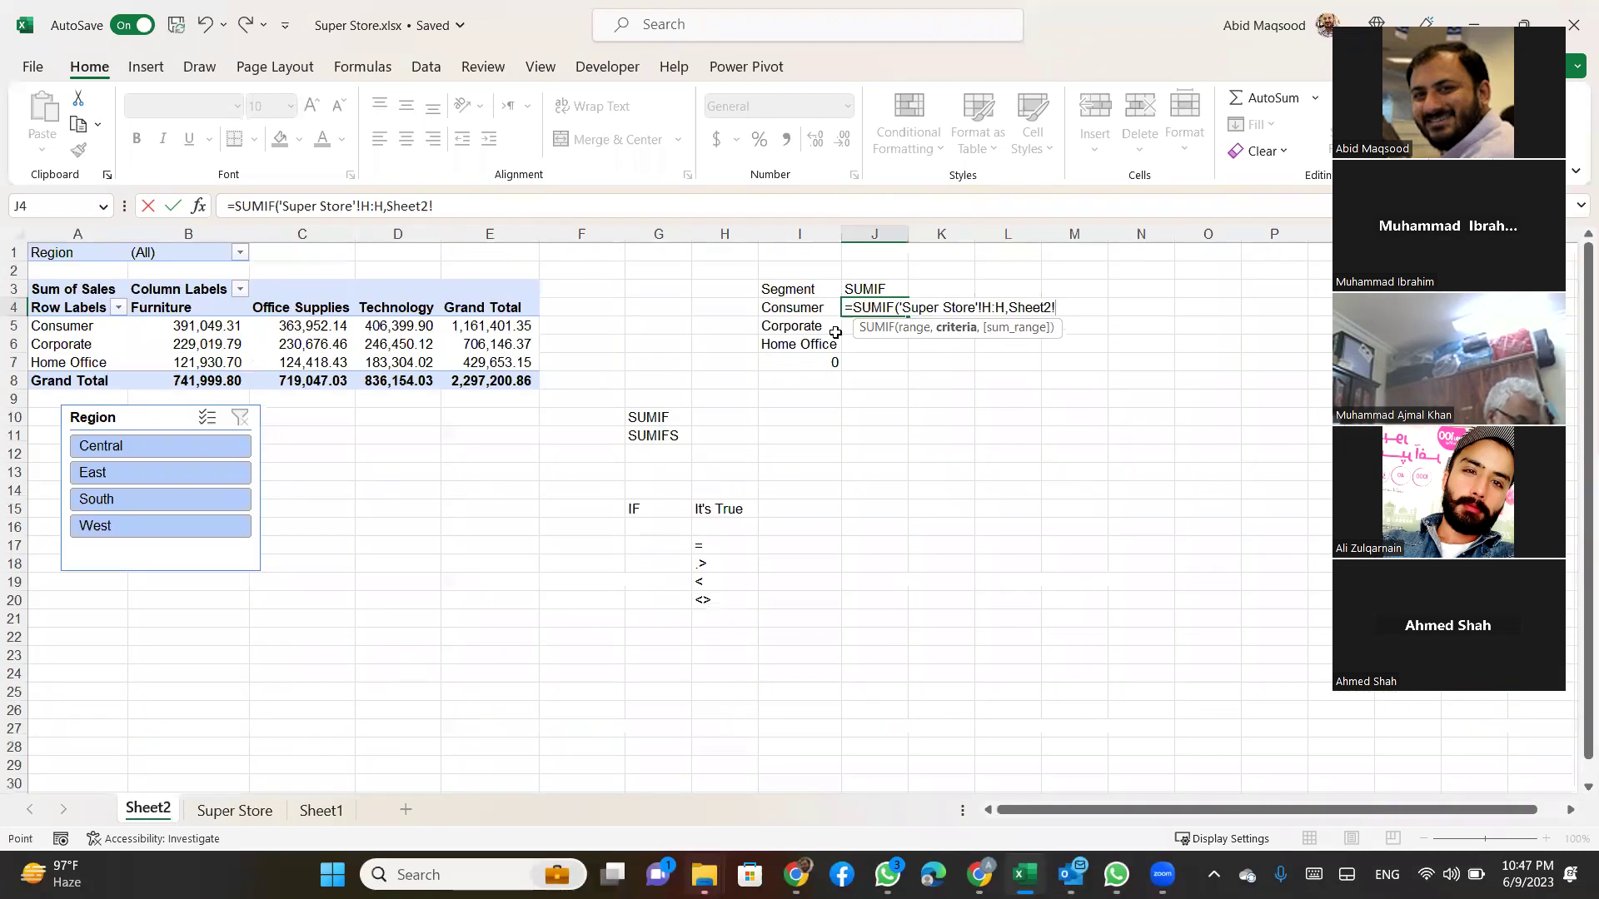
click(797, 307)
text(,)
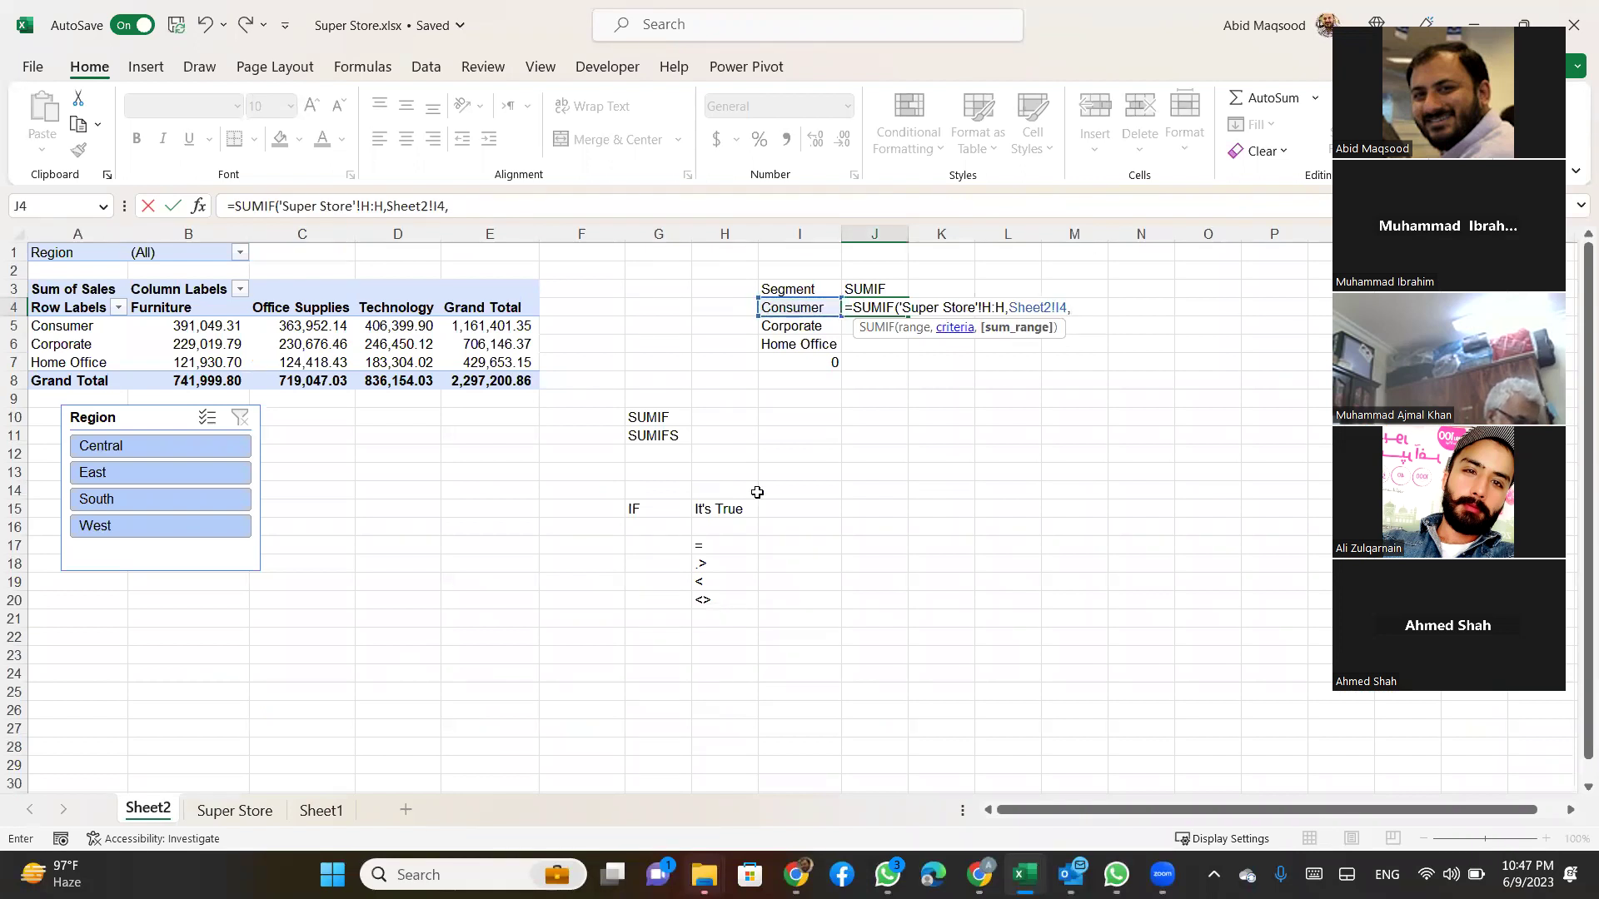
click(250, 812)
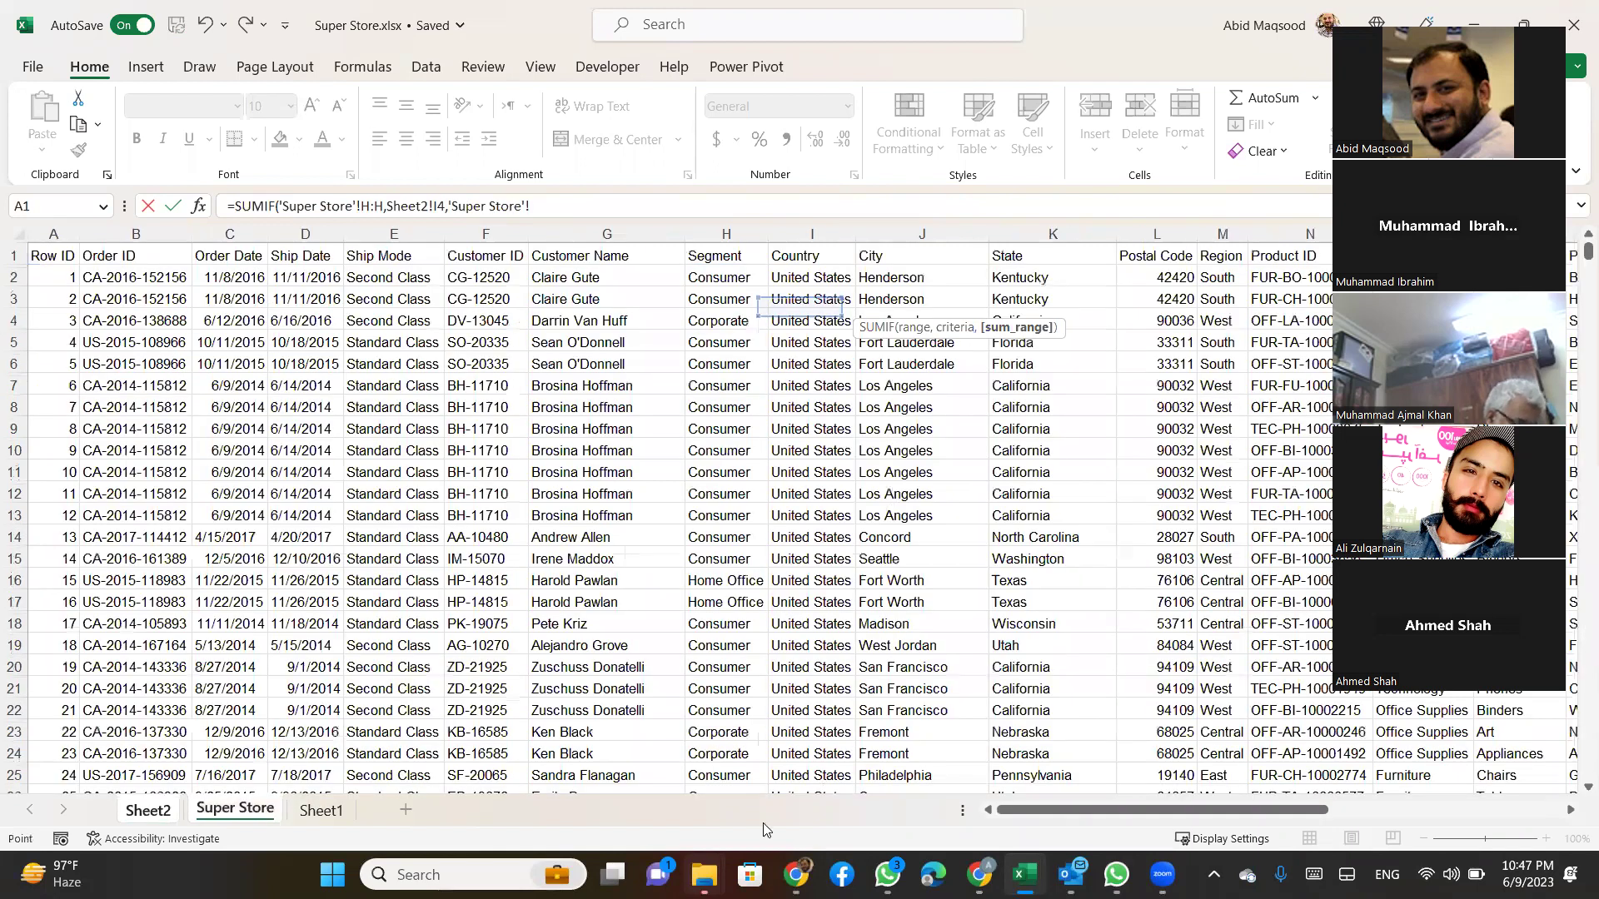
drag(1010, 818, 1244, 814)
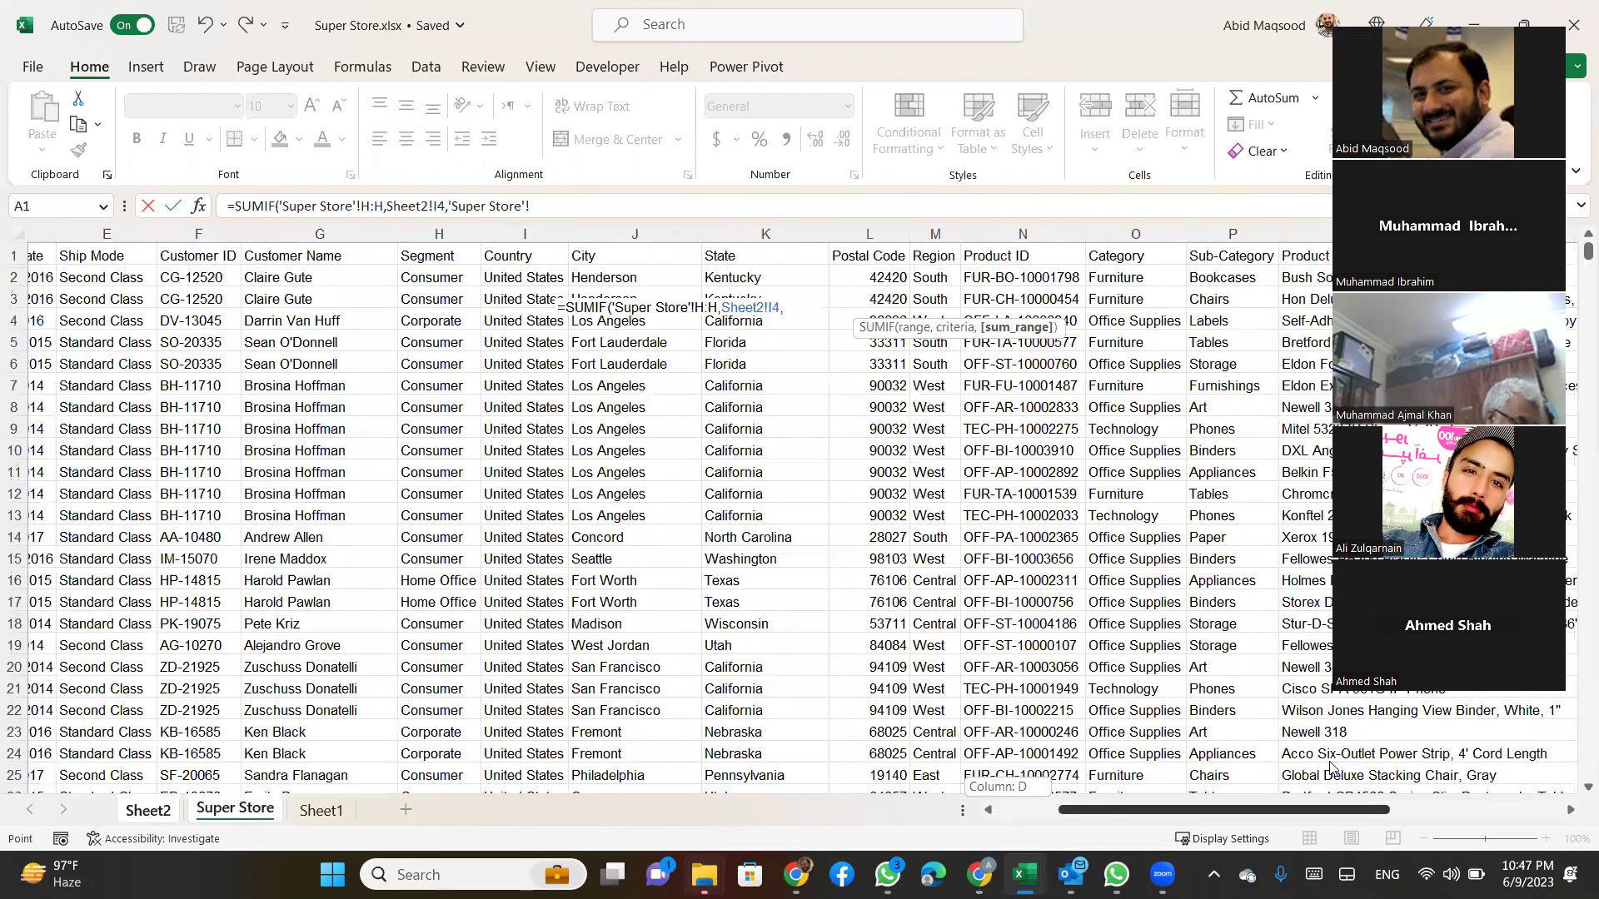
click(1312, 224)
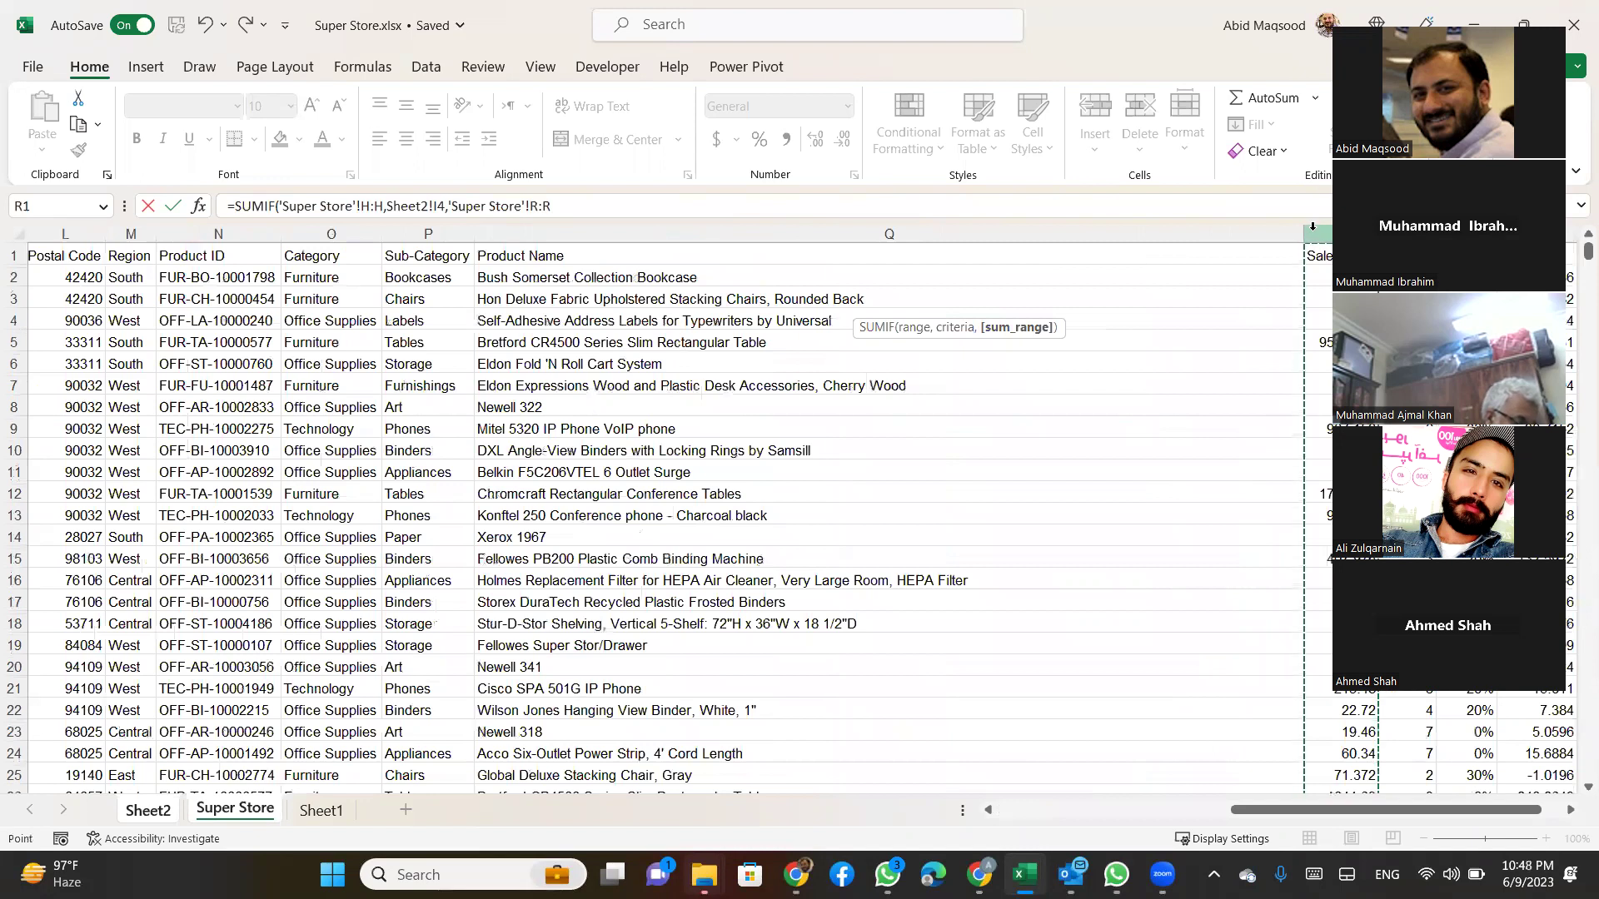
text())
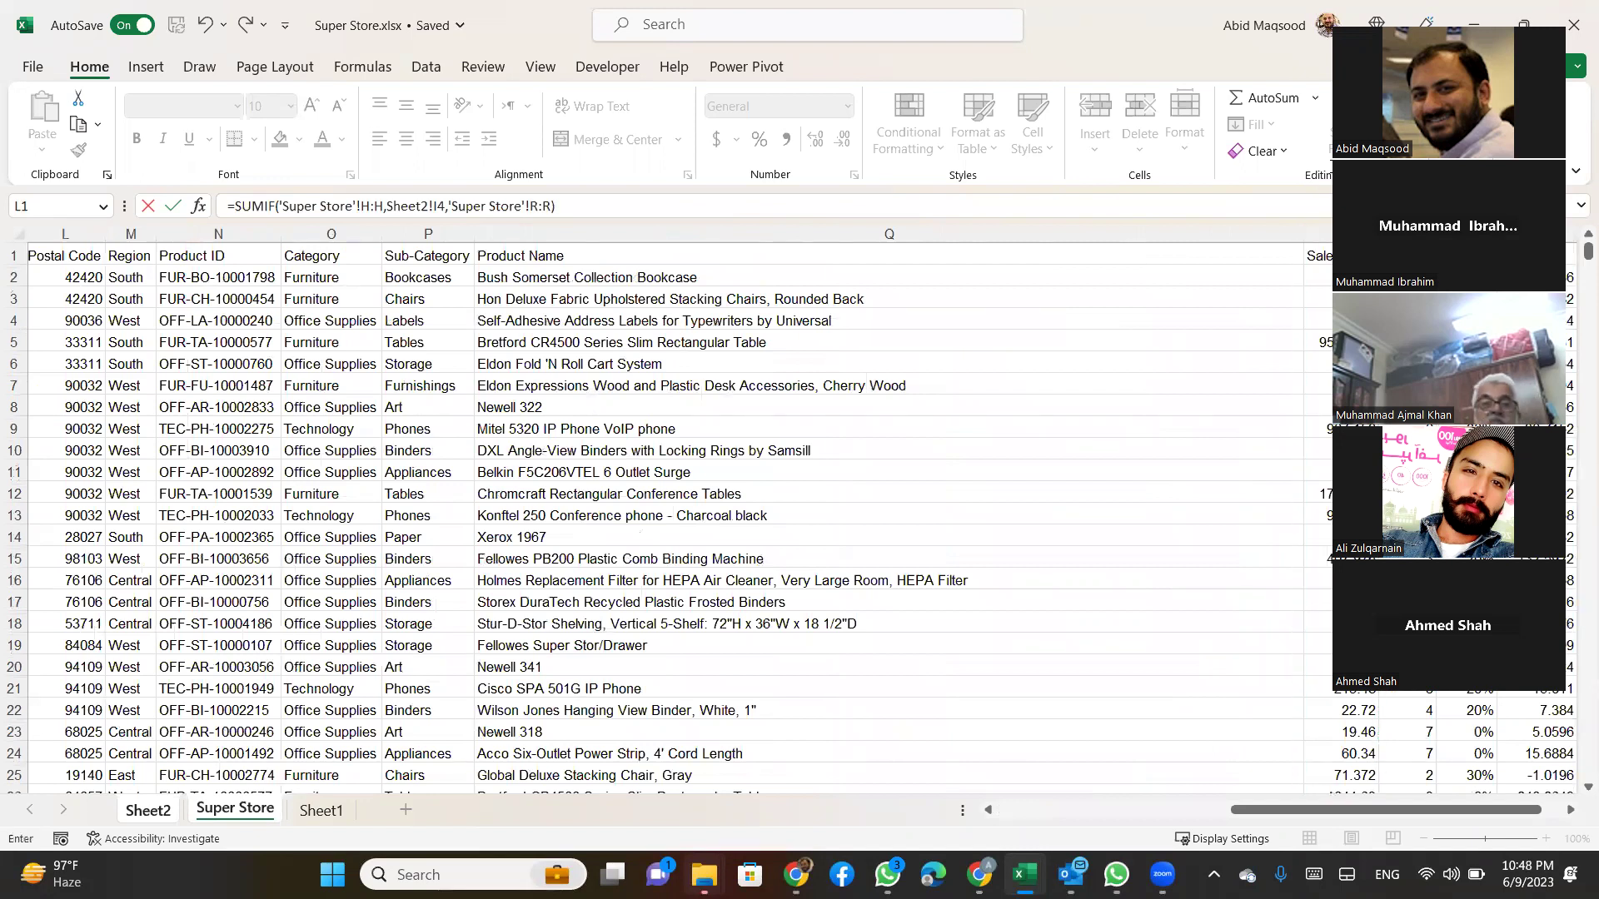
key(Return)
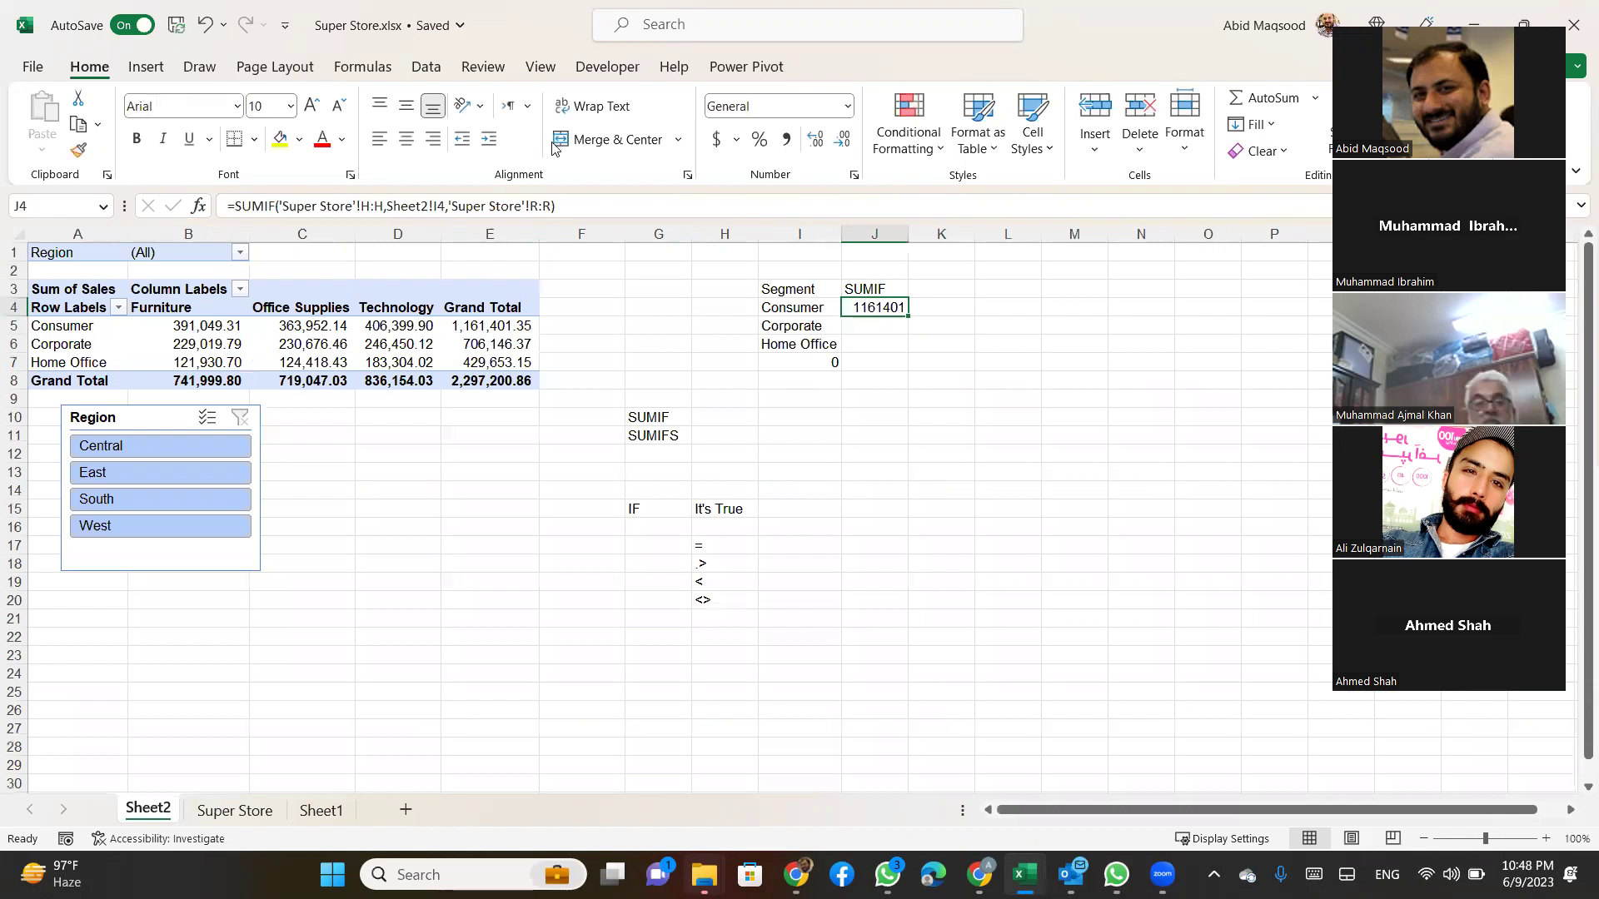
Format J4 as 1,161,401 with no decimals and compare it with the pivot's Consumer total
click(786, 140)
click(843, 140)
click(843, 140)
click(516, 327)
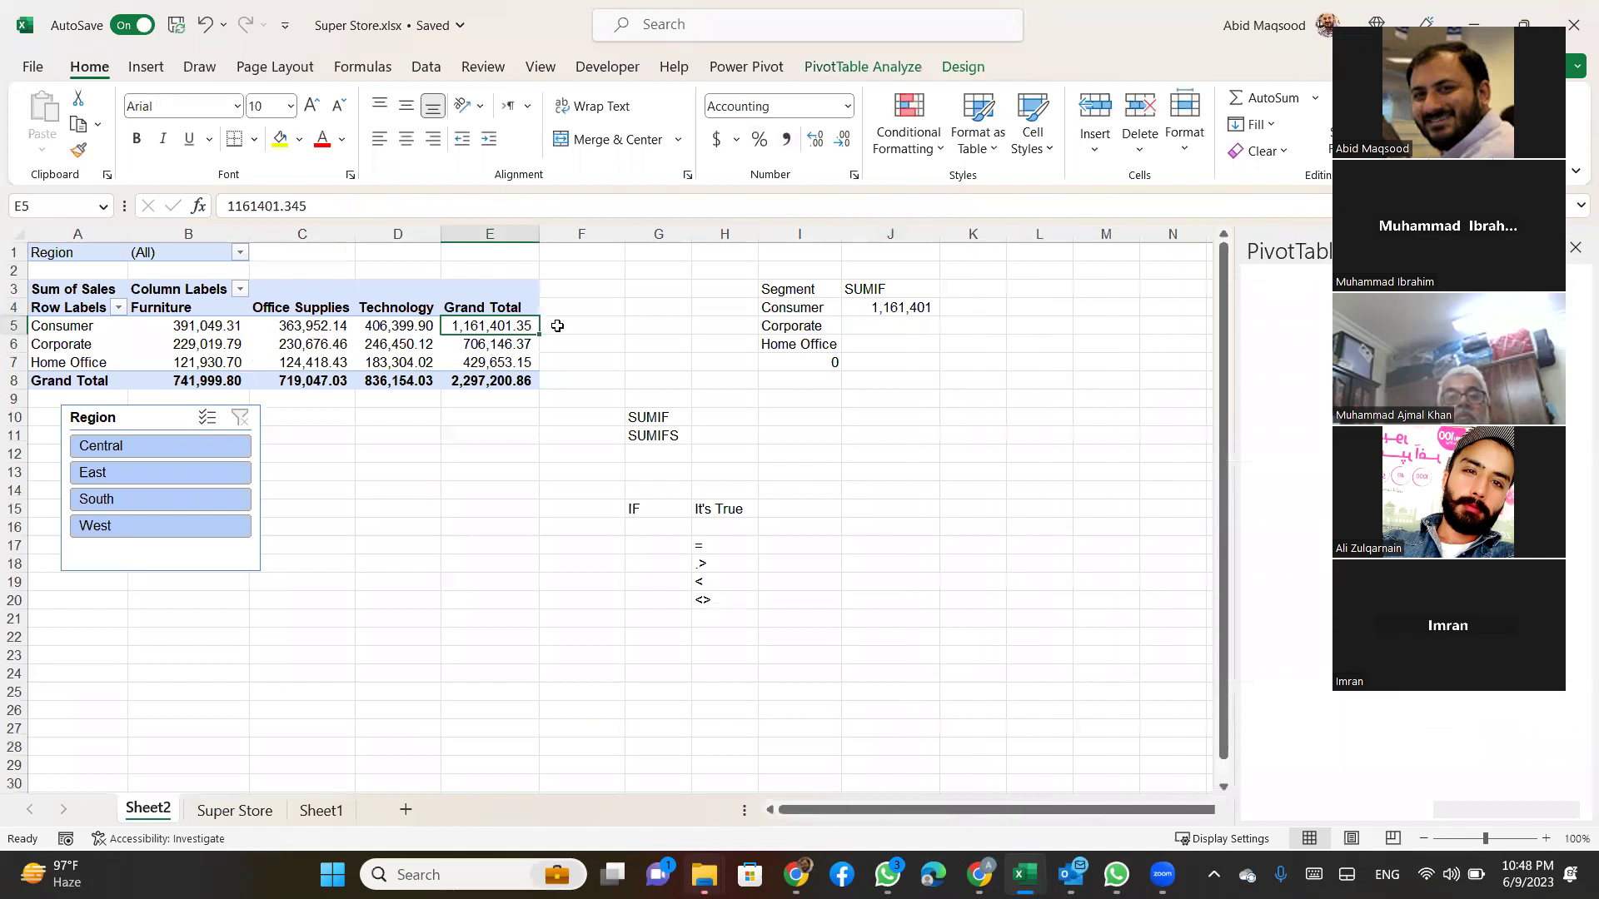
double_click(894, 307)
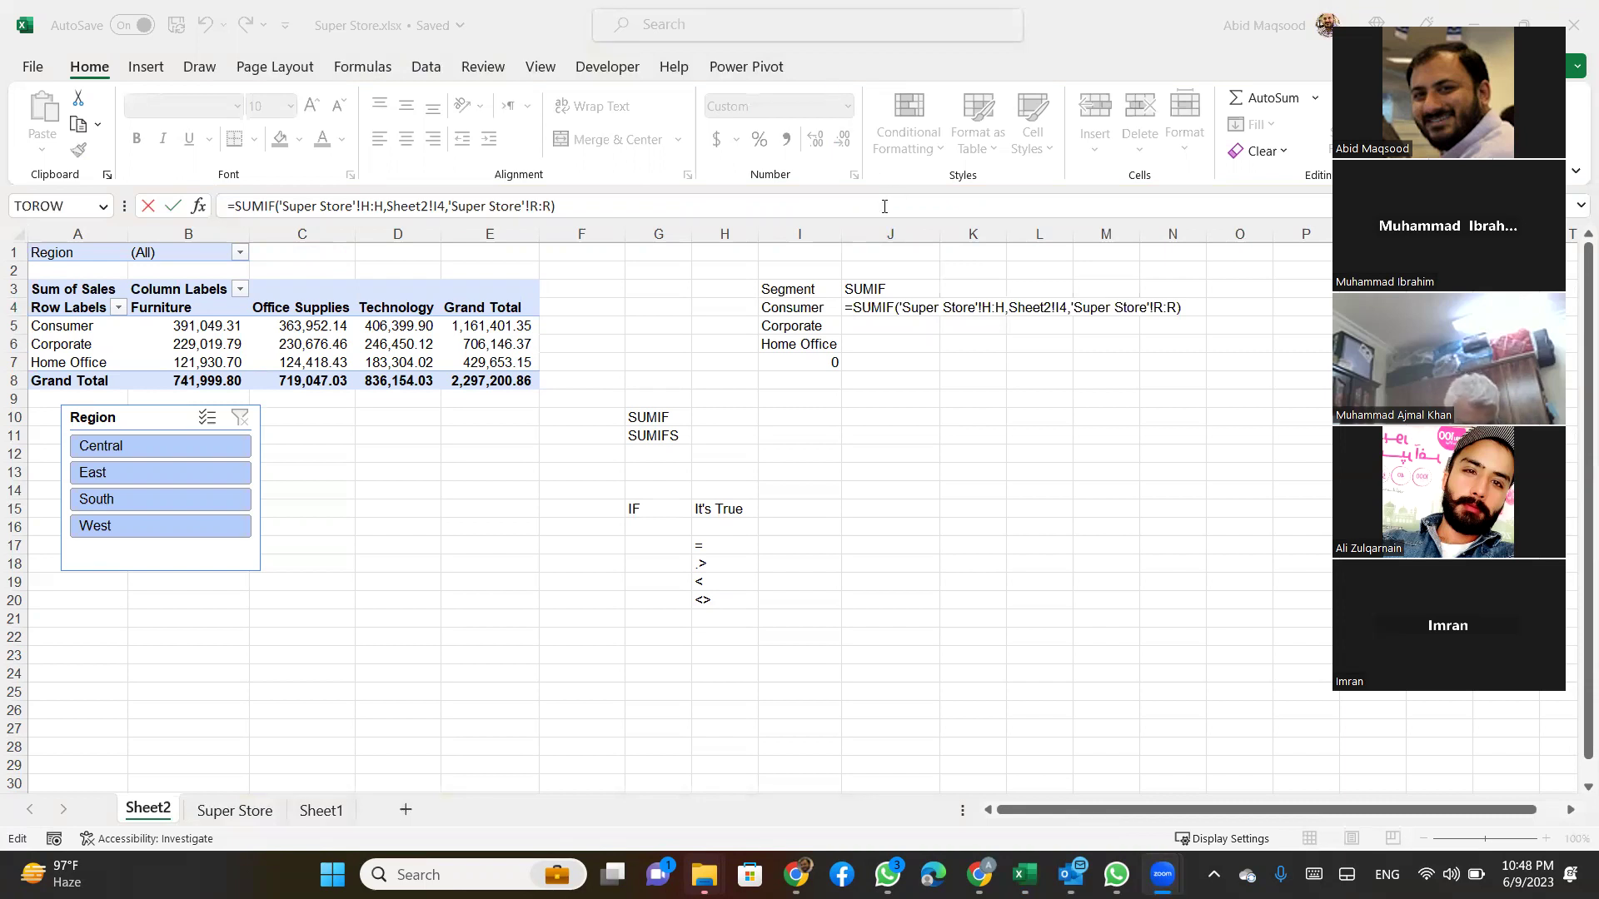
click(883, 310)
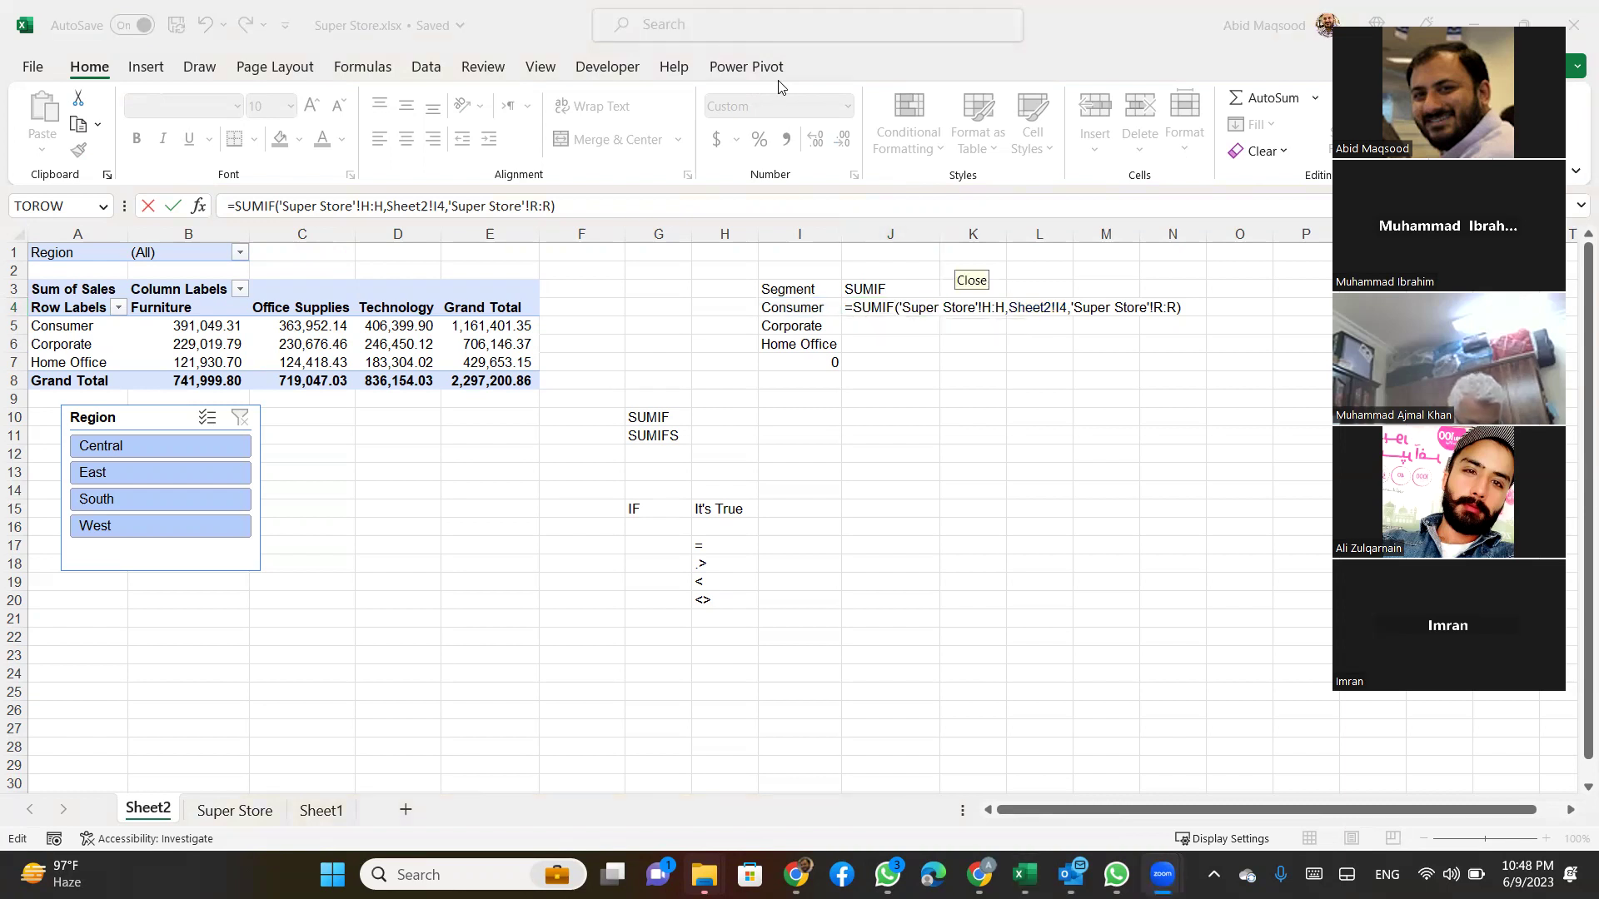
click(717, 598)
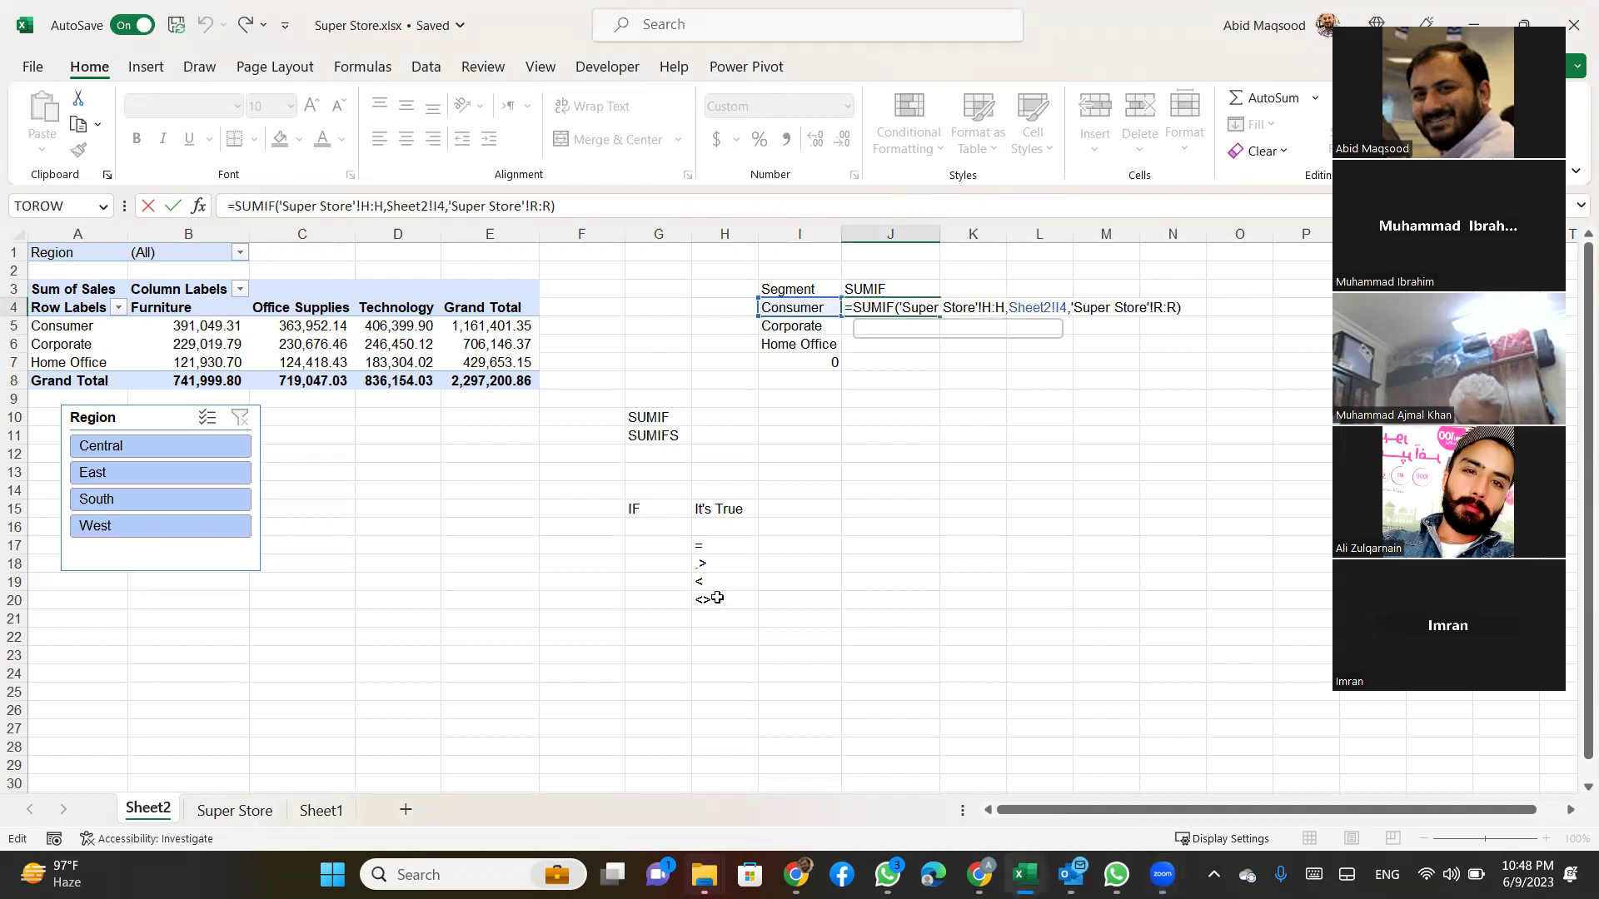
click(717, 598)
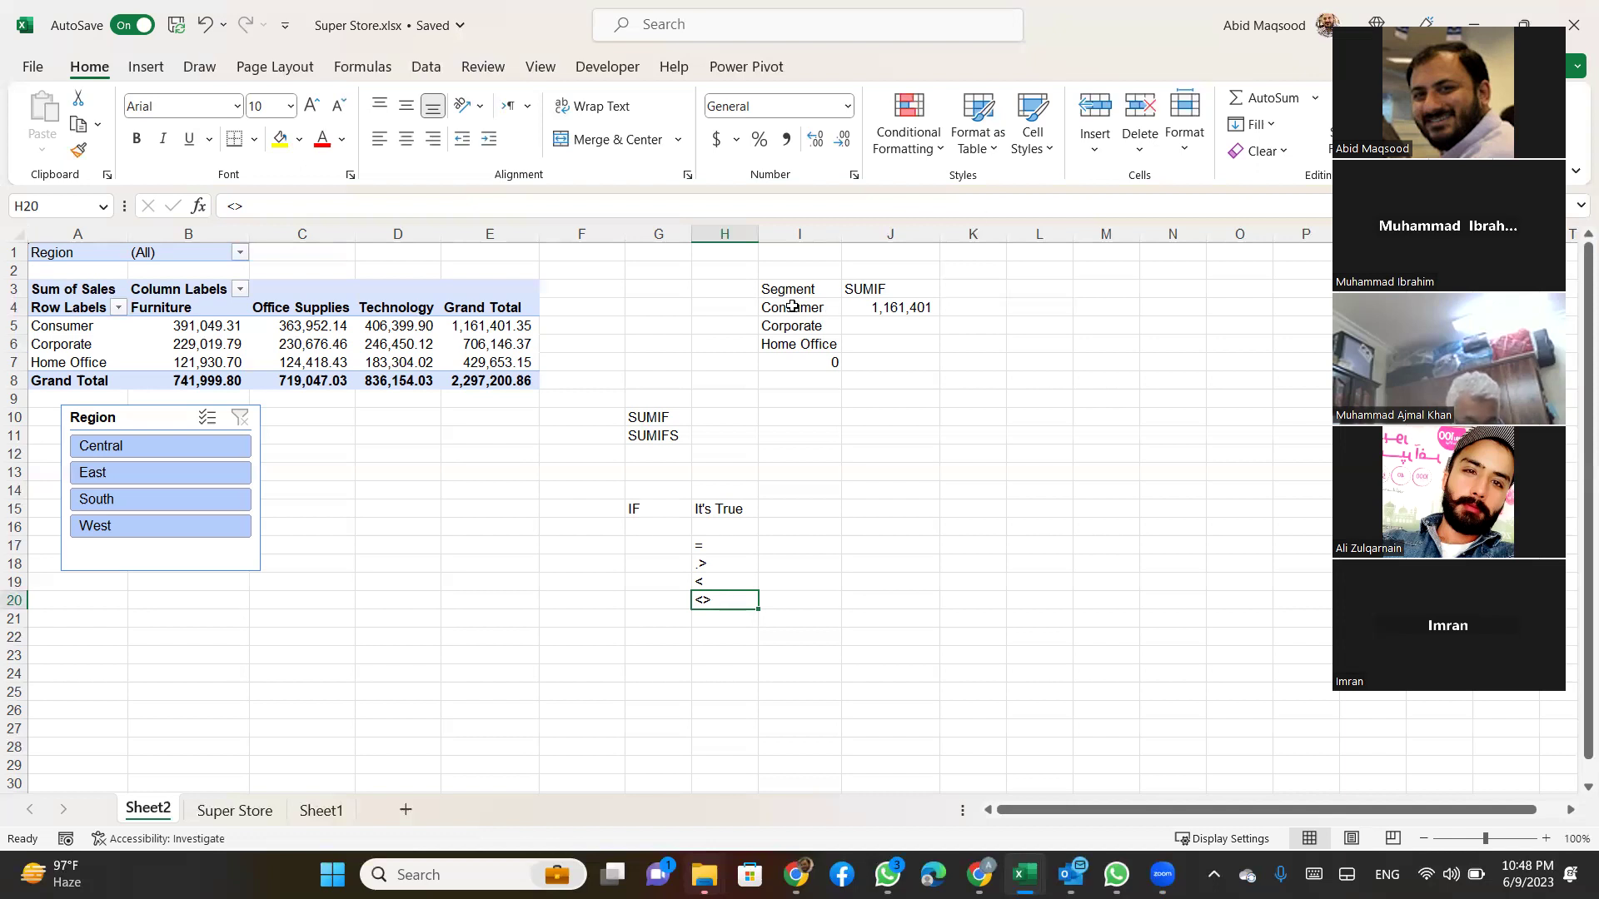
click(878, 306)
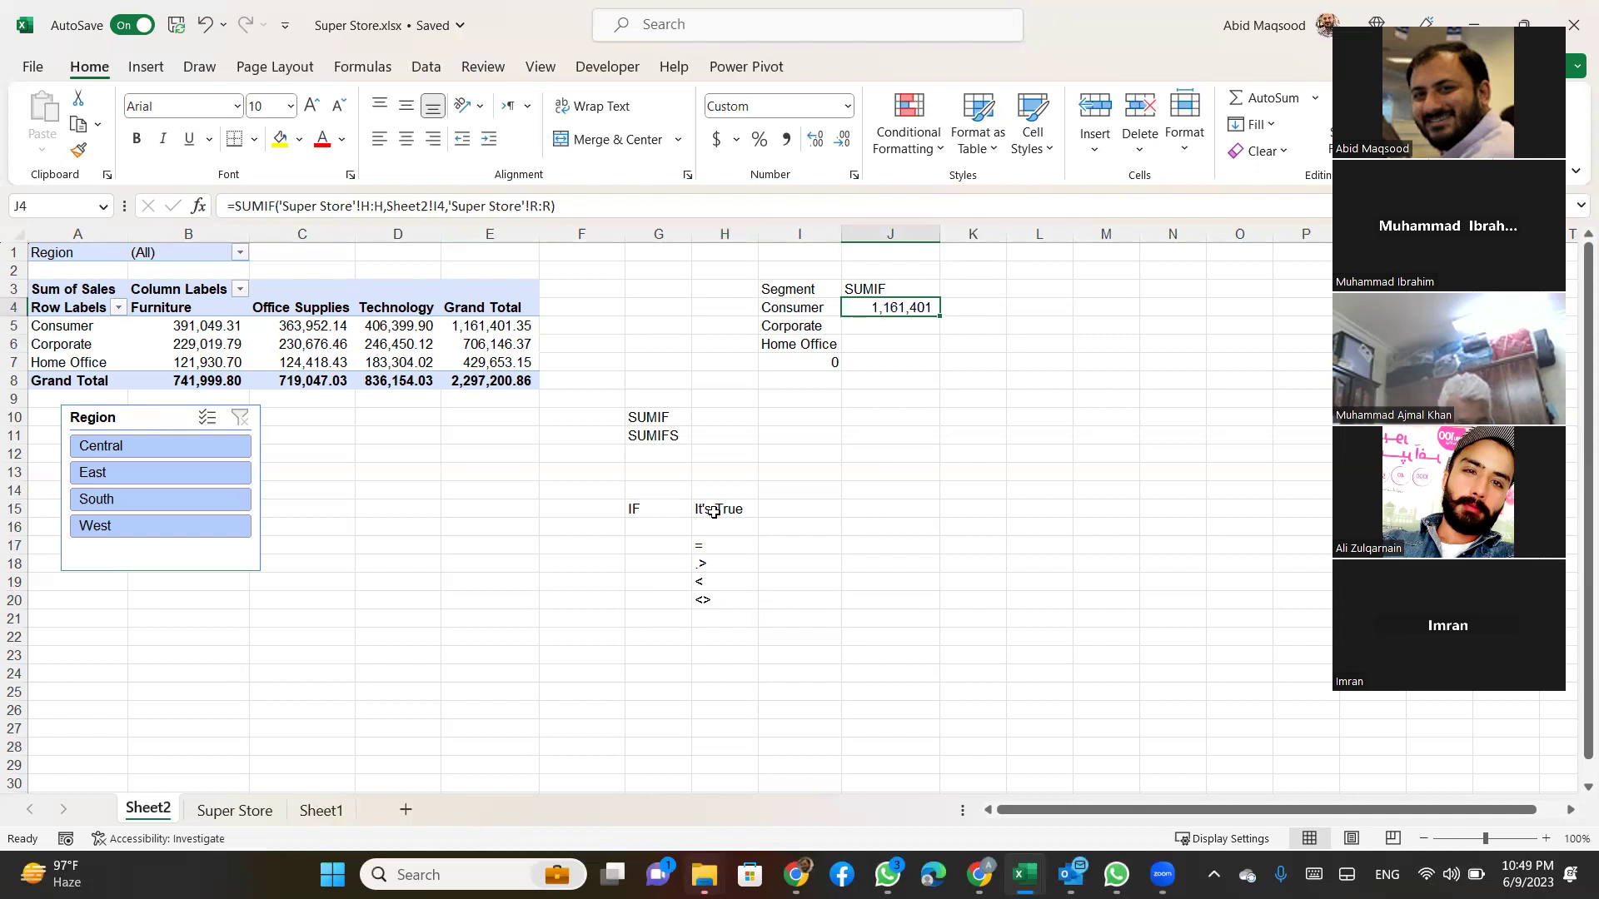
Type the label 'Not Equal to' in G20 beside the <> operator
click(701, 595)
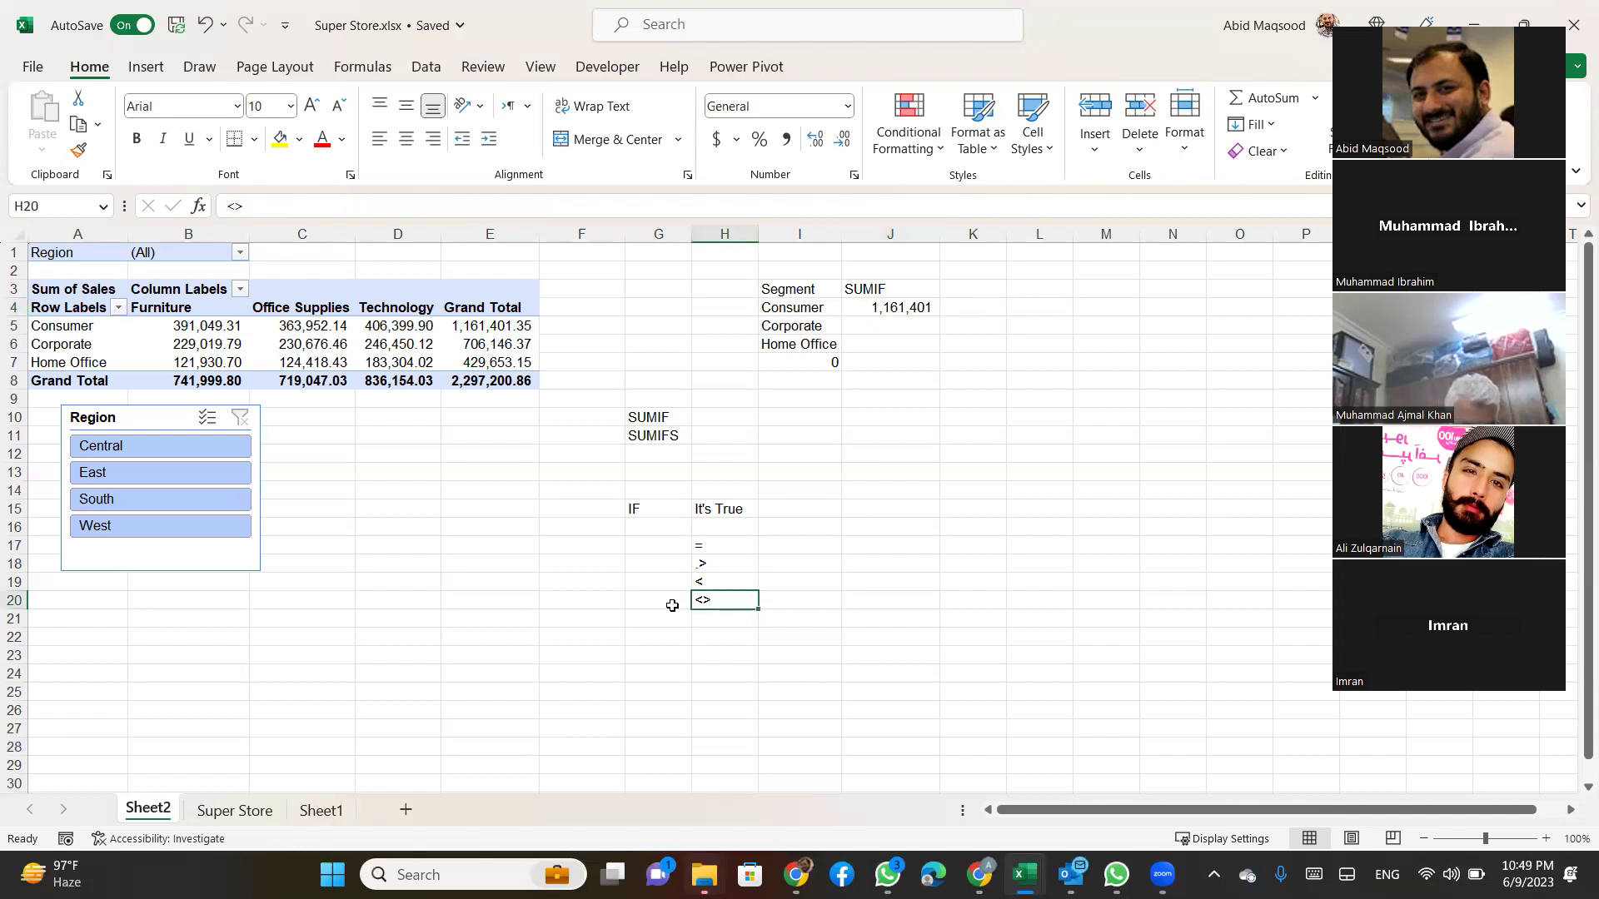
click(666, 603)
text(Not )
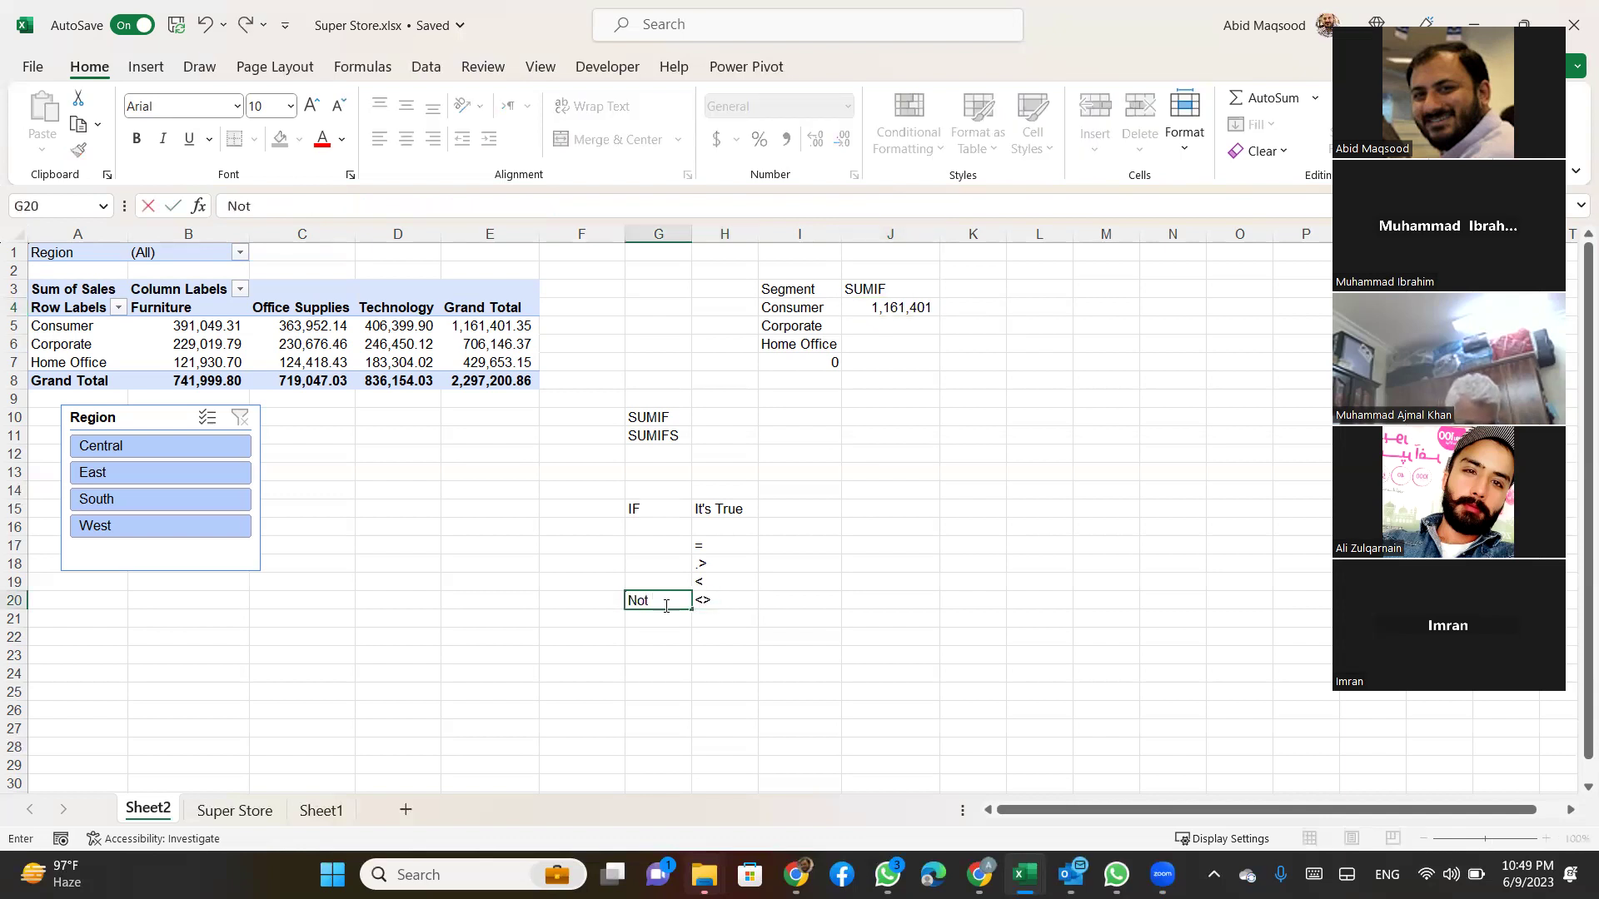
text(Equal to)
key(Return)
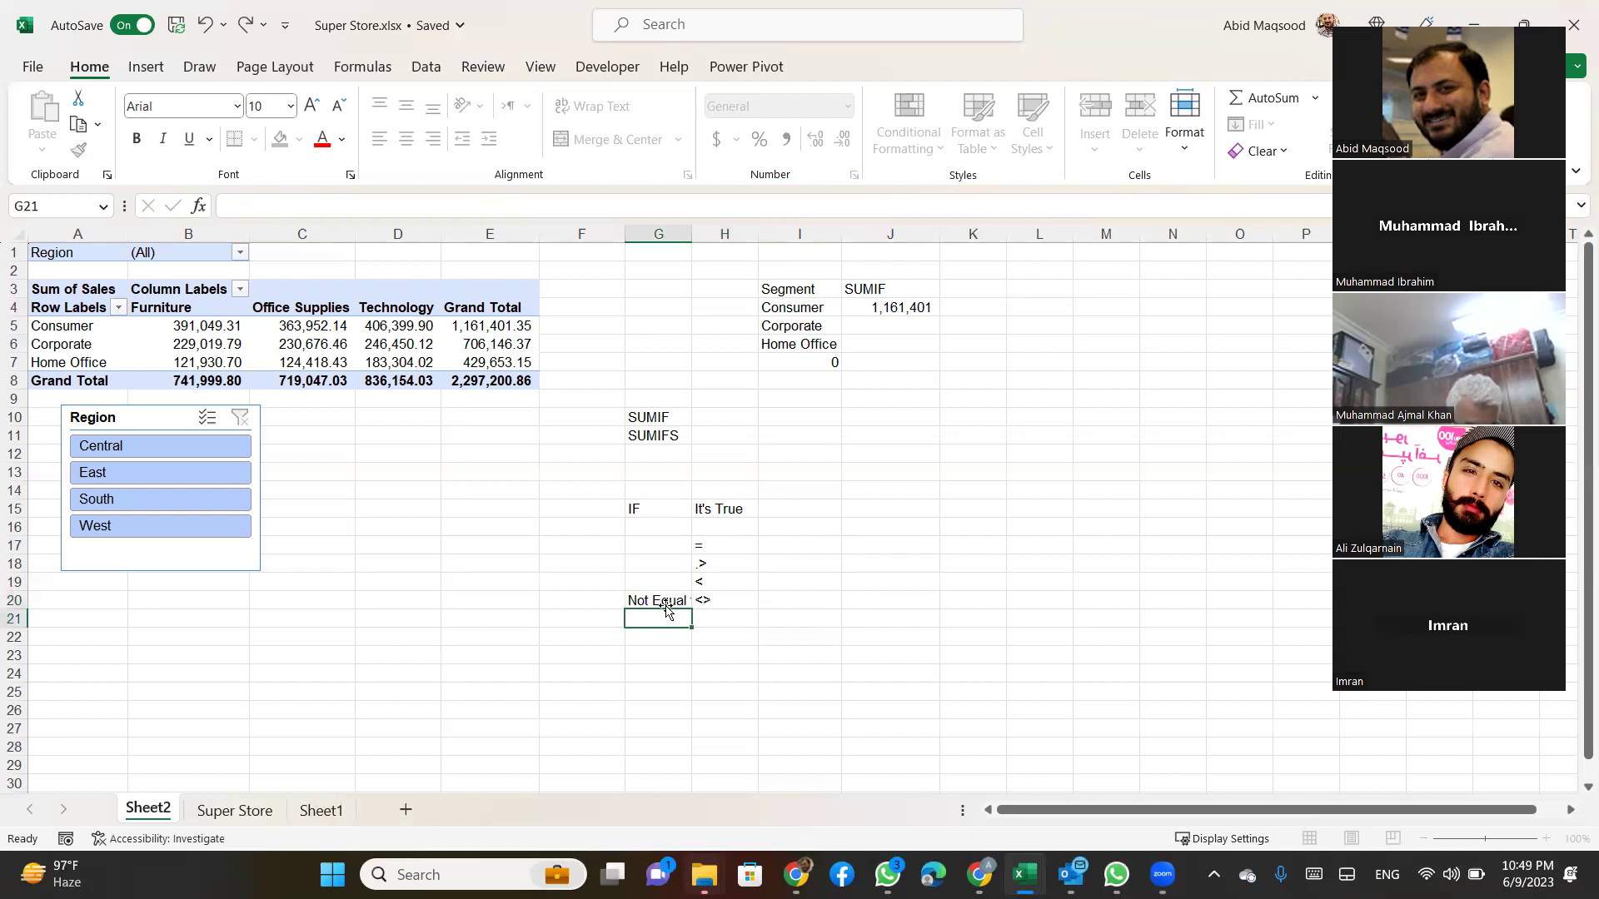
Autofit column G to fit the label, then select the = and <> operator cells
key(Up)
key(Up)
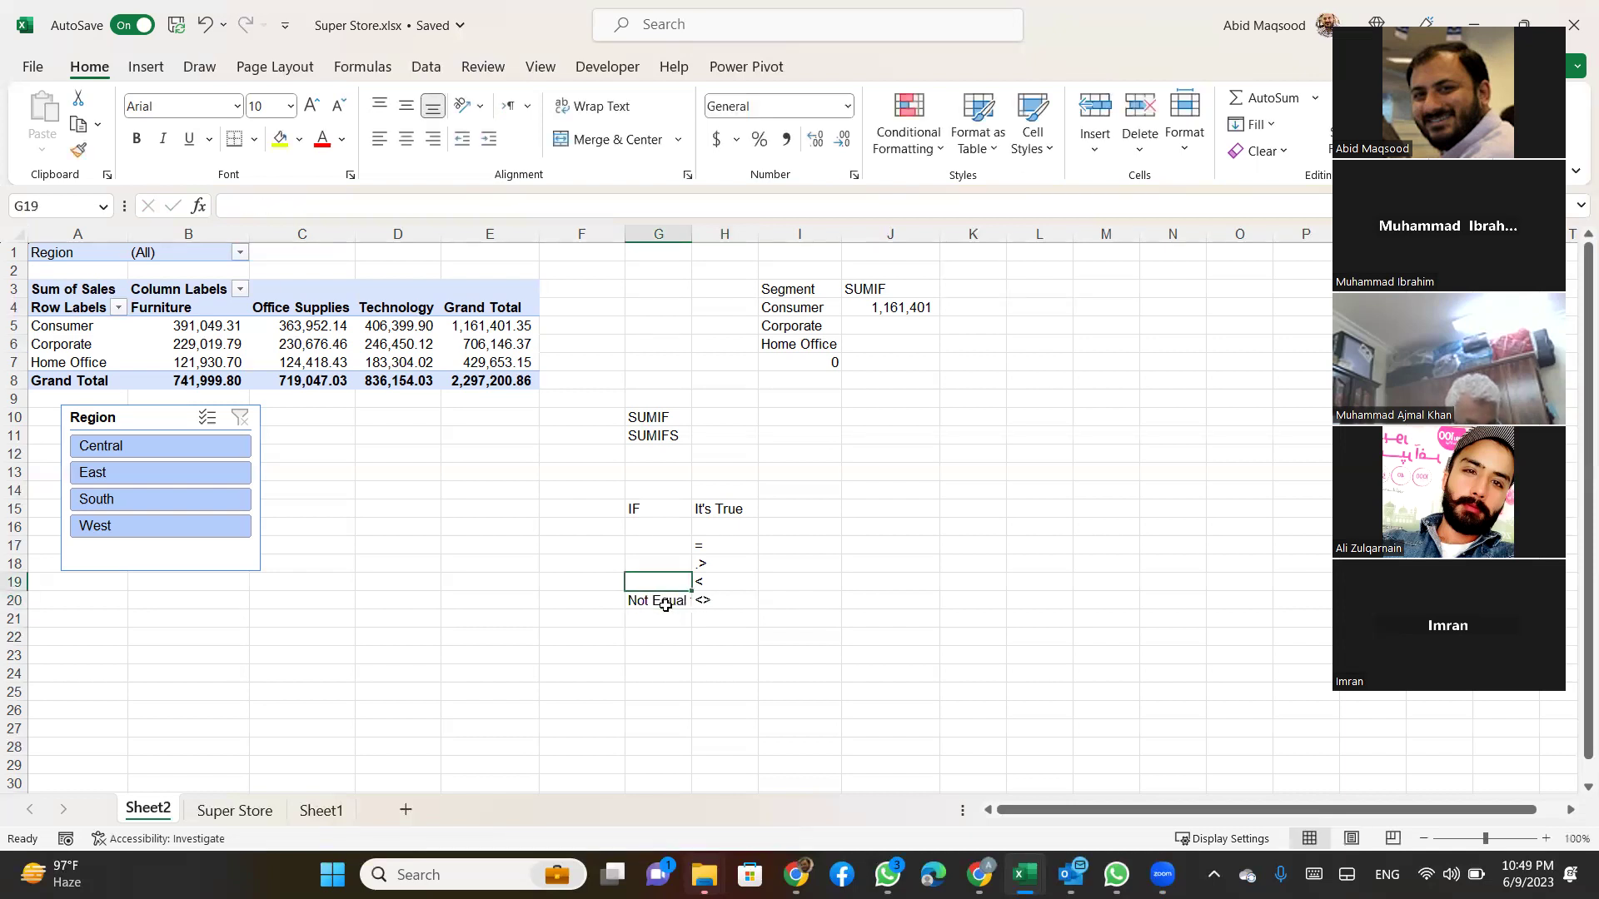
double_click(691, 234)
key(Up)
key(Up)
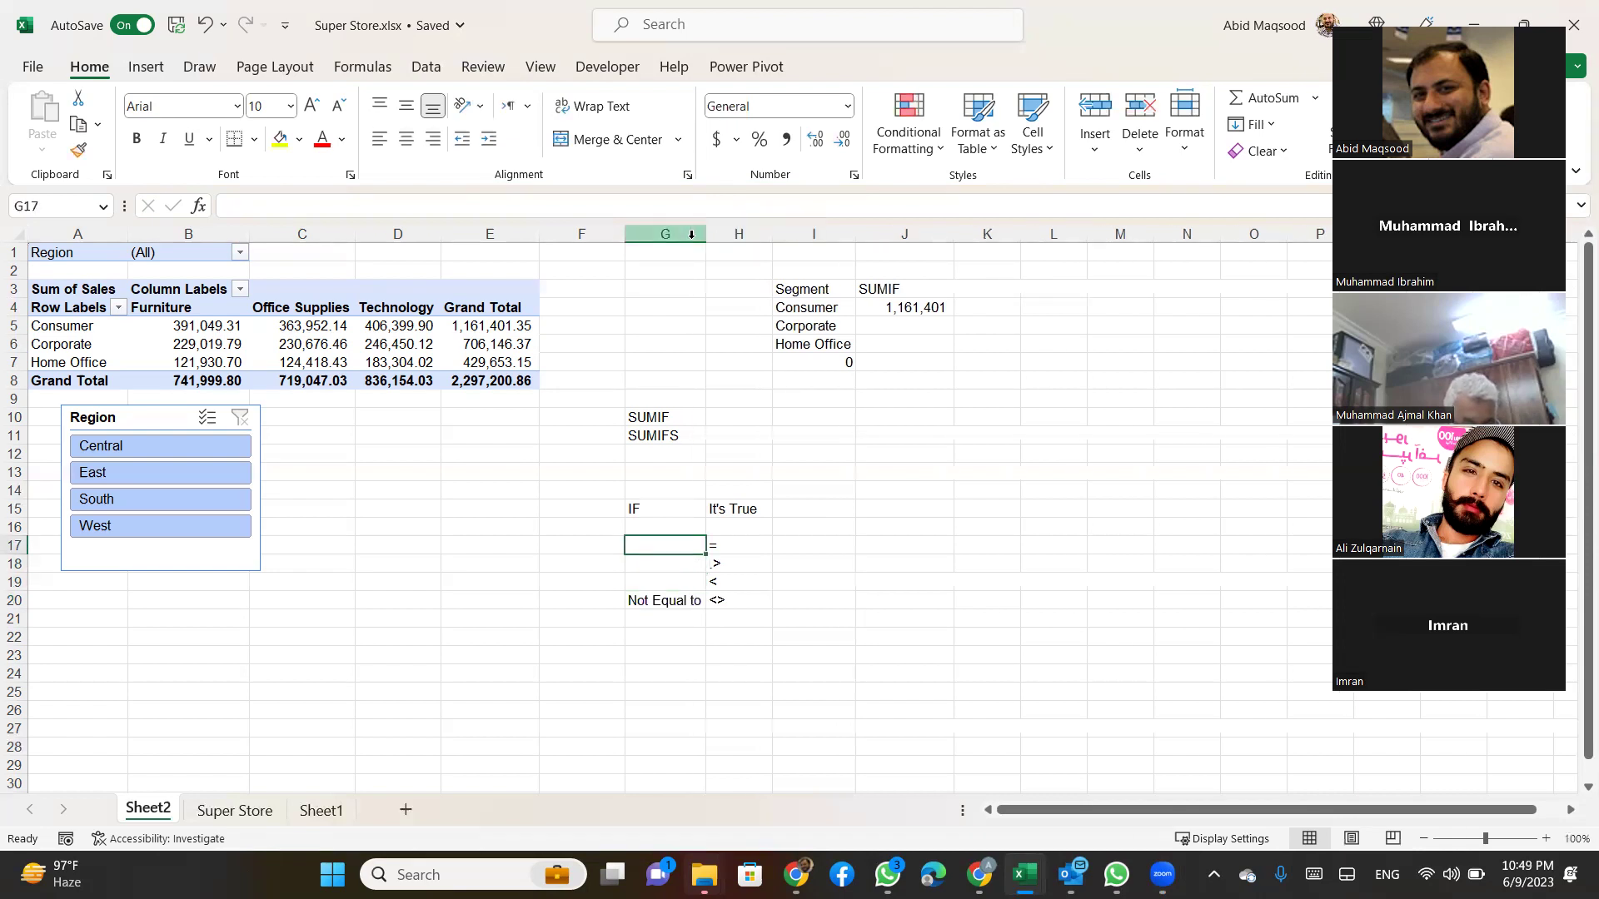
key(Down)
key(Down)
key(Down)
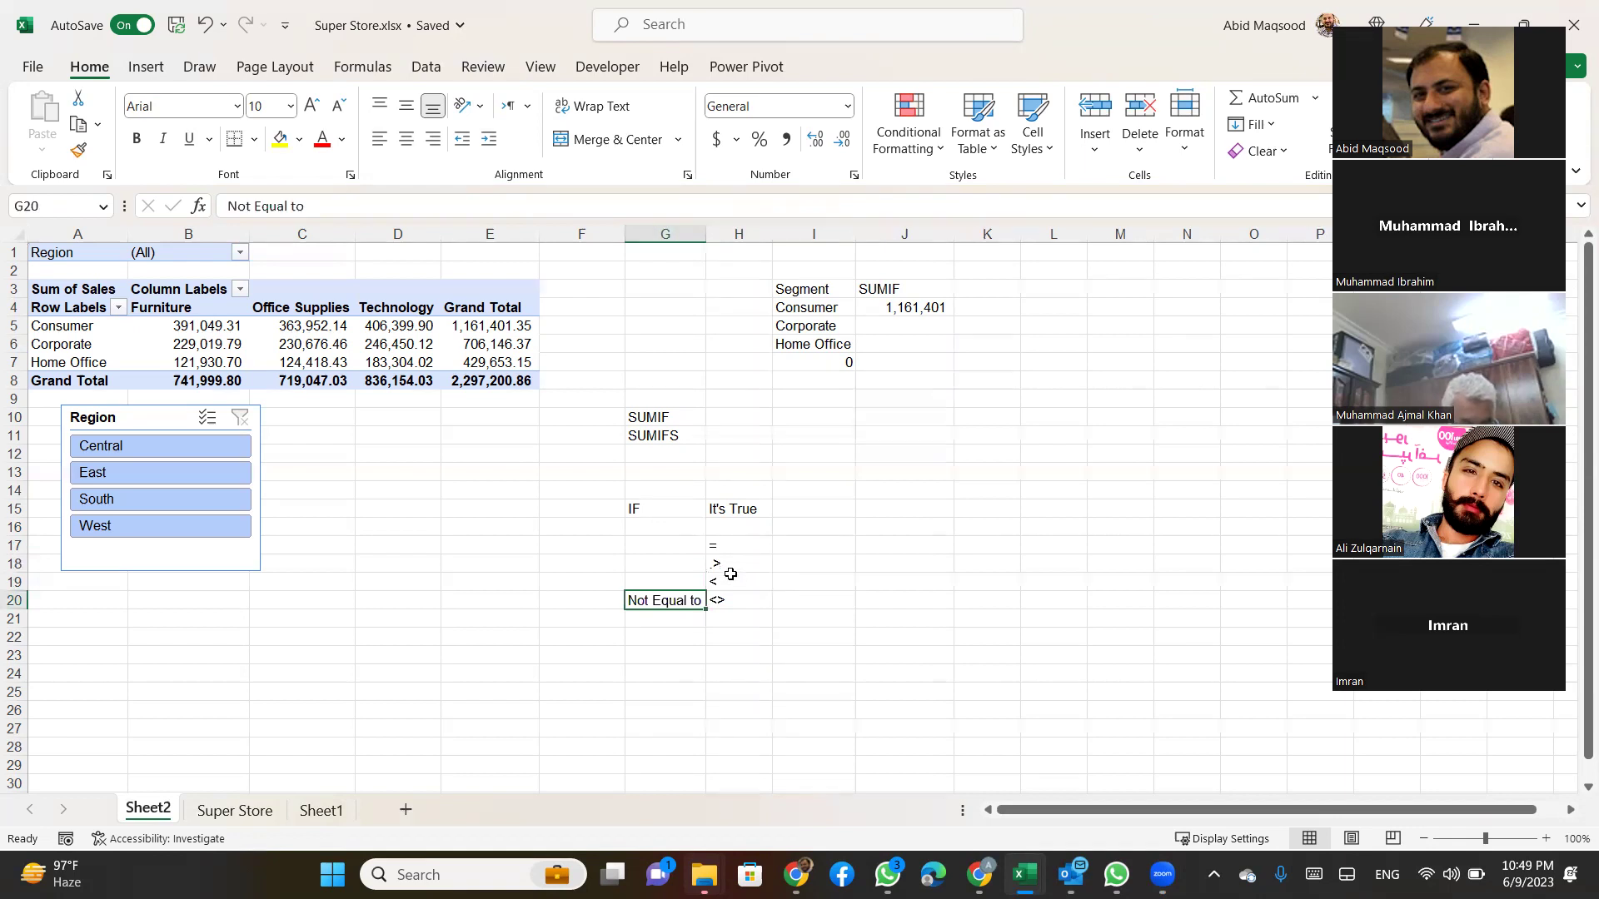
click(733, 546)
ctrl+click(733, 599)
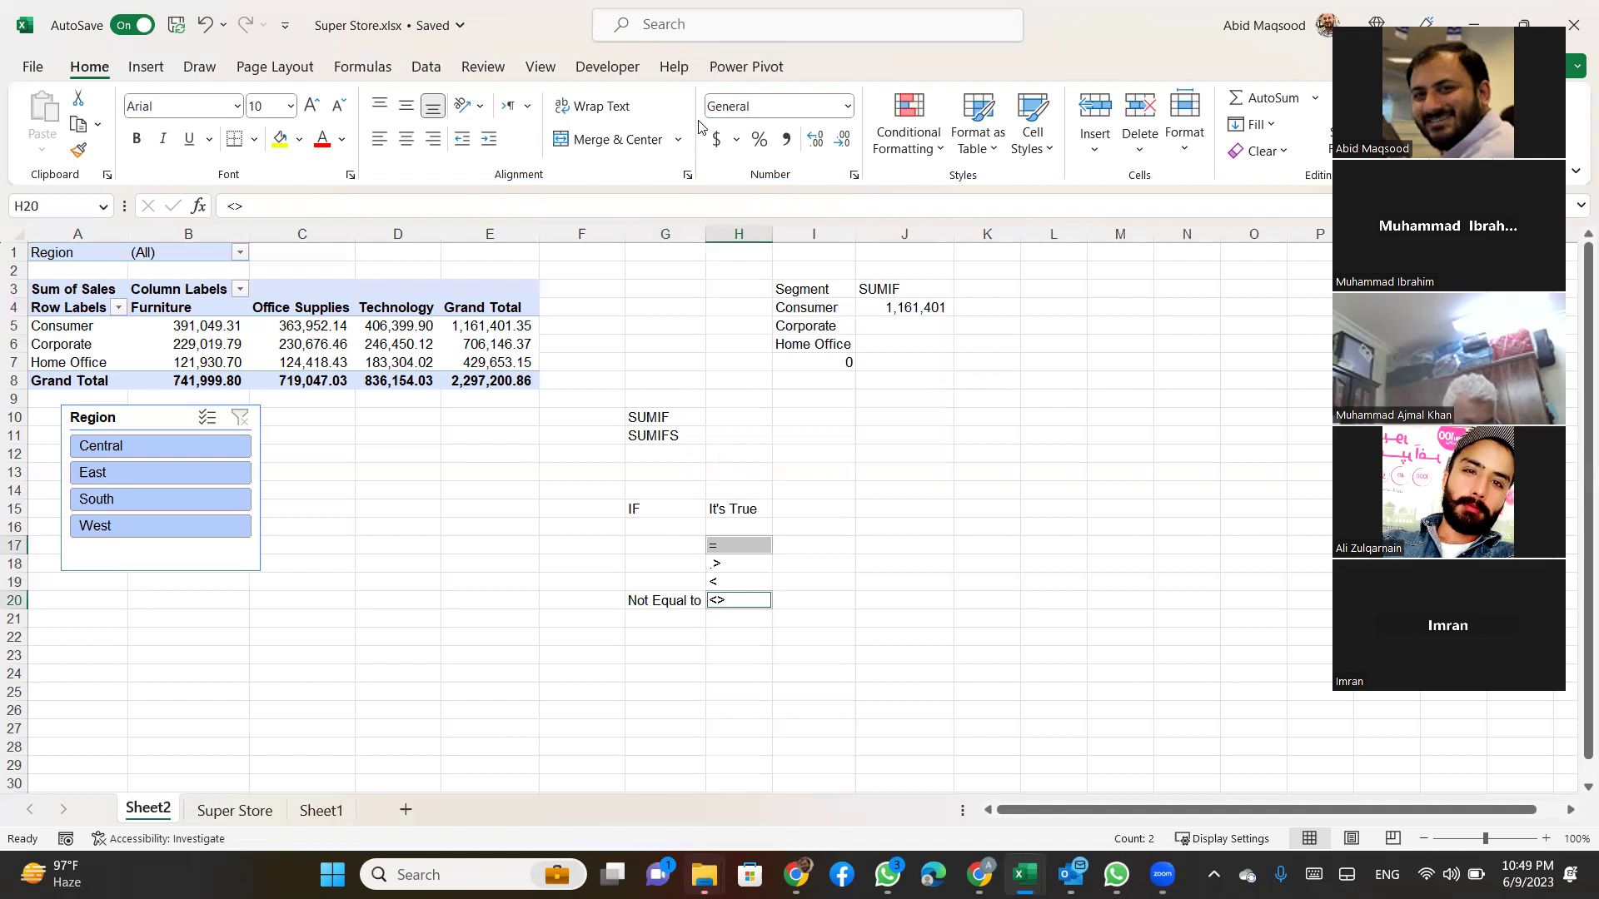
click(902, 309)
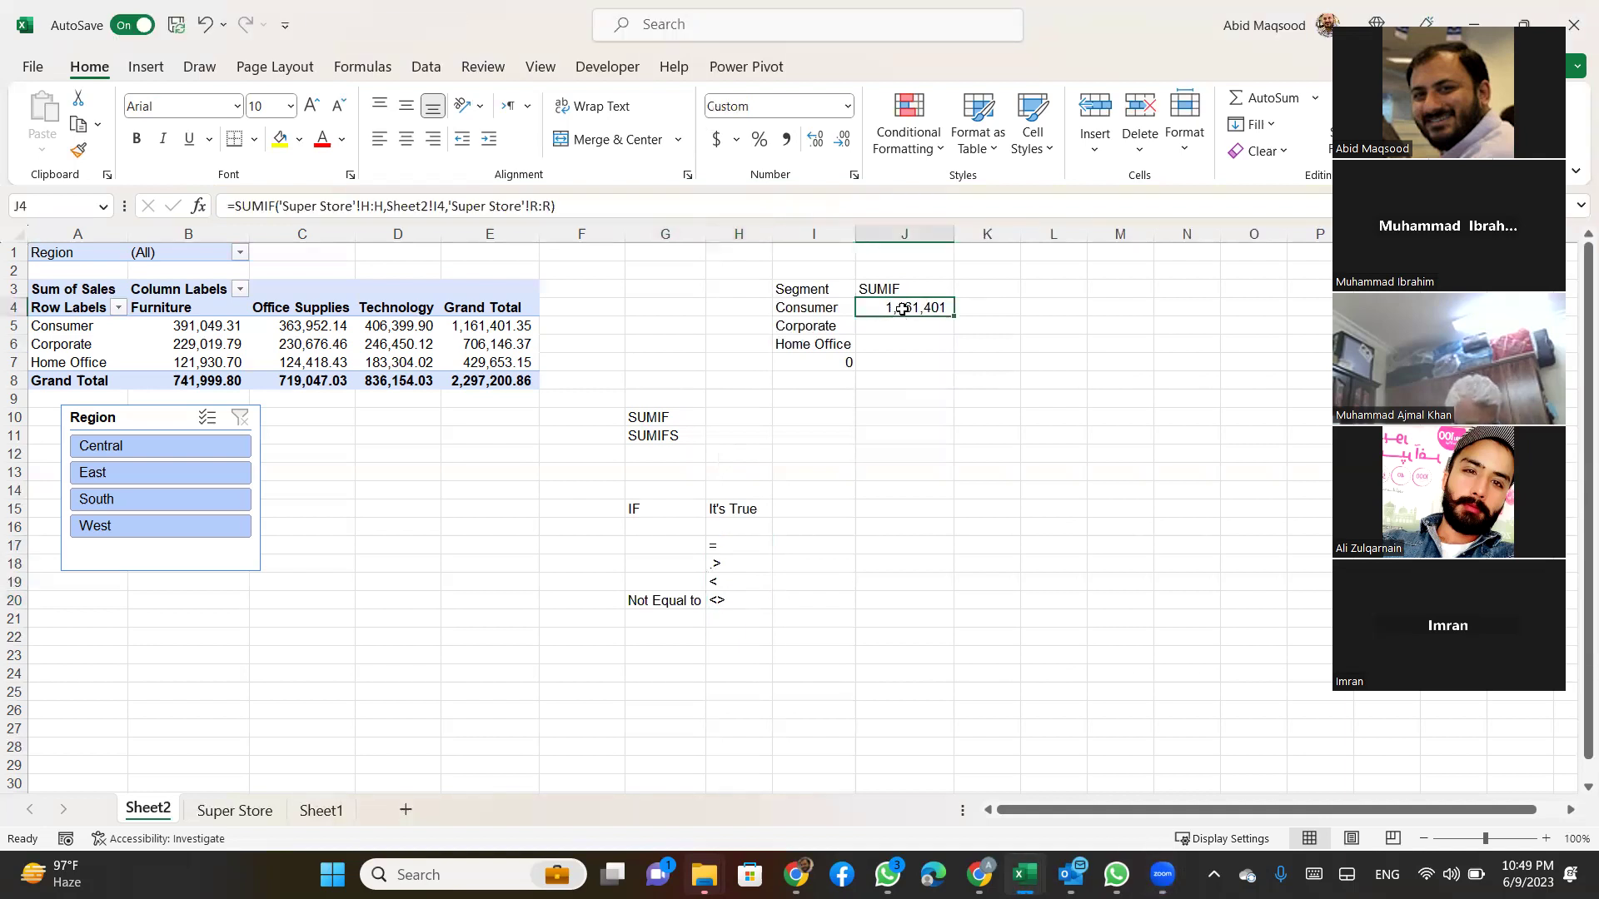
double_click(902, 309)
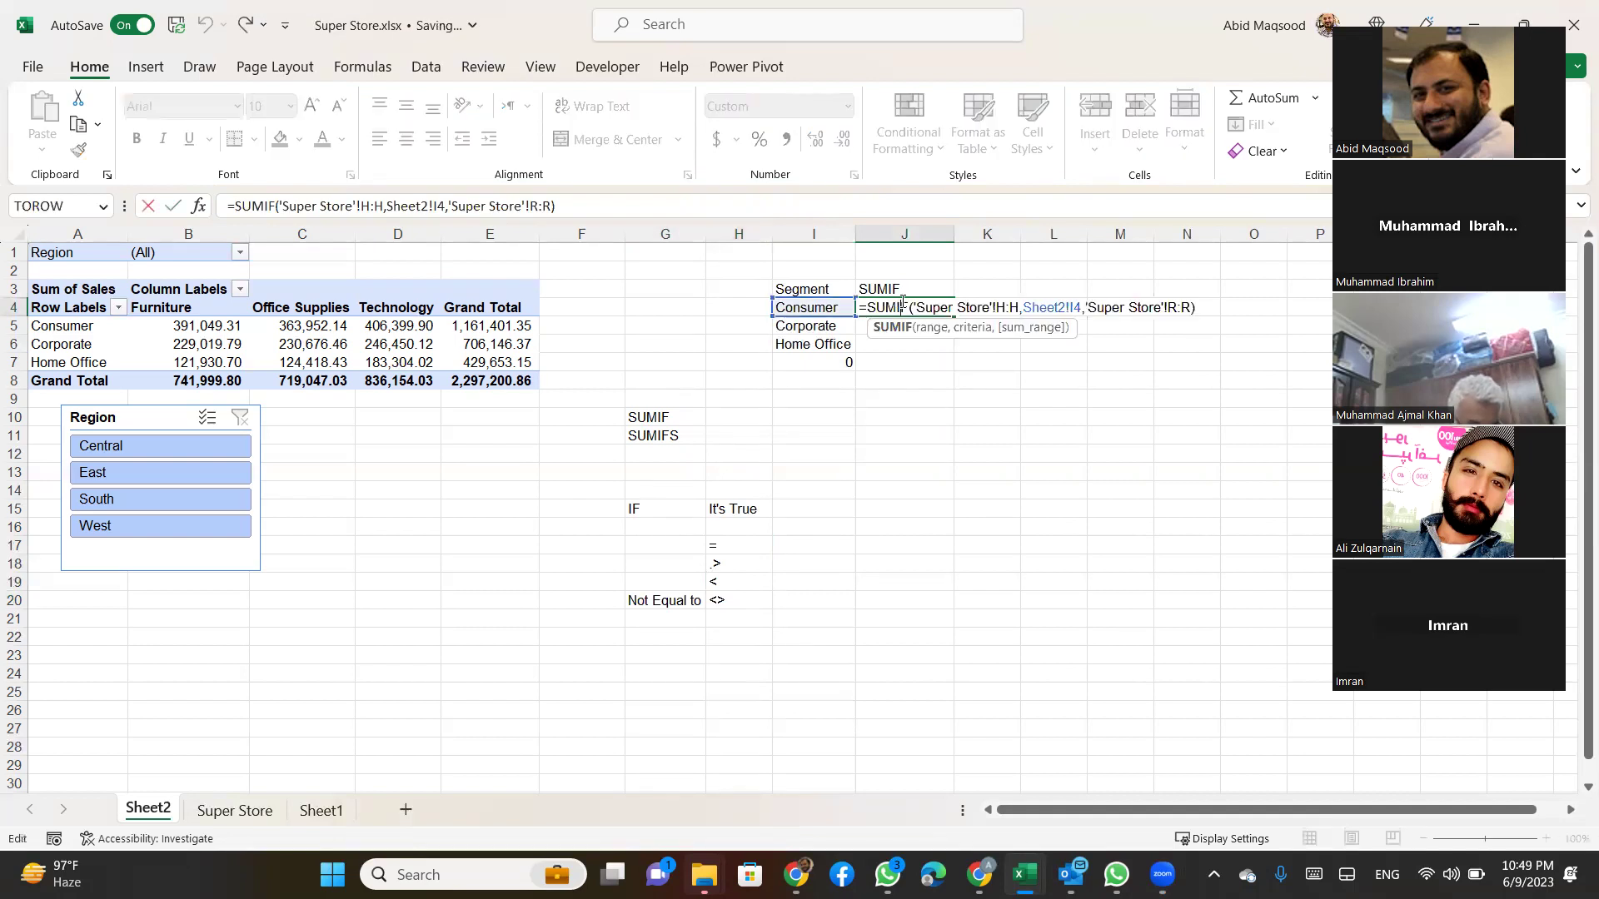
click(929, 328)
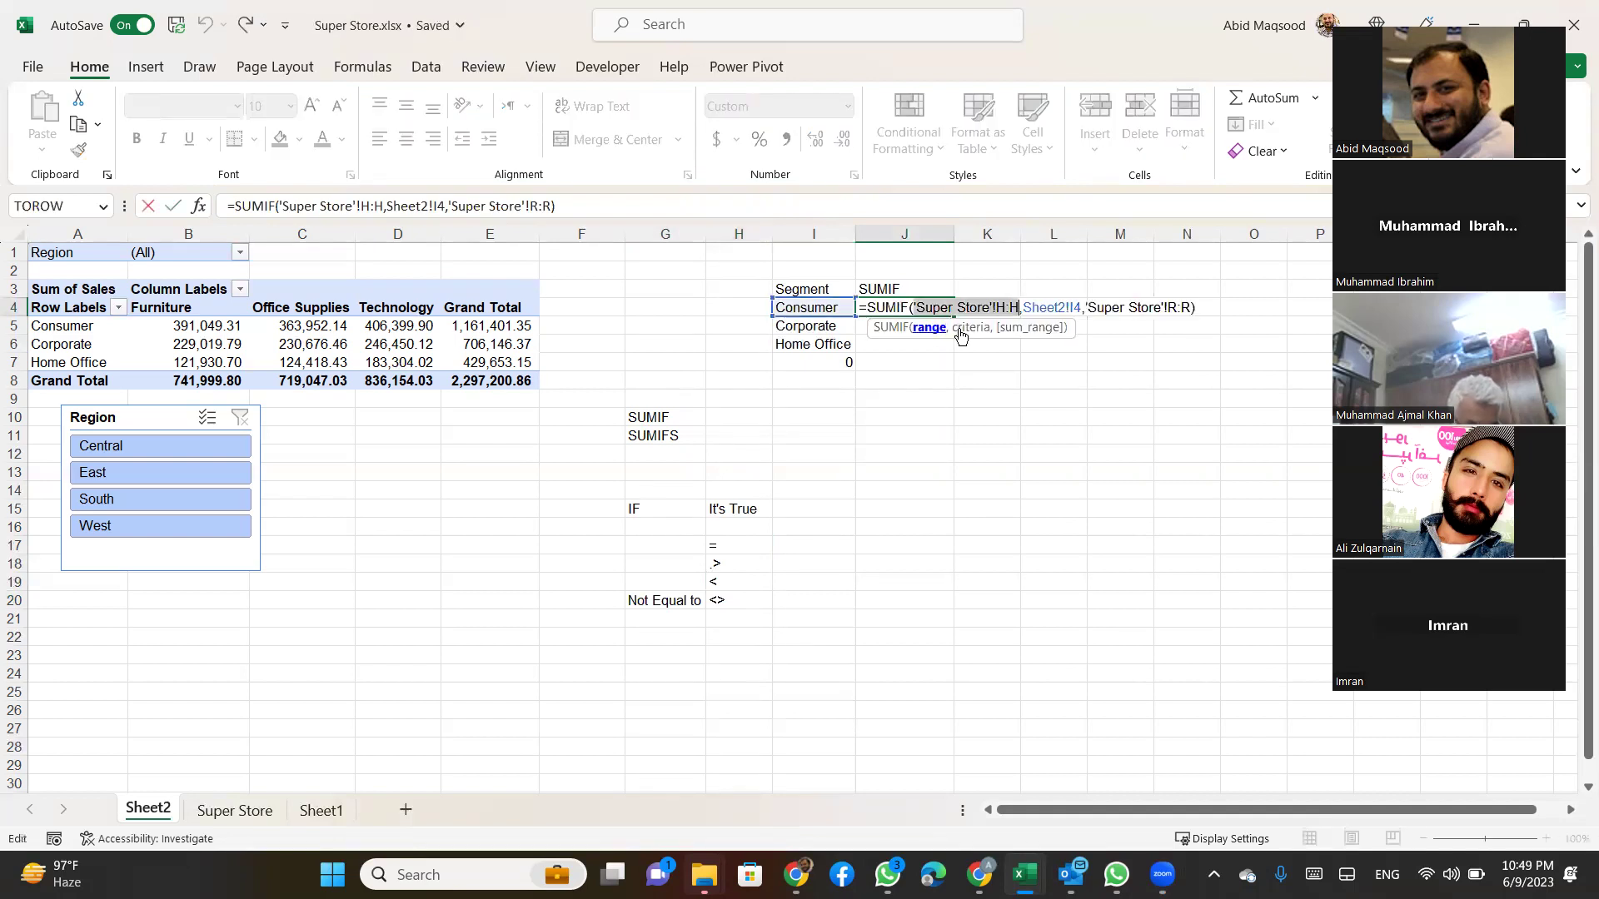
click(966, 328)
click(1022, 328)
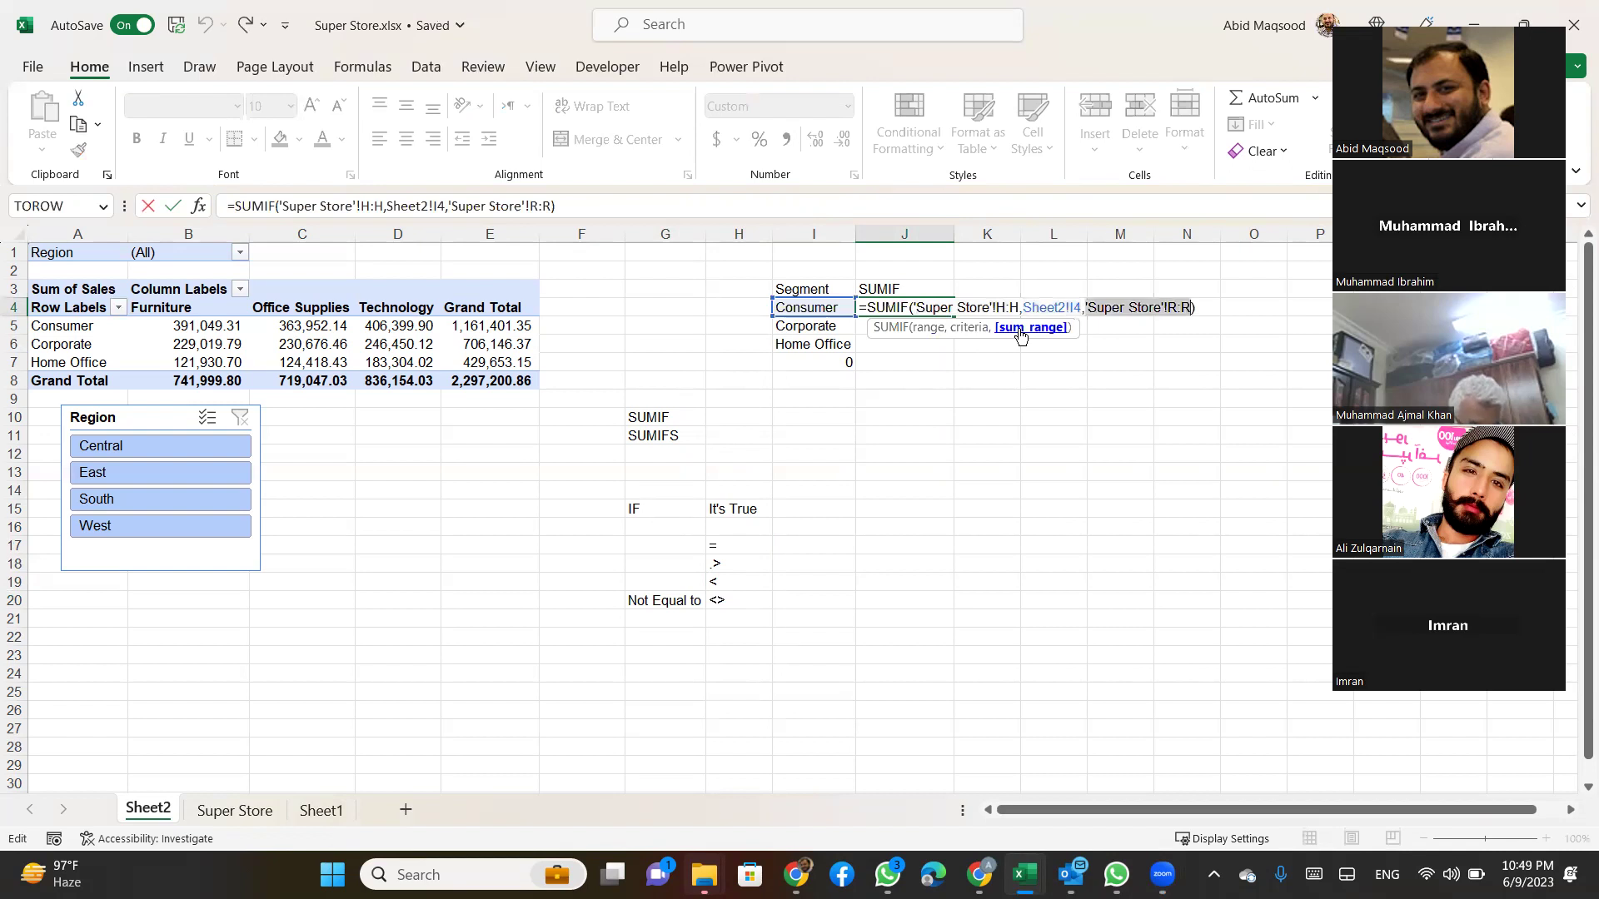
key(Return)
key(Up)
key(Up)
key(Right)
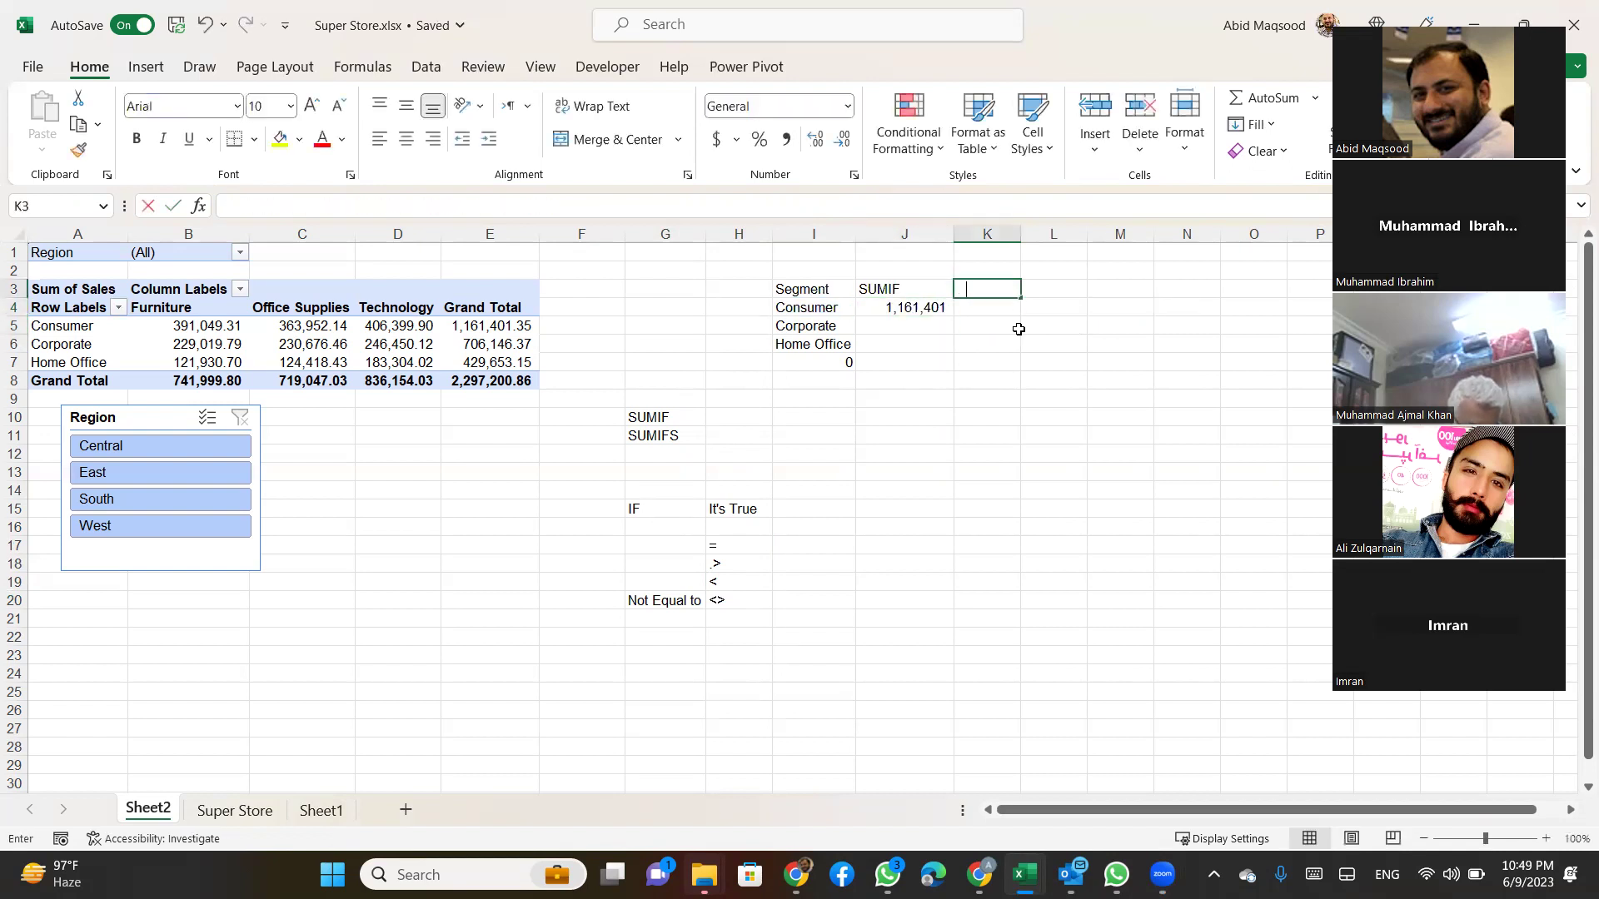
text(SUMIFS)
key(Return)
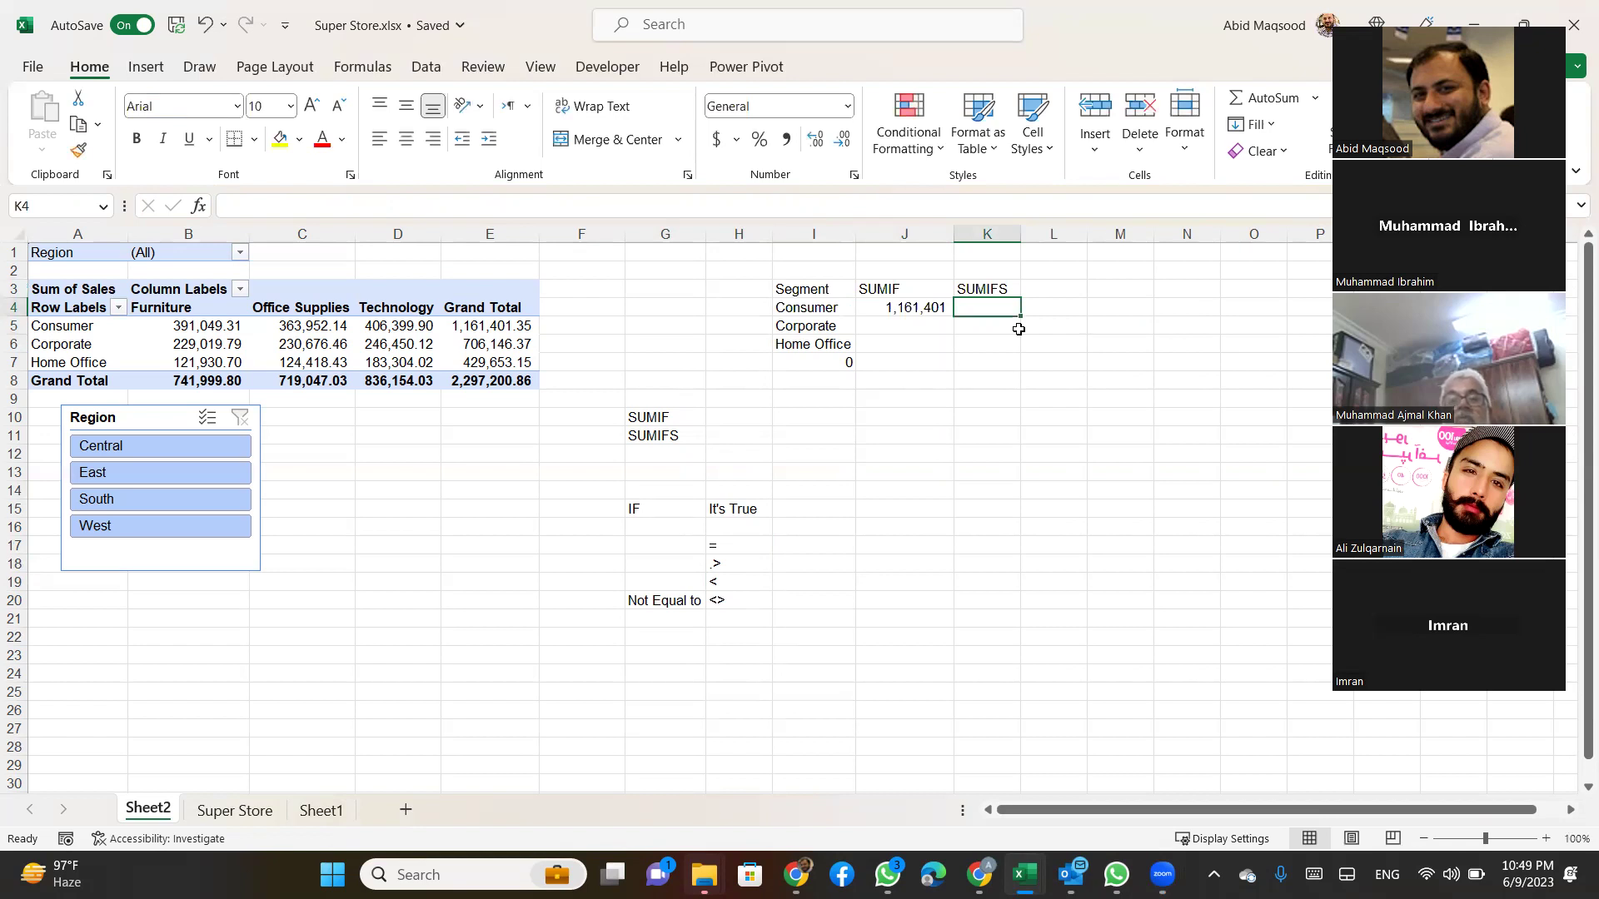
Enter =SUMIFS('Super Store'!R:R,'Super Store'!H:H,Sheet2!I4) in K4 for Consumer sales
text(=)
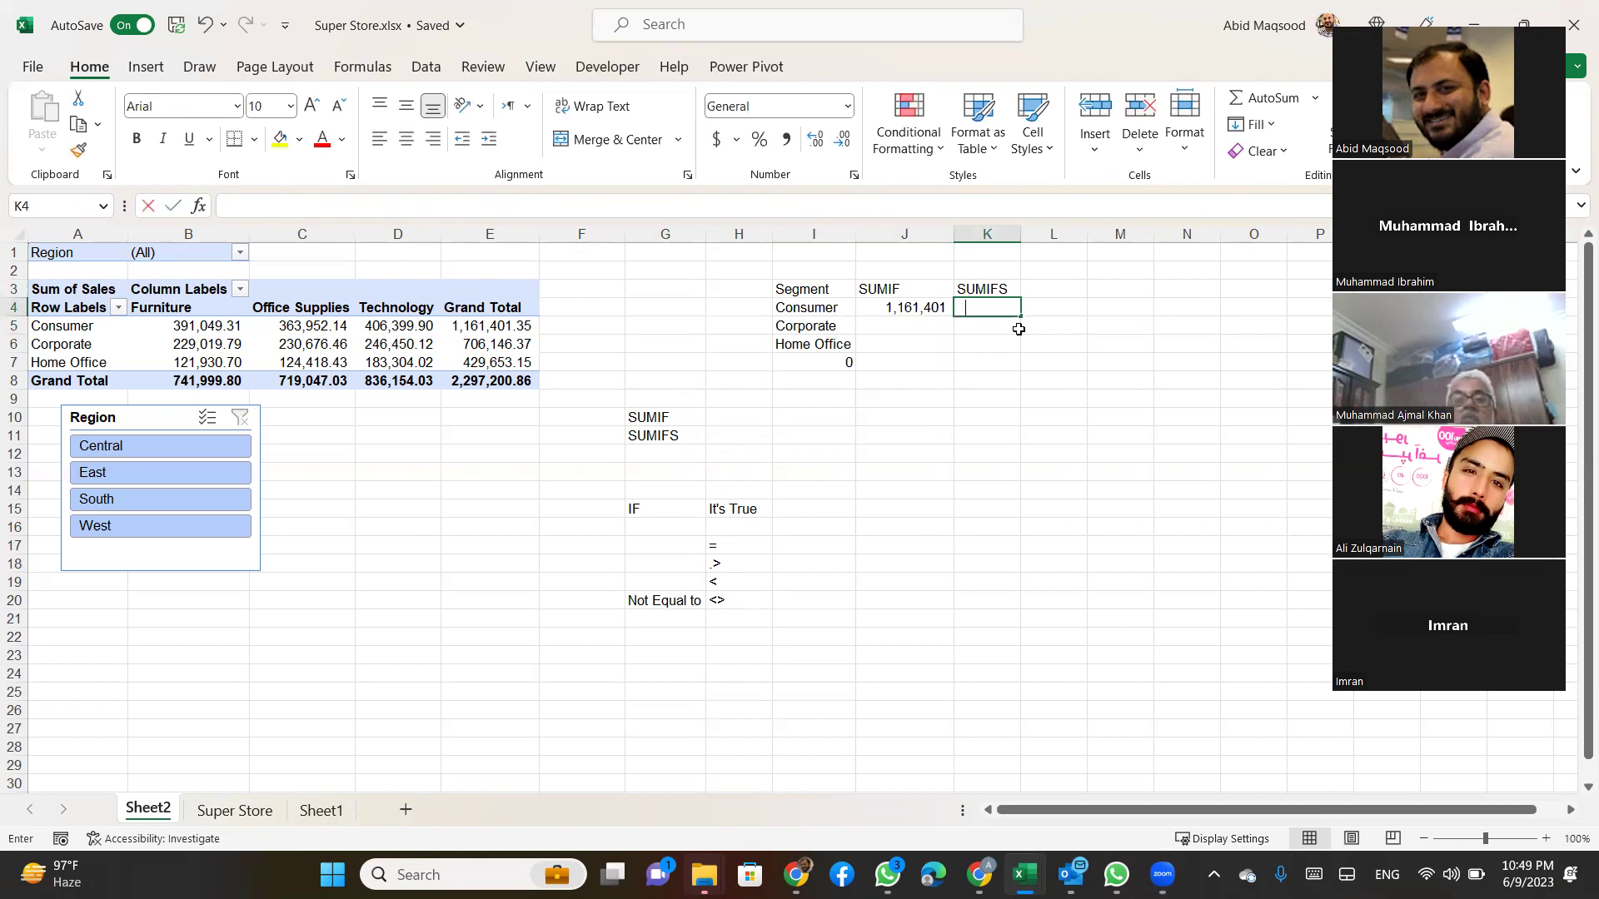
text(SUM)
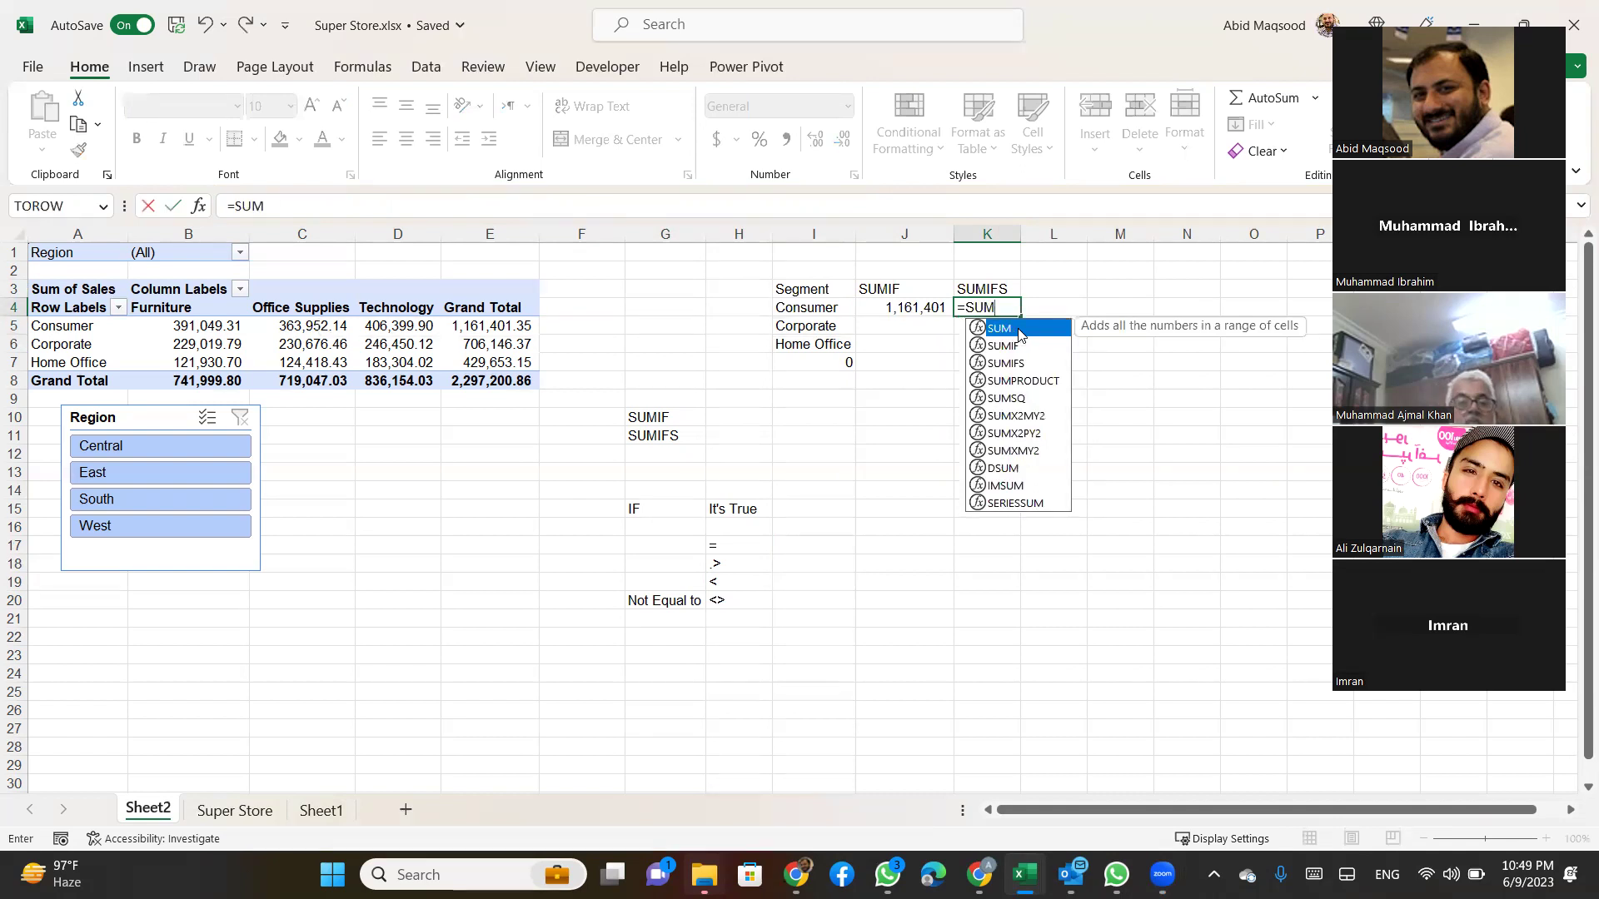
key(Down)
key(Down)
key(Tab)
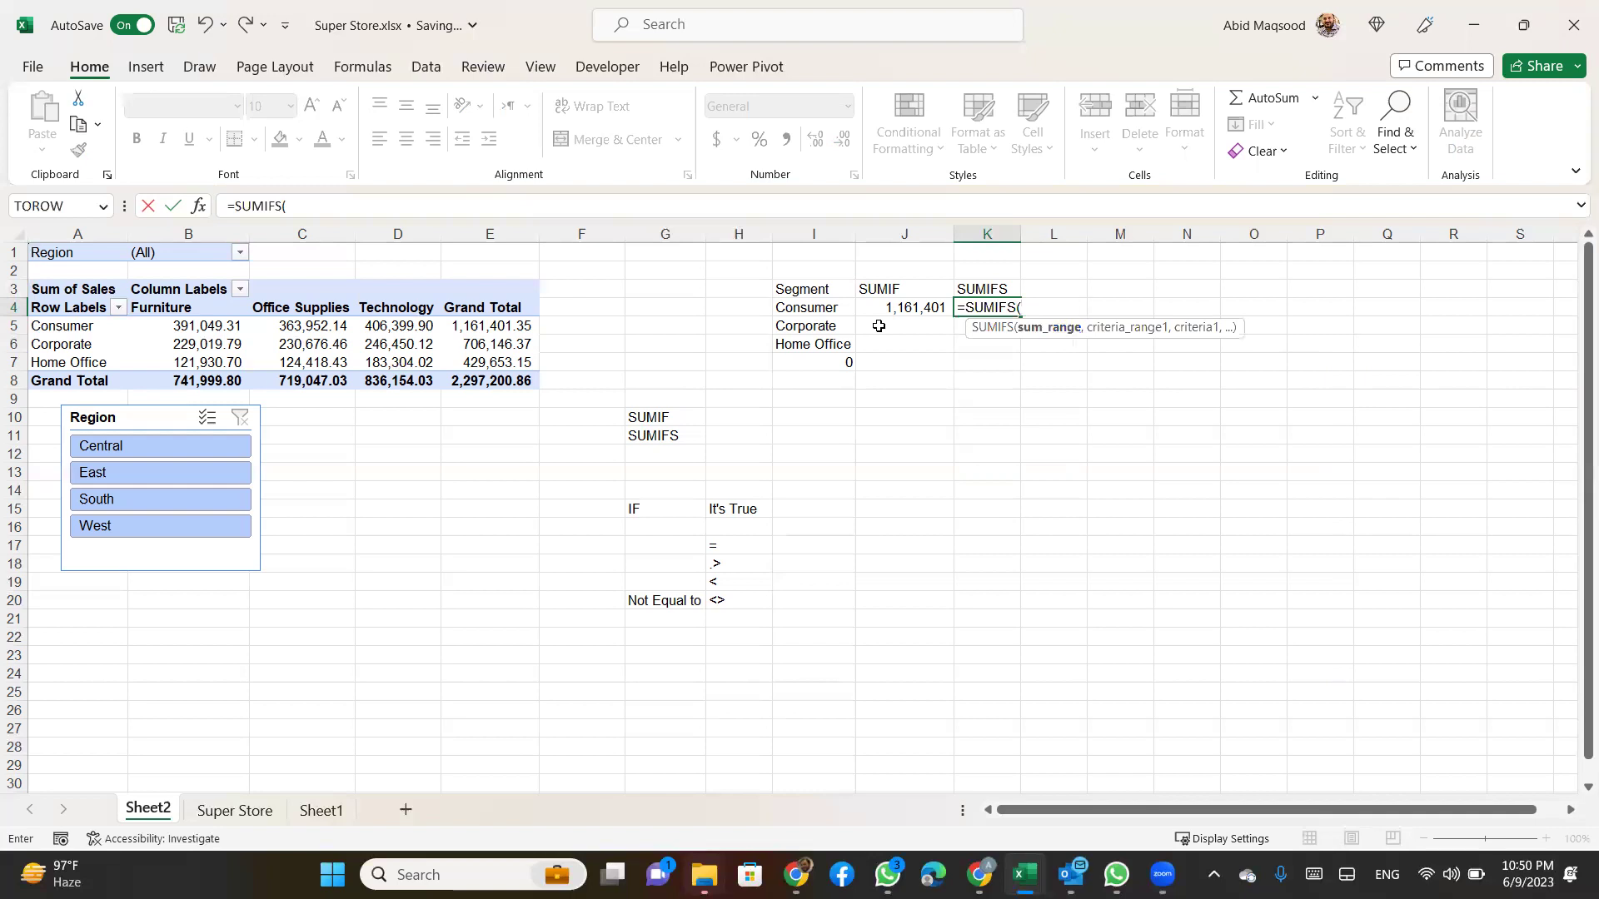
click(226, 819)
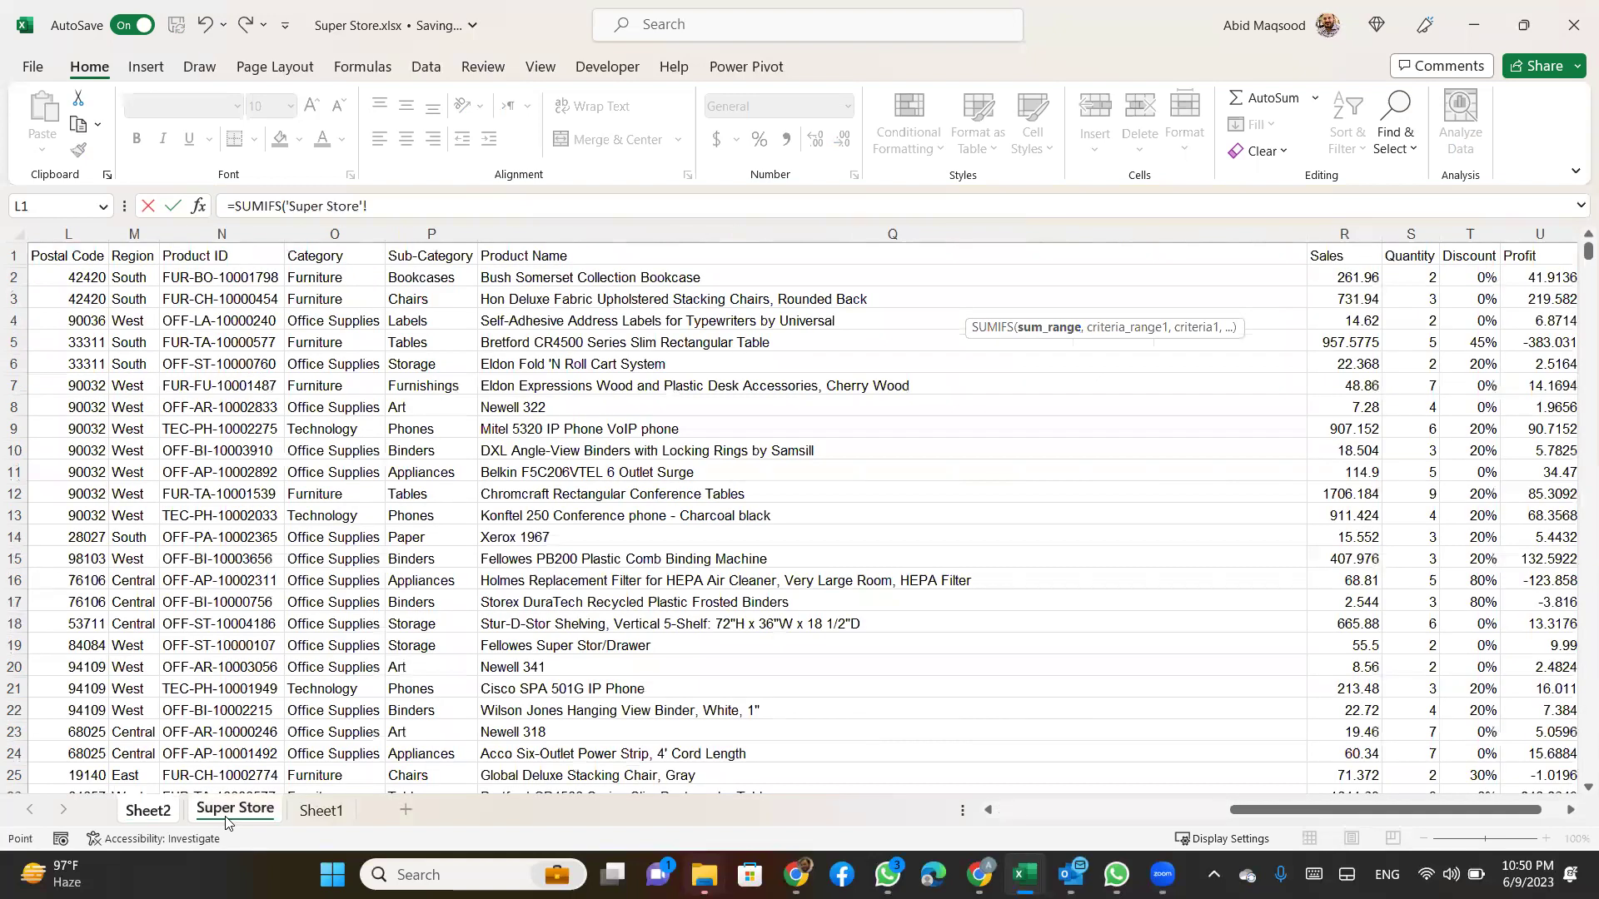
click(1344, 233)
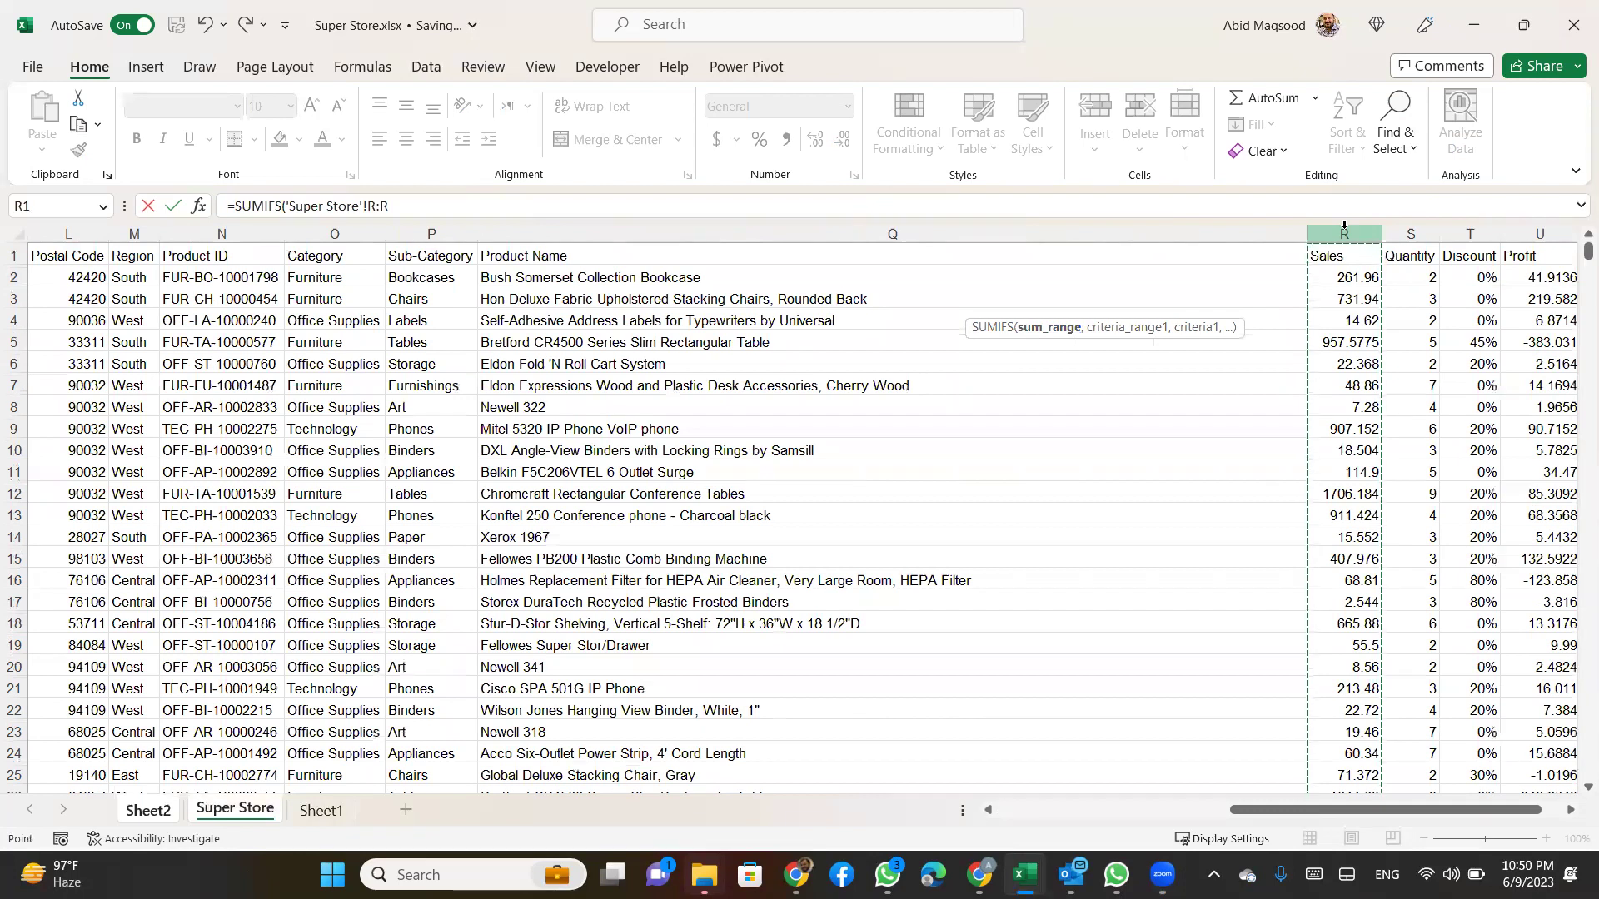
text(,)
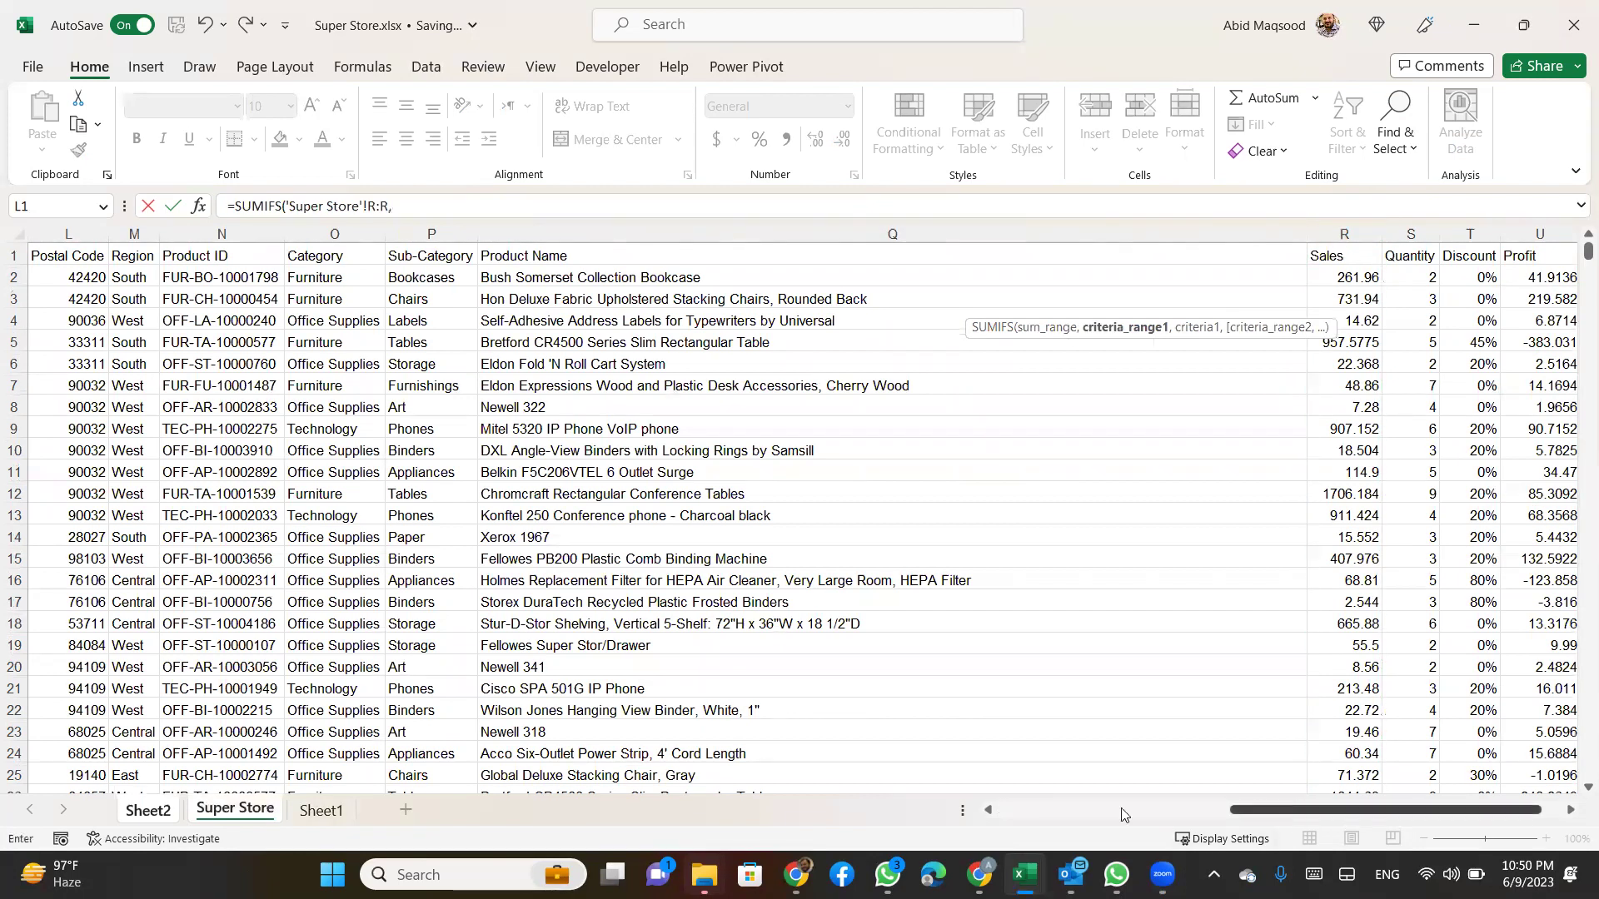
drag(1293, 810, 1009, 812)
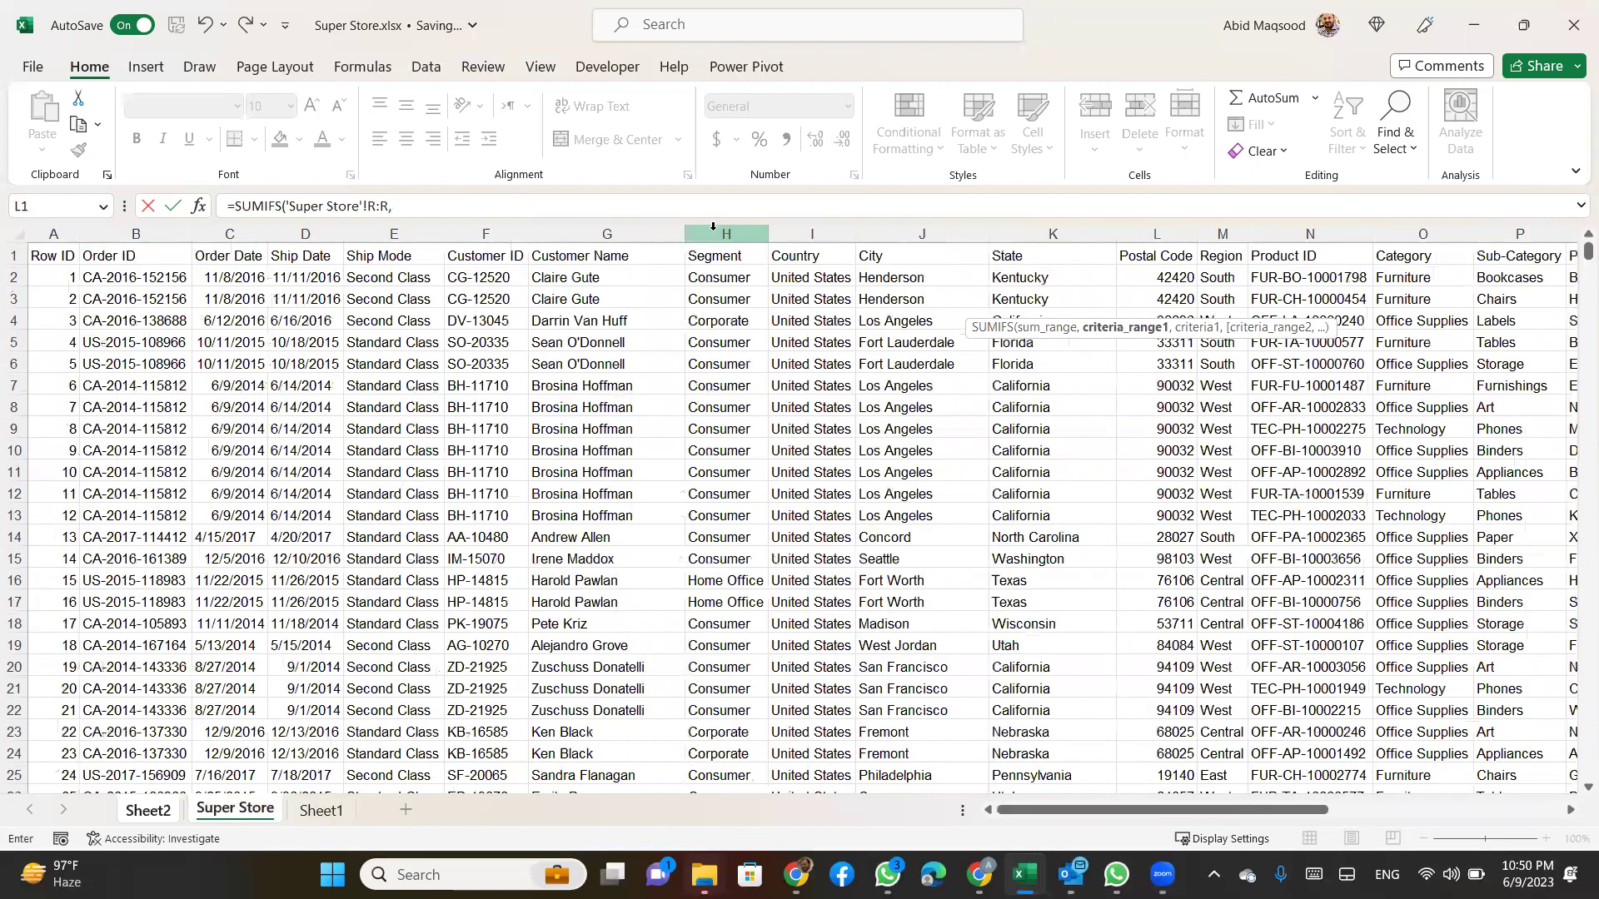
click(713, 226)
text(,)
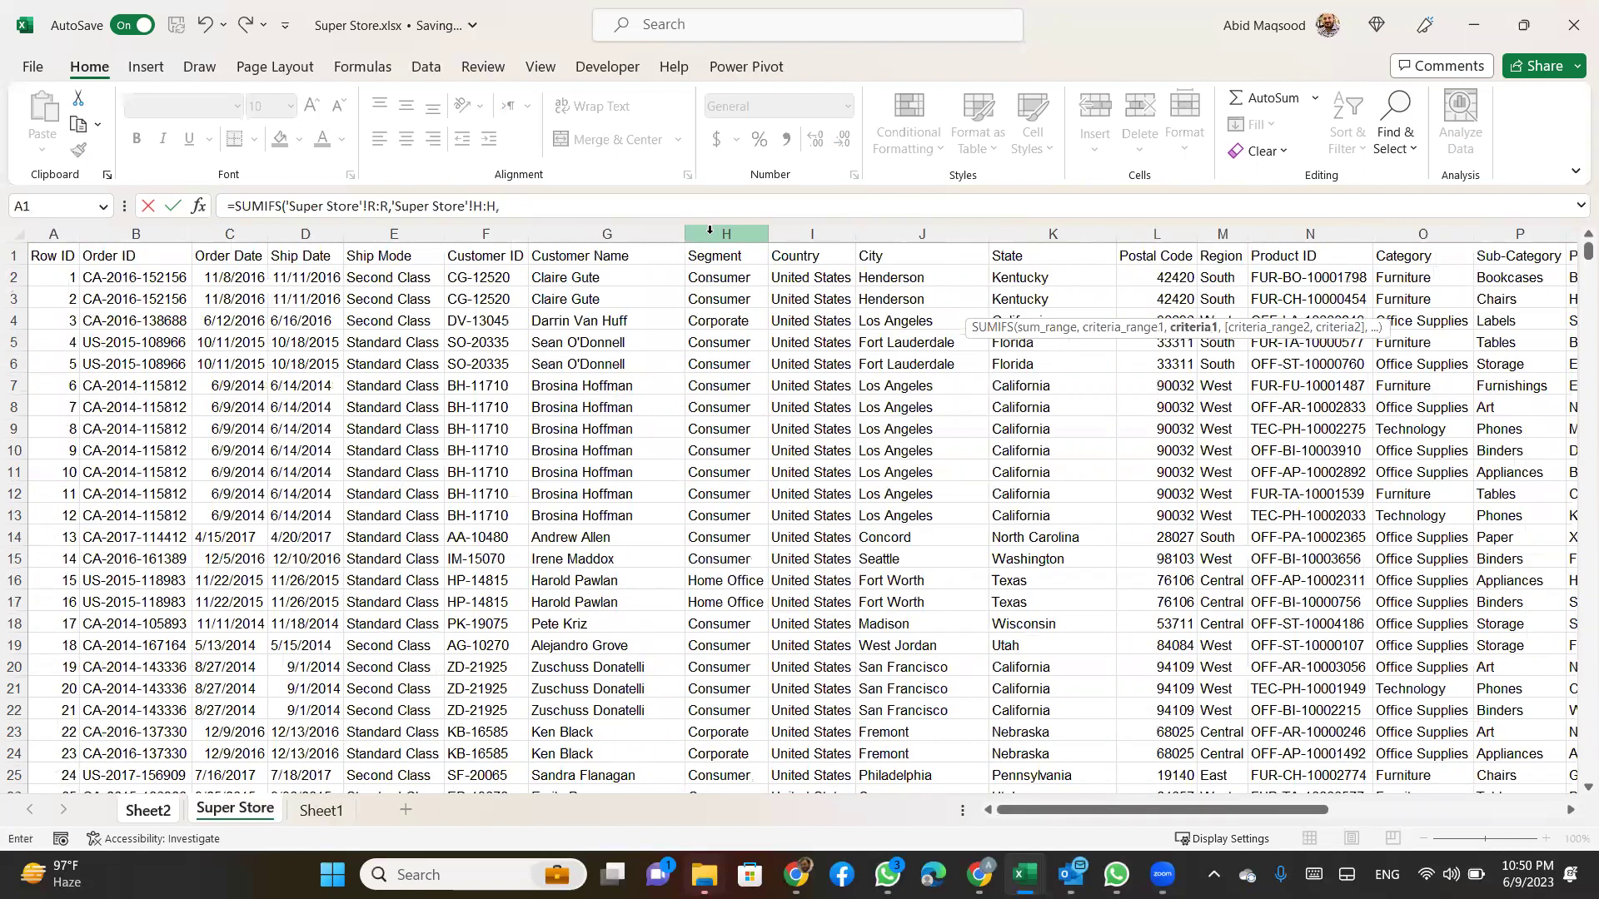
click(174, 812)
click(812, 308)
key(Return)
Format Painter J4's number format onto K4 and widen column K to show 1,161,401
key(Up)
key(Left)
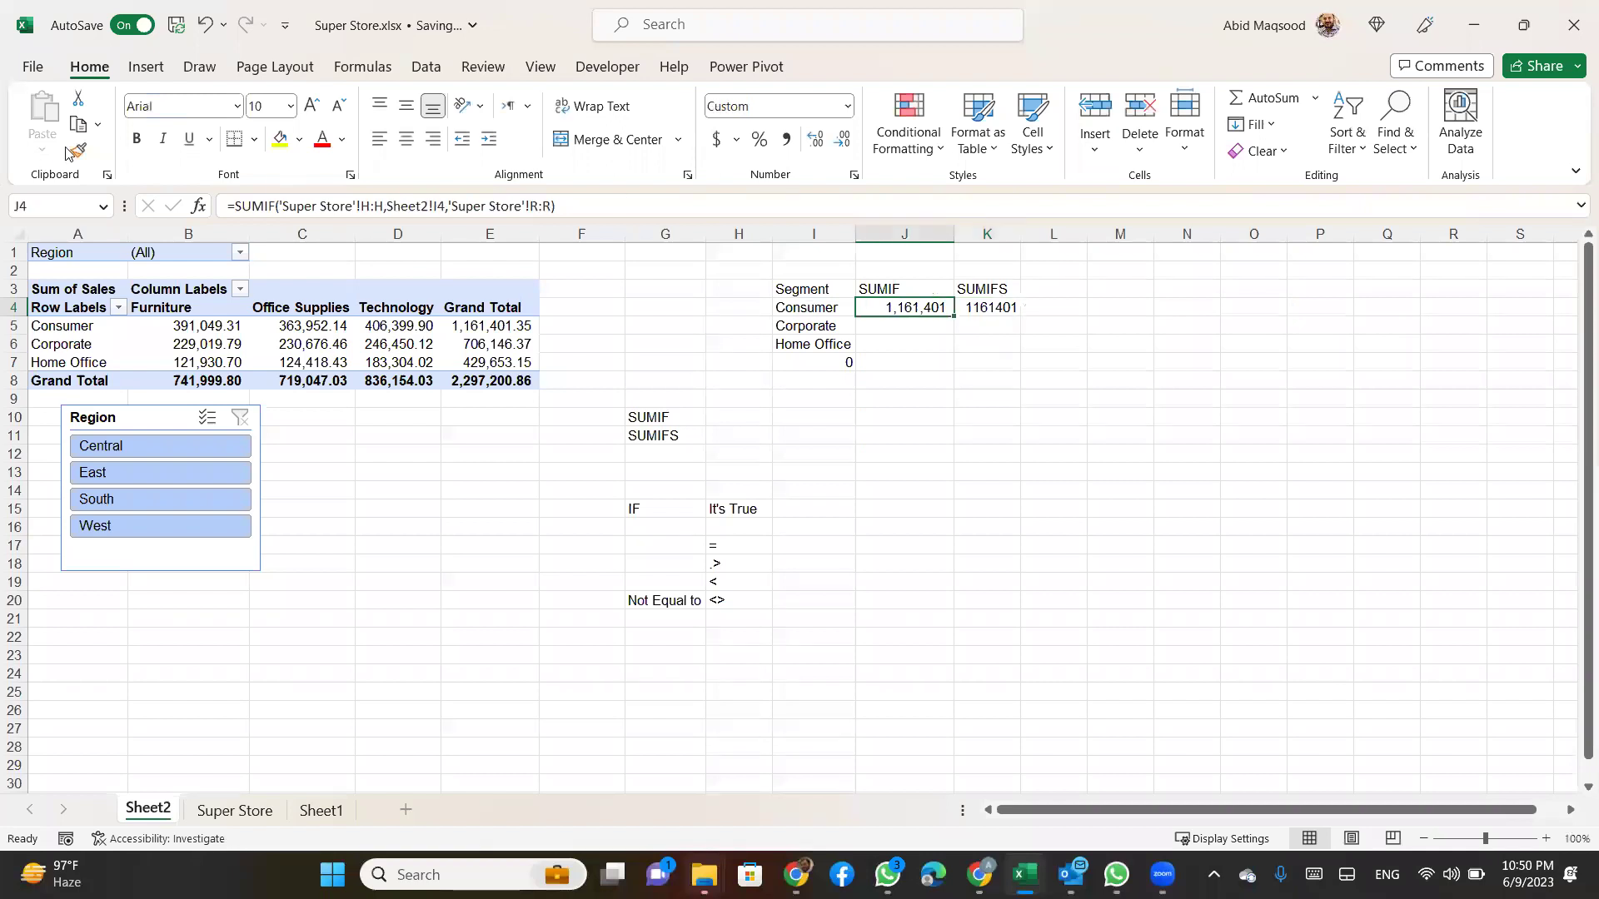
click(78, 150)
click(987, 309)
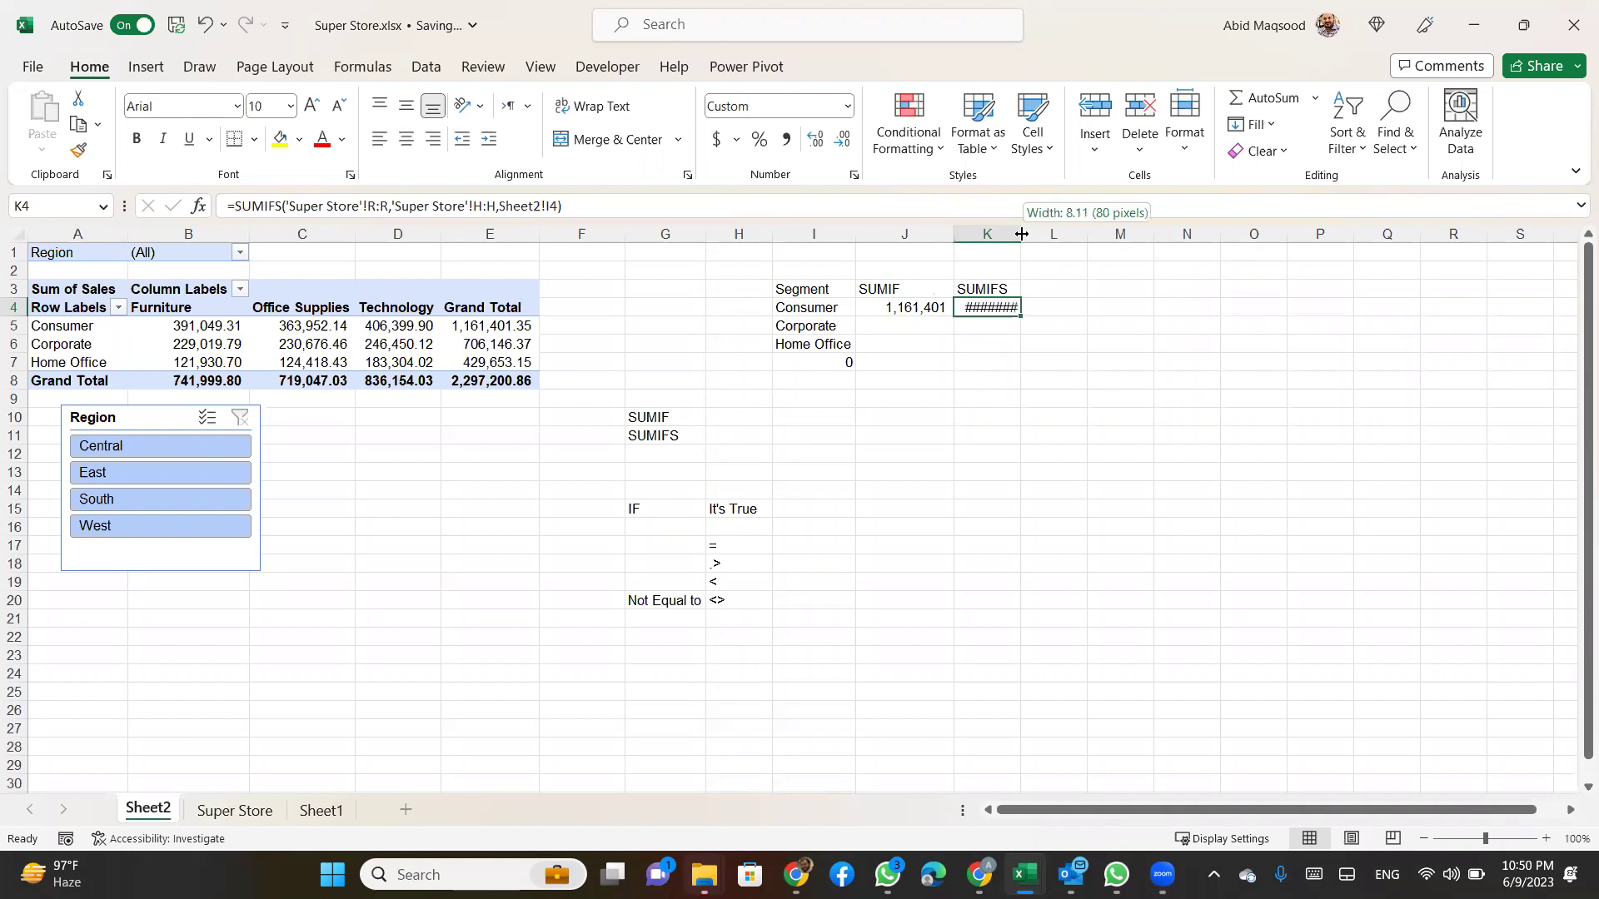
drag(1021, 234, 1033, 234)
click(924, 309)
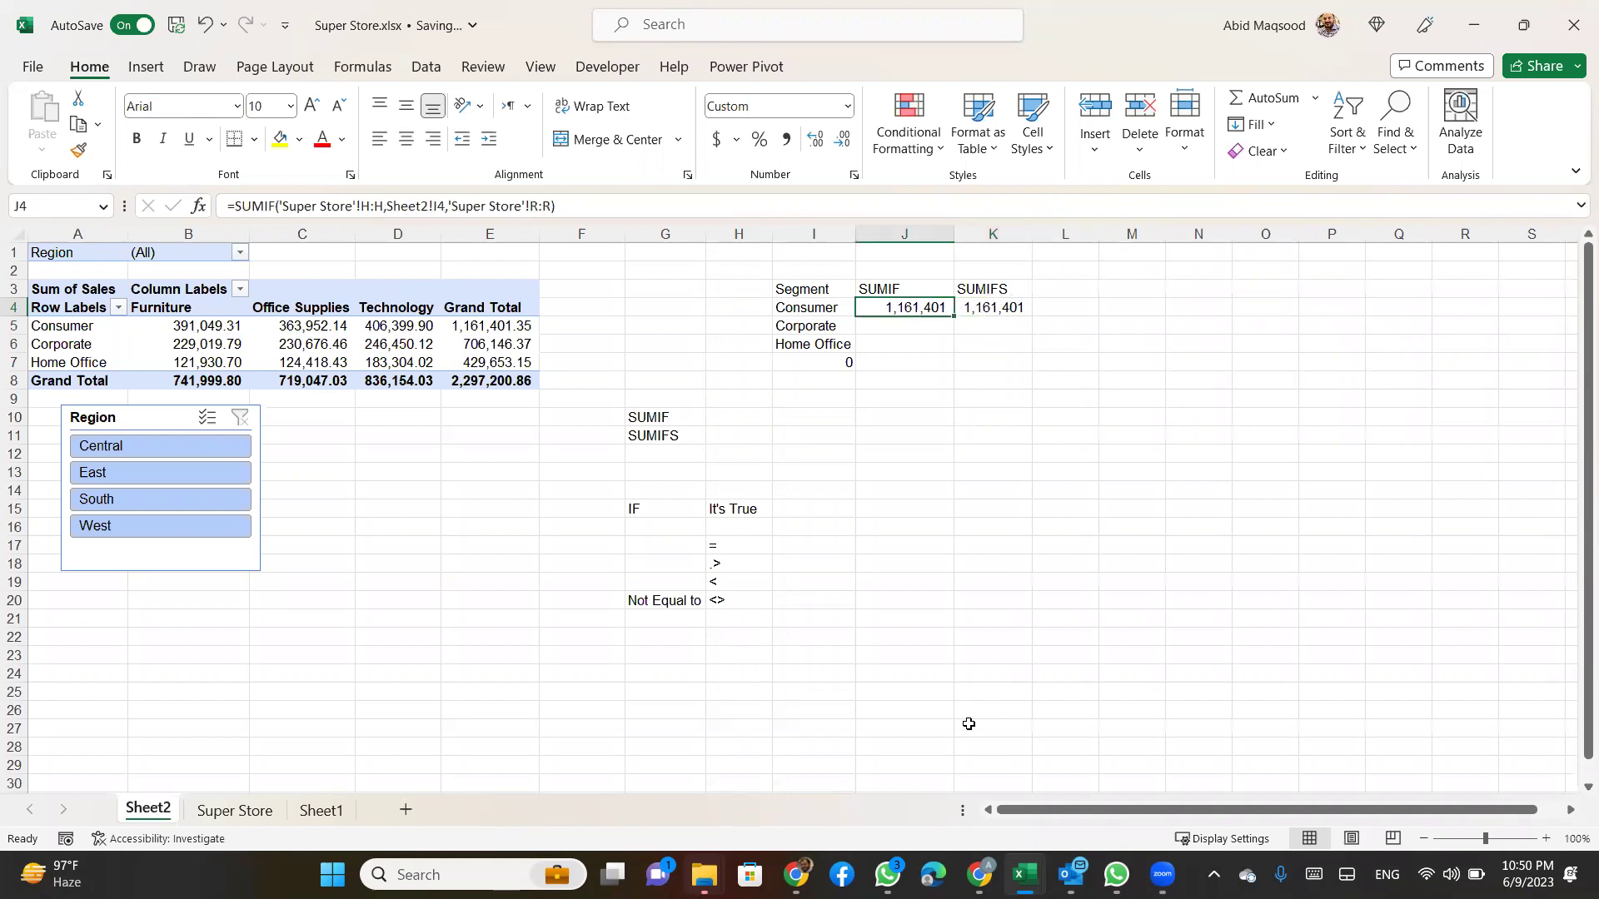
Fill the J4:K4 totals down to Corporate and Home Office, then start an AutoSum in J7
key(Right)
key(Left)
key(Right)
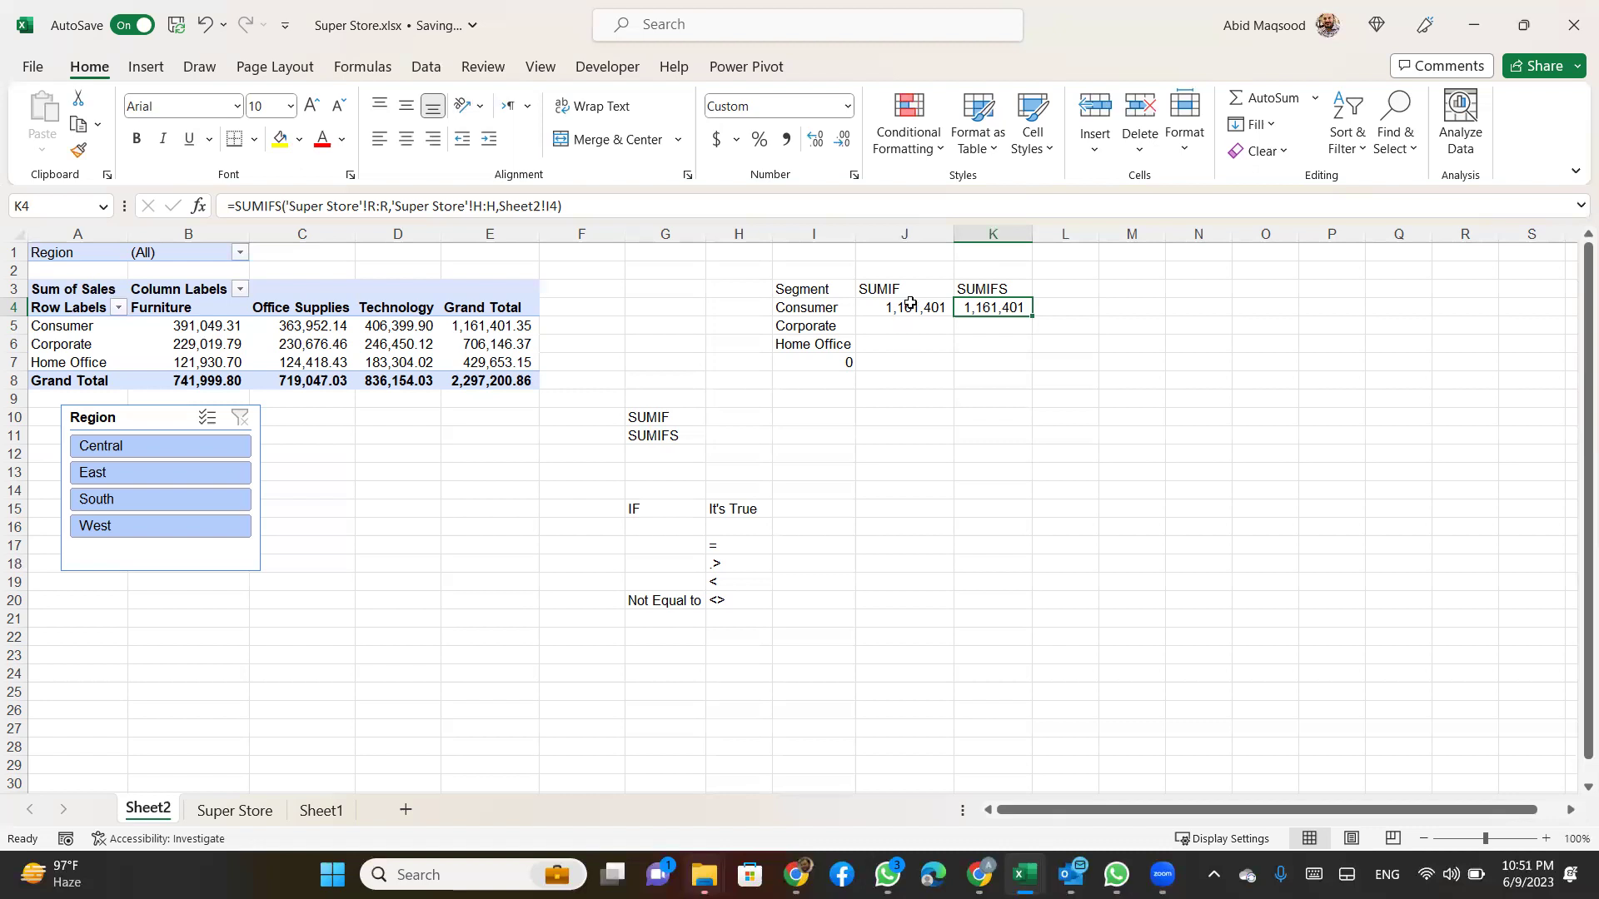
mouse_move(910, 304)
mouse_down()
mouse_move(999, 308)
mouse_move(1032, 353)
mouse_up()
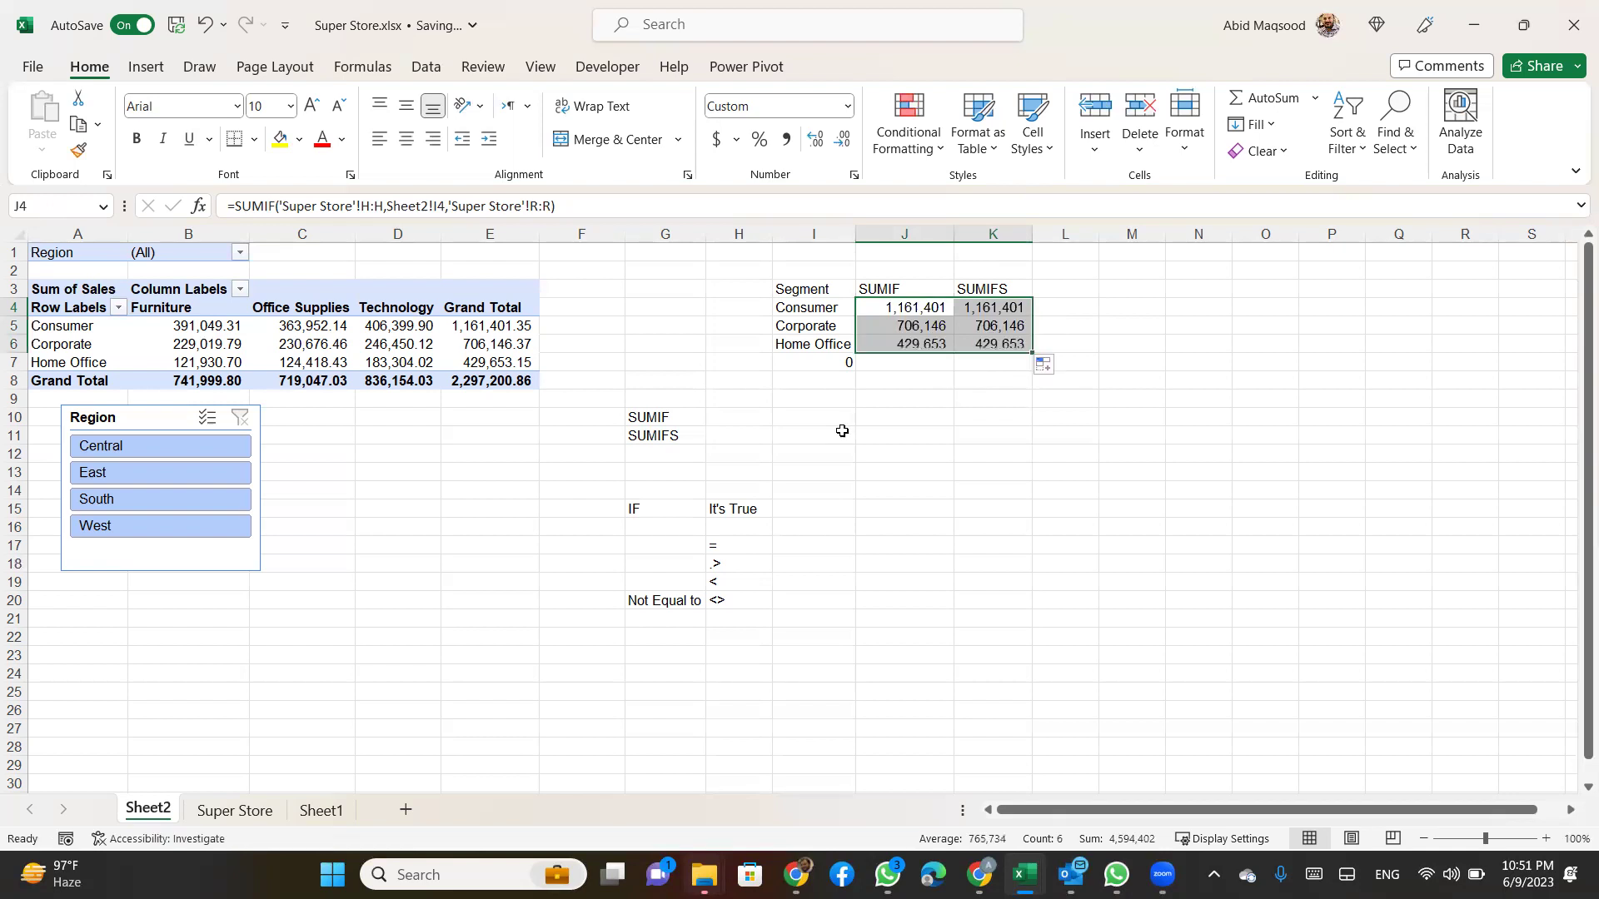
click(921, 346)
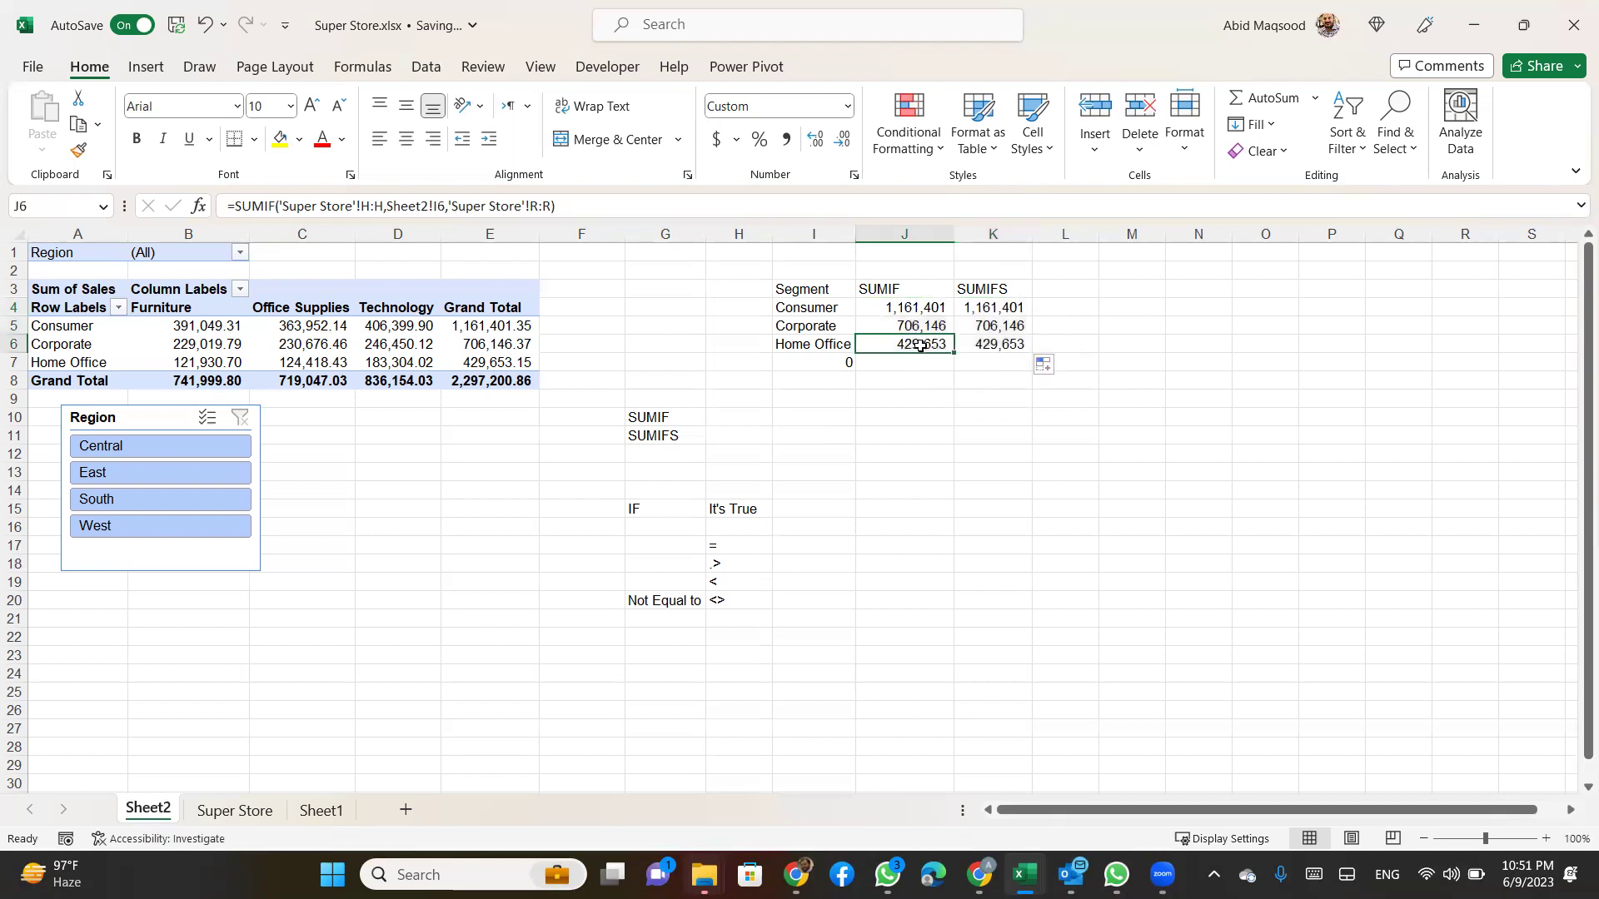
click(901, 367)
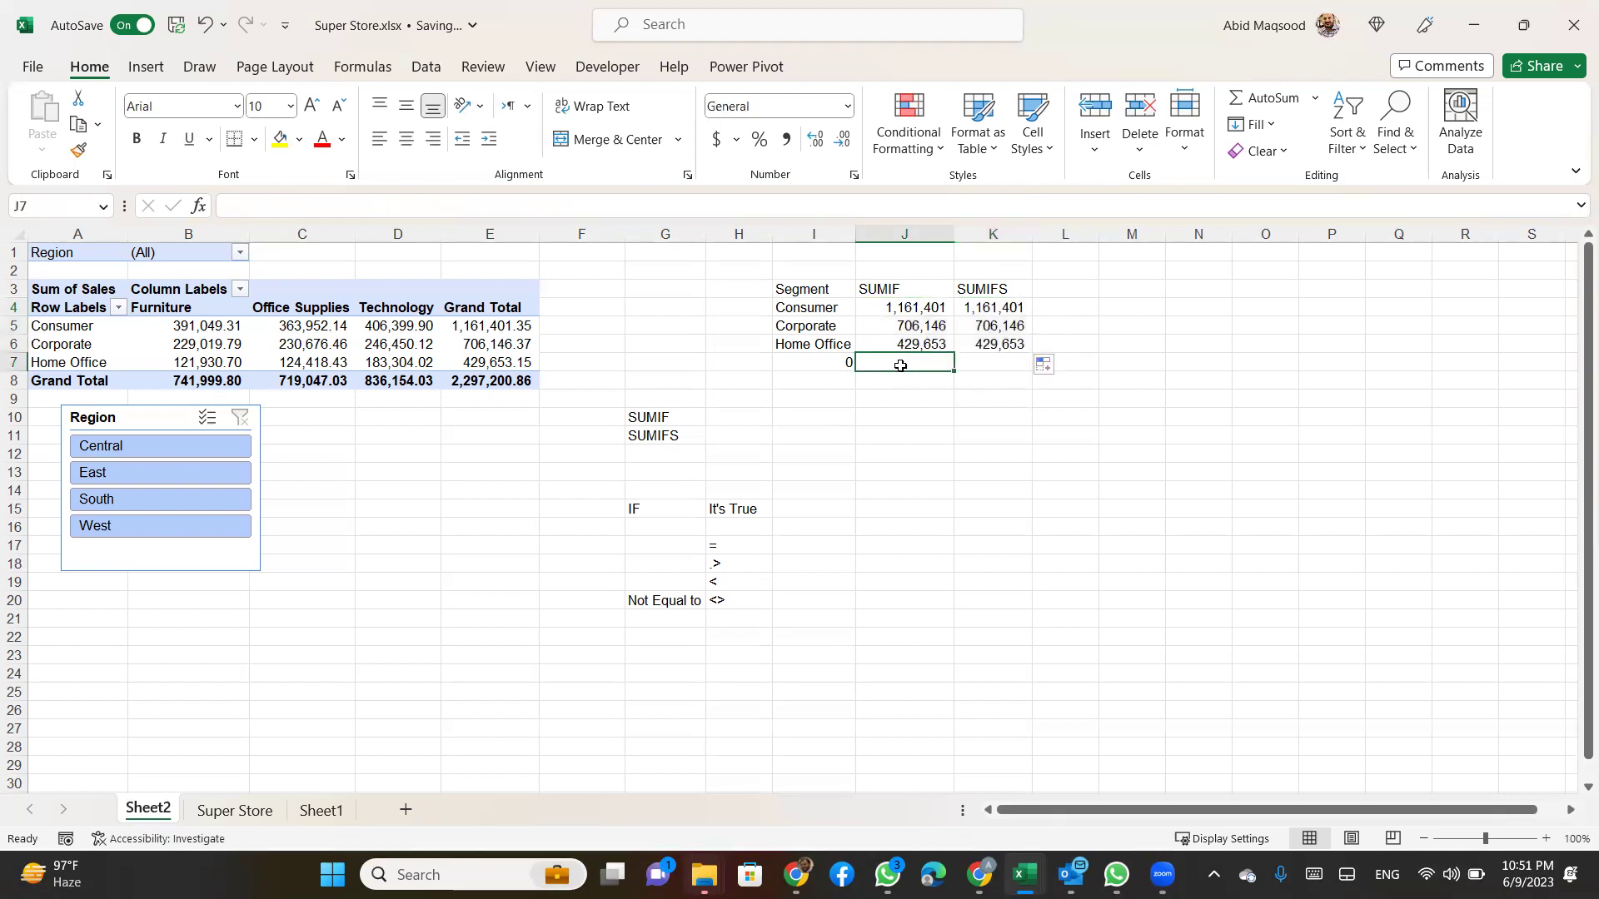
key(alt+equal)
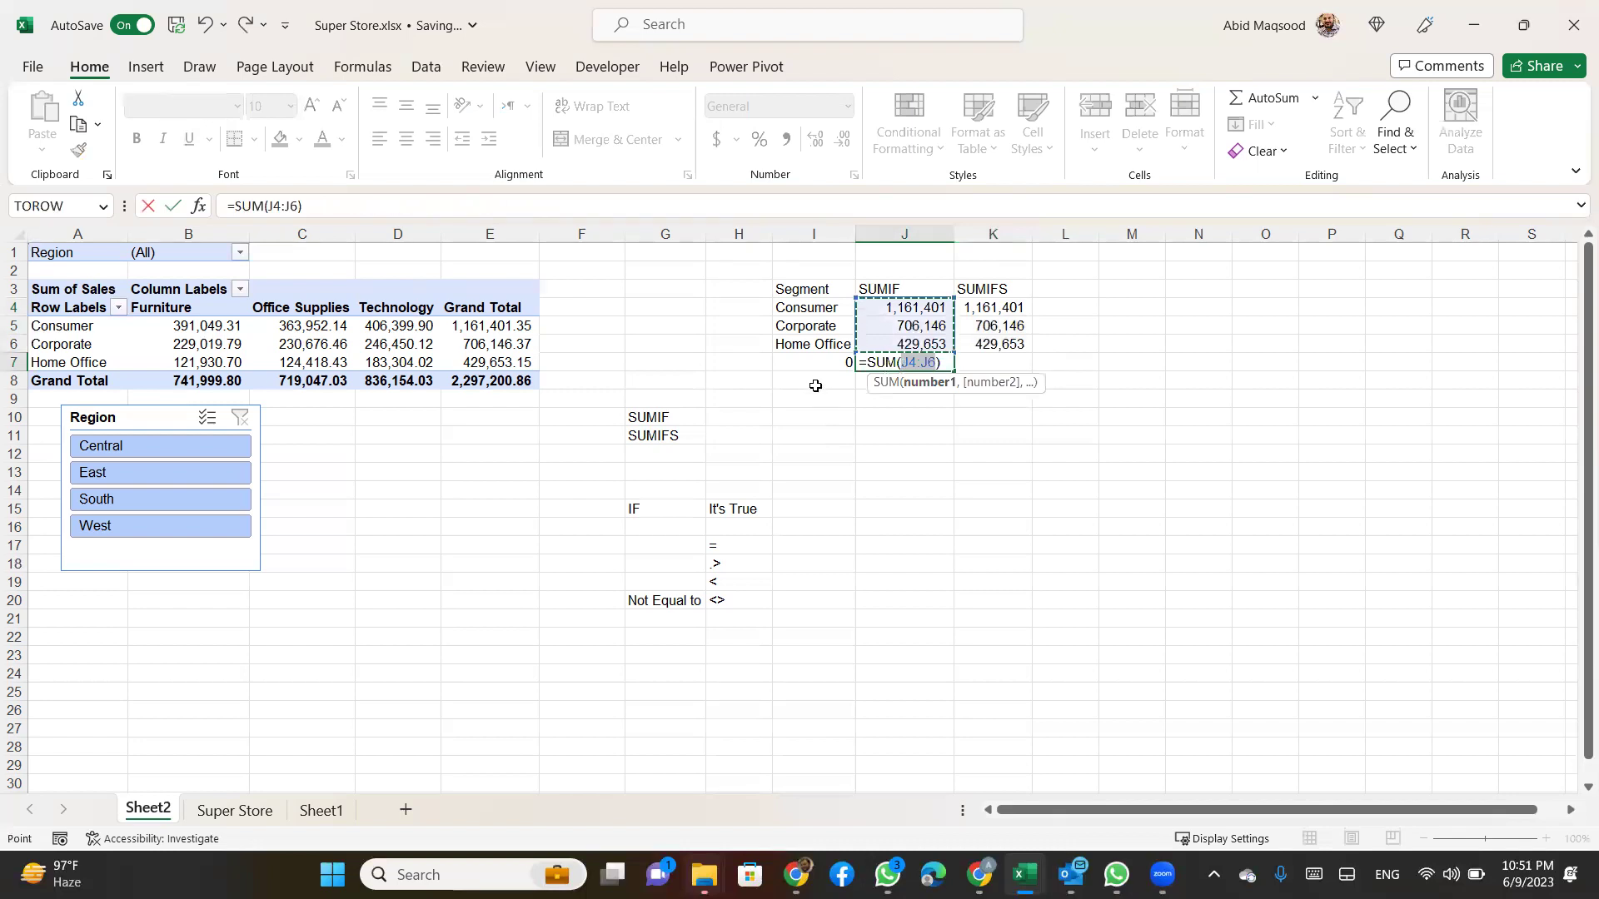
Commit =SUM(J4:J6) in J7 for 2,297,201 and copy it, undoing a stray paste
key(Return)
key(Up)
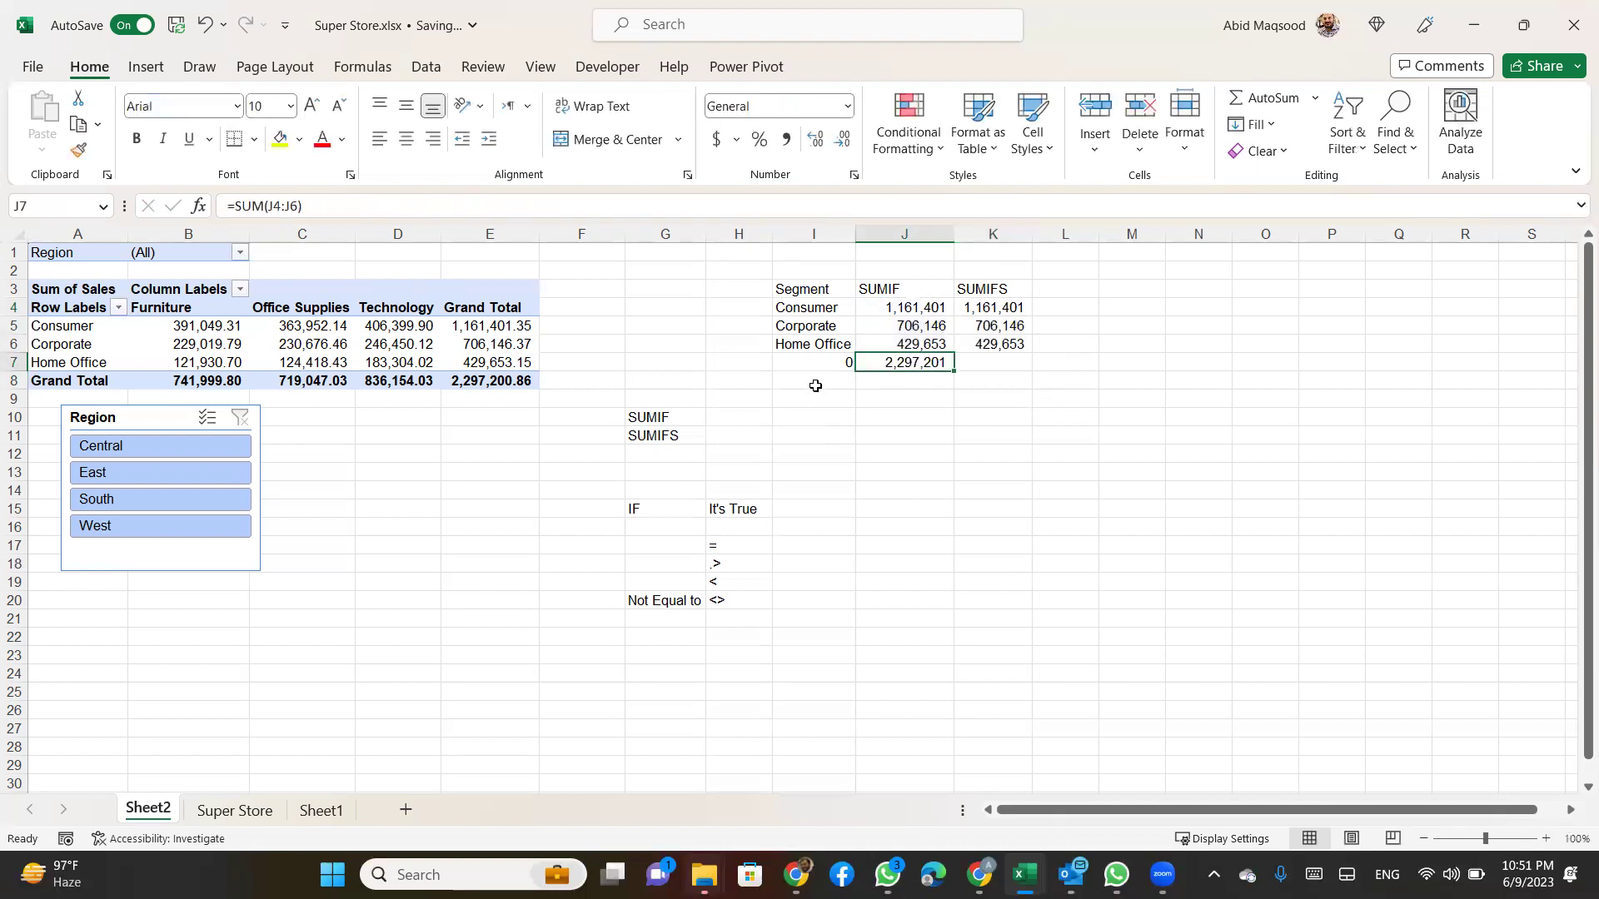
key(ctrl+c)
key(Page_Down)
key(ctrl+v)
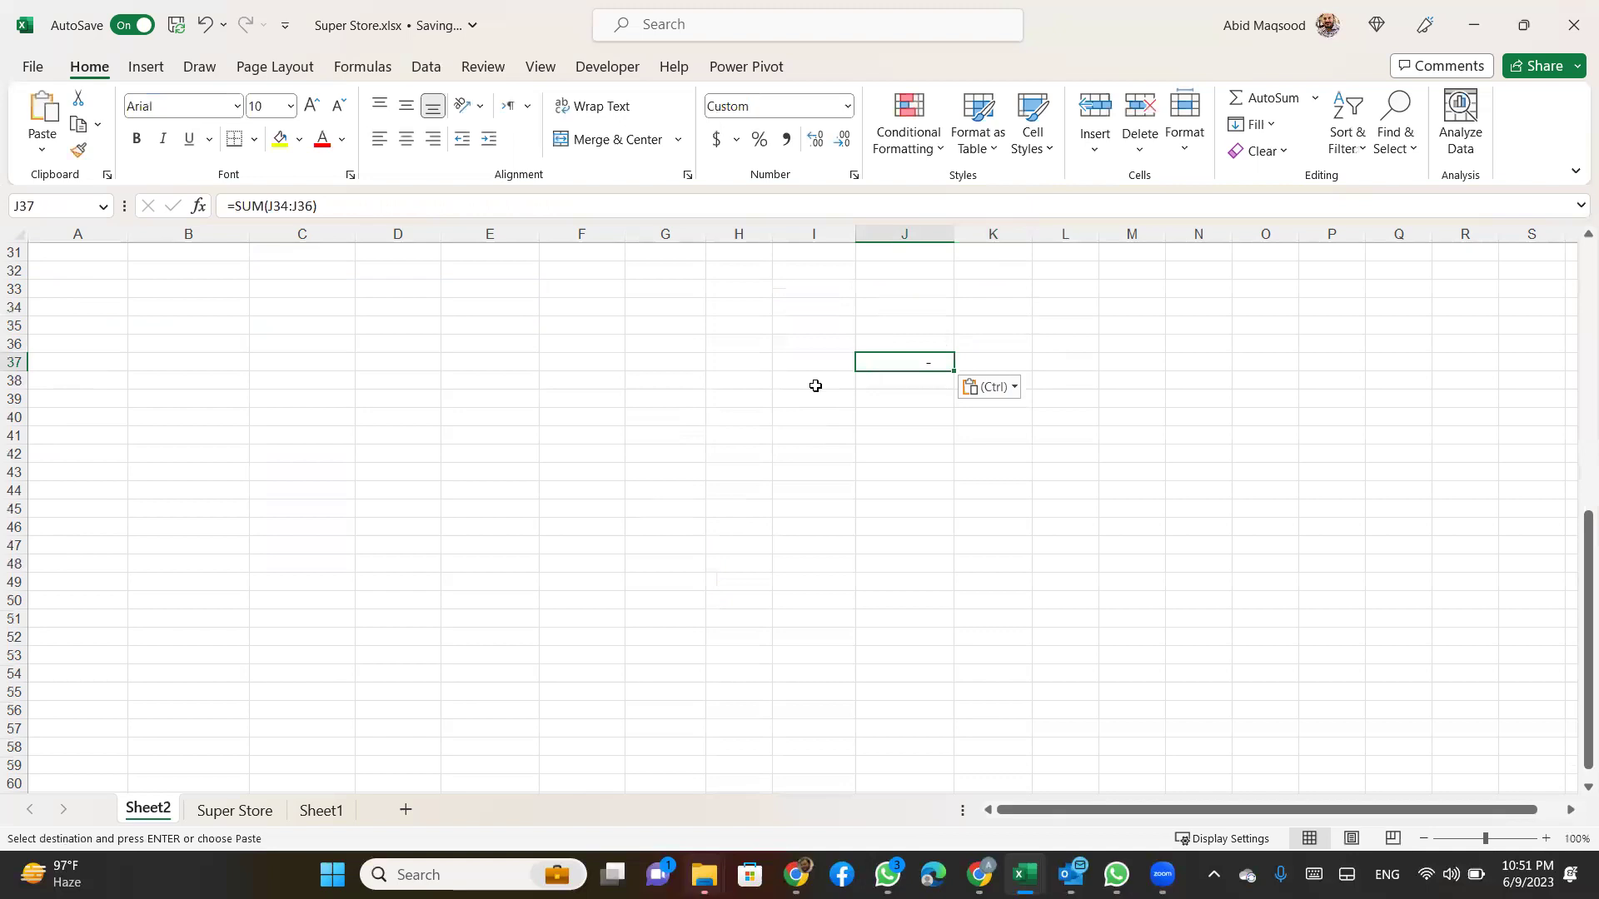
key(Escape)
key(ctrl+v)
key(ctrl+z)
key(ctrl+z)
Paste the total into K7 so the SUMIFS column also sums to 2,297,201
key(Down)
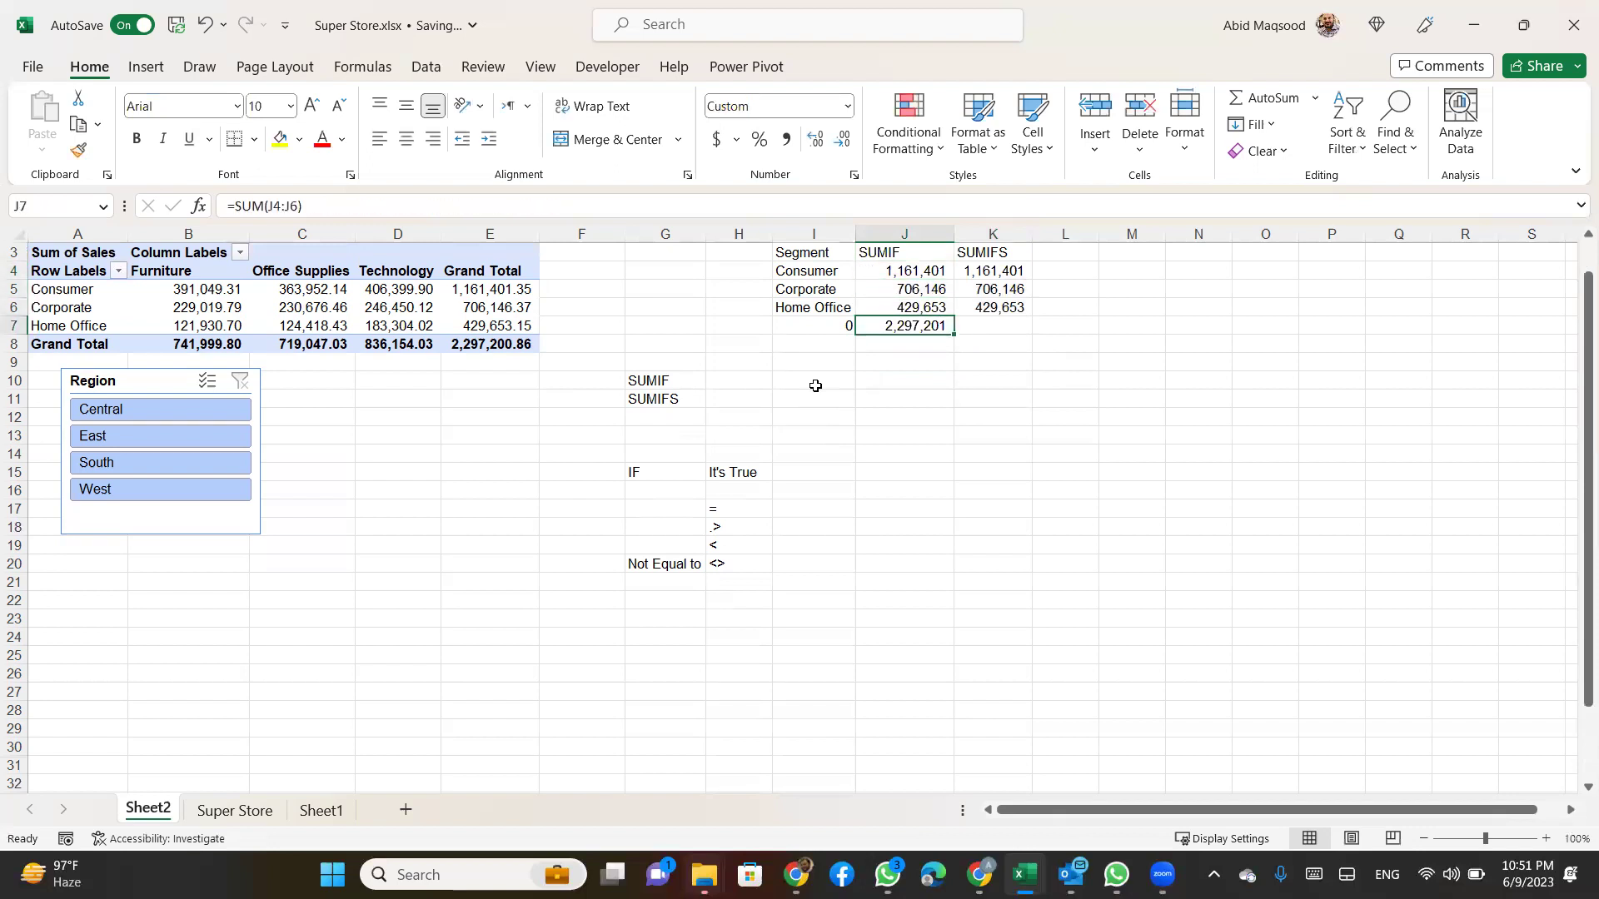
key(ctrl+c)
key(Right)
key(ctrl+v)
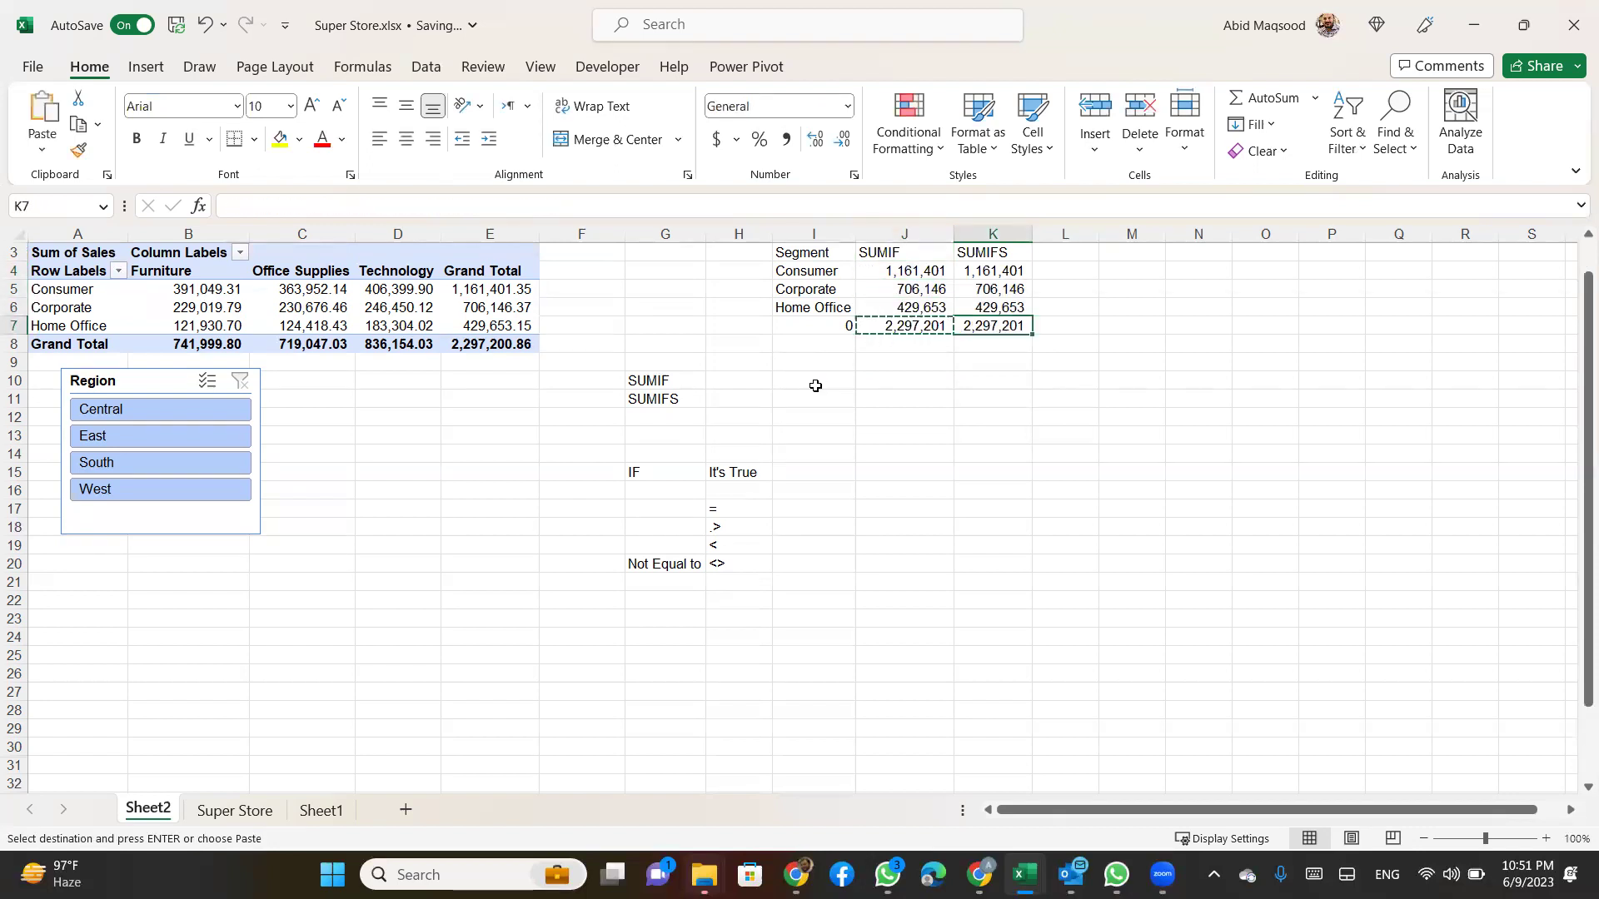
key(Left)
key(Escape)
key(Right)
key(Left)
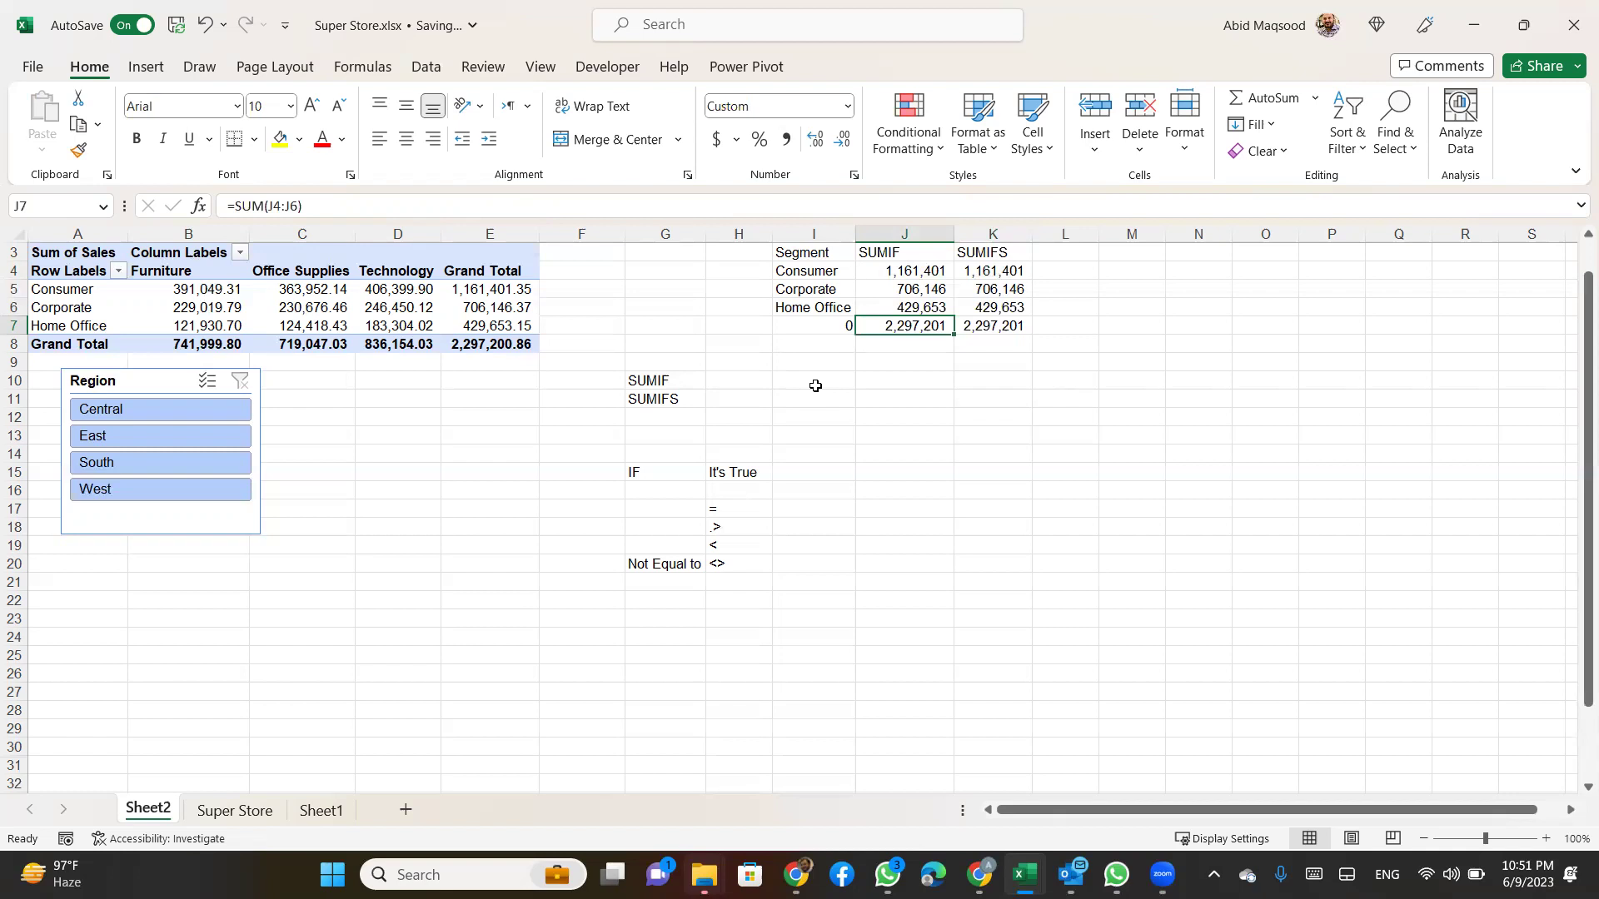
click(647, 230)
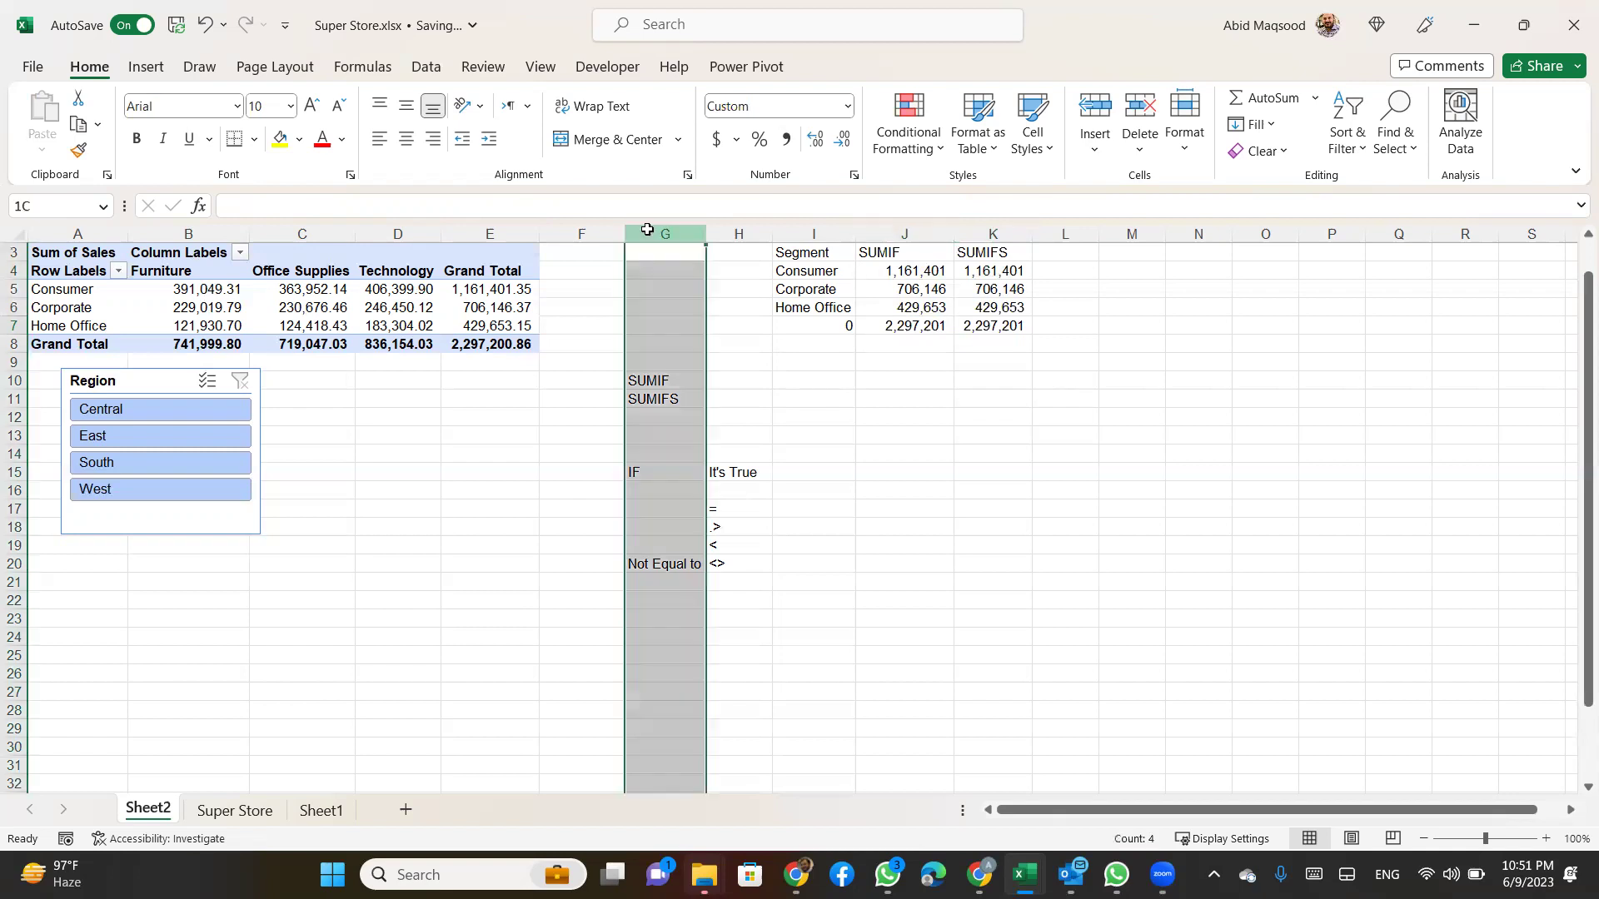
drag(647, 230, 1025, 234)
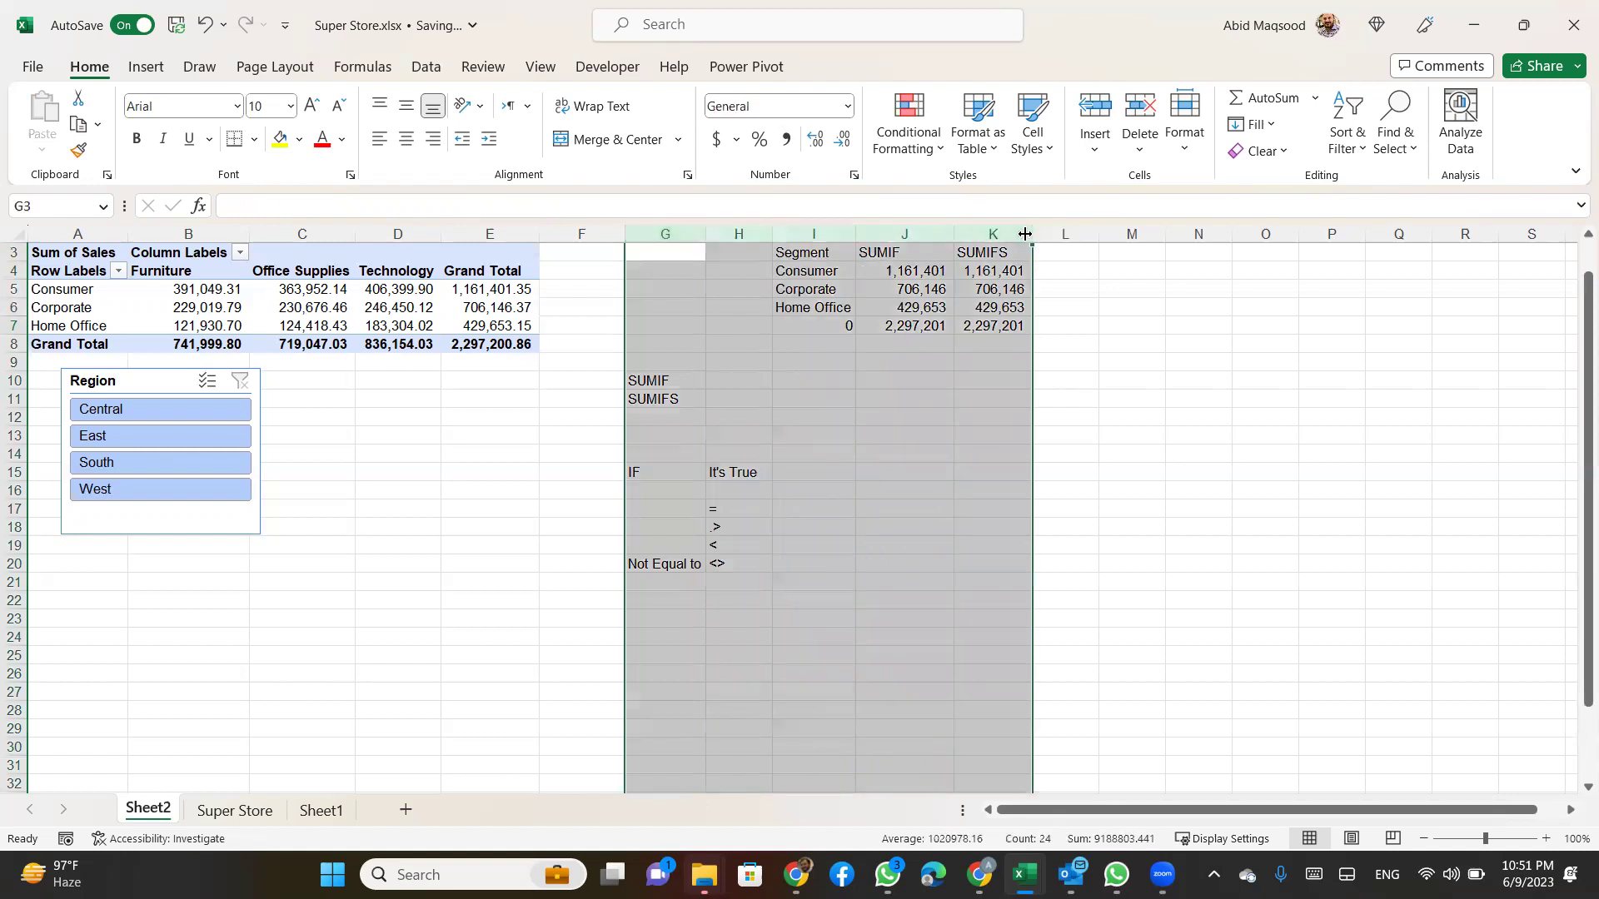
double_click(1025, 234)
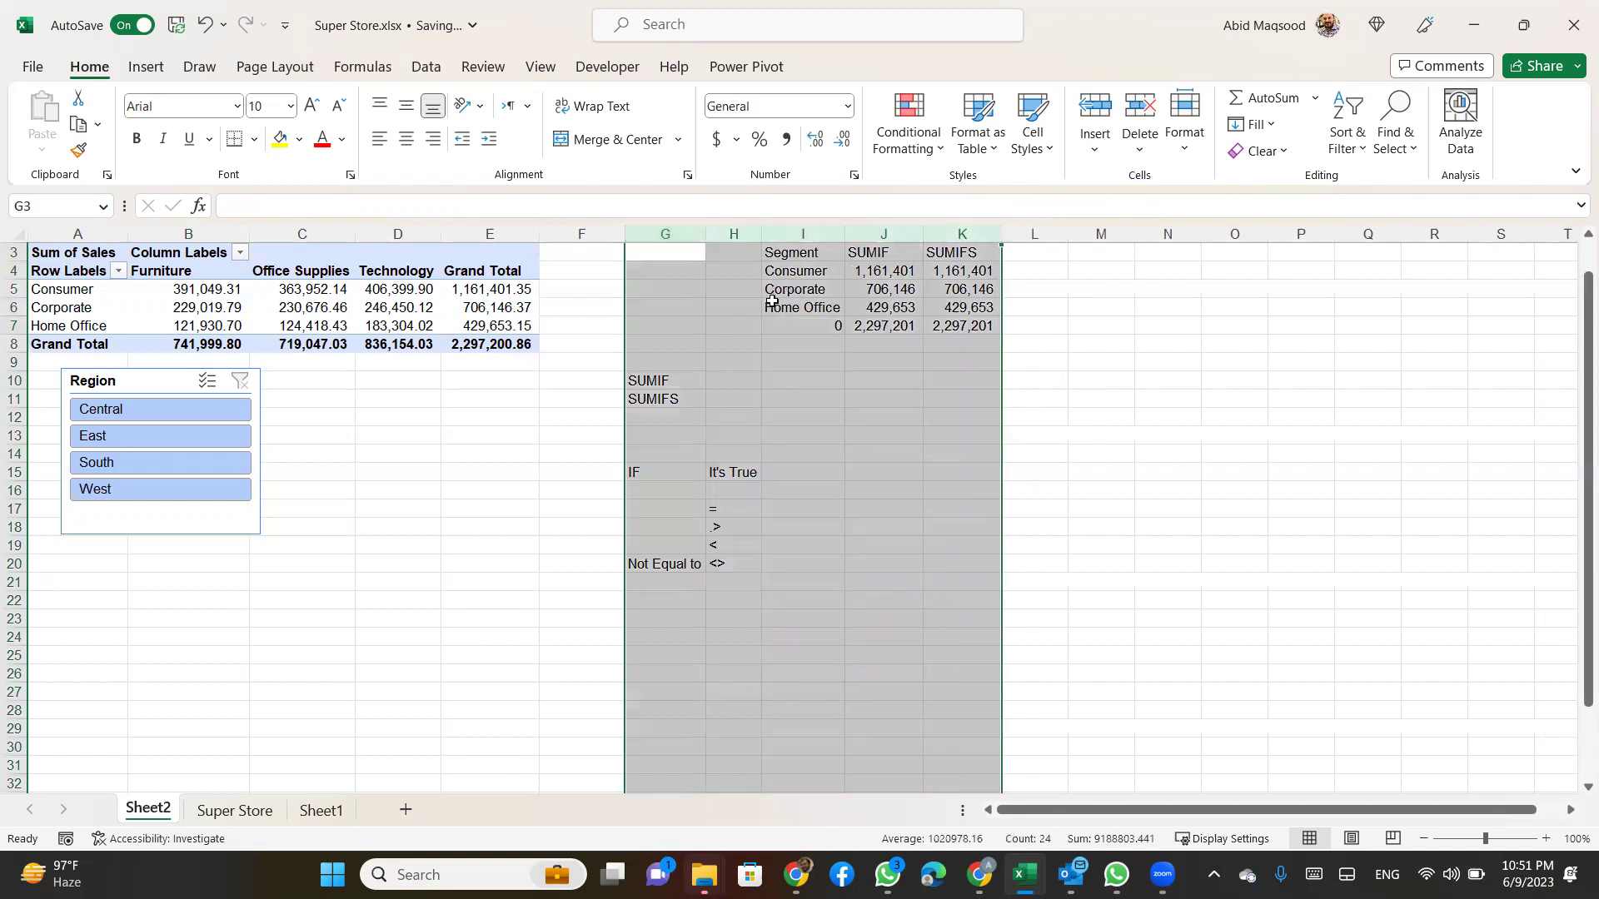
click(395, 297)
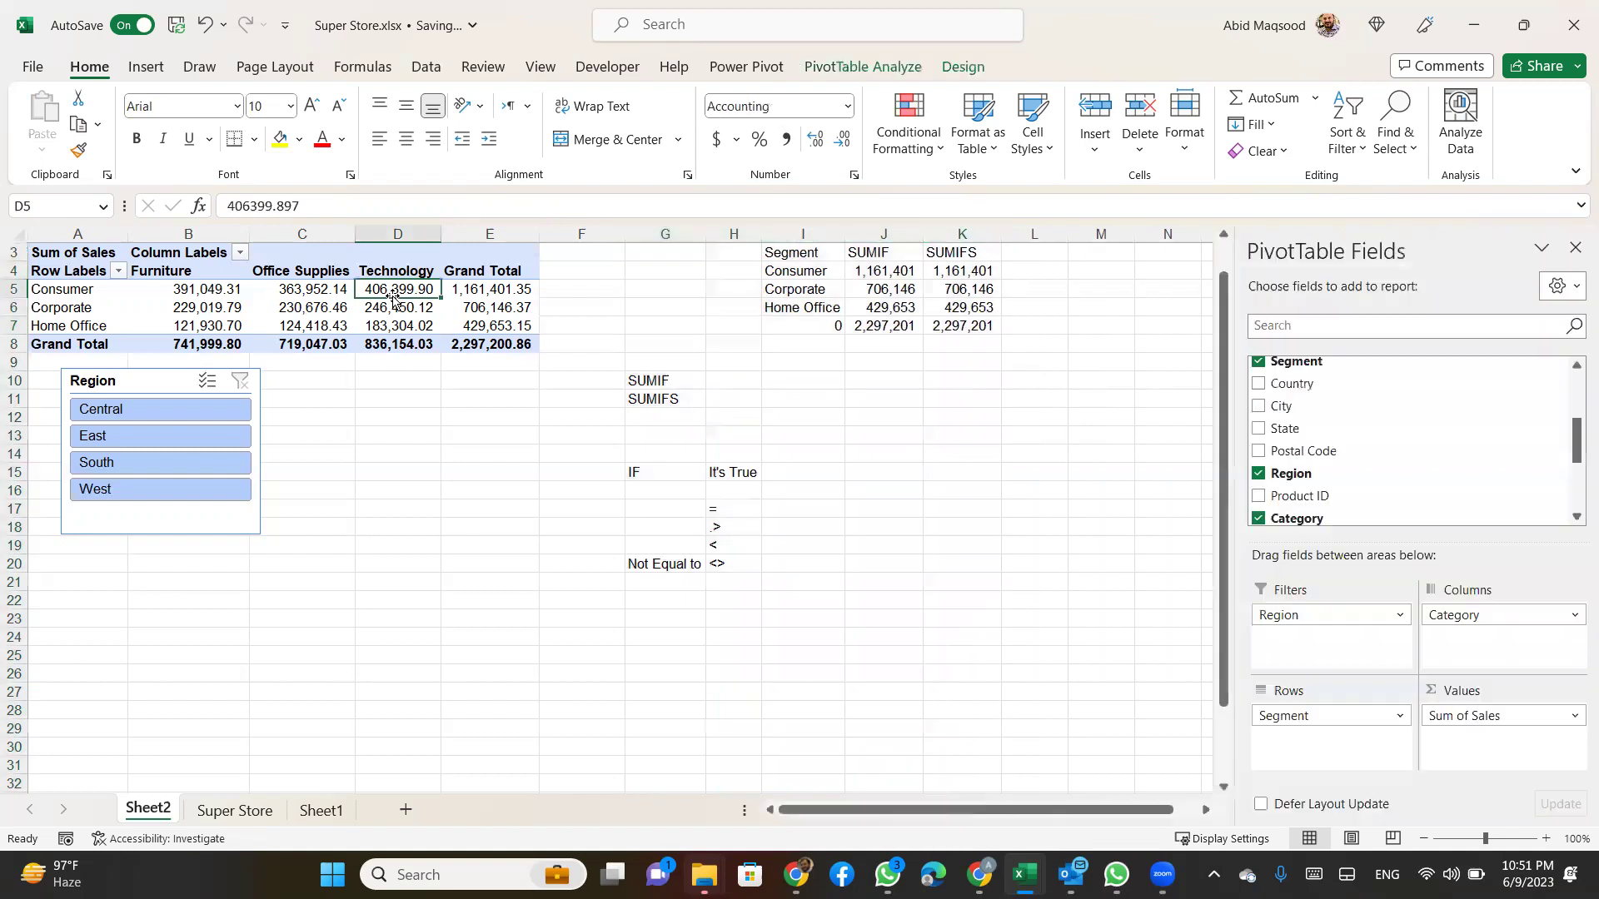
click(852, 311)
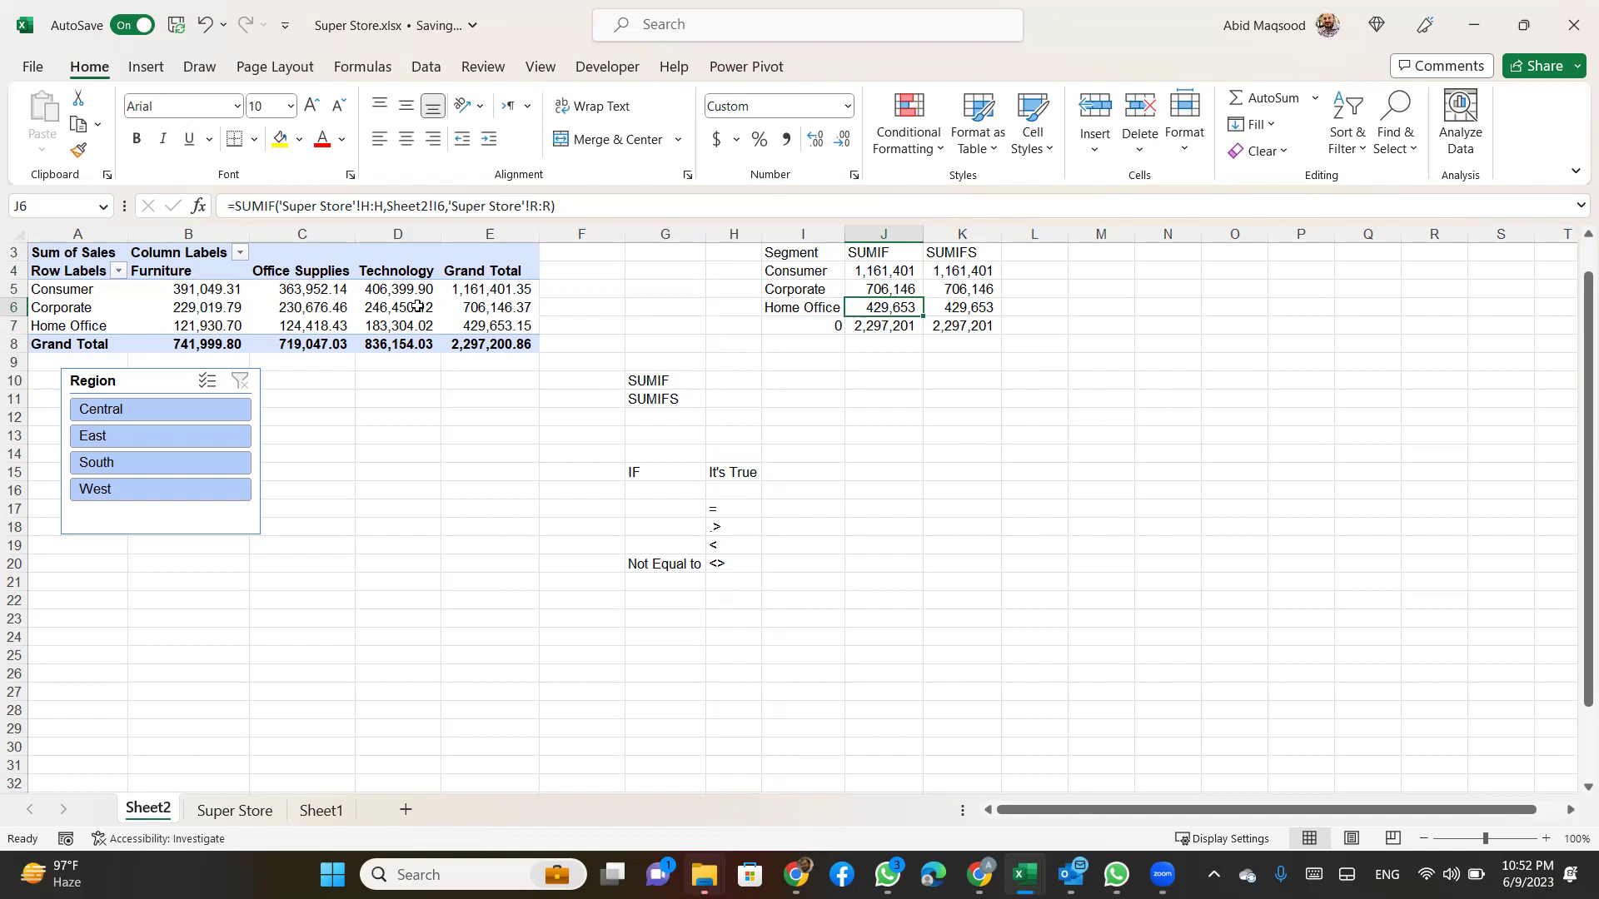
mouse_move(302, 325)
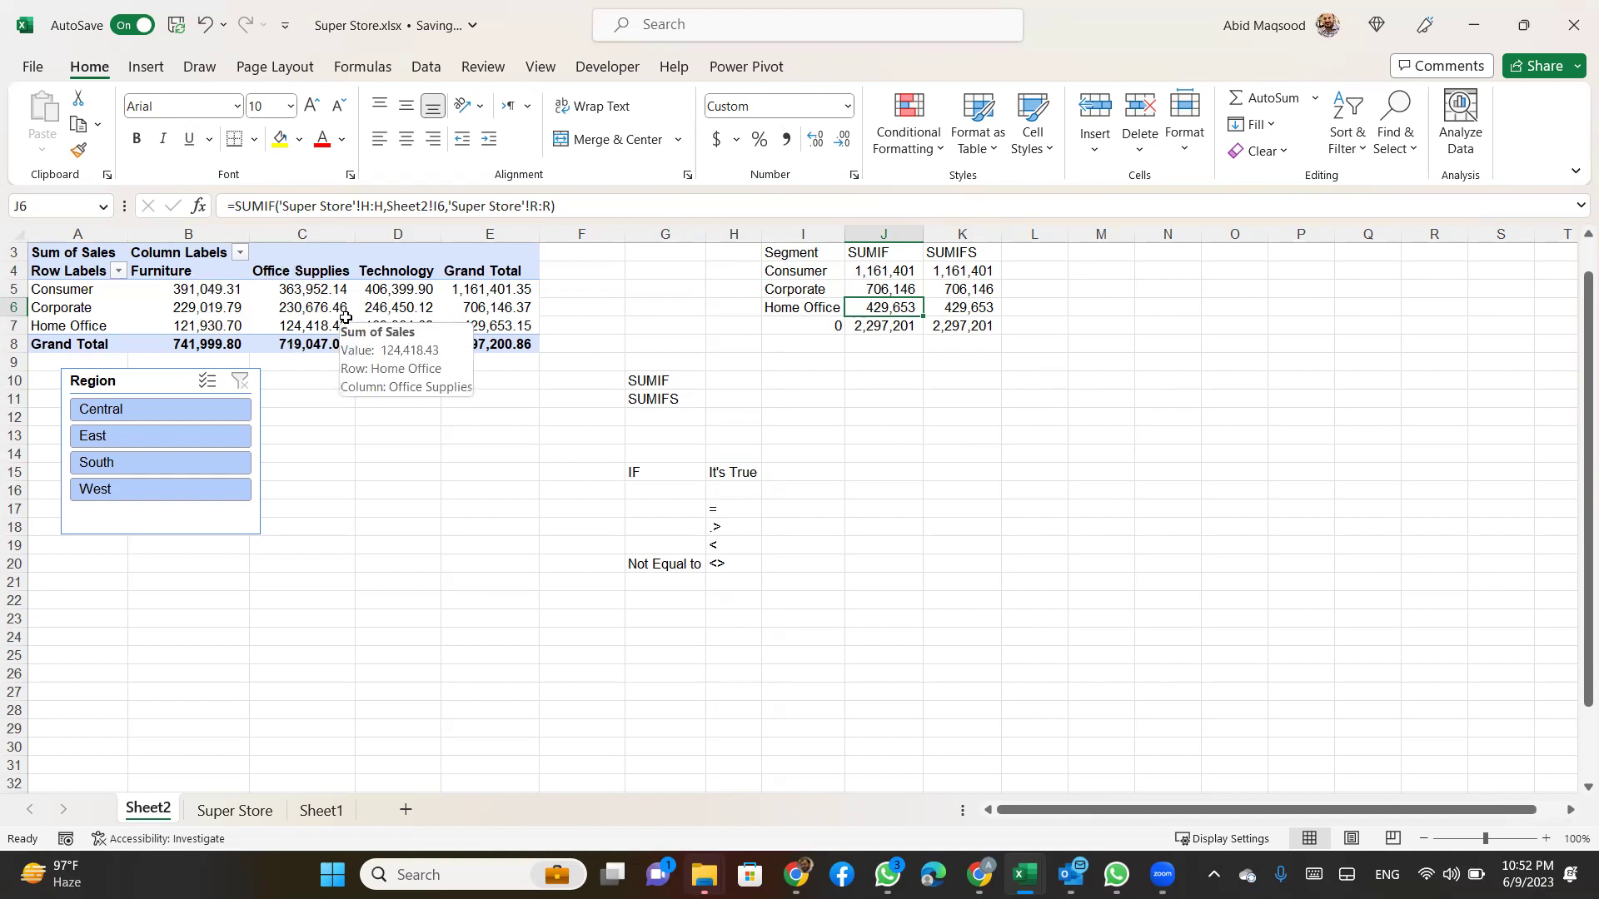
Nudge the Region slicer left under the pivot, then select the segment totals table's header
drag(117, 381, 95, 383)
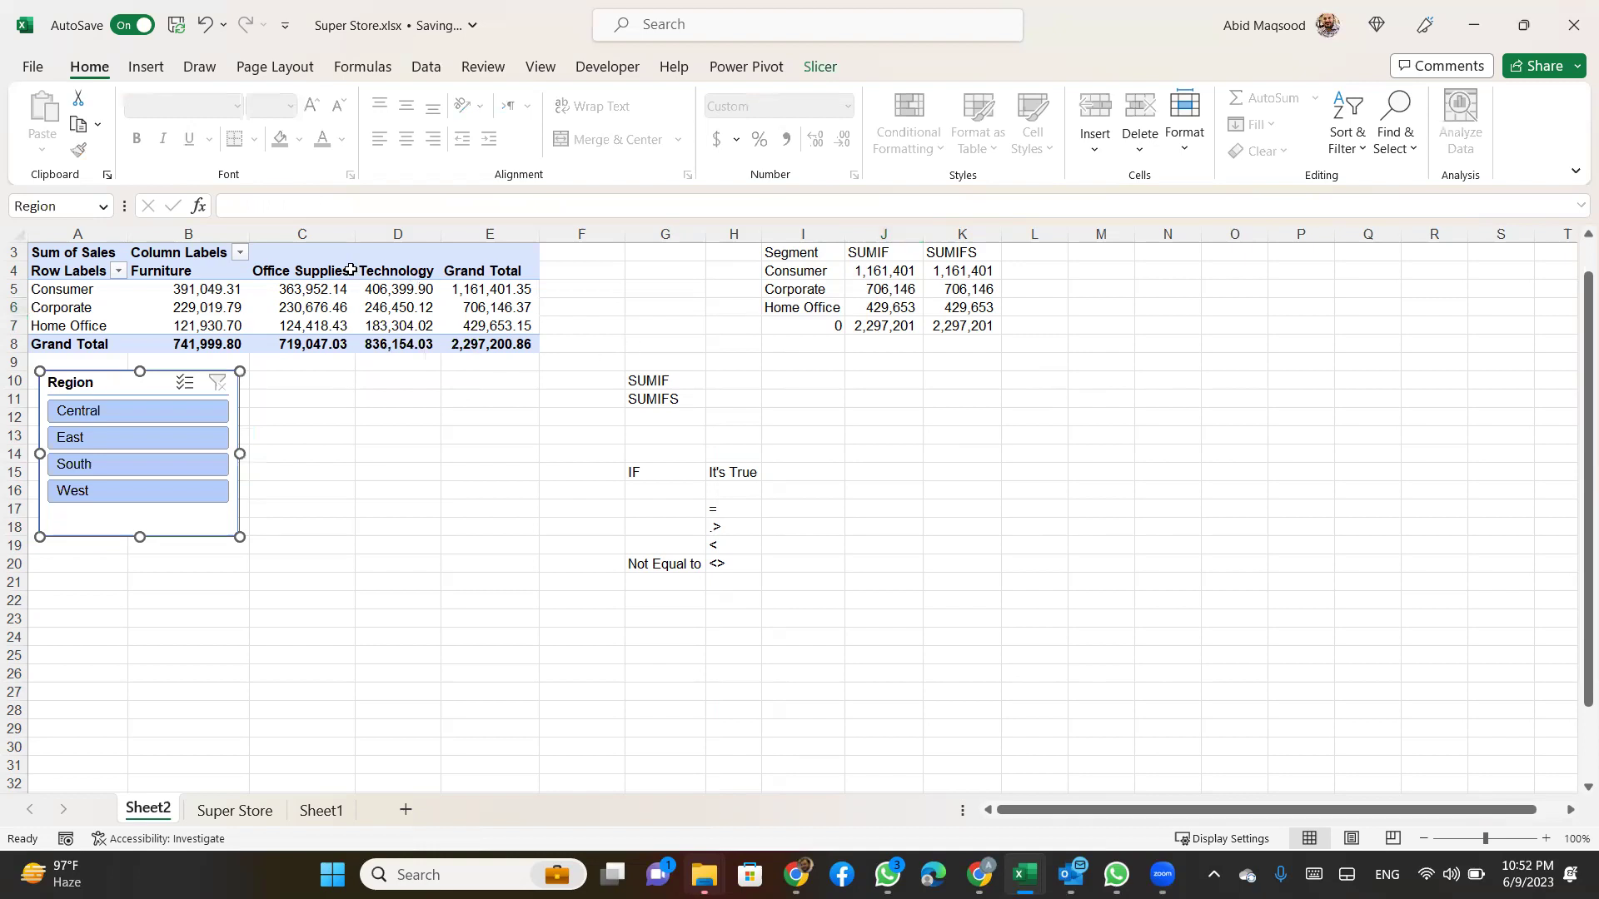
click(48, 254)
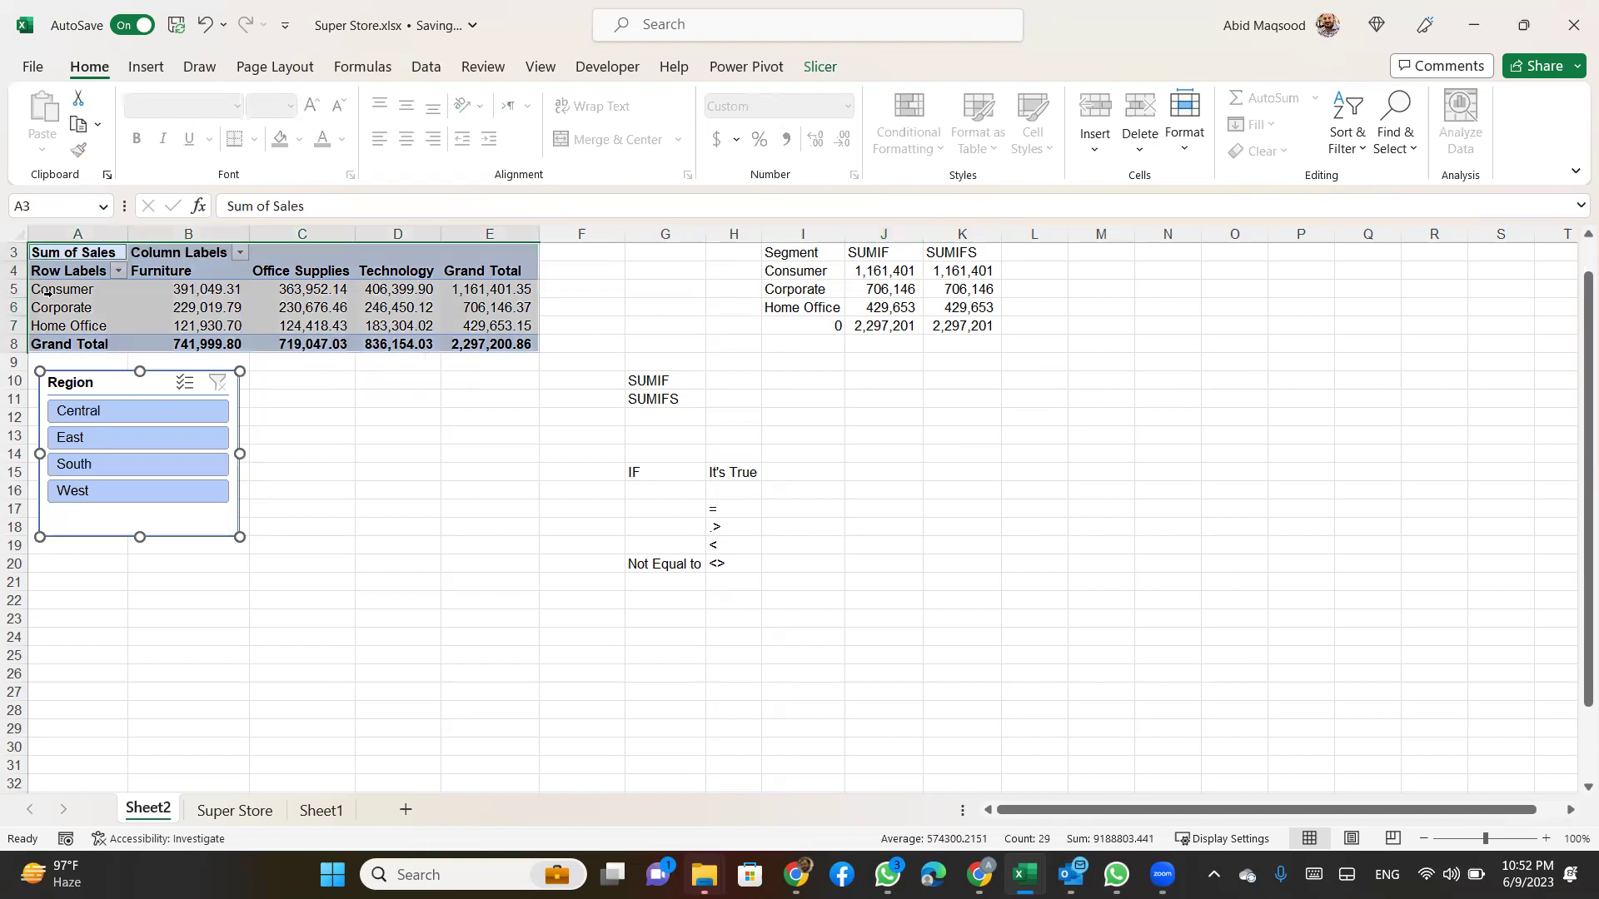
click(793, 264)
click(795, 251)
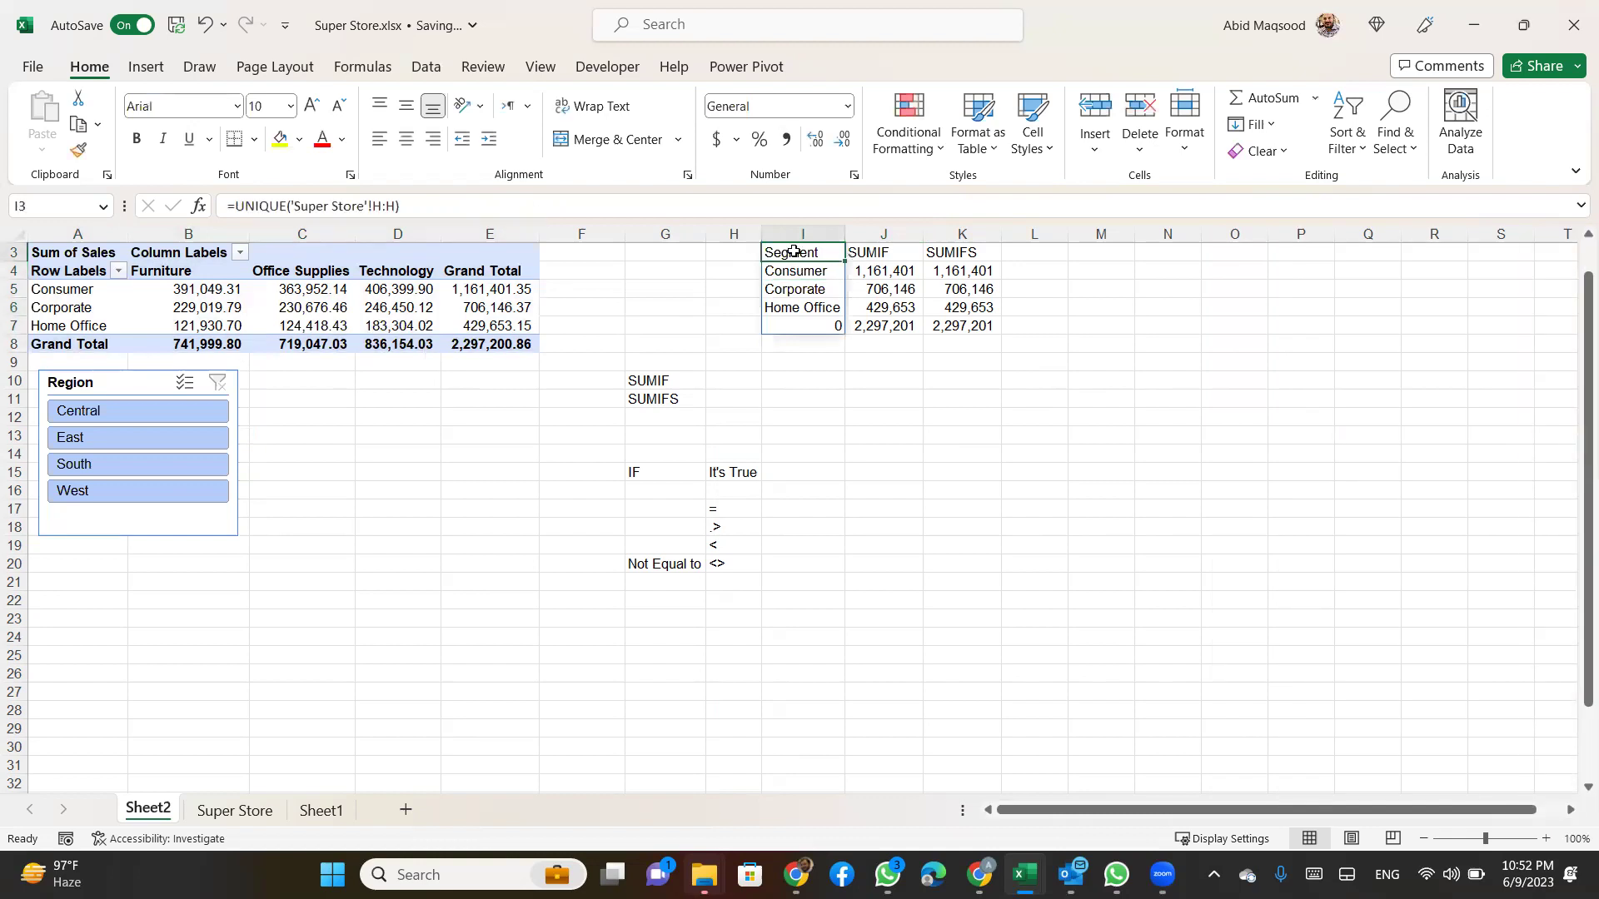
shift+click(964, 328)
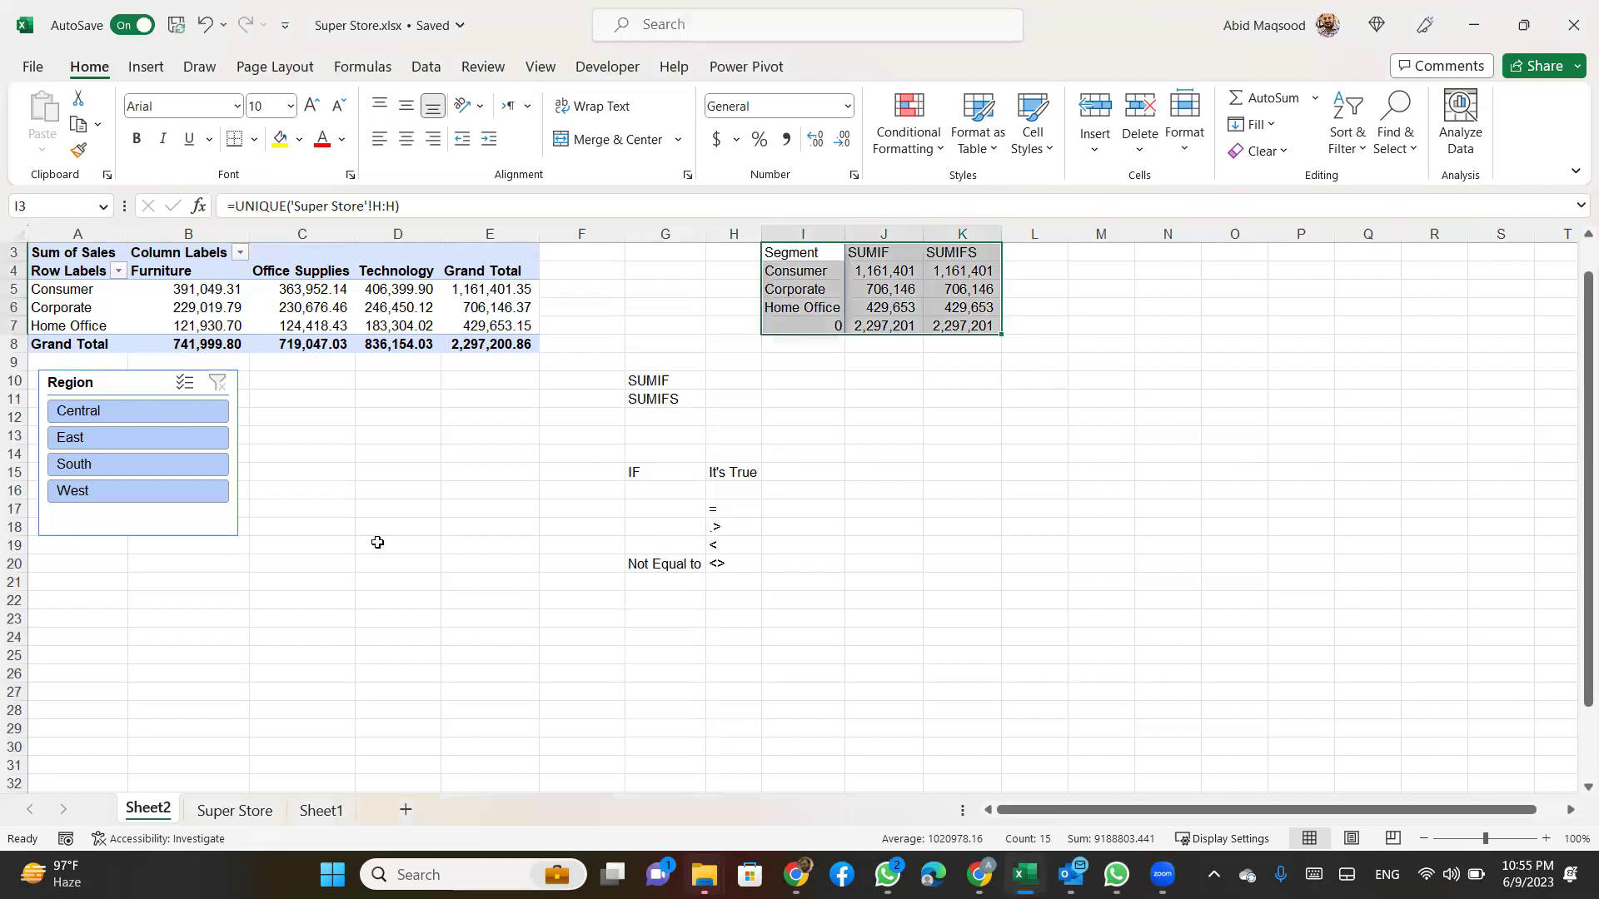
click(388, 485)
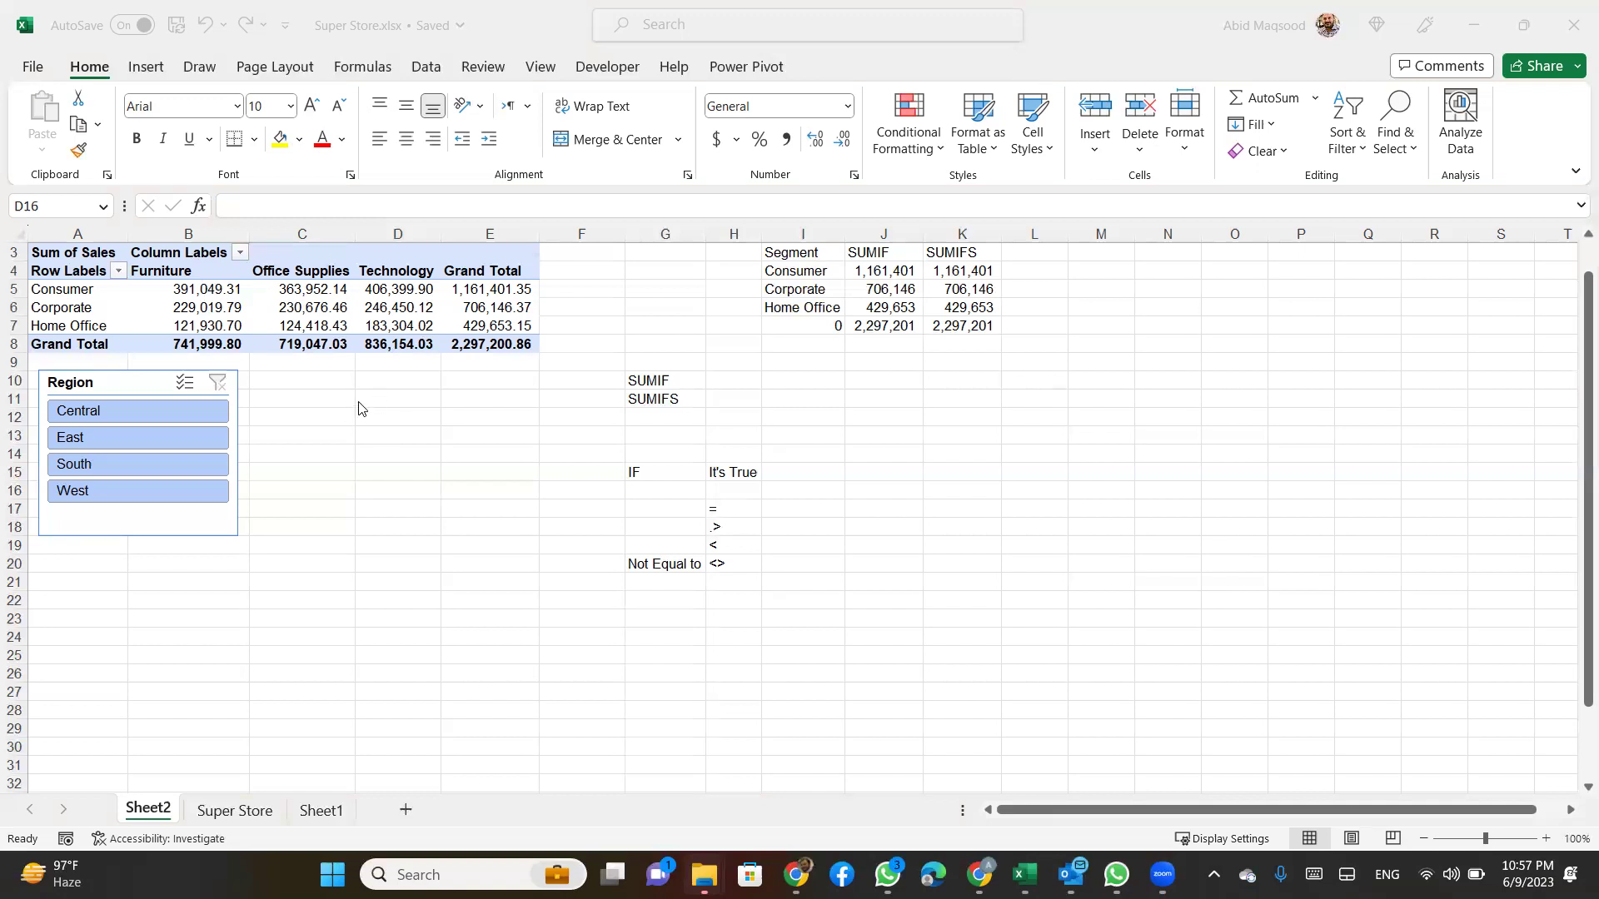
Stretch the Region slicer down to row 25 and select the empty cells C10:E25 beside it
click(158, 529)
drag(139, 537, 106, 656)
drag(294, 382, 456, 657)
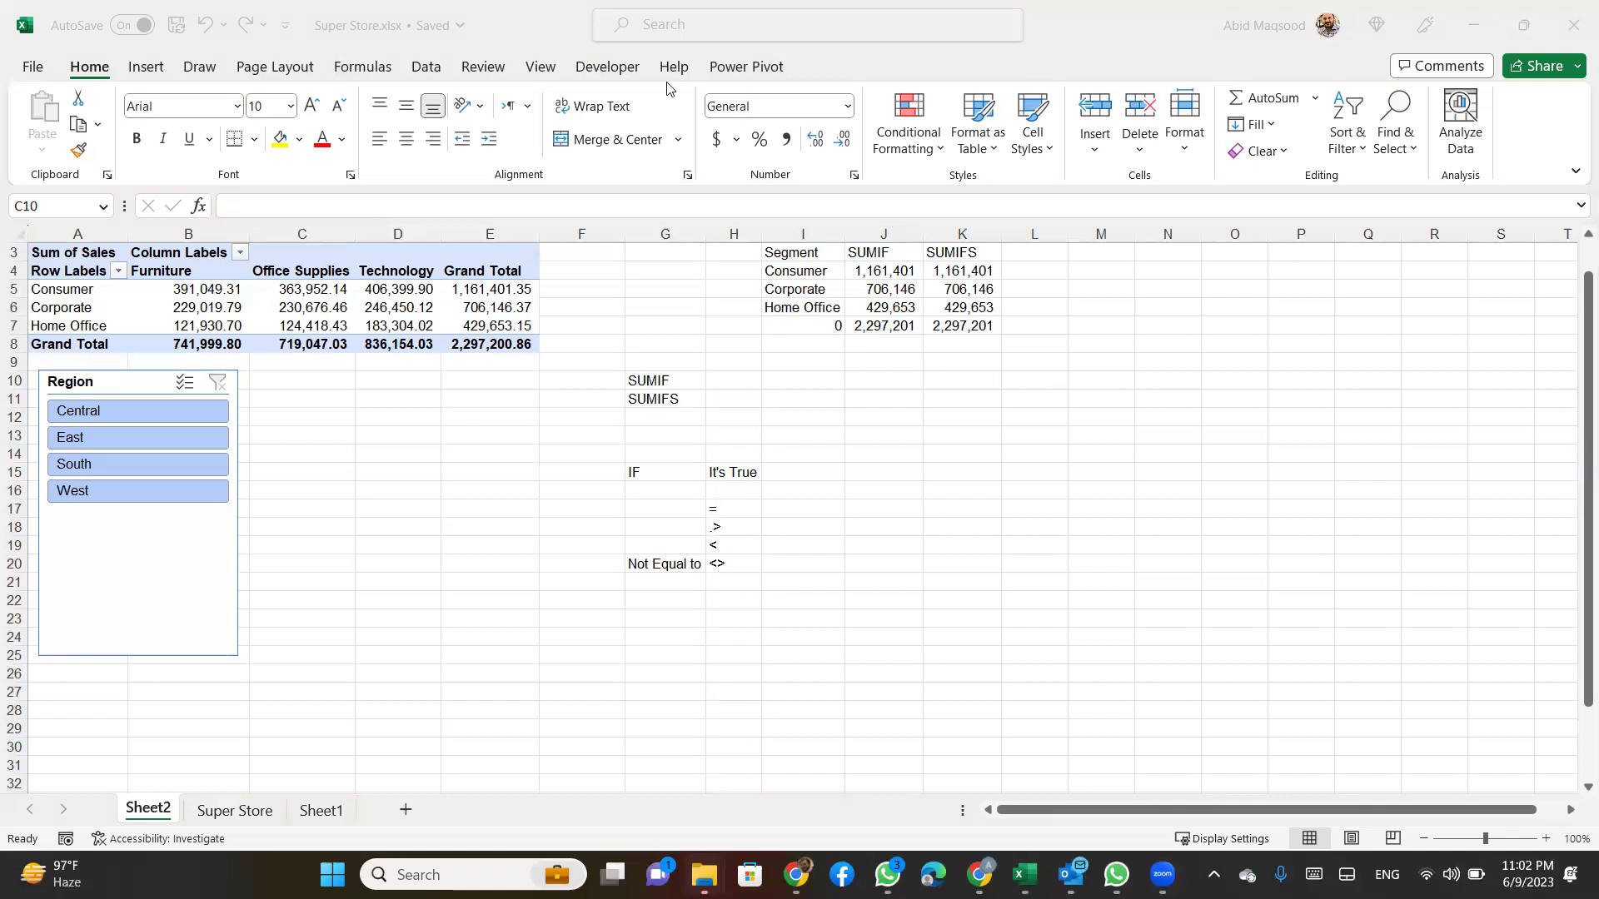
click(221, 6)
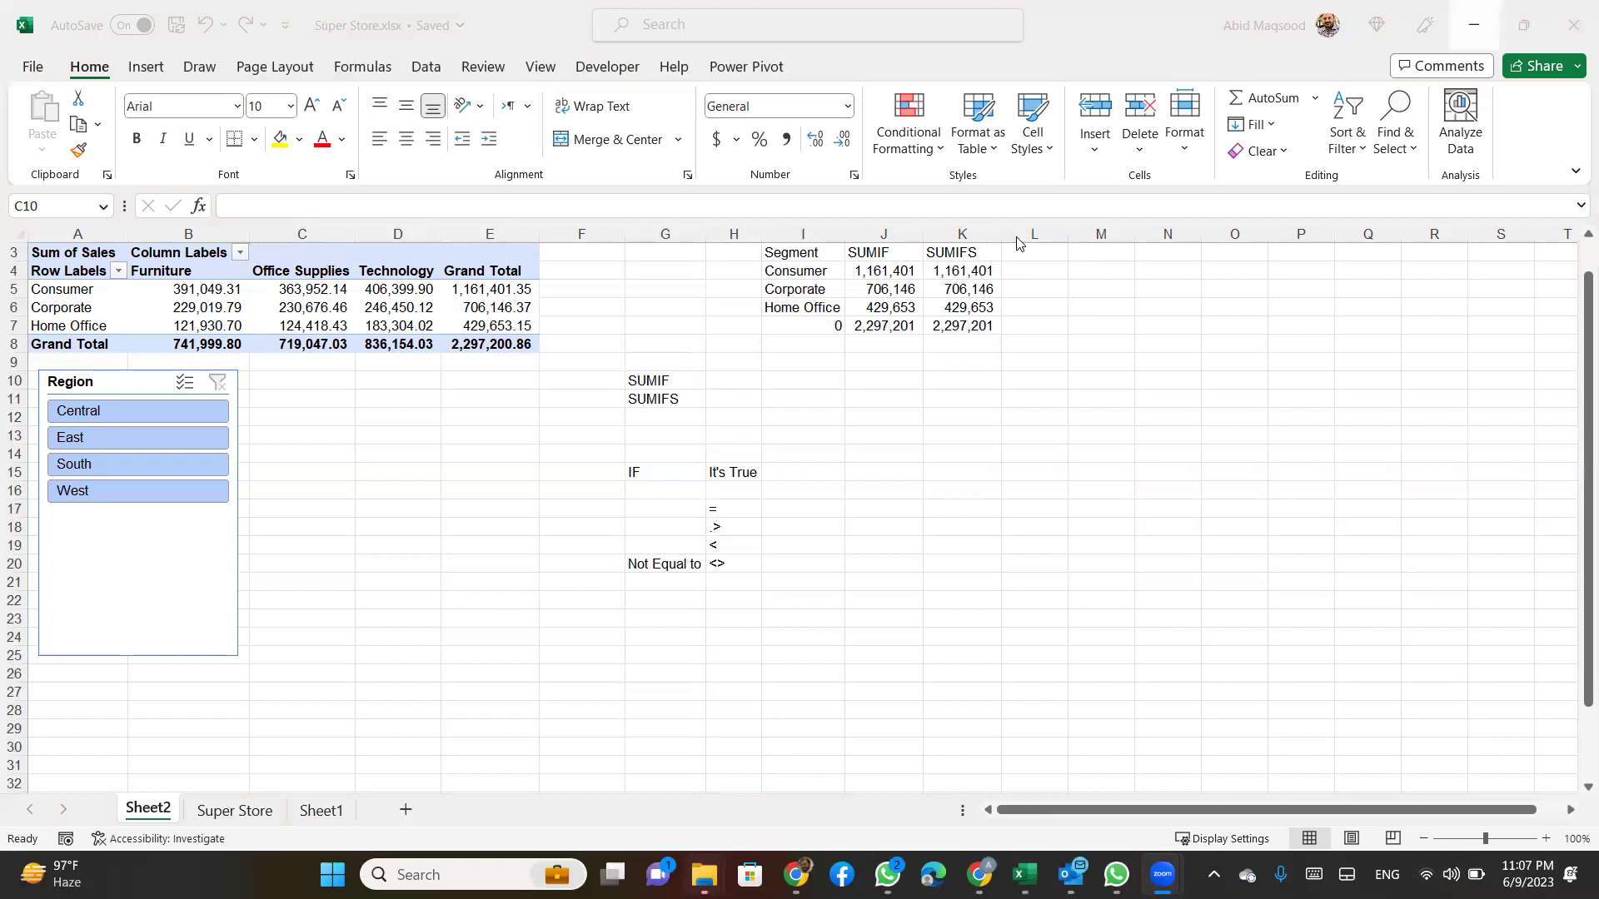
click(875, 285)
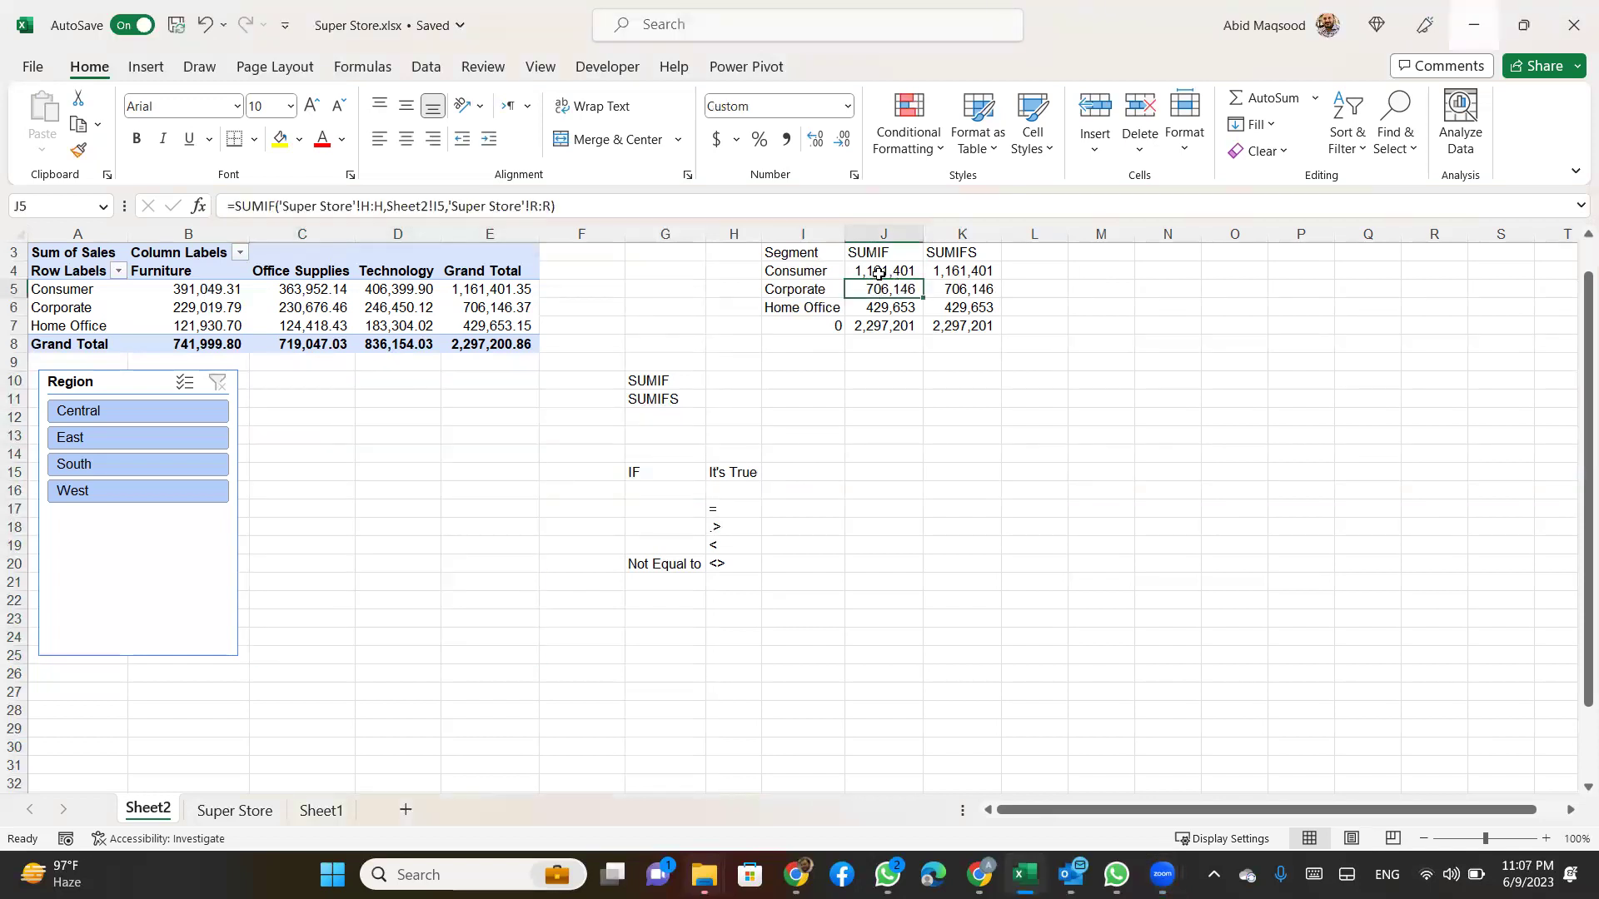
click(864, 267)
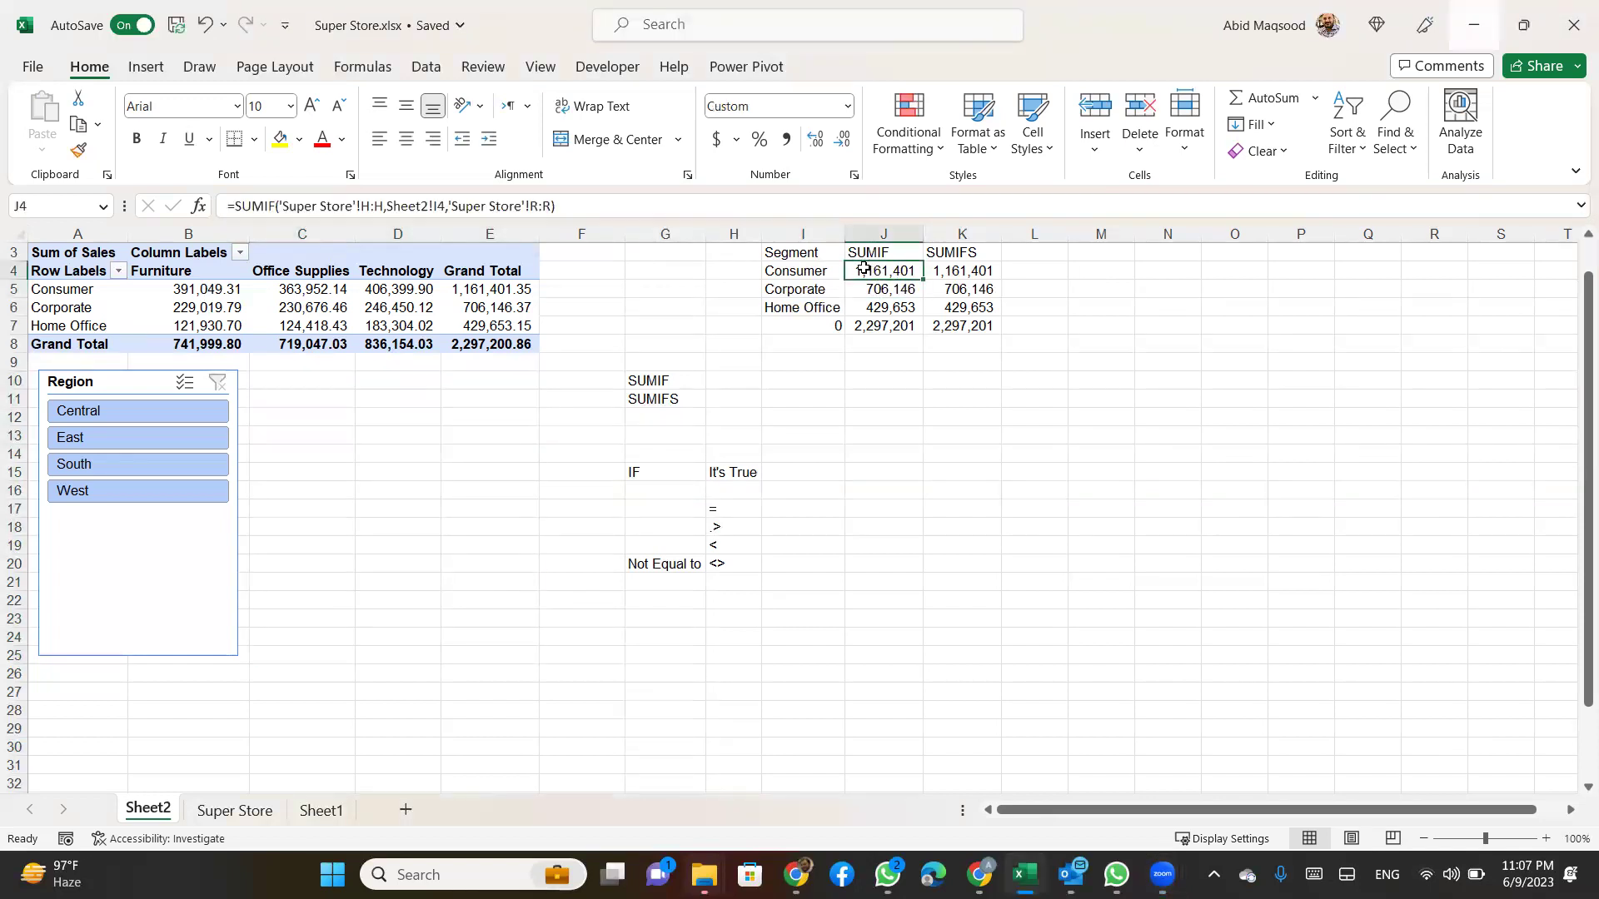
double_click(867, 269)
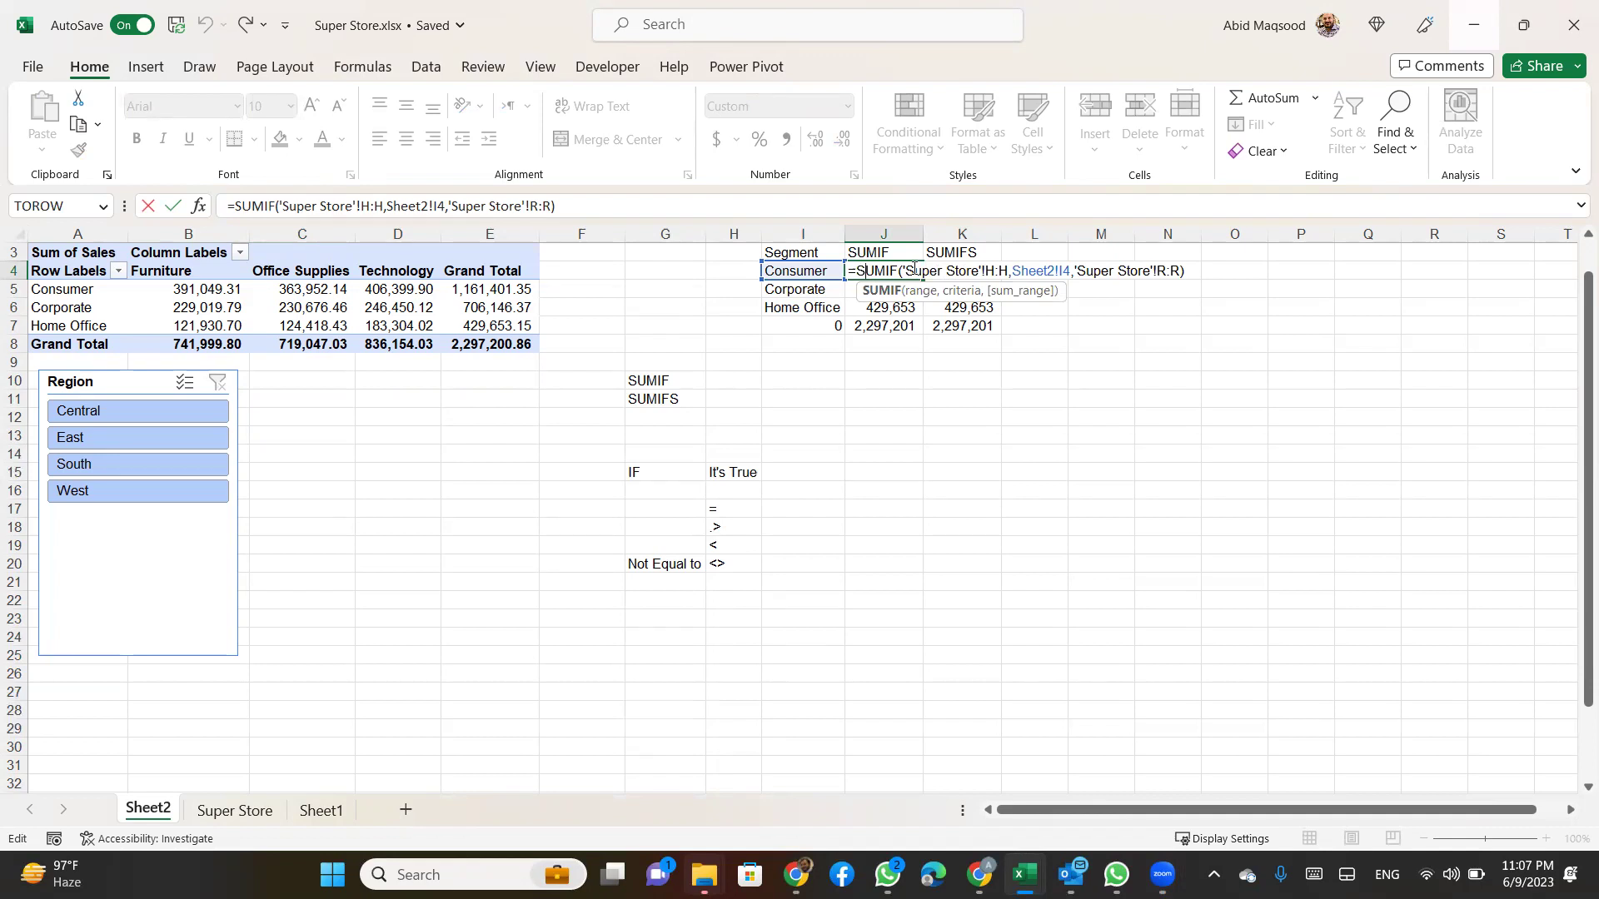
drag(901, 270, 999, 272)
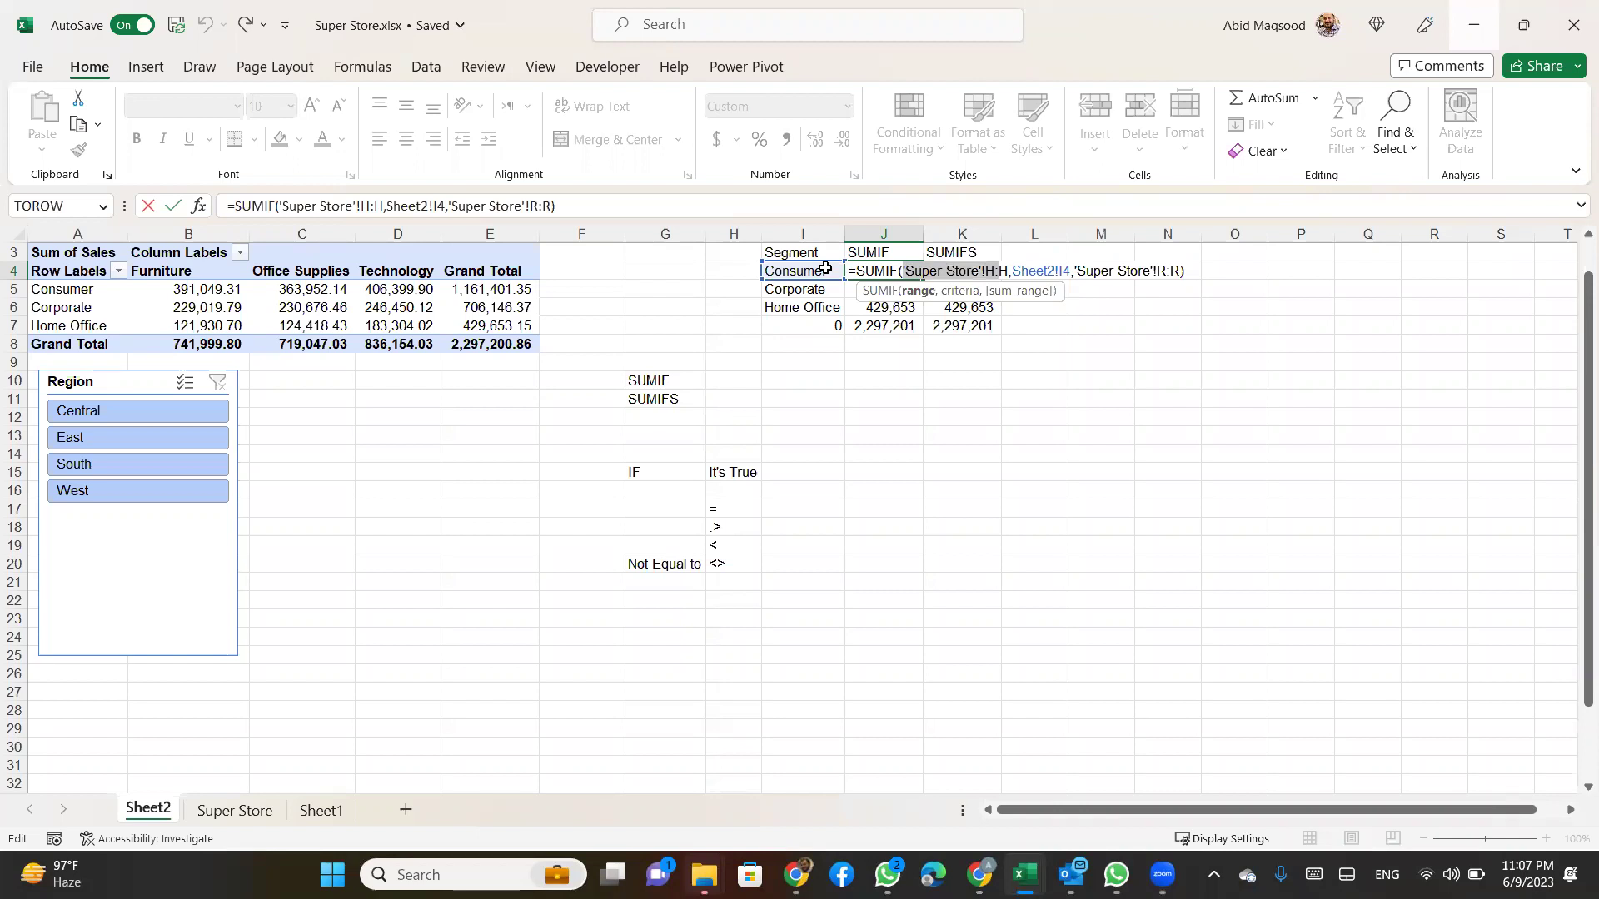
key(Return)
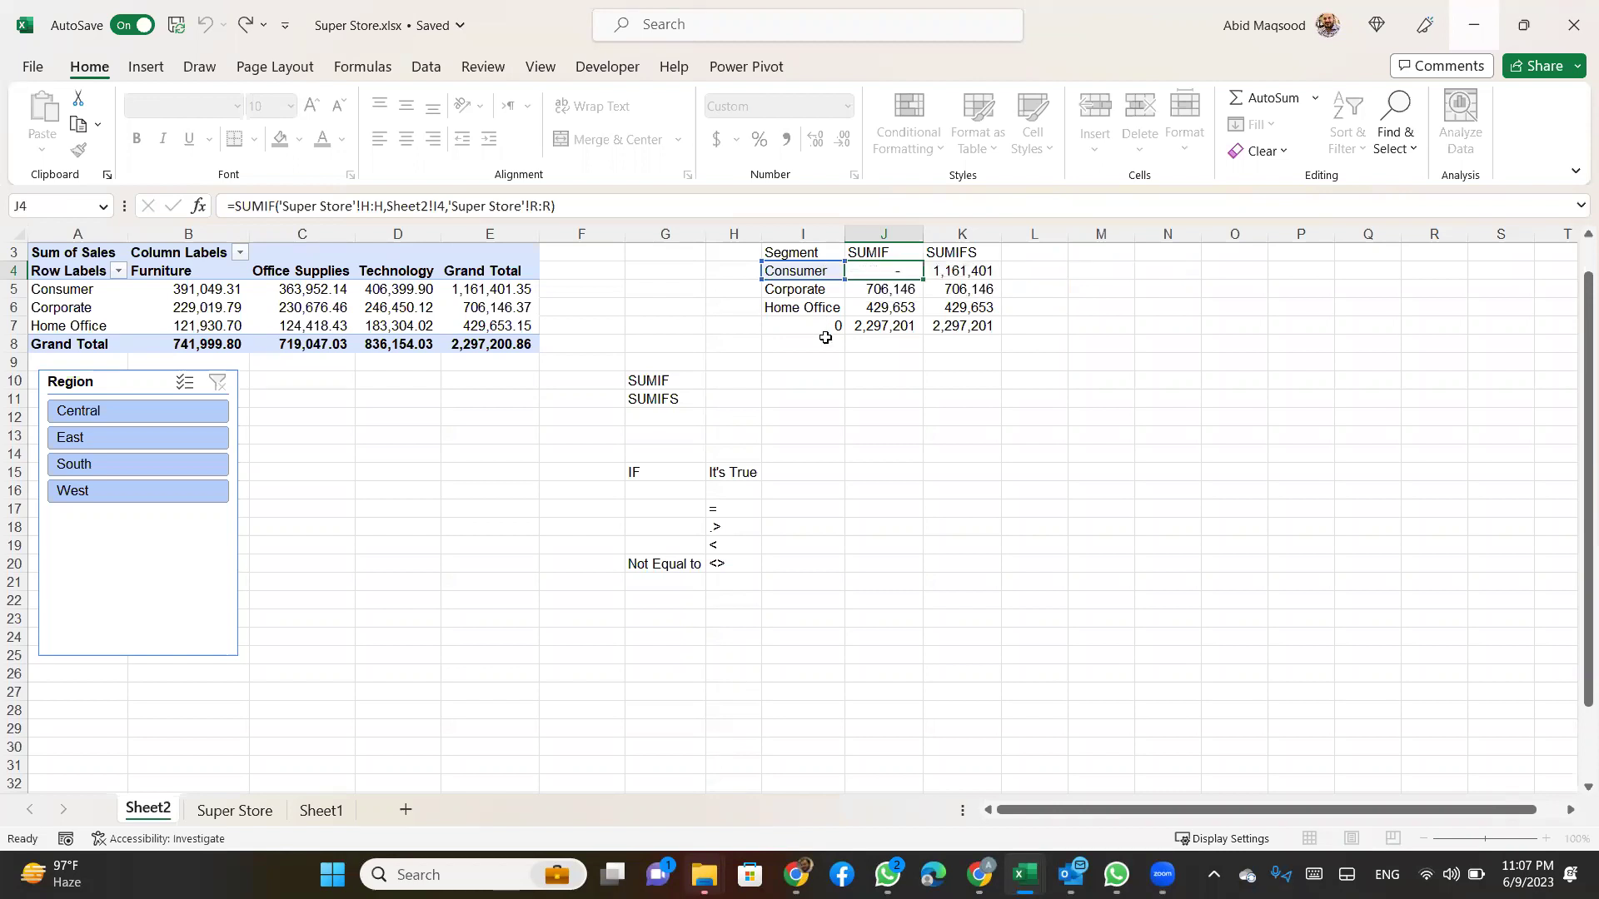
key(Up)
key(Left)
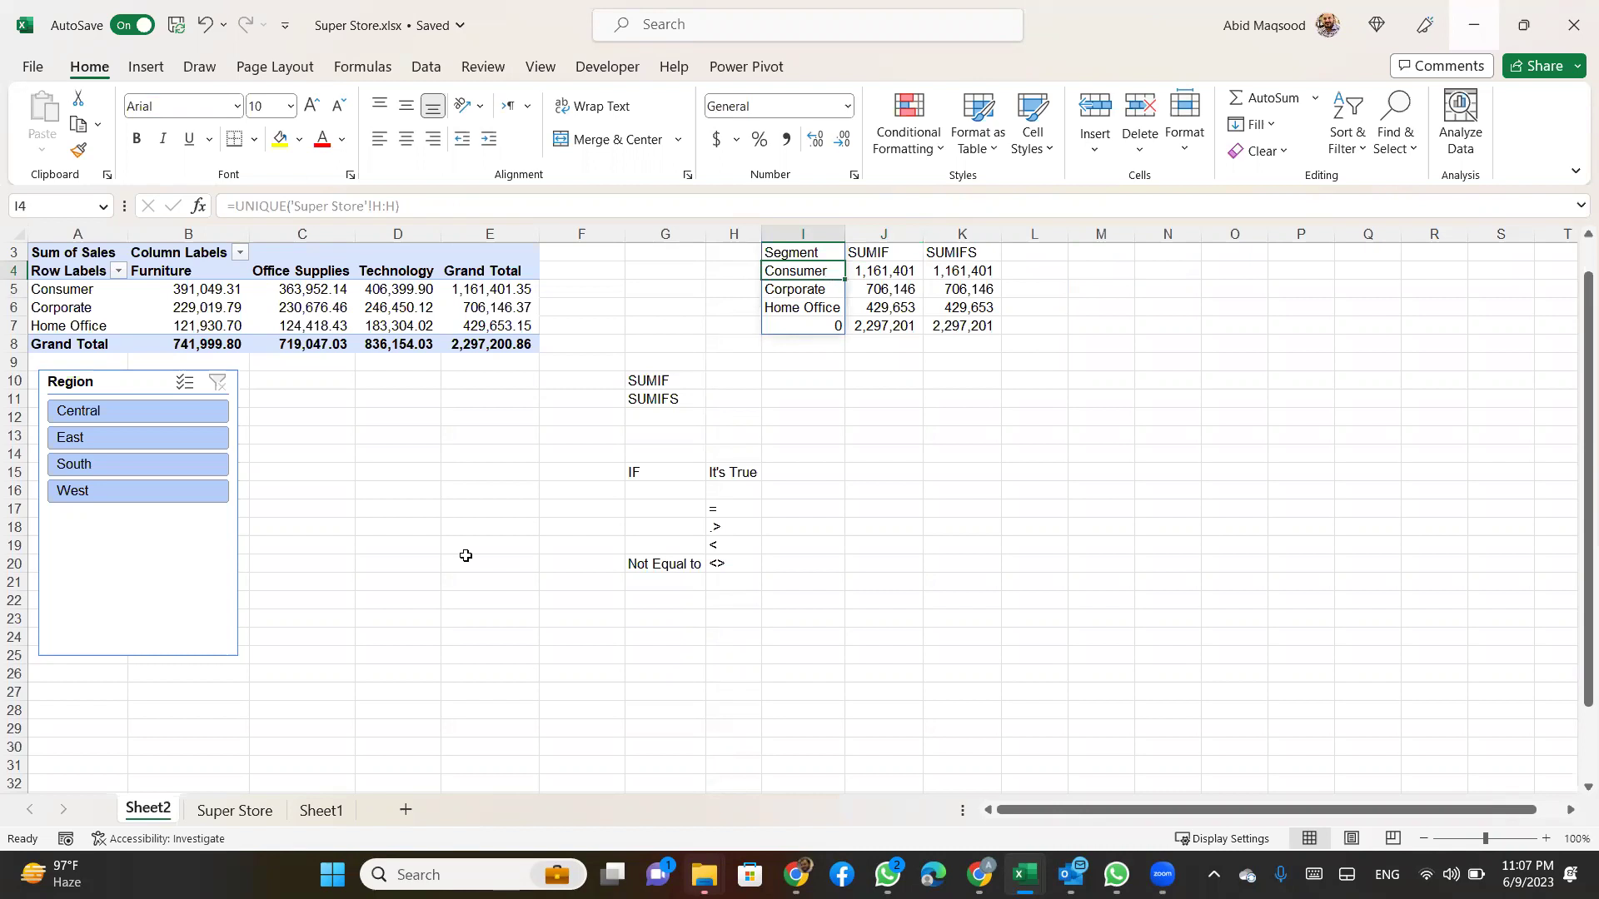
Compare Super Store's Segment column with J4's SUMIF, then select Sales column R to read 2,297,200.86
click(229, 810)
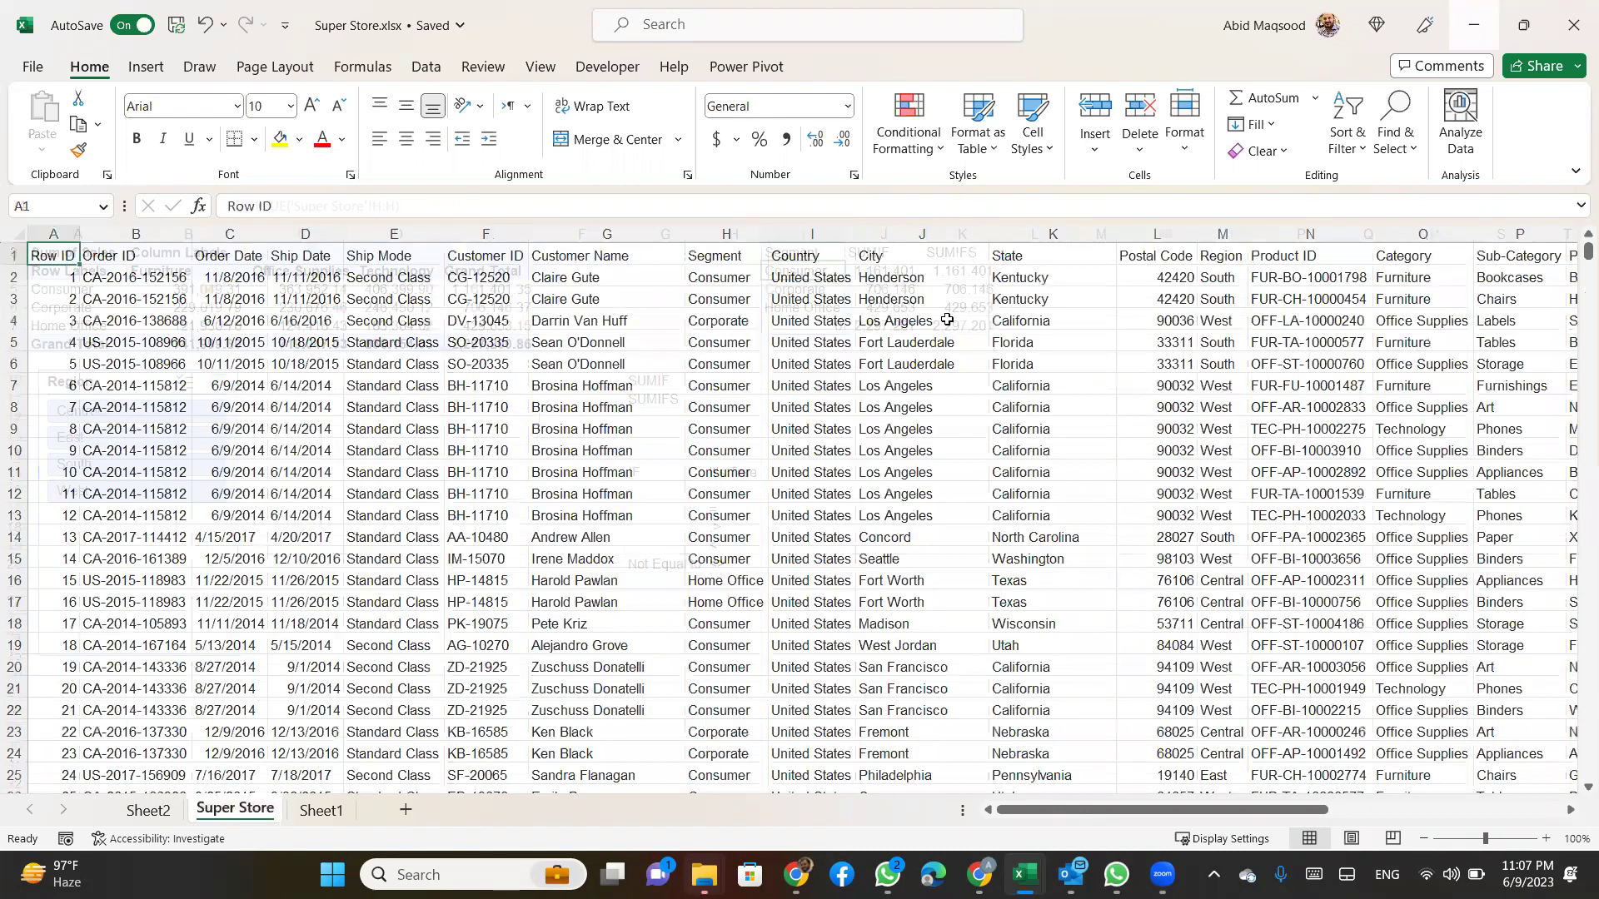
click(726, 234)
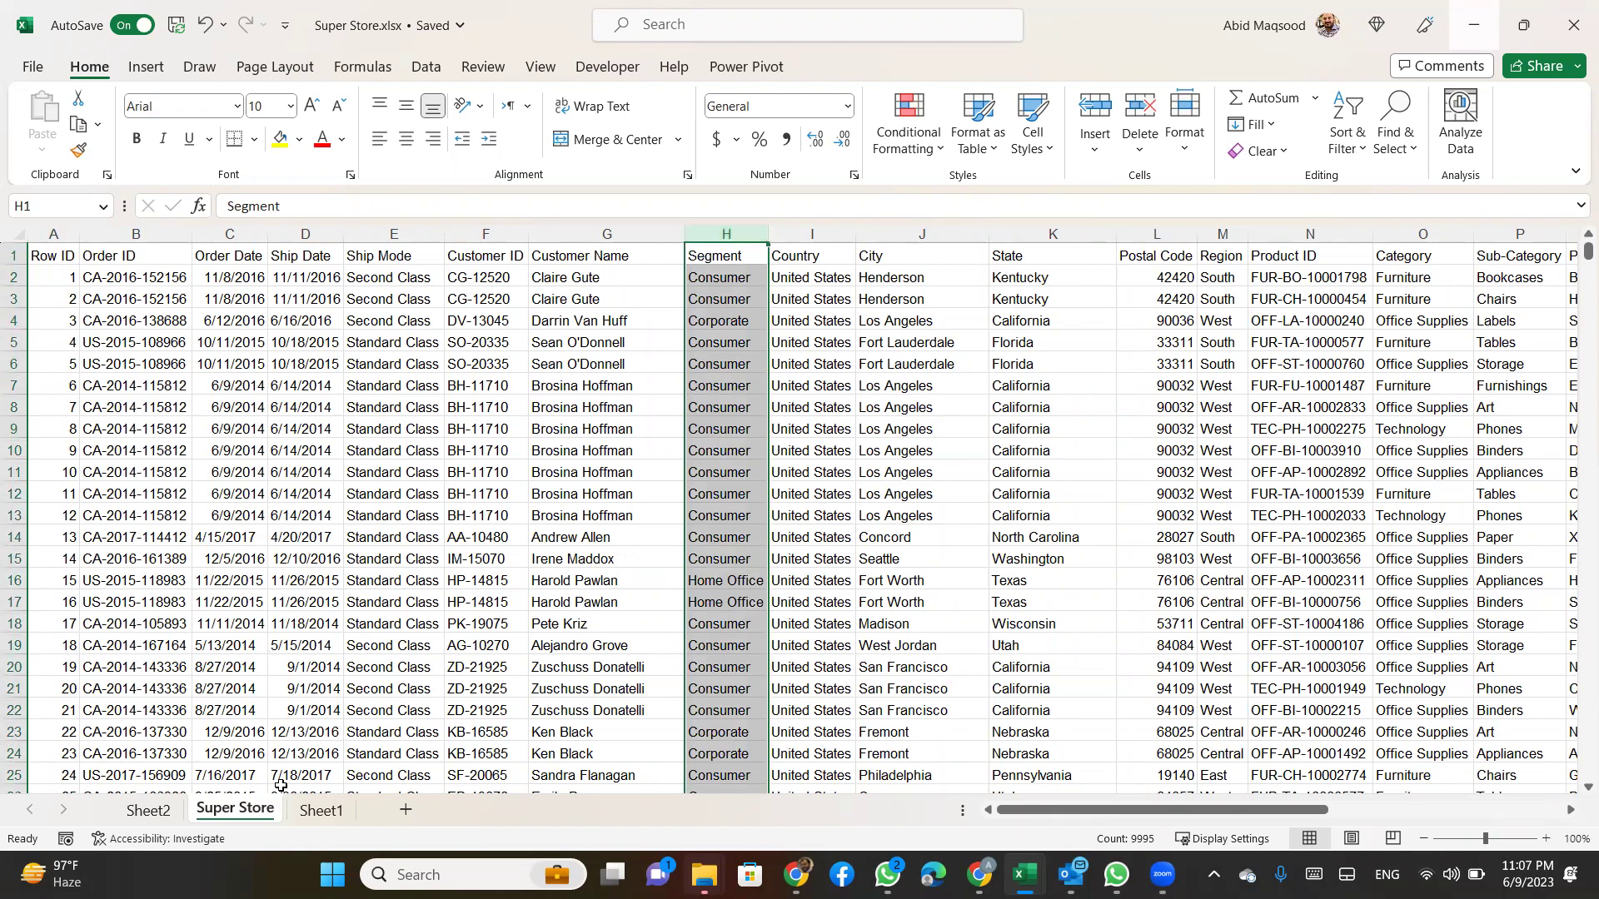
click(171, 811)
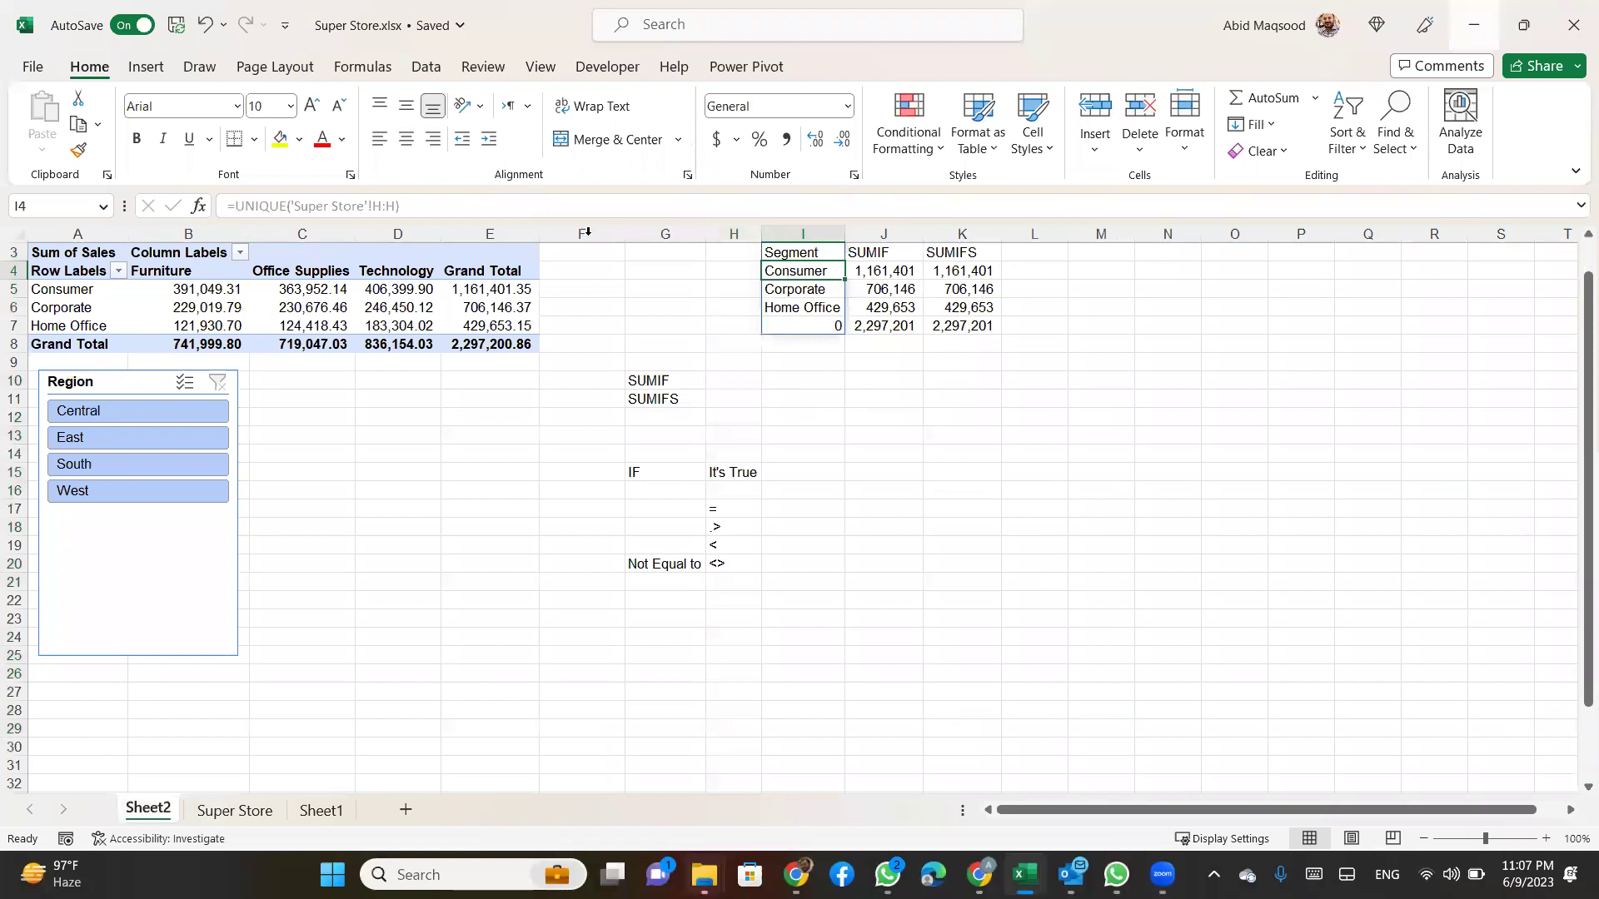
click(883, 270)
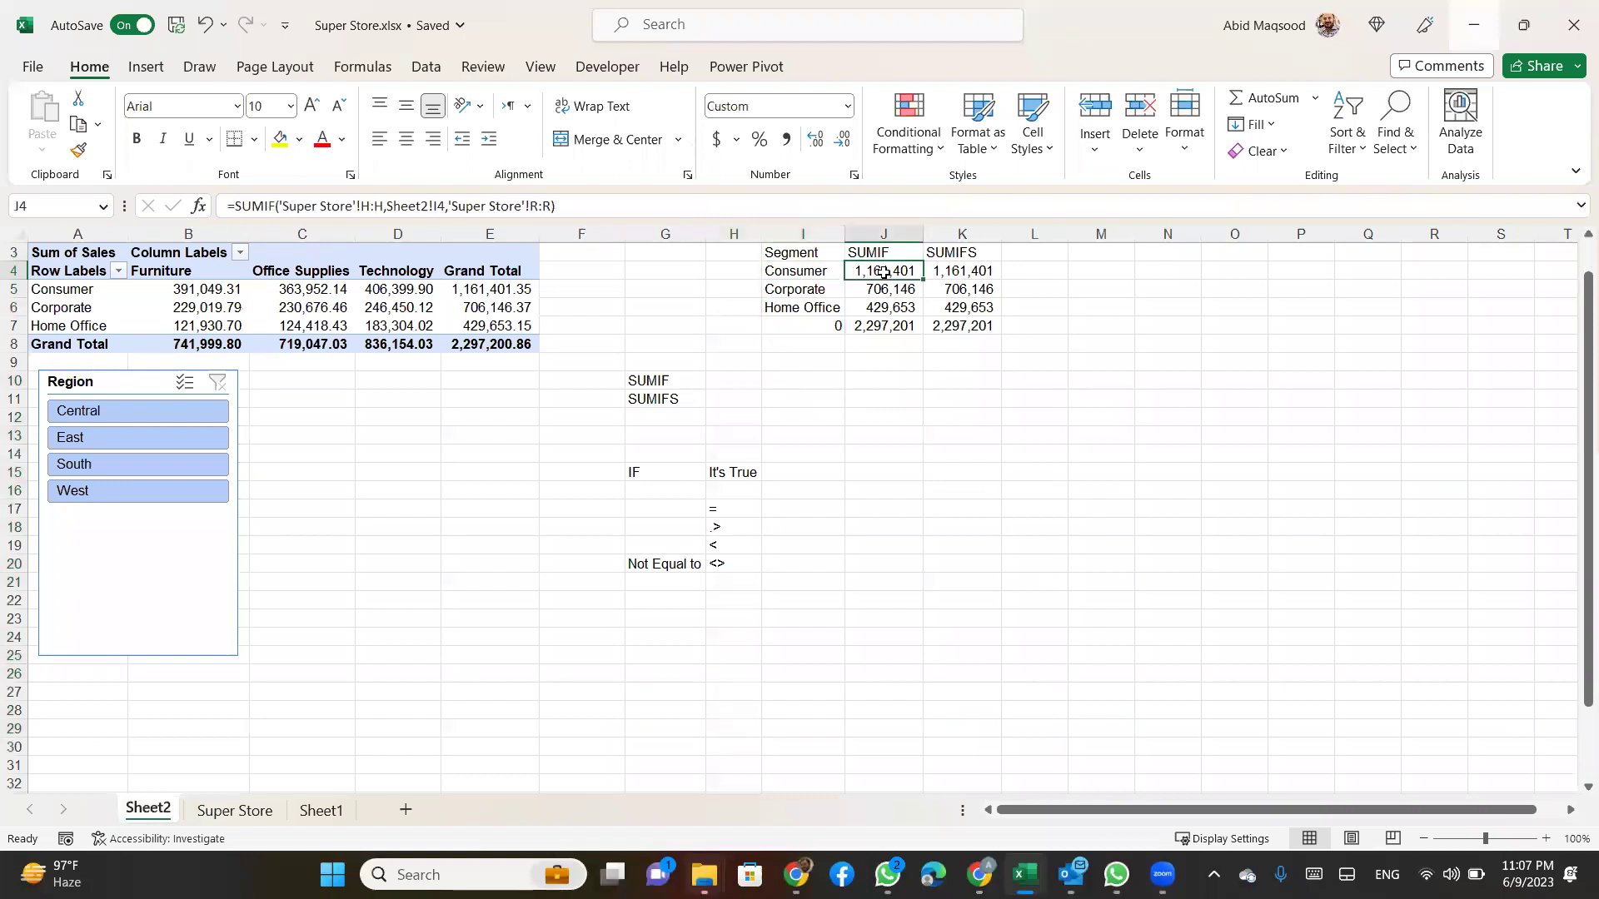
click(226, 815)
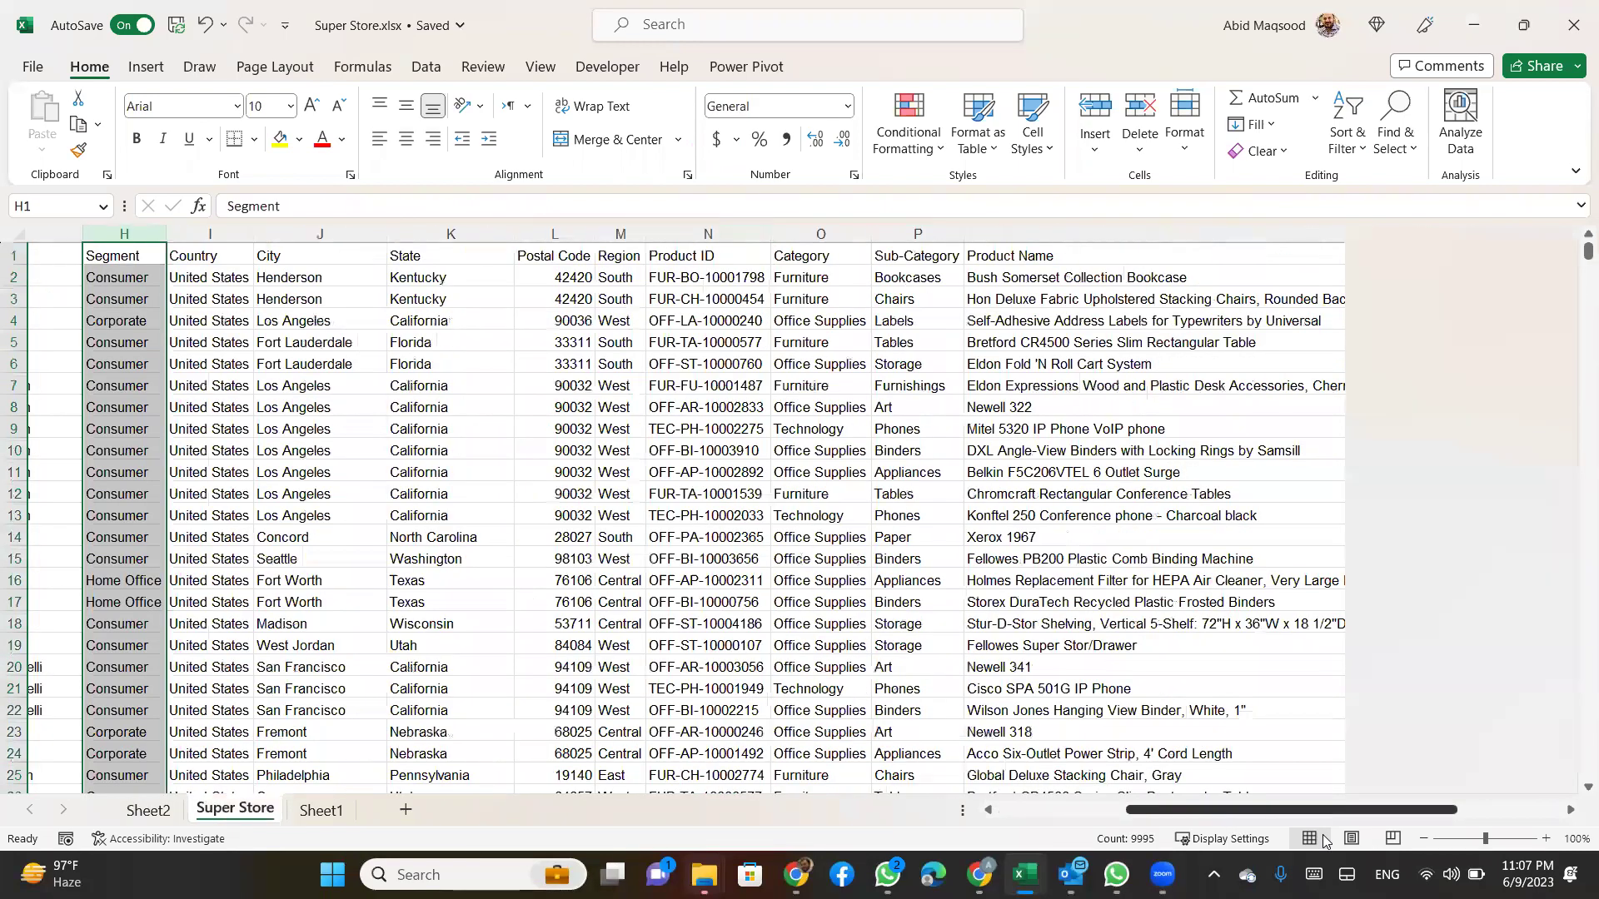
drag(1132, 814, 1322, 814)
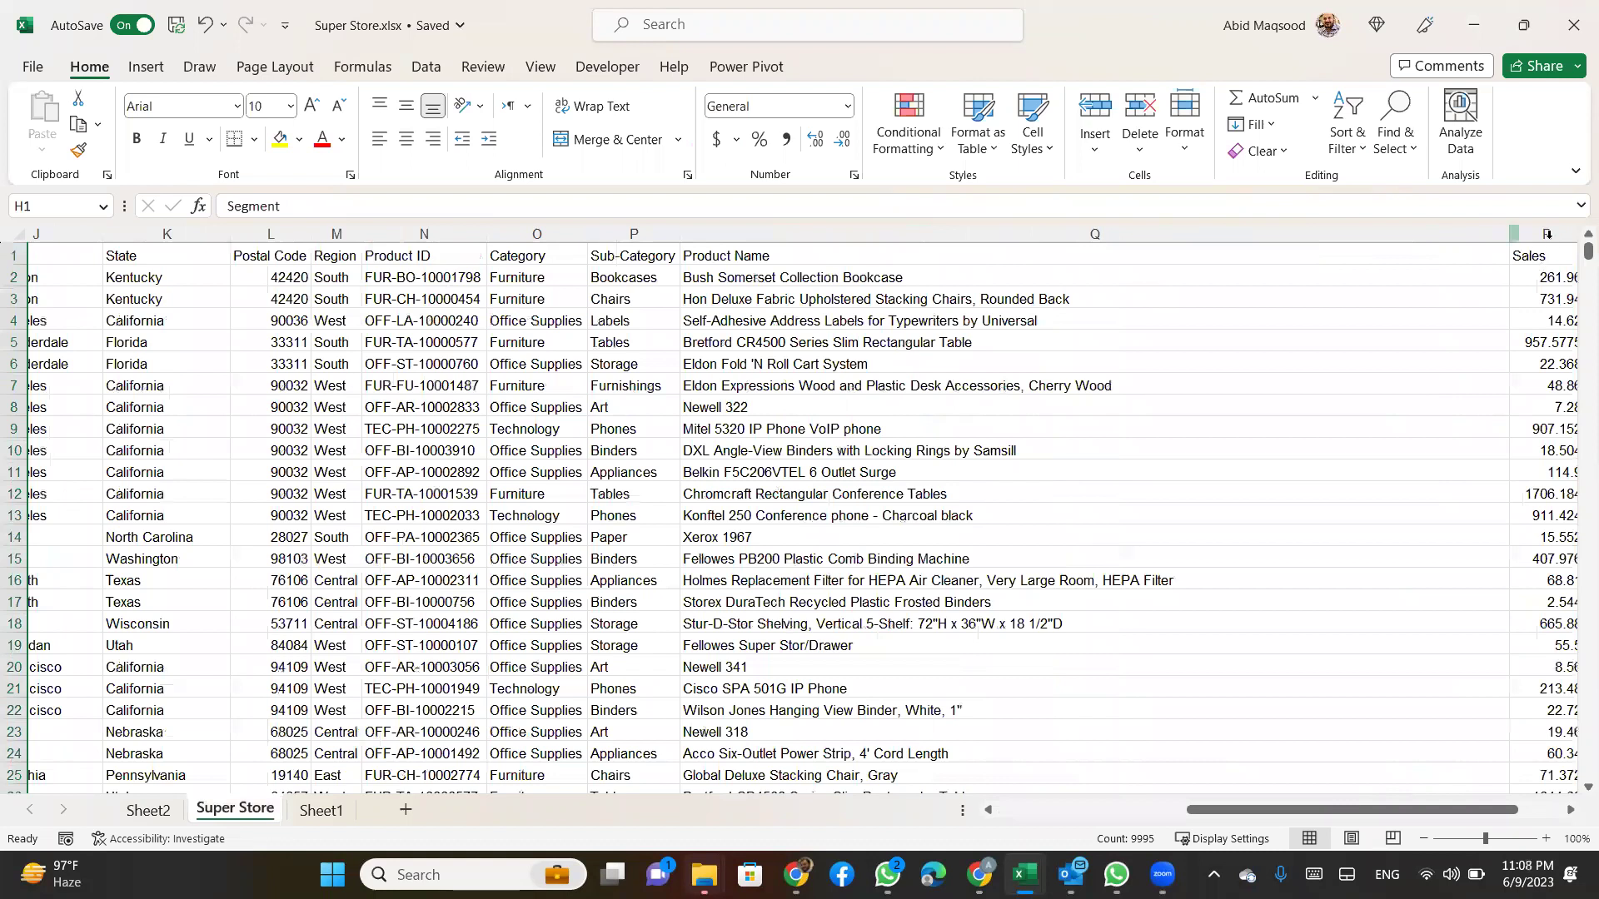
click(1524, 234)
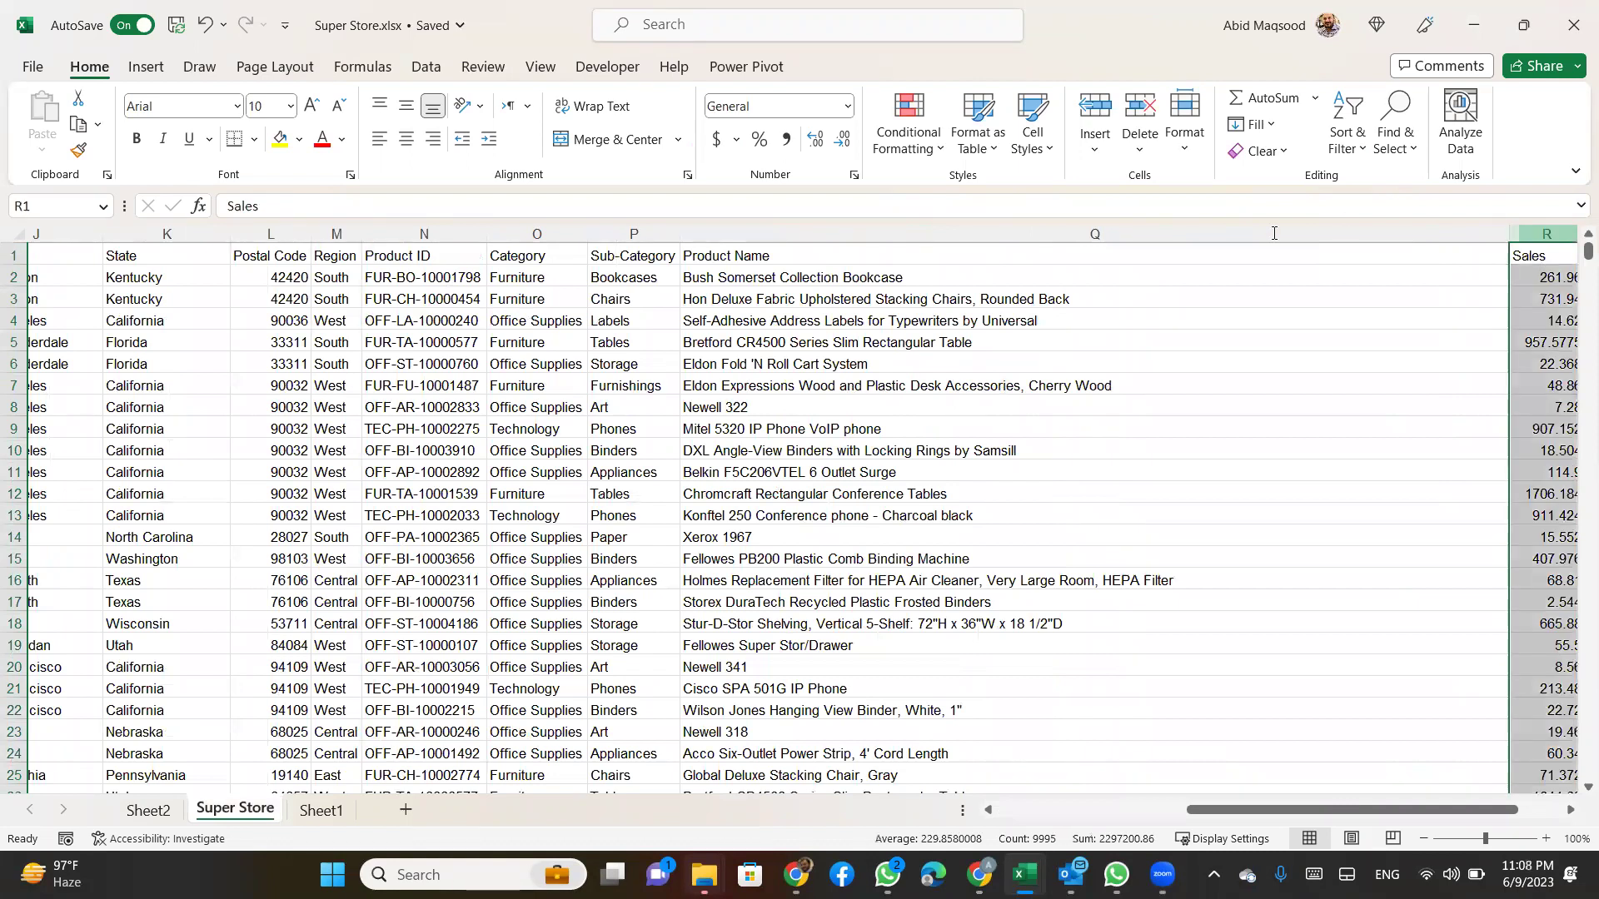